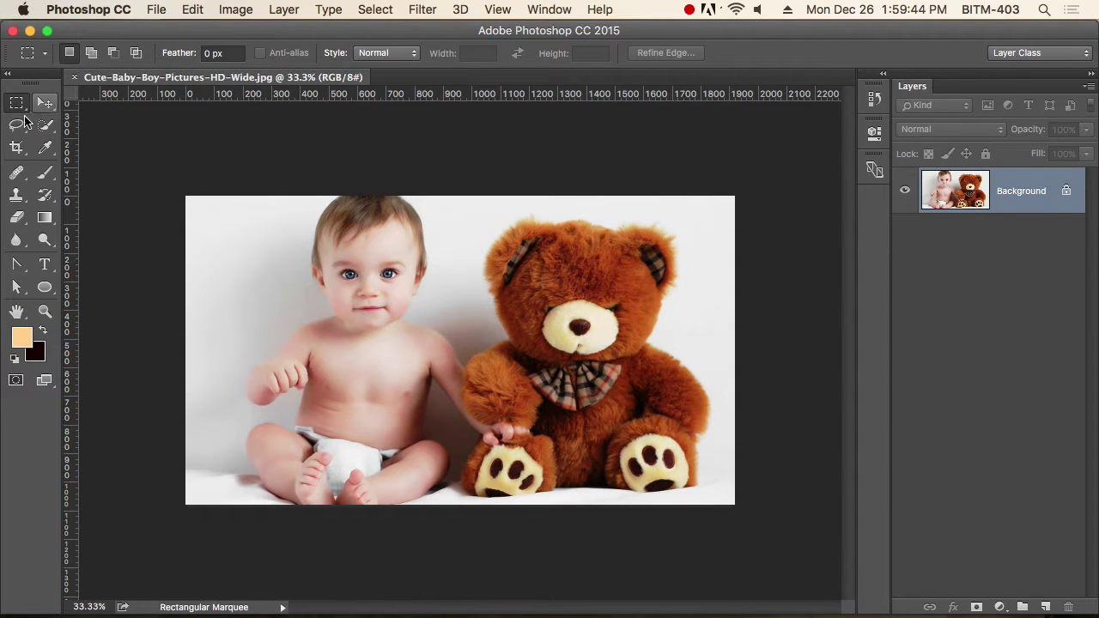
# Select the entire canvas of the baby and teddy bear photo and copy its pixels.
pyautogui.press('super+a')
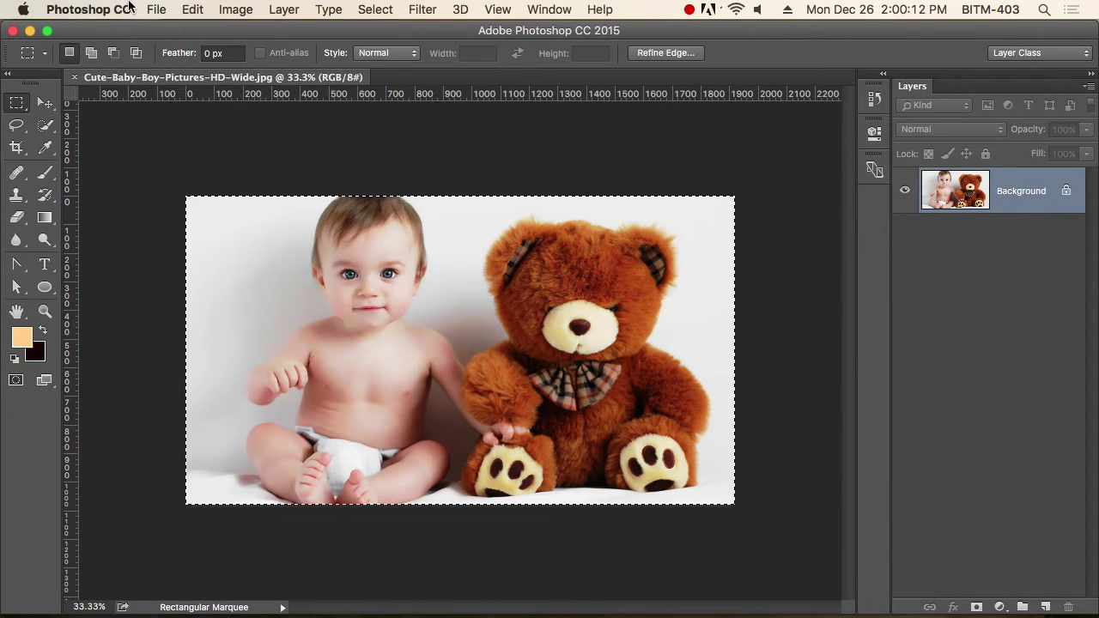
pyautogui.click(196, 10)
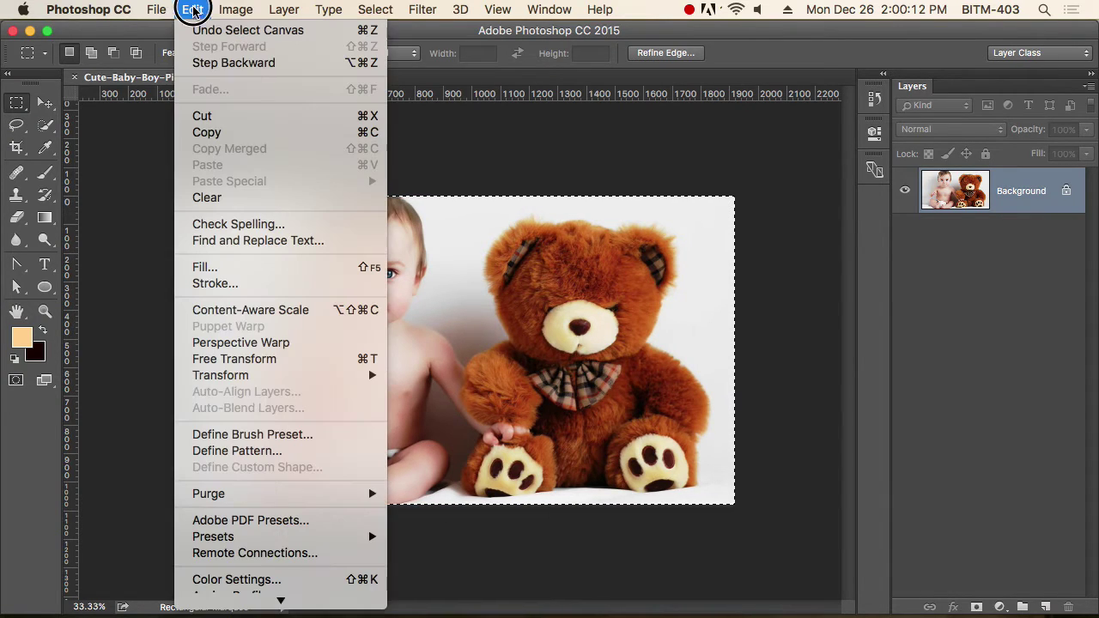
pyautogui.click(248, 135)
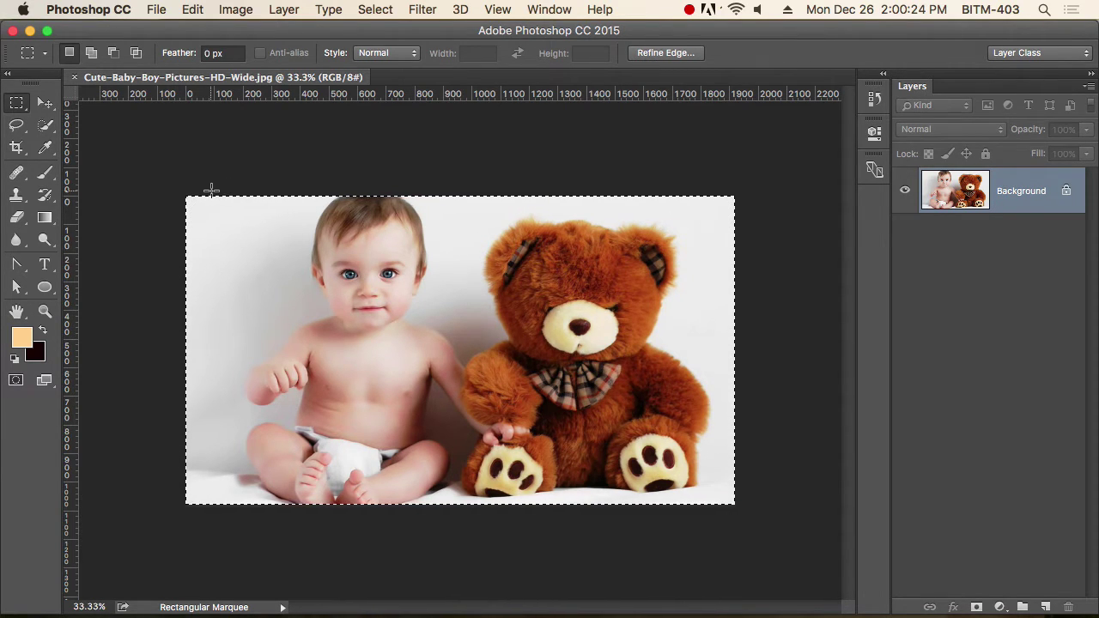
pyautogui.click(192, 9)
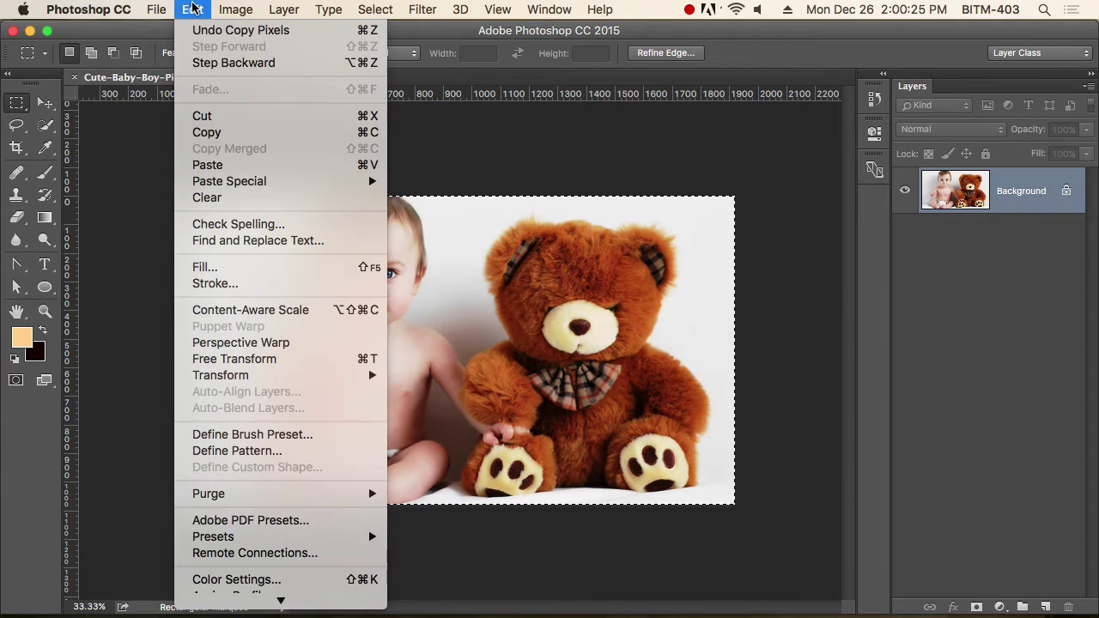
pyautogui.click(236, 133)
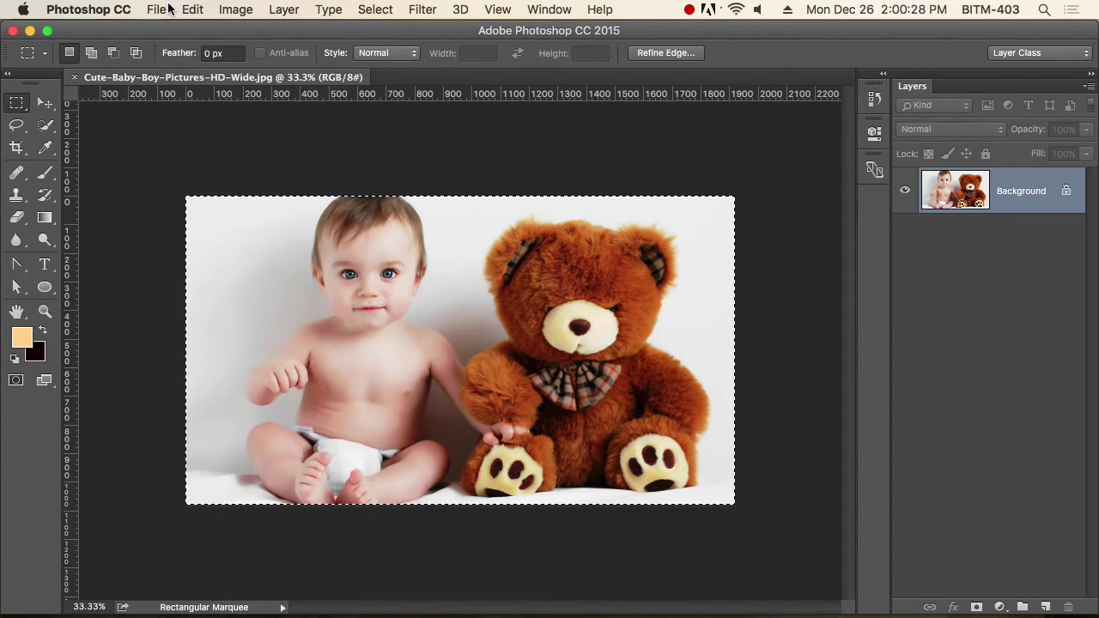
# Create a new document with the Clipboard preset, 1920 by 1080 pixels at 72 pixels/inch, RGB Color, with white background contents.
pyautogui.click(158, 10)
pyautogui.click(168, 31)
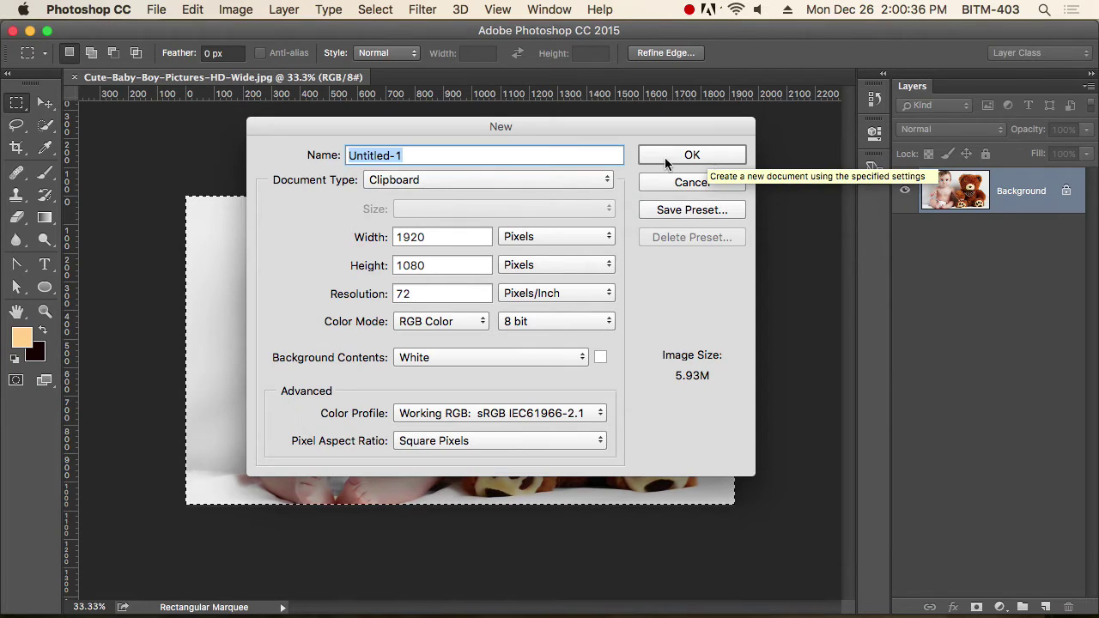
pyautogui.click(701, 154)
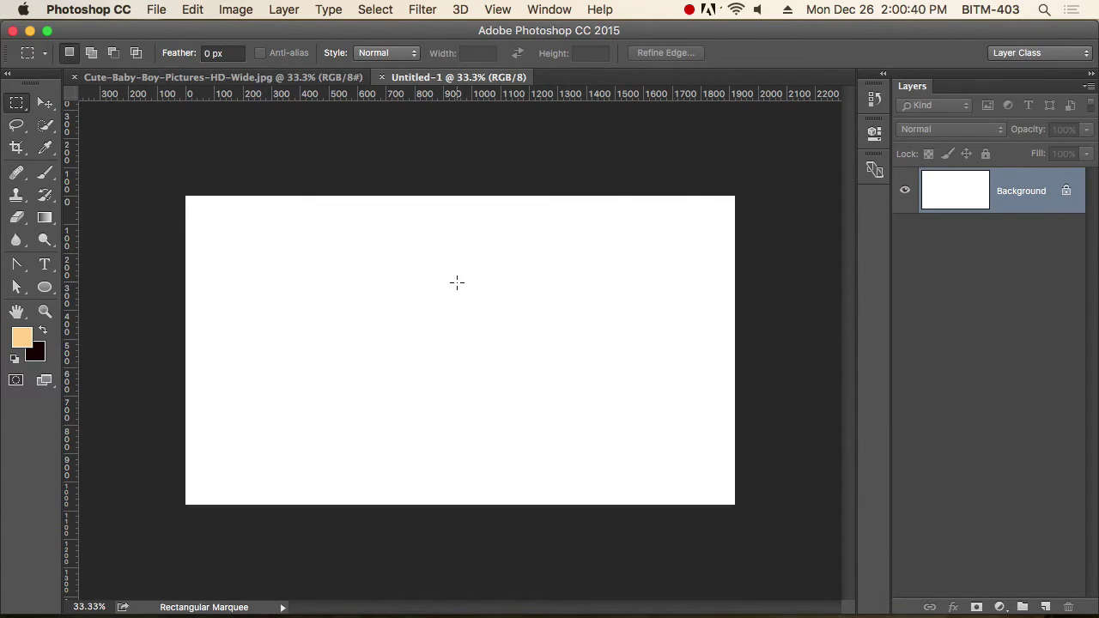
# Paste the copied photo into the new blank document as its own layer.
pyautogui.click(157, 10)
pyautogui.moveTo(193, 11)
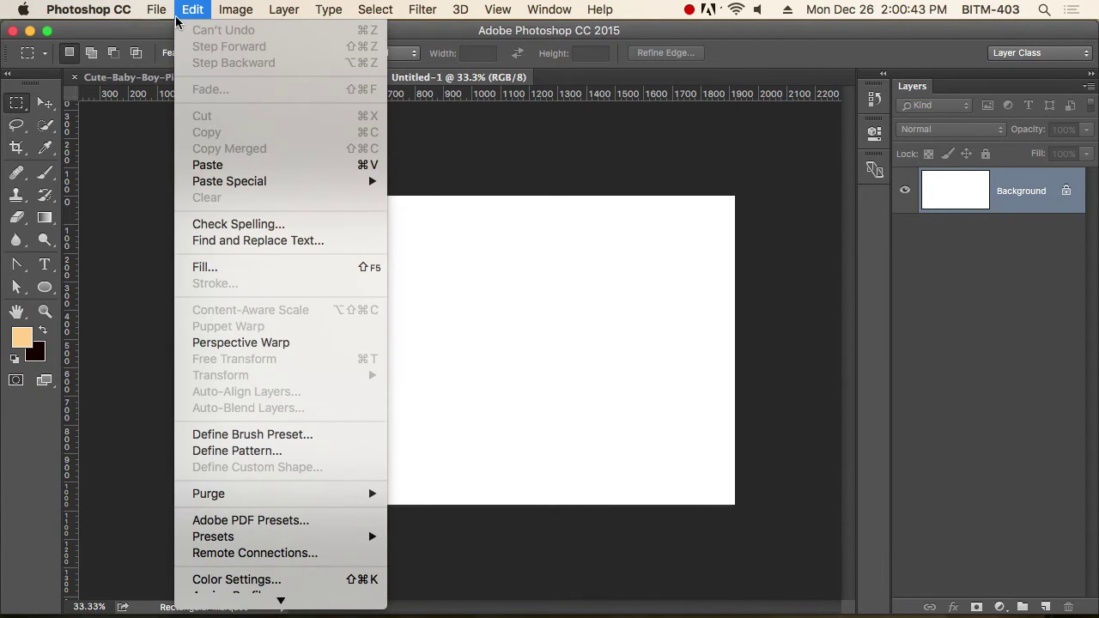
pyautogui.click(257, 166)
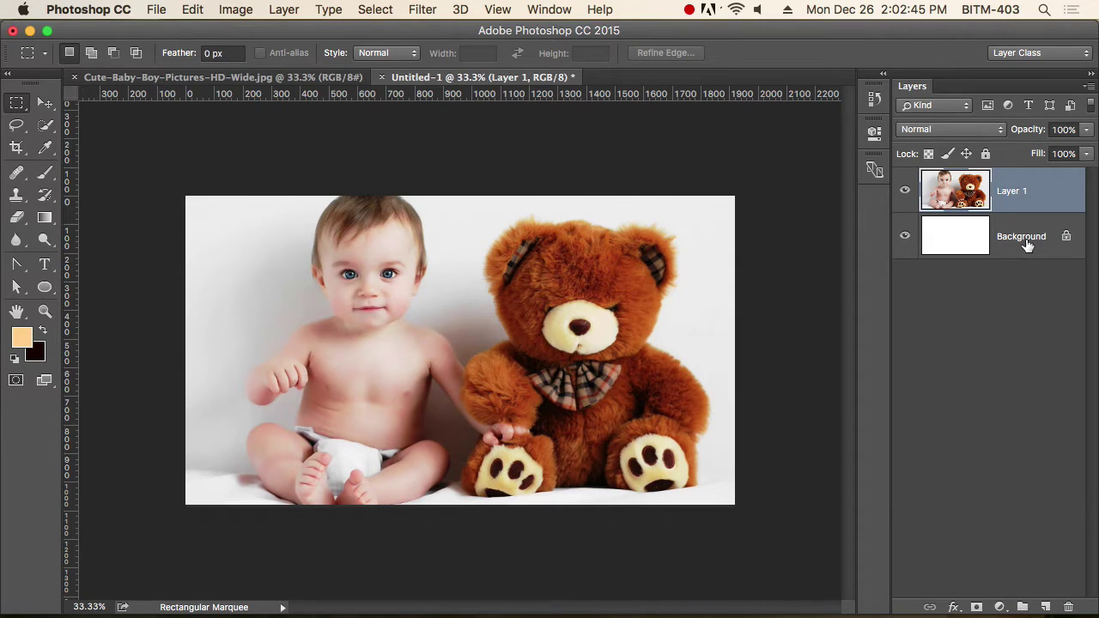
# Compare which blending, opacity and fill options are available for the Background layer and for Layer 1.
pyautogui.click(45, 103)
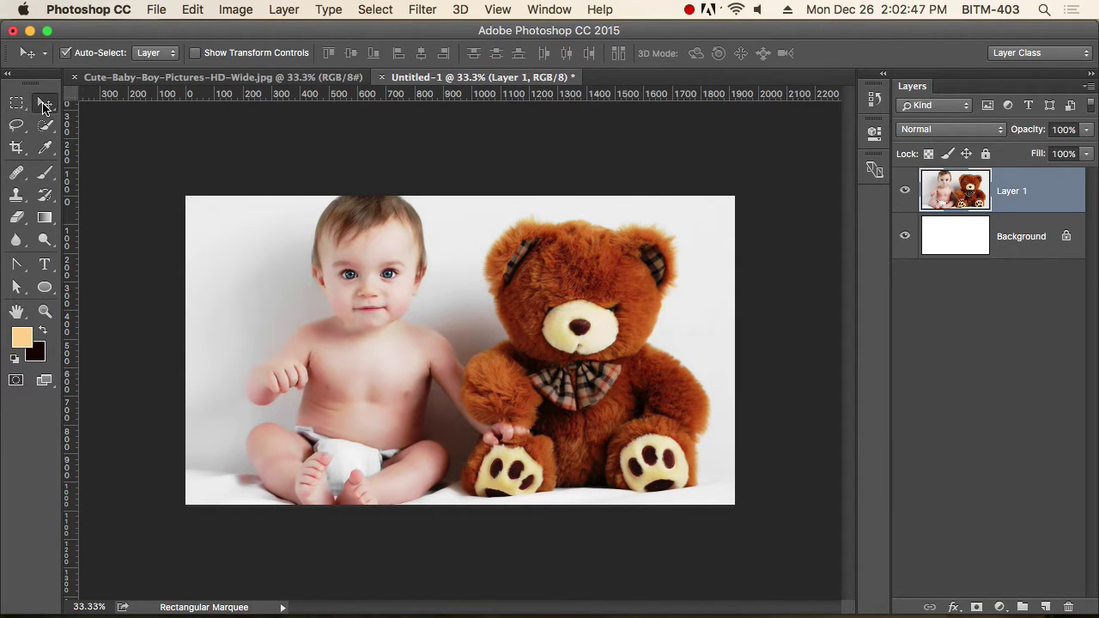
pyautogui.click(18, 108)
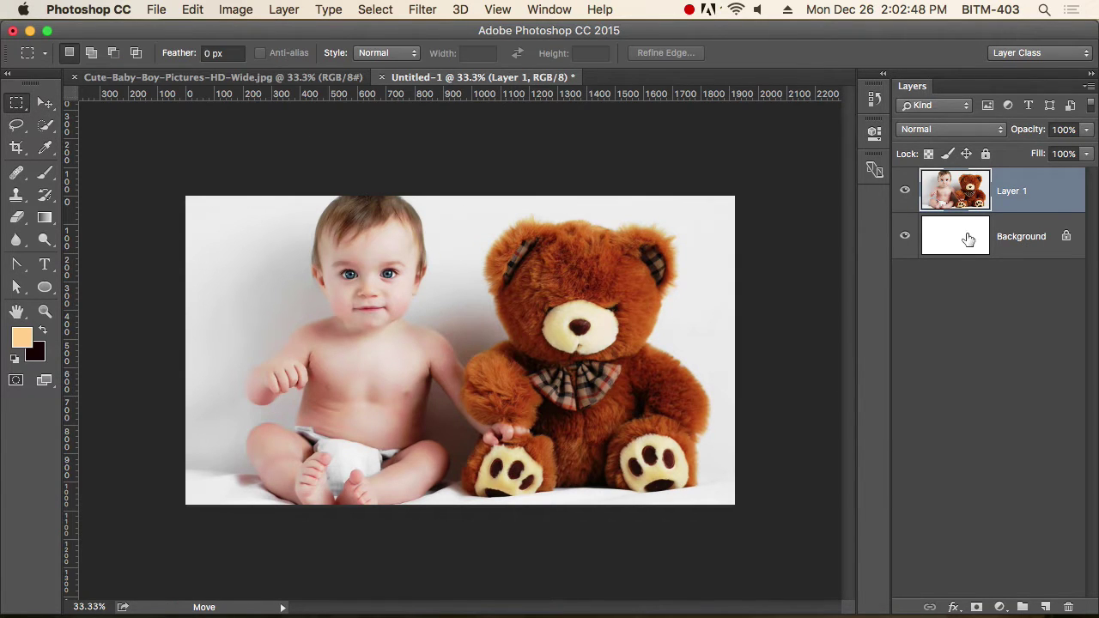
pyautogui.click(1036, 240)
pyautogui.click(1035, 195)
pyautogui.click(1033, 233)
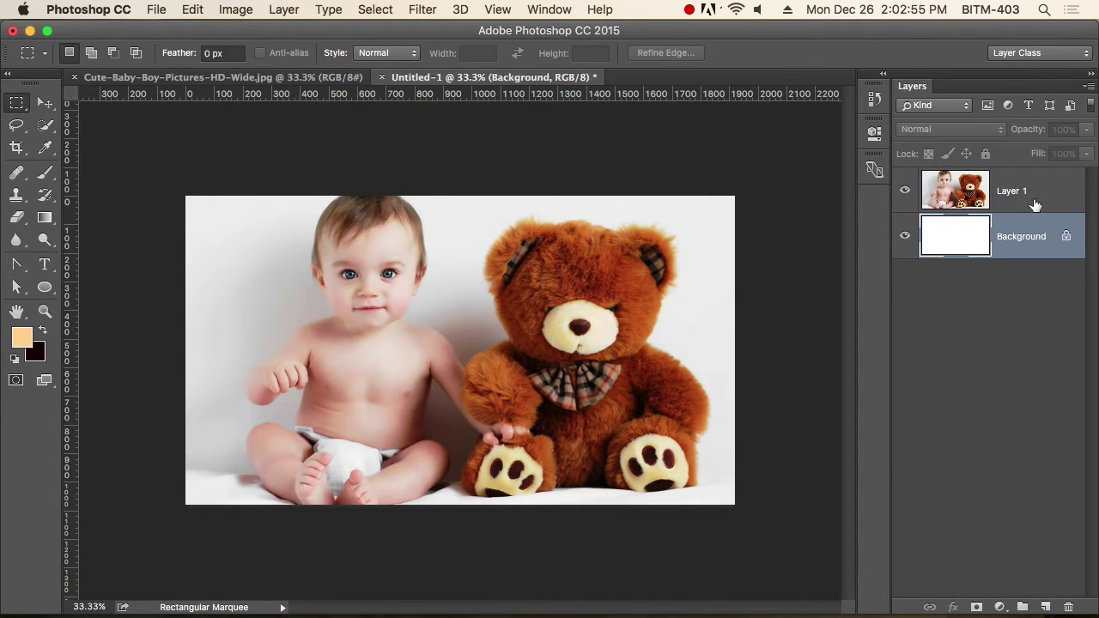
pyautogui.click(1035, 192)
pyautogui.click(1028, 235)
pyautogui.click(1031, 186)
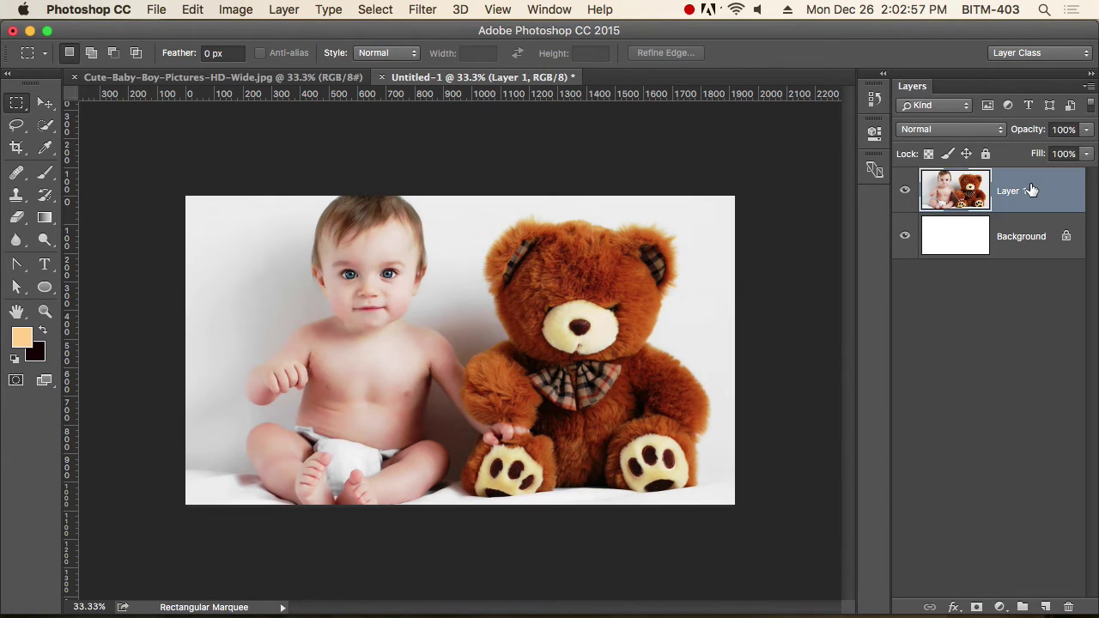
pyautogui.click(1036, 242)
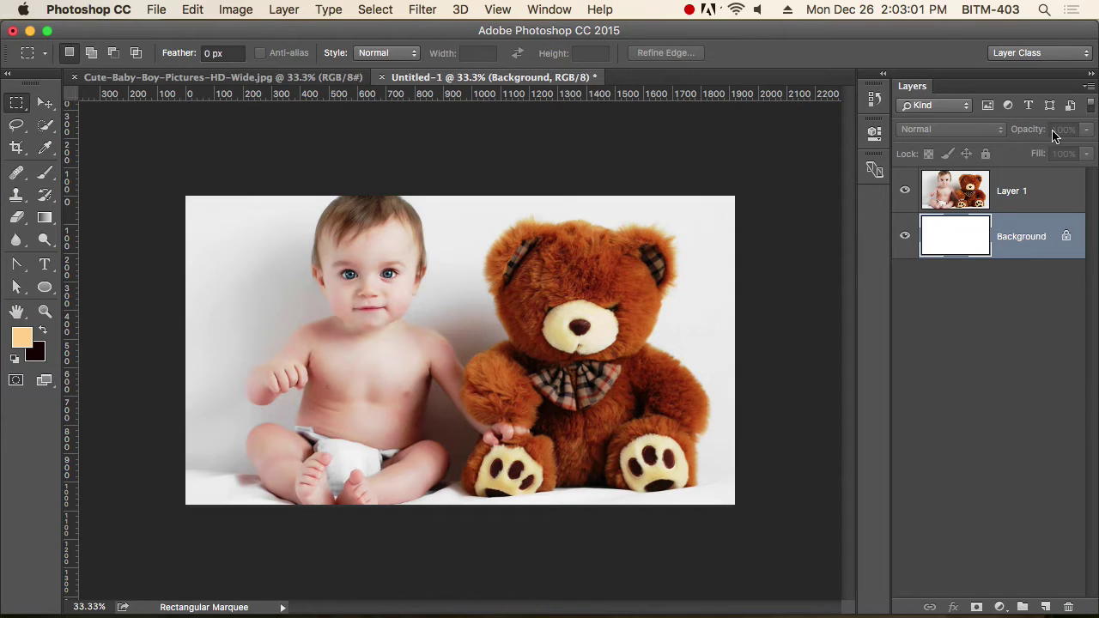
pyautogui.click(1039, 196)
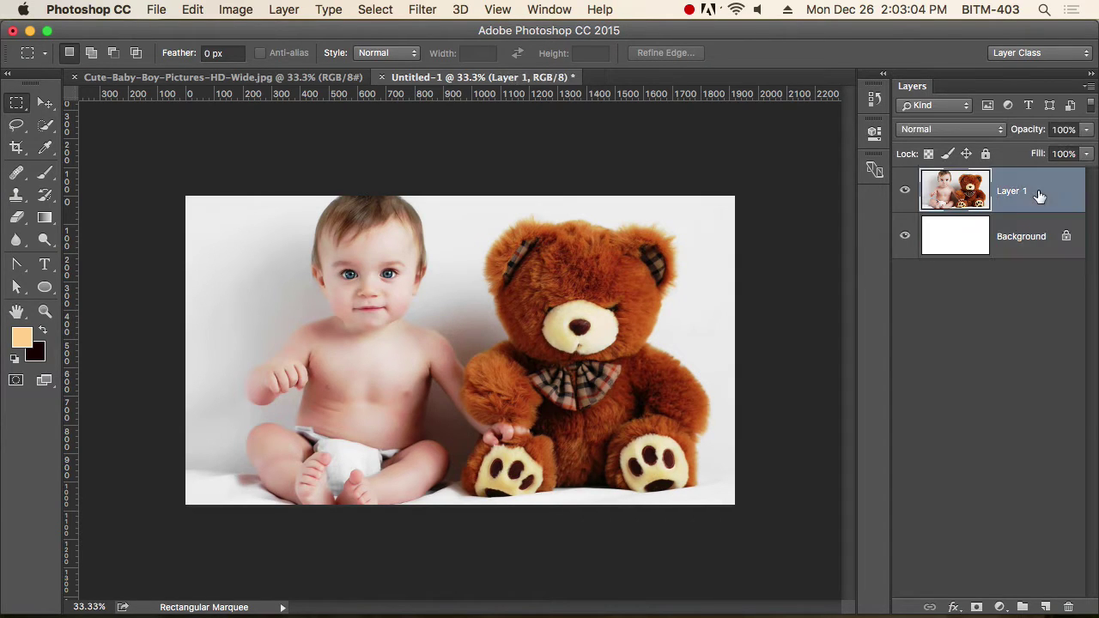
# Try lowering the opacity of Layer 1 to about 29%.
pyautogui.click(1087, 131)
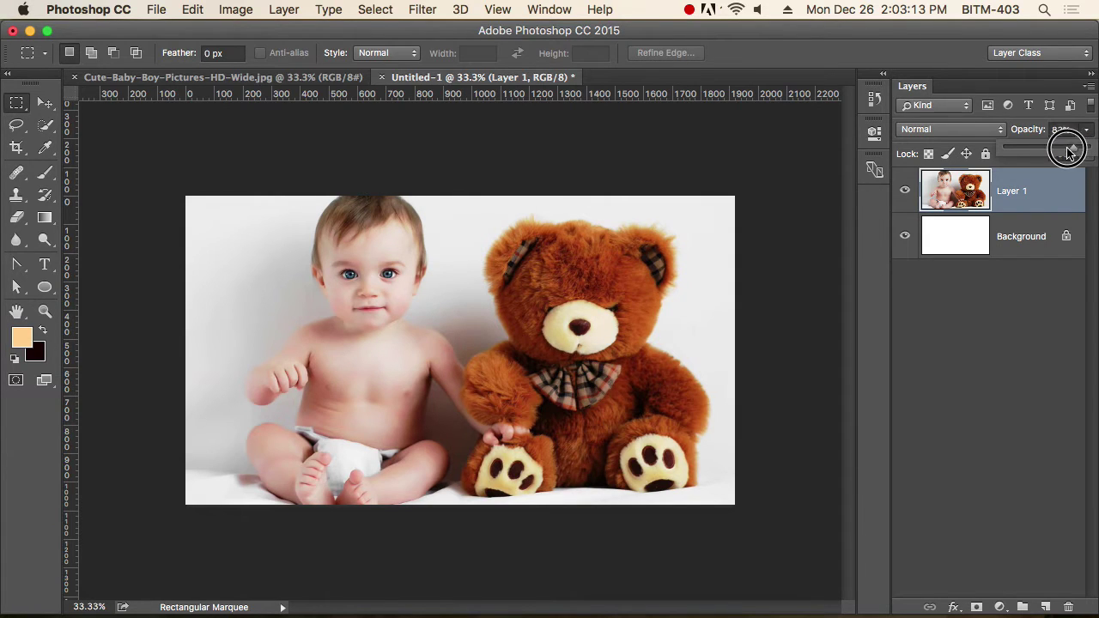
pyautogui.moveTo(1080, 148); pyautogui.dragTo(1030, 152)
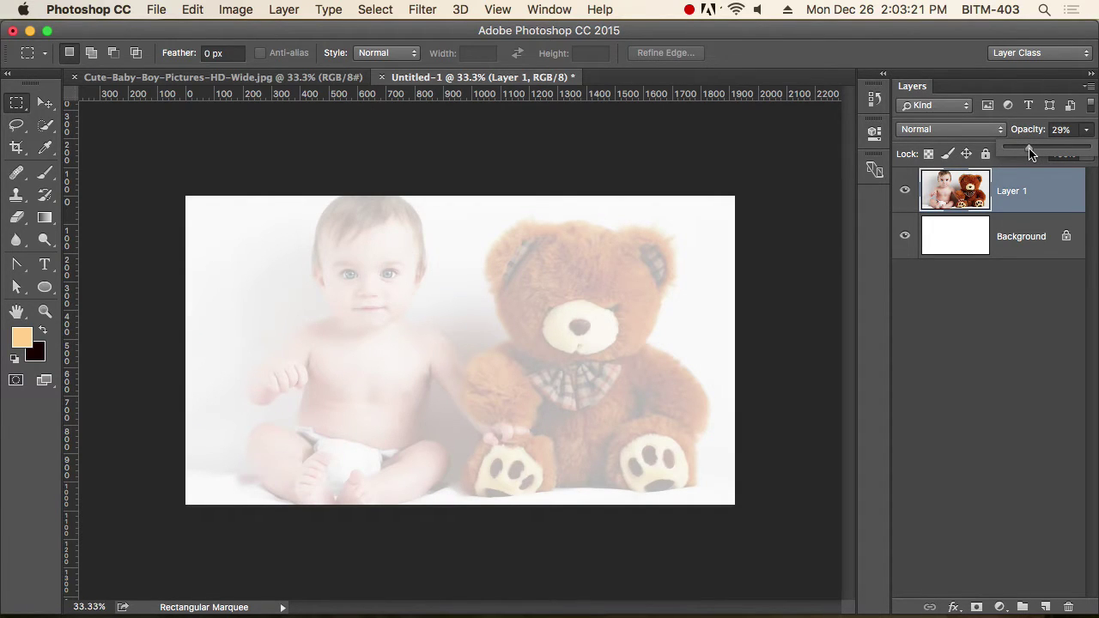
pyautogui.press('Escape')
pyautogui.click(1002, 358)
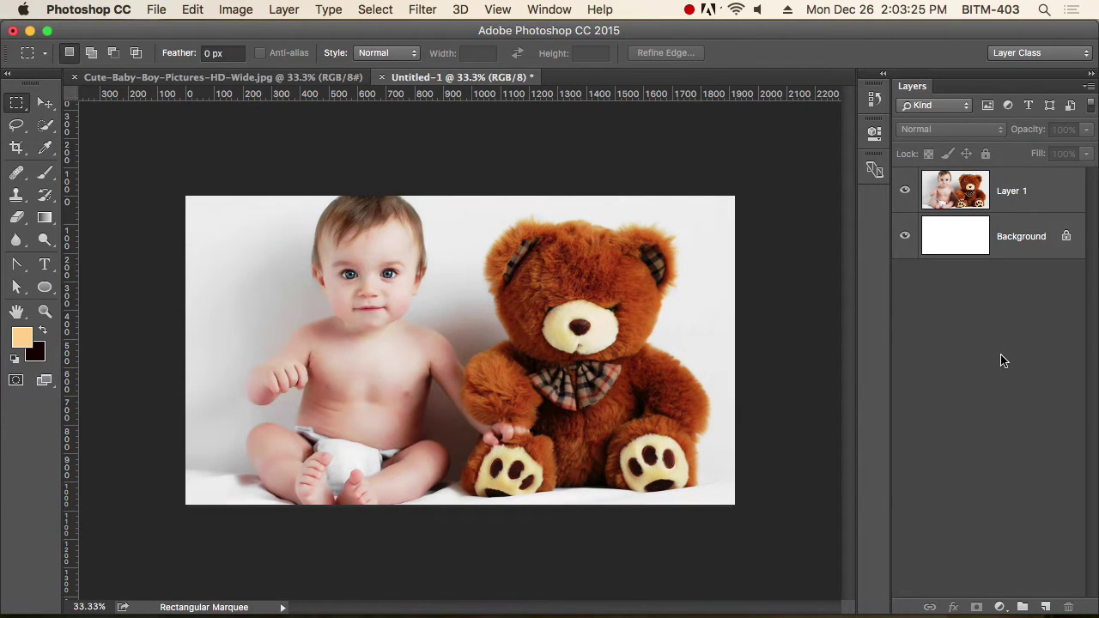
# Try out the fill and opacity adjustments on Layer 1, leaving both at 100%.
pyautogui.click(1032, 197)
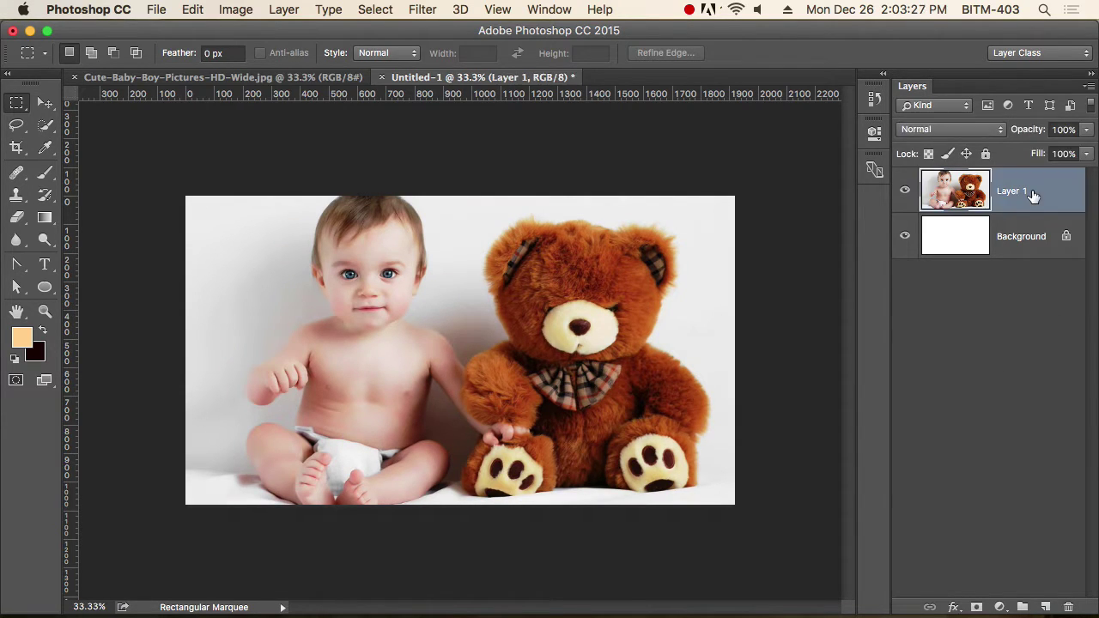
pyautogui.click(1086, 155)
pyautogui.moveTo(1061, 176); pyautogui.dragTo(1092, 176)
pyautogui.click(1018, 301)
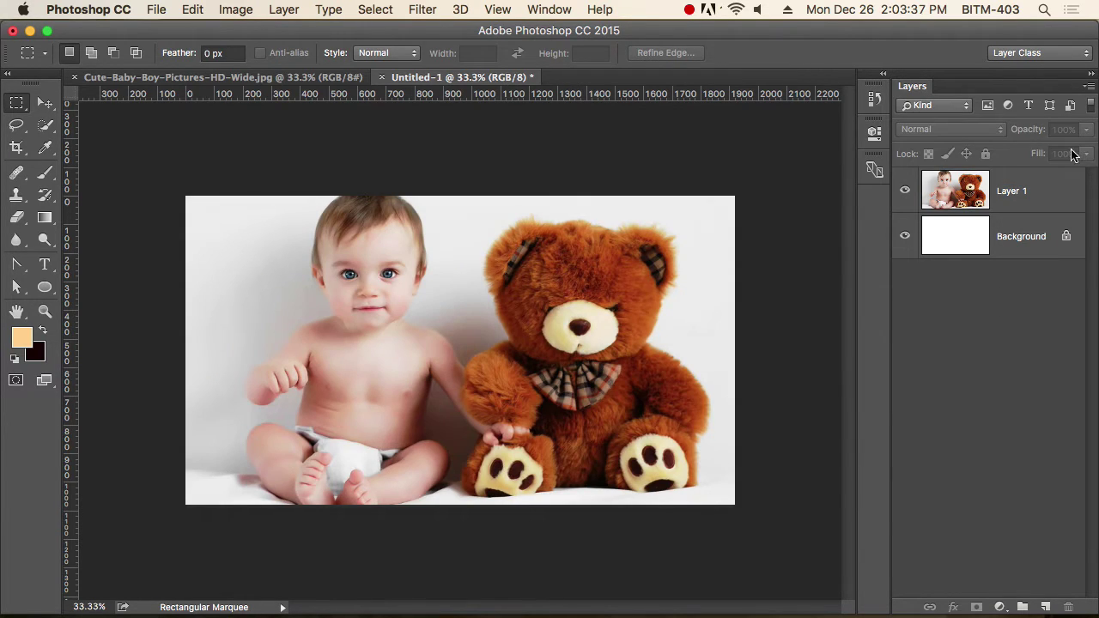
pyautogui.click(1020, 200)
pyautogui.click(1086, 129)
pyautogui.moveTo(1087, 148)
pyautogui.mouseDown()
pyautogui.moveTo(1045, 153)
pyautogui.moveTo(1091, 152)
pyautogui.mouseUp()
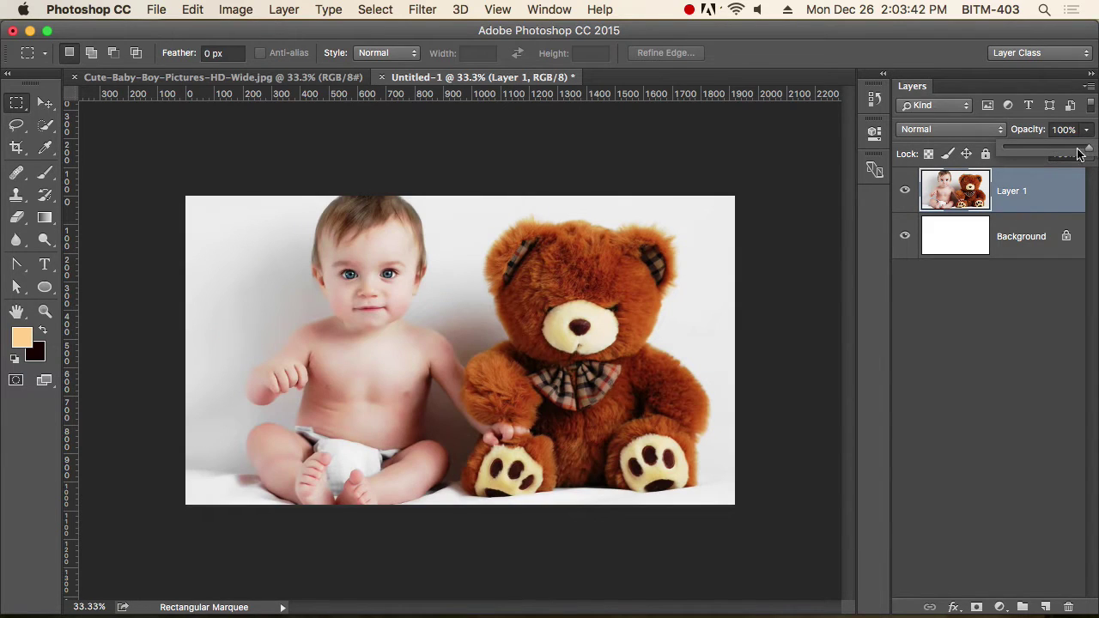
pyautogui.click(1029, 188)
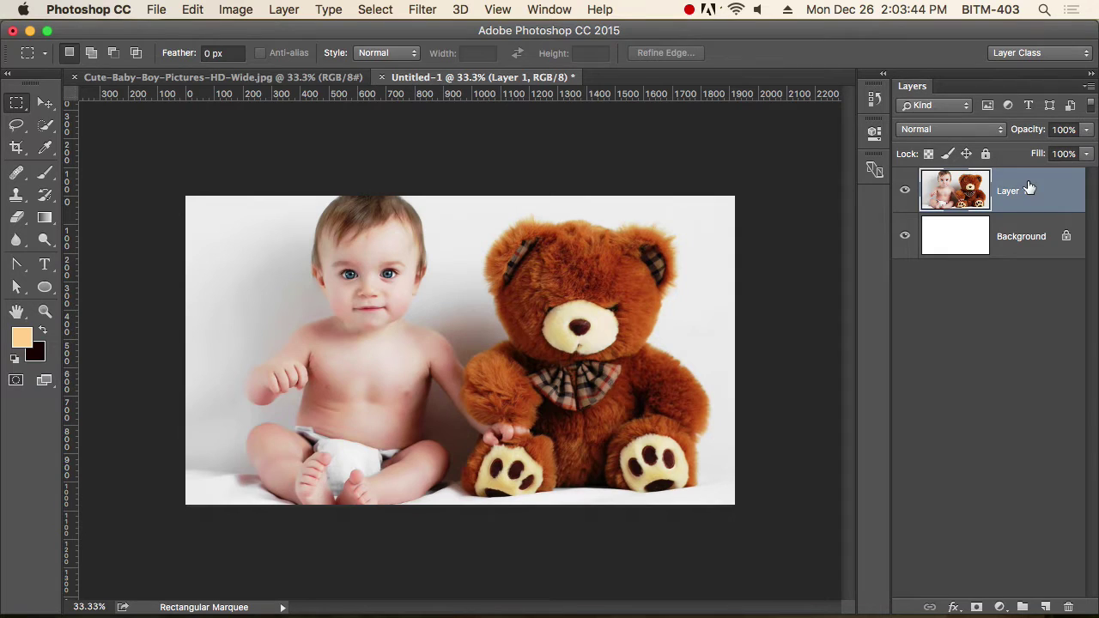
# With the Move tool active, try opacities of 50%, 10% and 15% on Layer 1, ending with 88%.
pyautogui.click(45, 105)
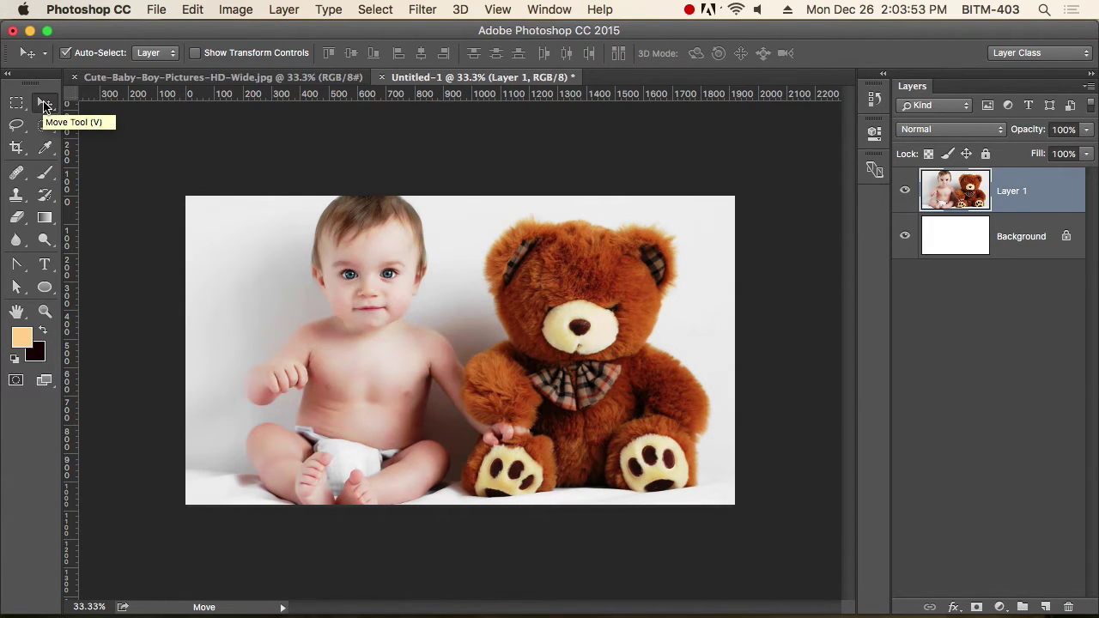
pyautogui.press('5')
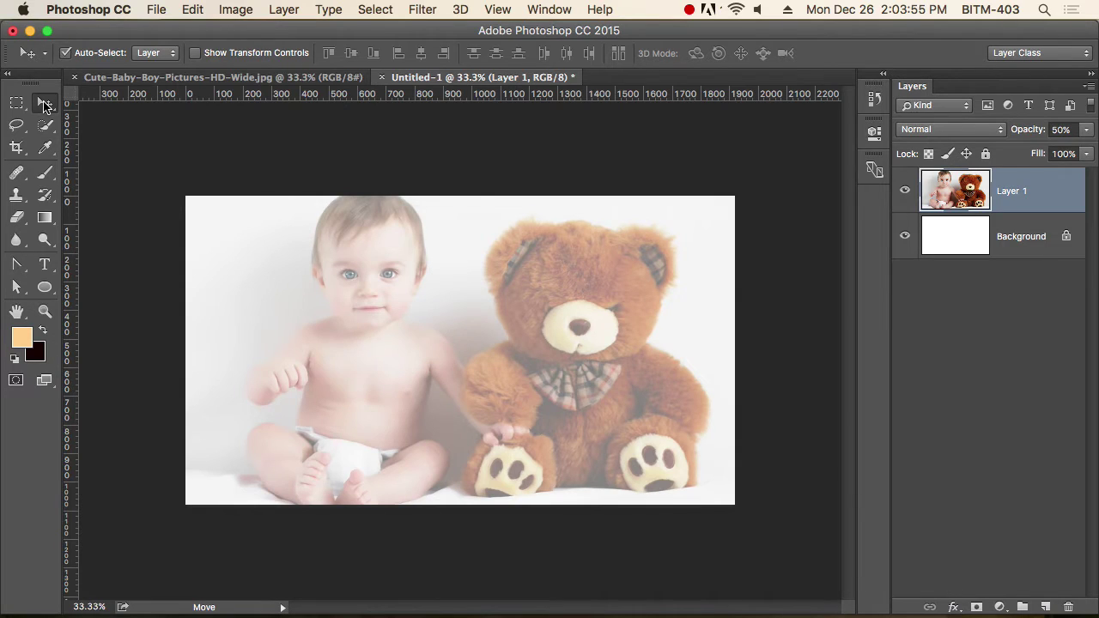
pyautogui.press('1')
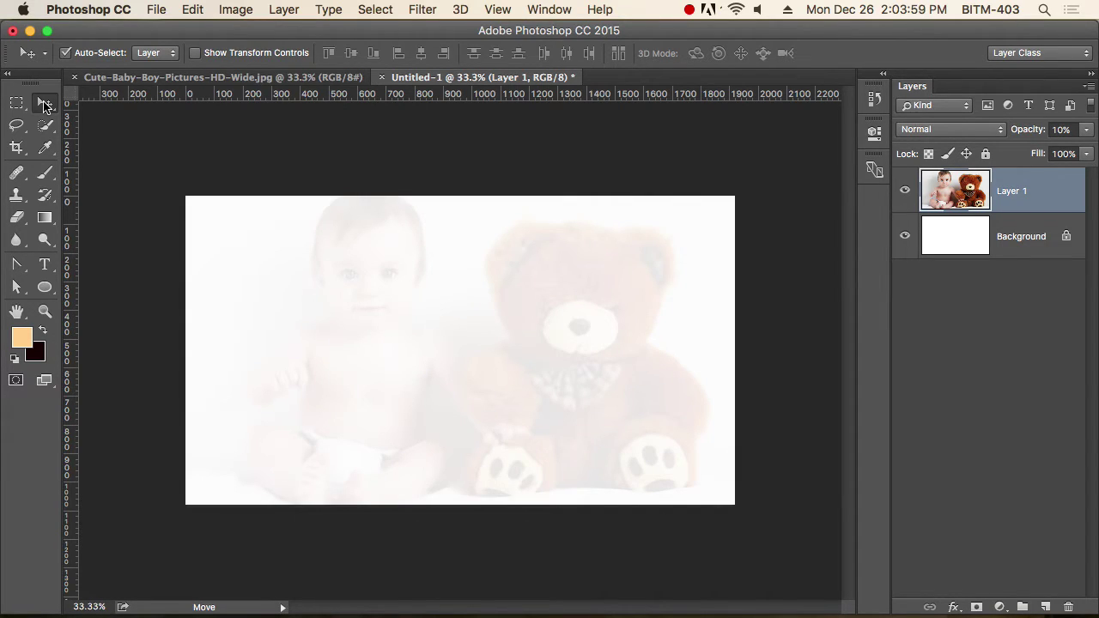
pyautogui.press('1')
pyautogui.press('5')
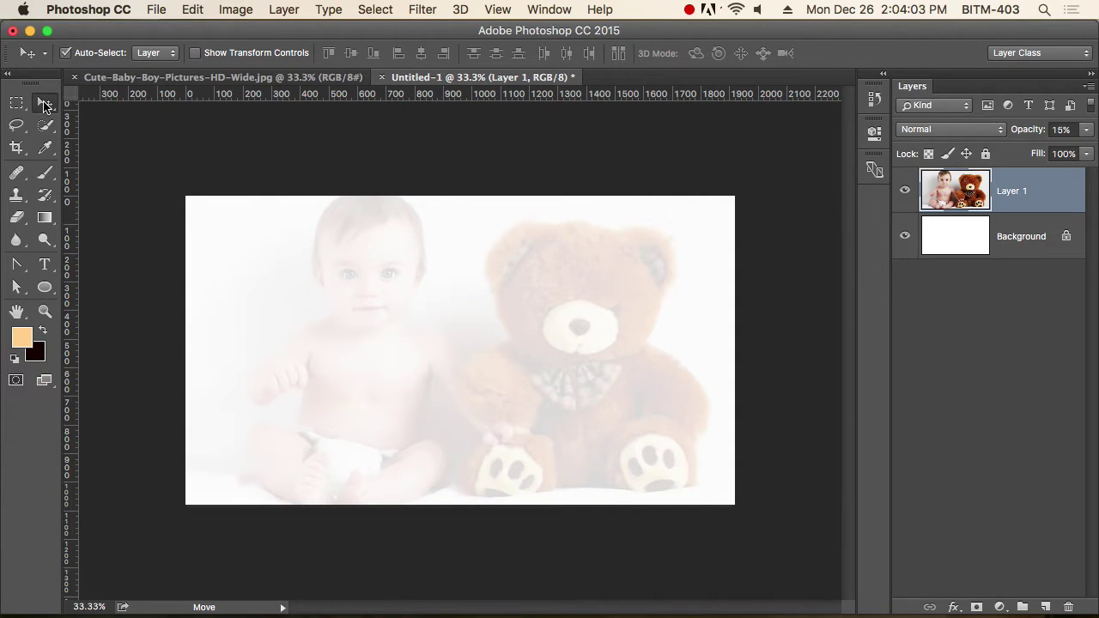
pyautogui.press('8')
pyautogui.press('8')
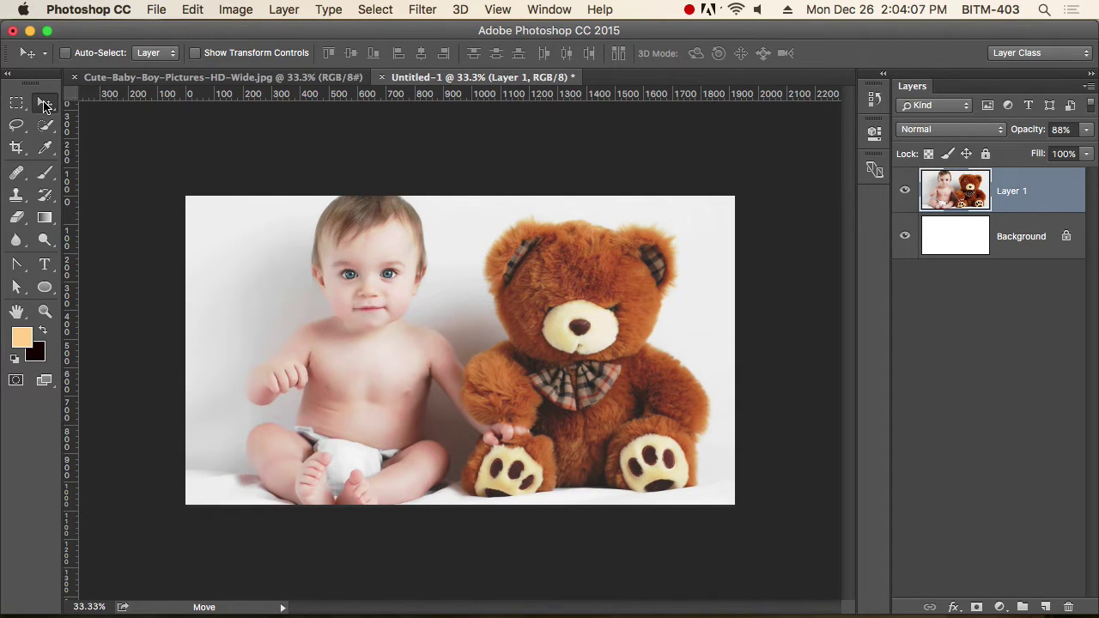
# Draw a rectangle shape about 862 by 523 px over the upper middle of the photo, covering the bear's face.
pyautogui.click(44, 288)
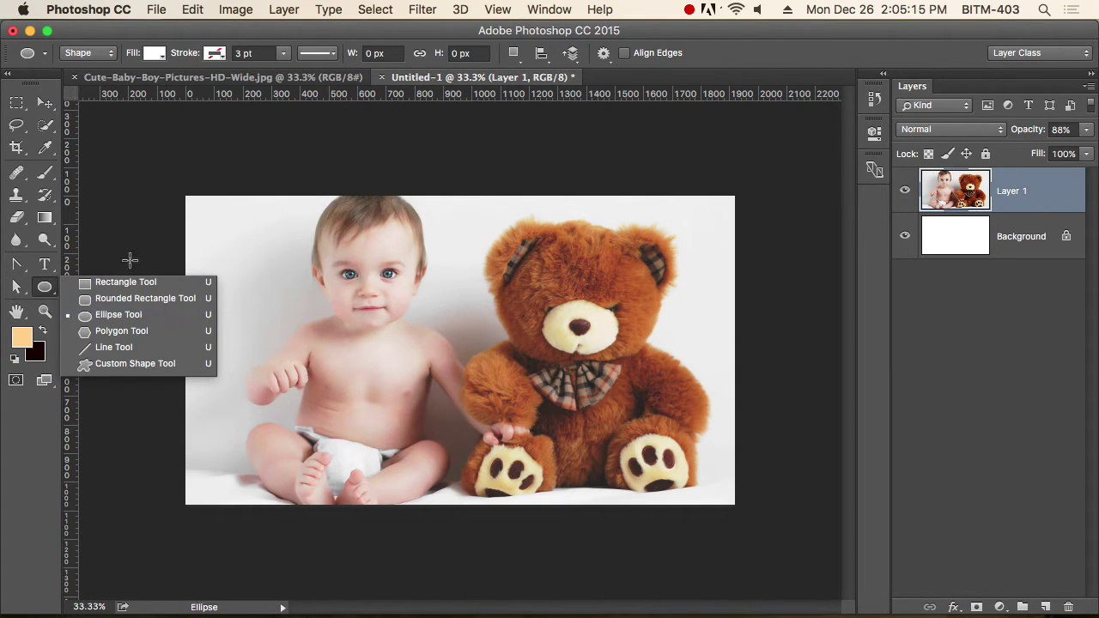
pyautogui.click(144, 283)
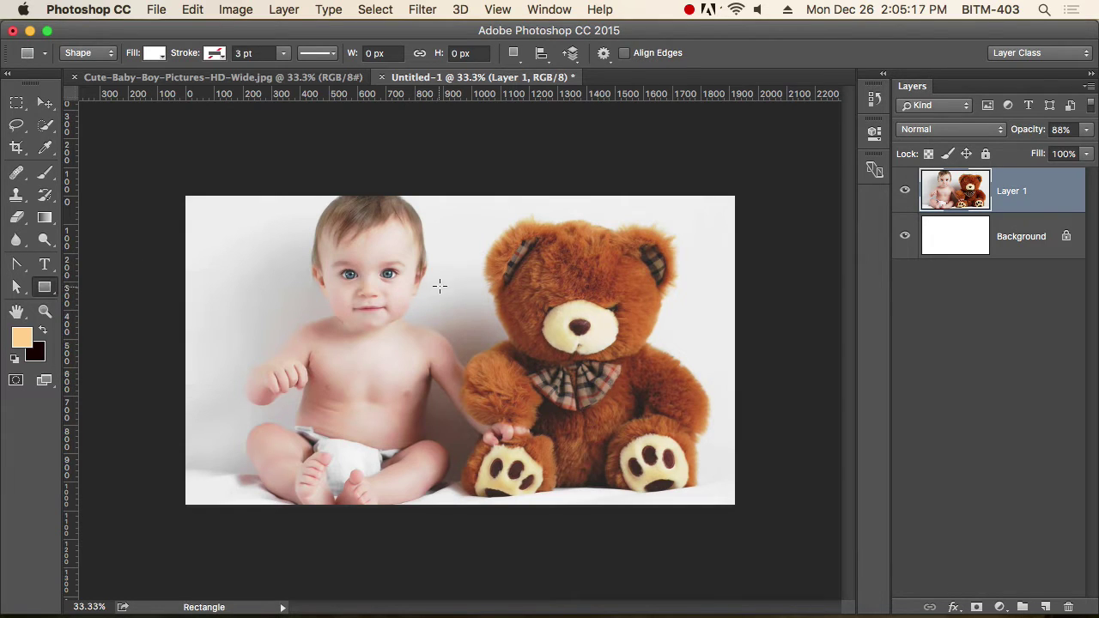
pyautogui.moveTo(401, 224); pyautogui.dragTo(647, 373)
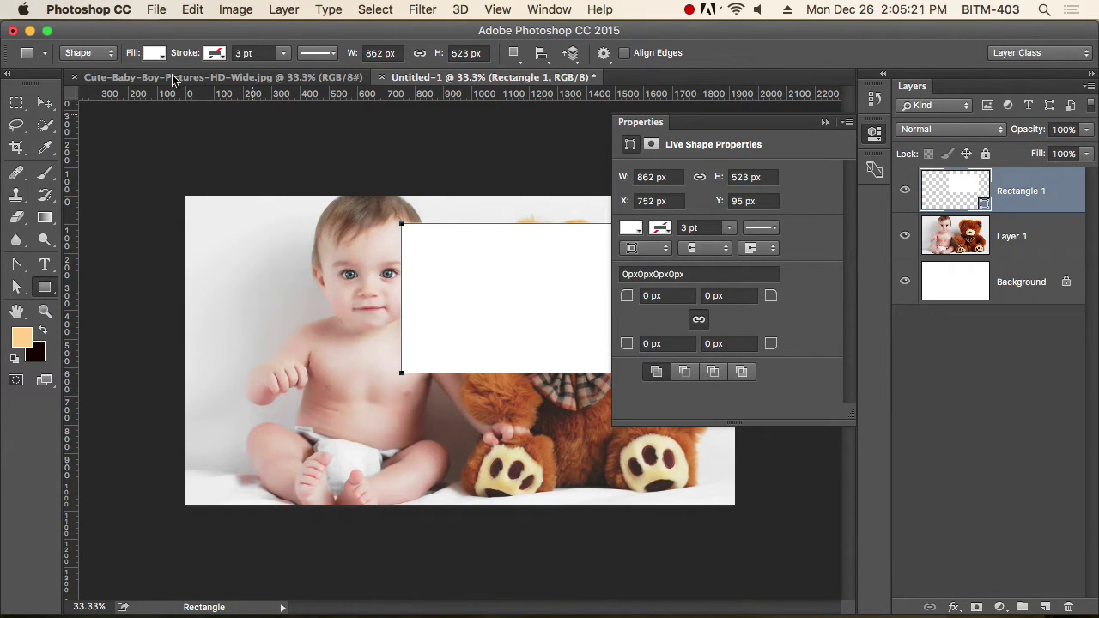
# Fill the rectangle with red, close its shape properties and switch to the Move tool.
pyautogui.click(154, 53)
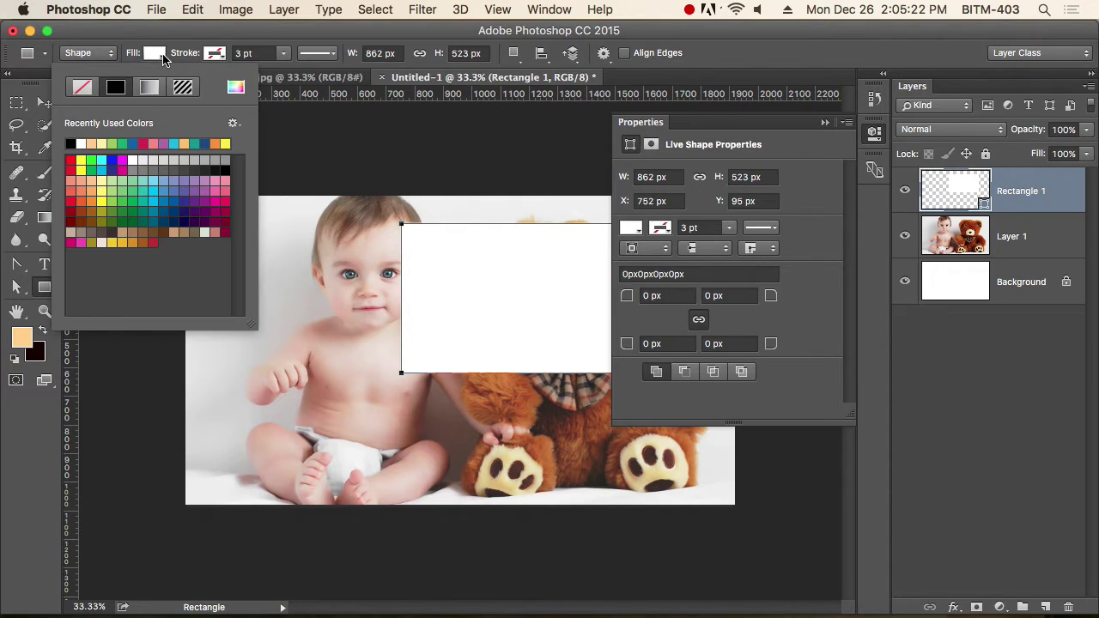
pyautogui.click(72, 161)
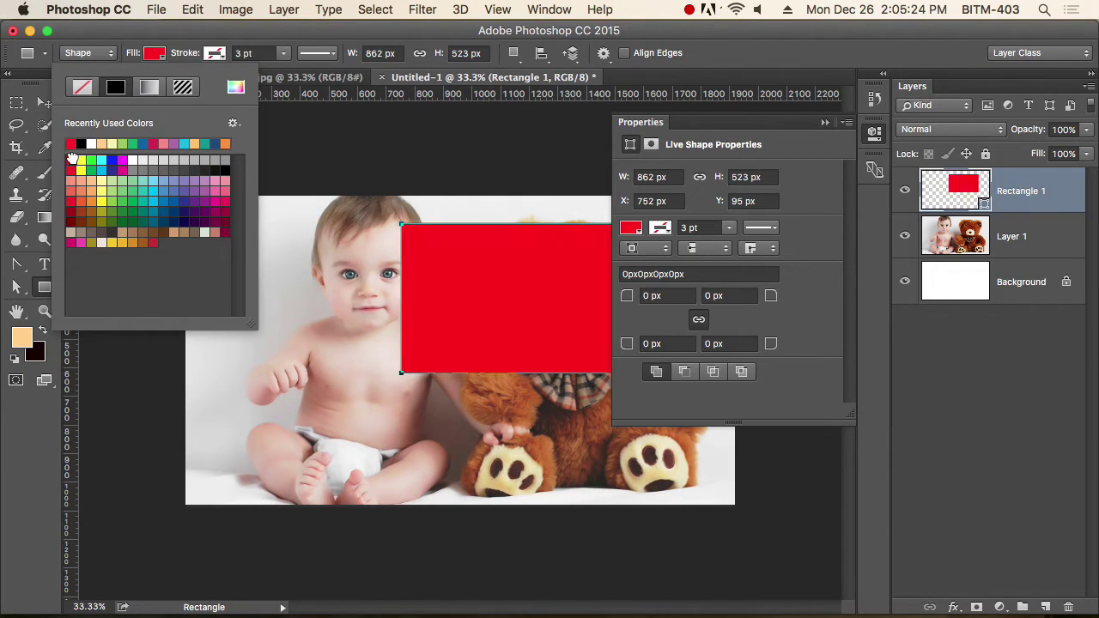
pyautogui.click(876, 142)
pyautogui.click(45, 103)
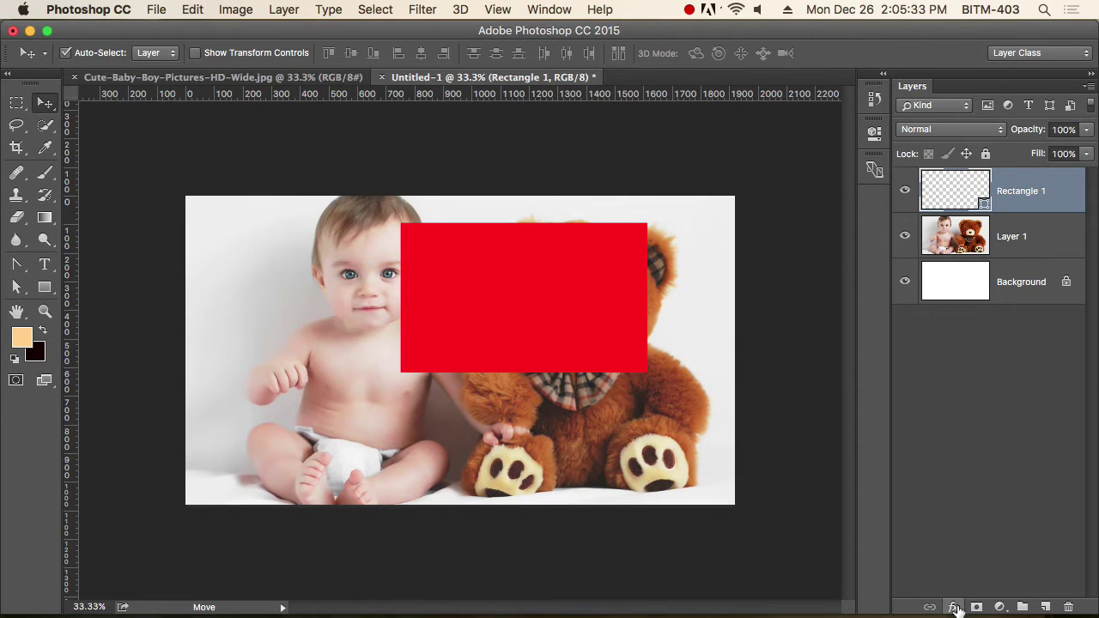
# View the list of layer styles available for the rectangle layer, then dismiss it.
pyautogui.click(954, 606)
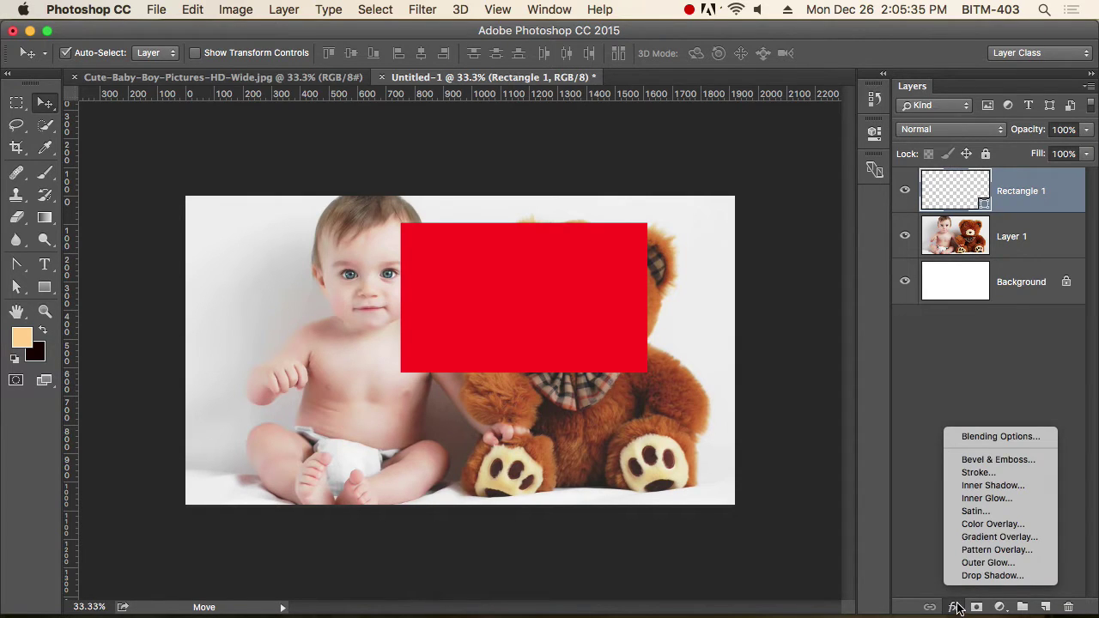
pyautogui.click(912, 90)
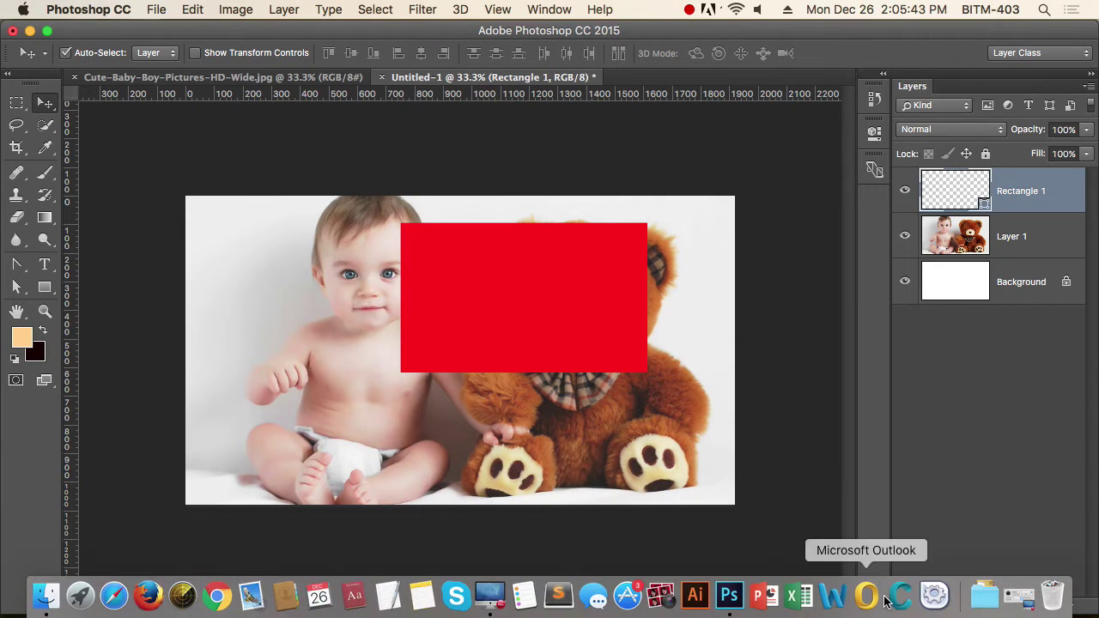
# Add a Stroke layer style to the red rectangle with a size of 38 px and 100% opacity.
pyautogui.moveTo(1083, 612); pyautogui.dragTo(1062, 315)
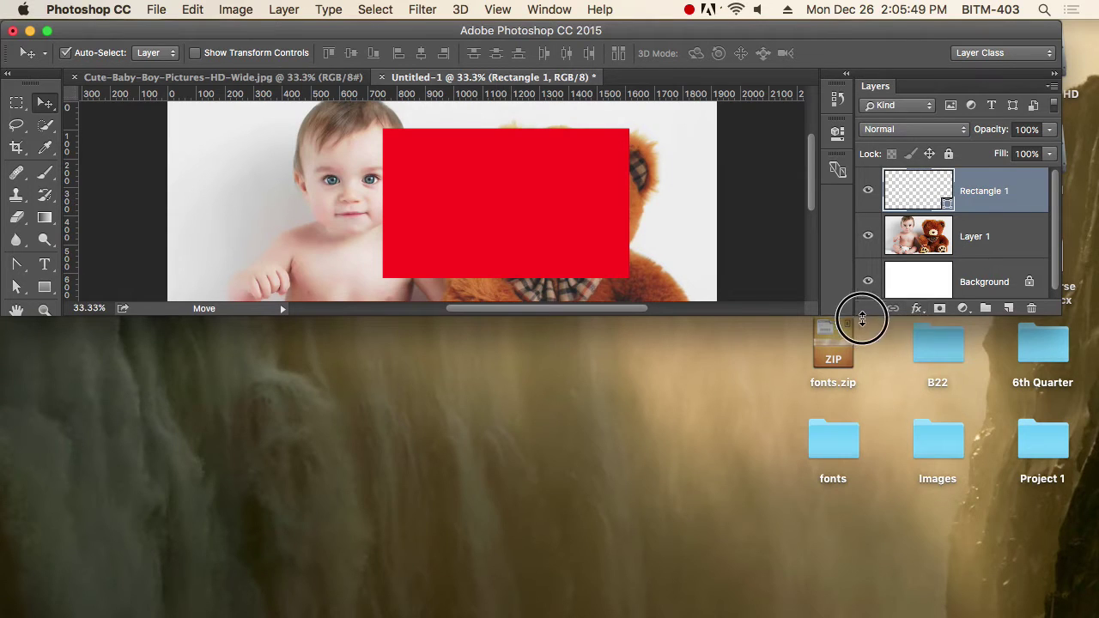
pyautogui.moveTo(864, 314); pyautogui.dragTo(906, 605)
pyautogui.click(917, 600)
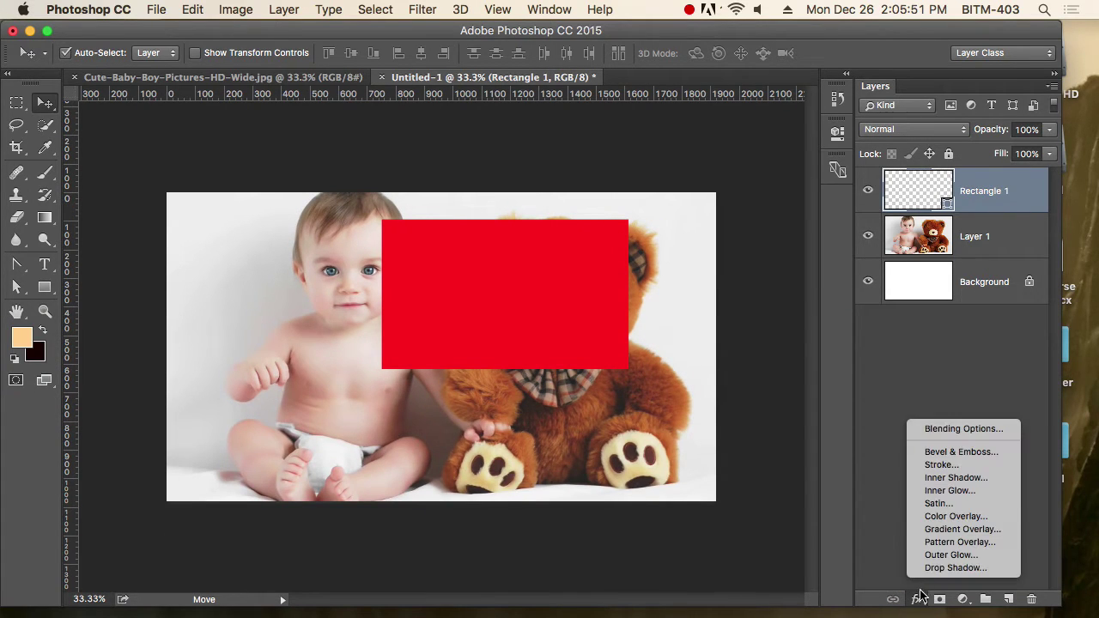
pyautogui.click(956, 465)
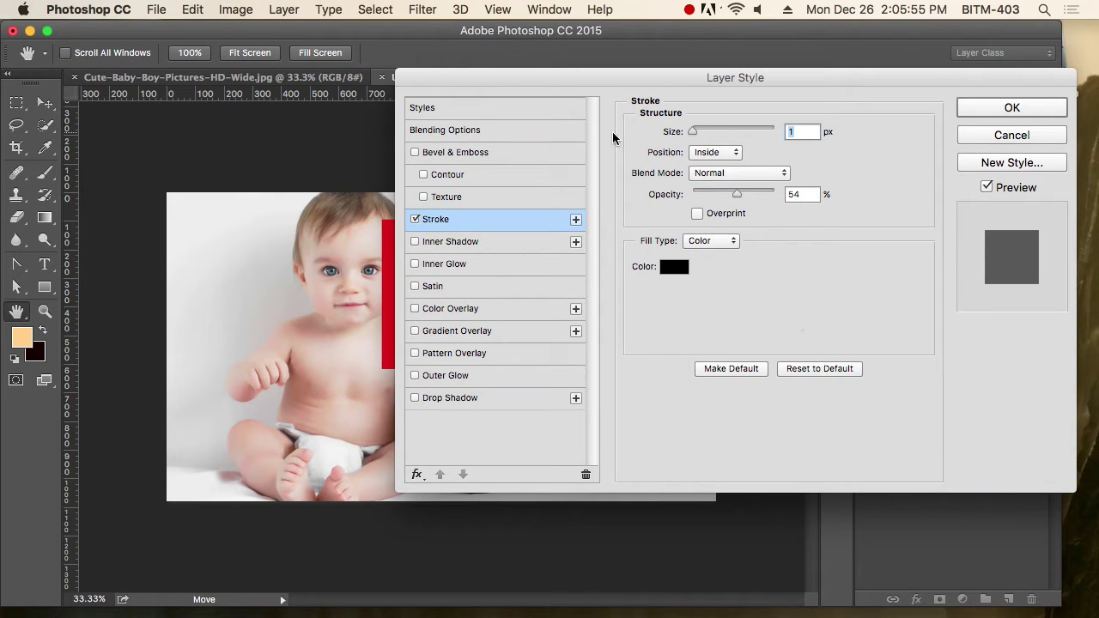
pyautogui.moveTo(729, 83); pyautogui.dragTo(802, 214)
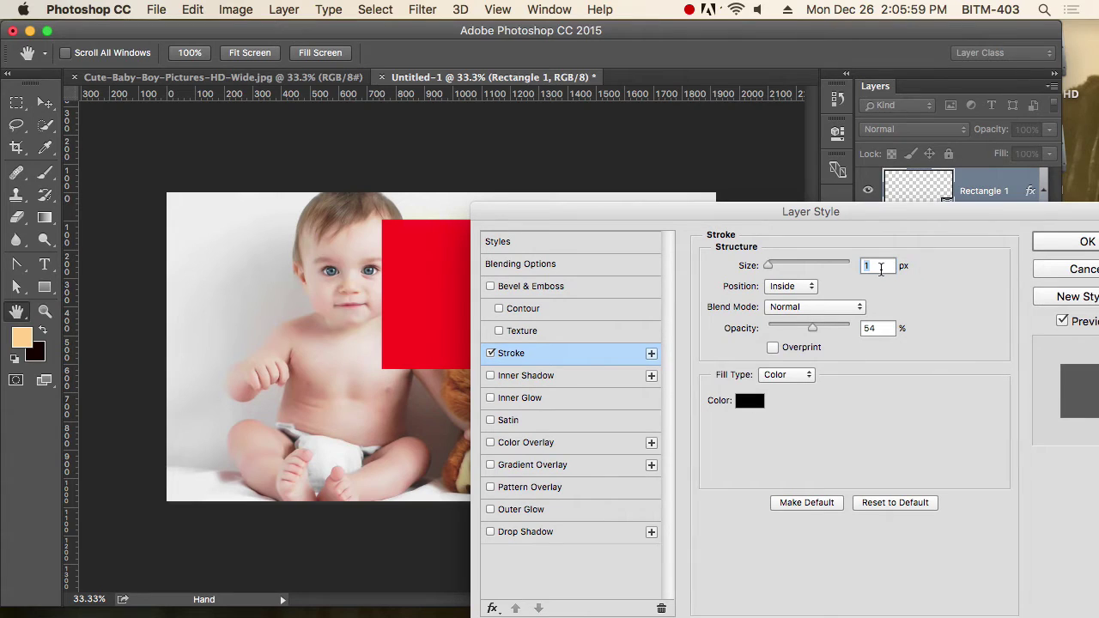
pyautogui.moveTo(769, 266); pyautogui.dragTo(785, 267)
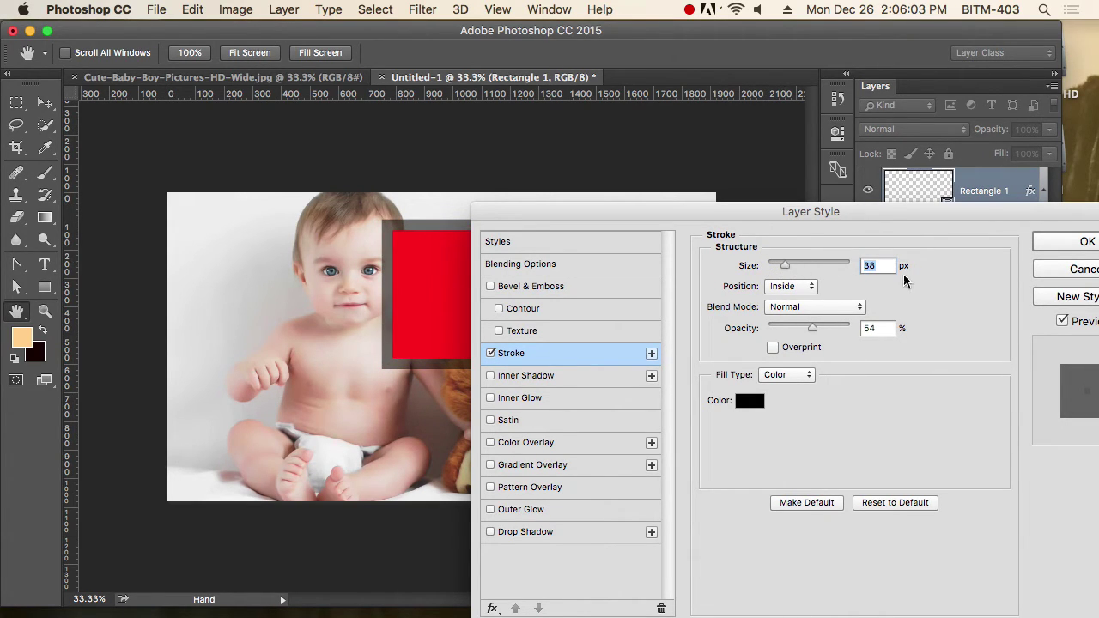
pyautogui.click(829, 329)
pyautogui.write('100')
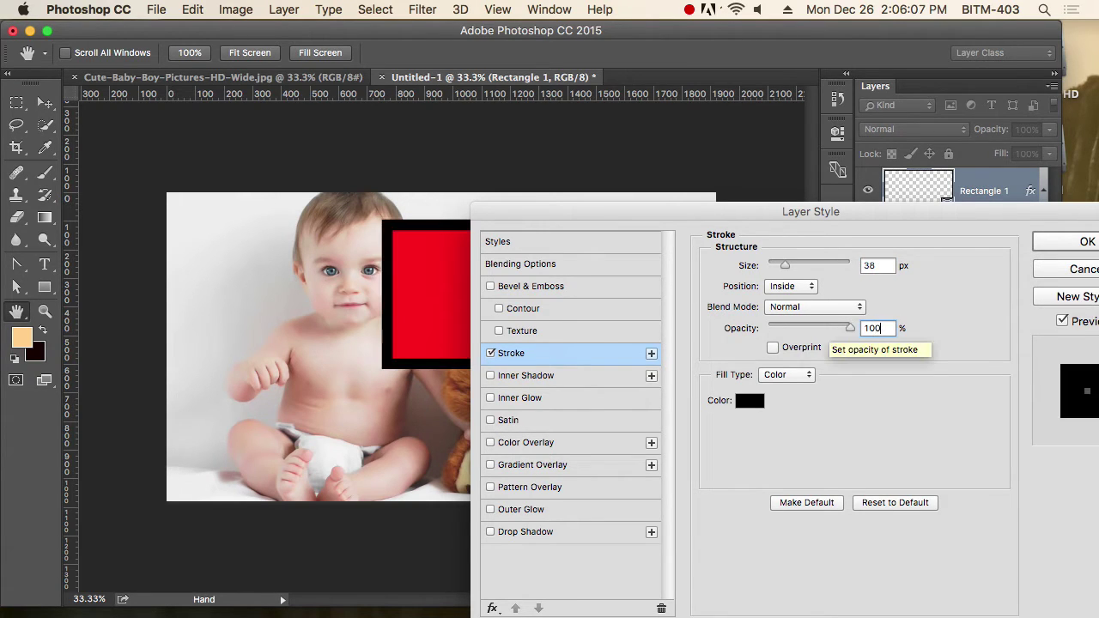
# Set the stroke colour to blue 1e00ff and apply the layer style to the rectangle.
pyautogui.moveTo(820, 216); pyautogui.dragTo(861, 178)
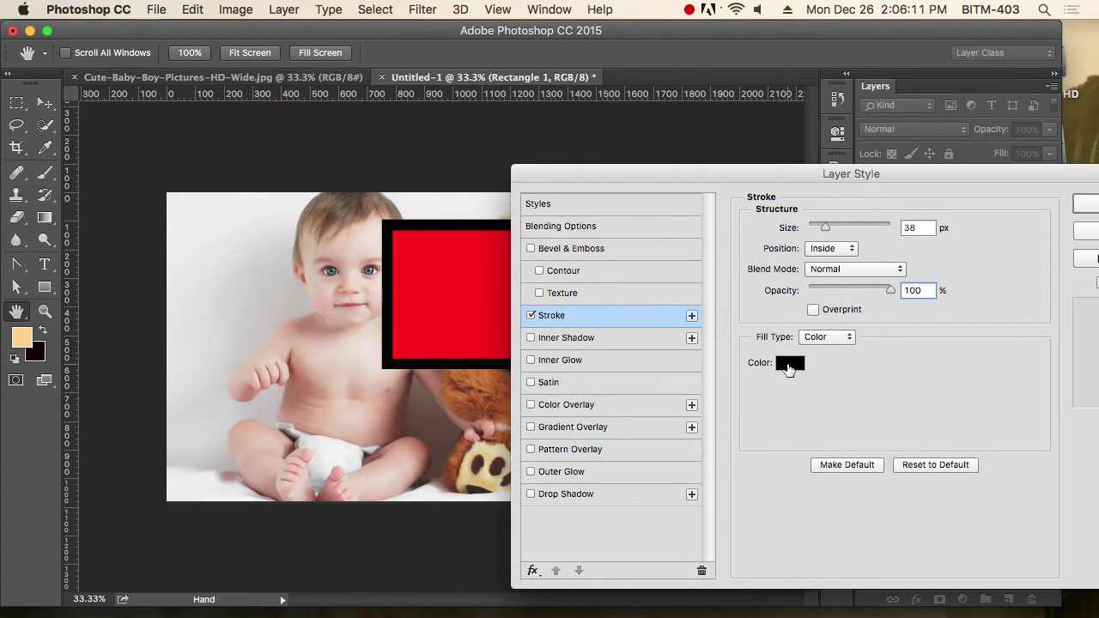
pyautogui.click(786, 367)
pyautogui.click(541, 76)
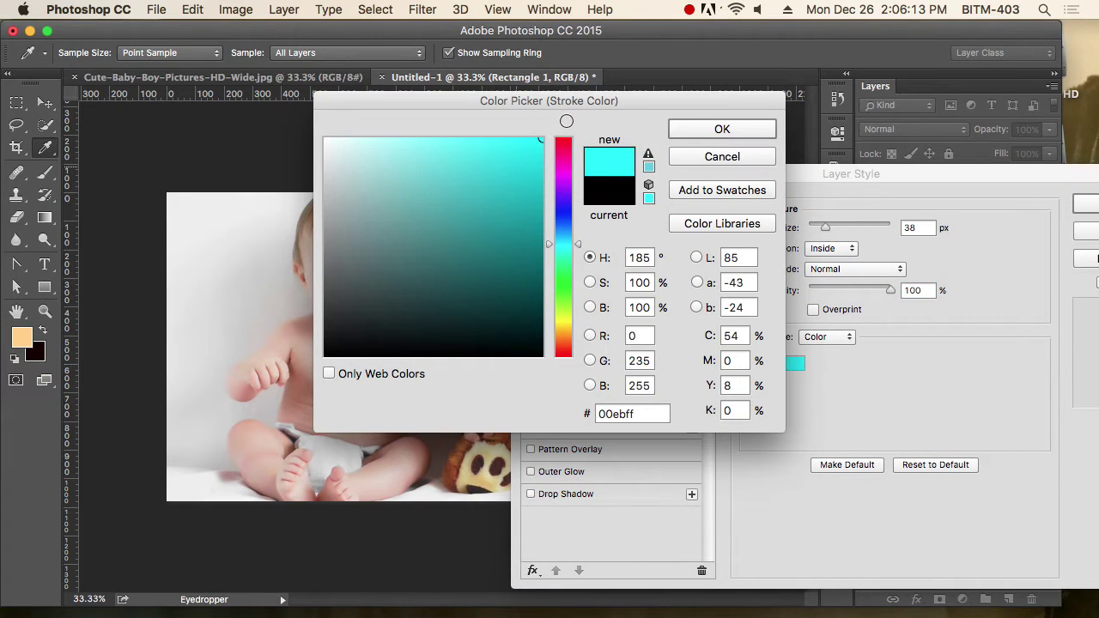
pyautogui.moveTo(622, 36)
pyautogui.mouseDown()
pyautogui.moveTo(841, 134)
pyautogui.moveTo(891, 136)
pyautogui.mouseUp()
pyautogui.moveTo(840, 277); pyautogui.dragTo(837, 245)
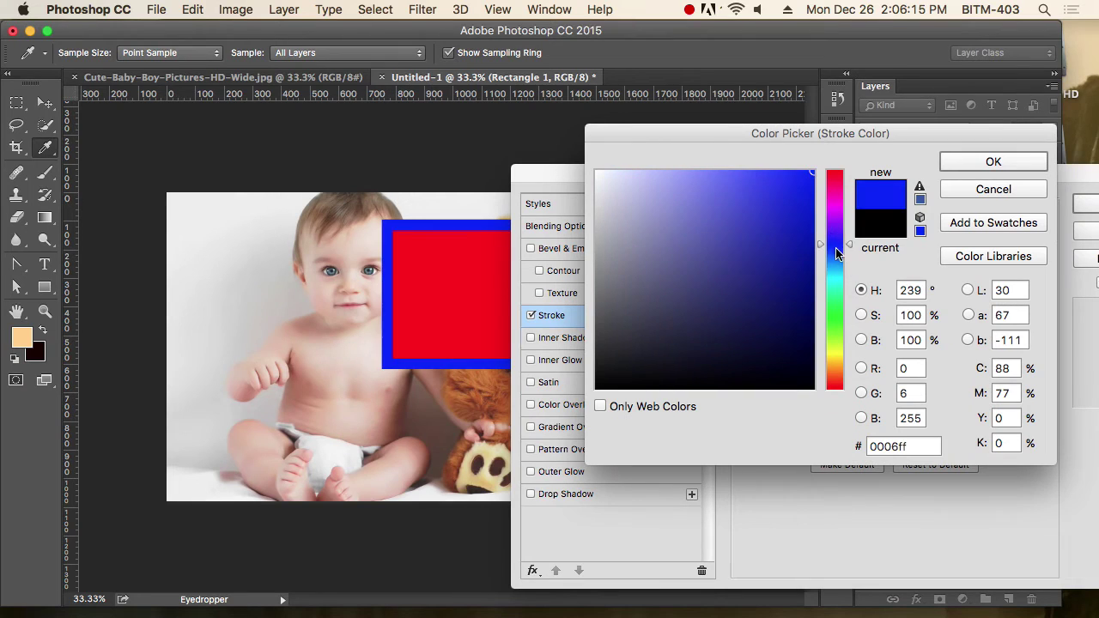
pyautogui.moveTo(846, 204); pyautogui.dragTo(844, 152)
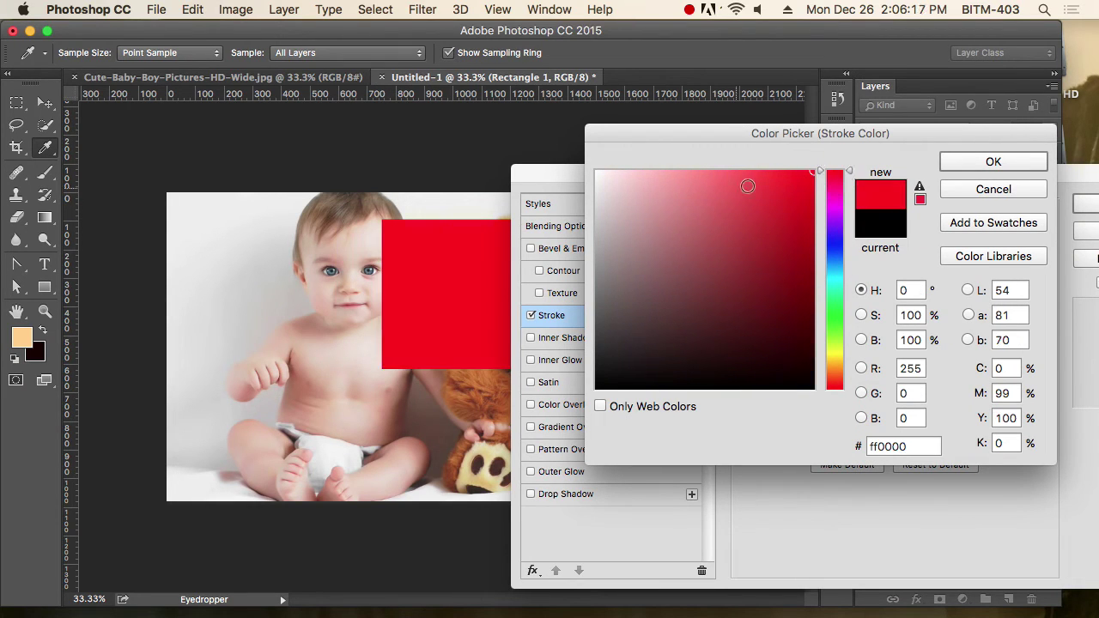
pyautogui.click(835, 239)
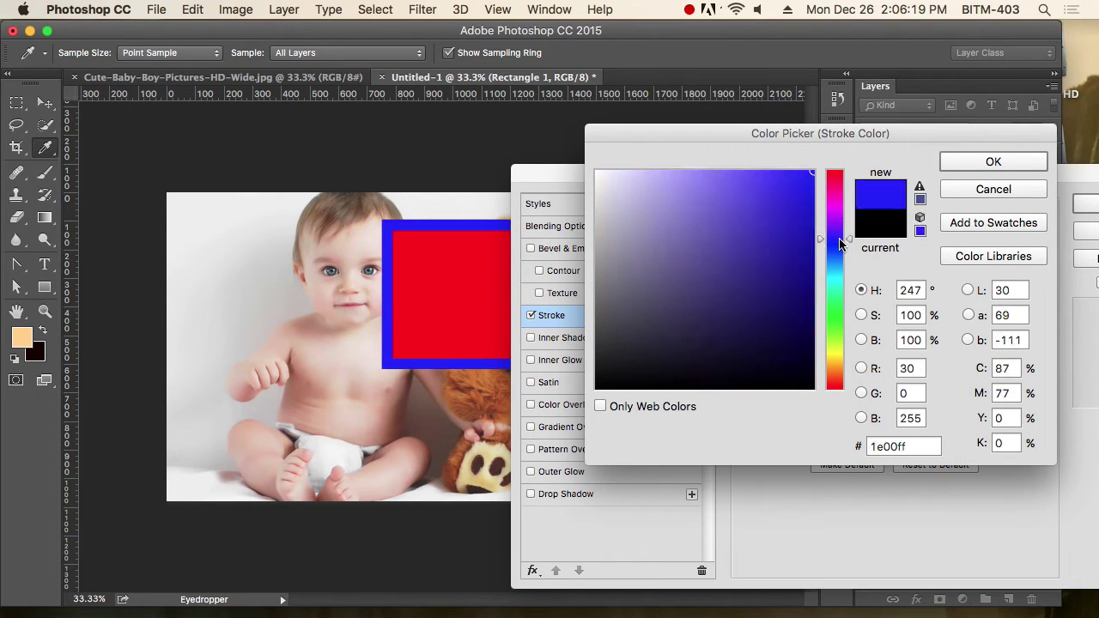
pyautogui.click(993, 161)
pyautogui.moveTo(975, 176); pyautogui.dragTo(826, 146)
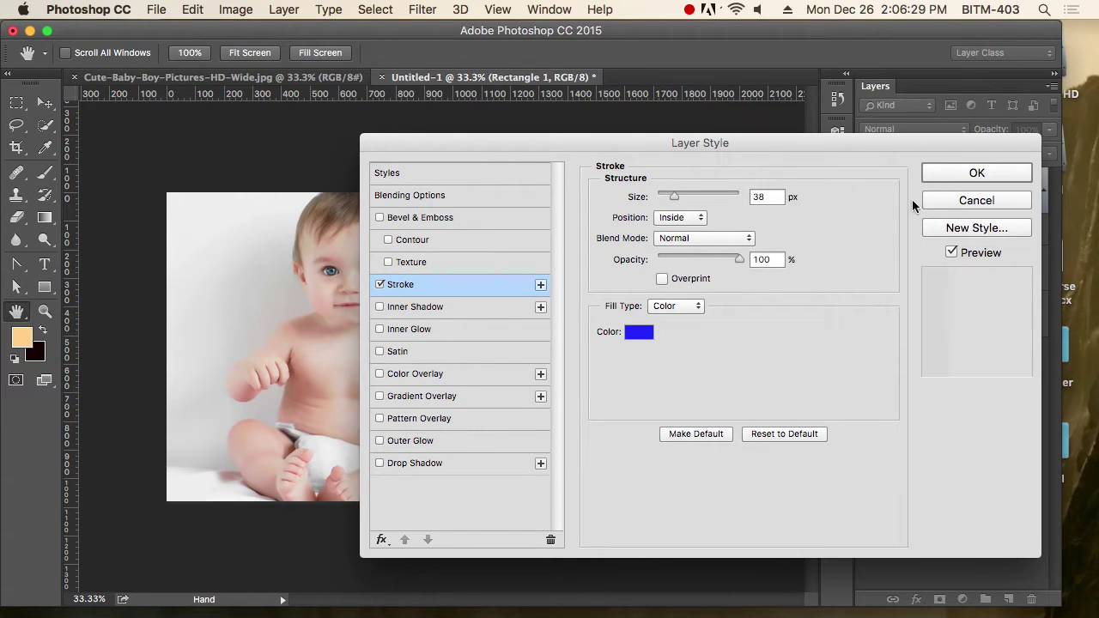
pyautogui.click(980, 174)
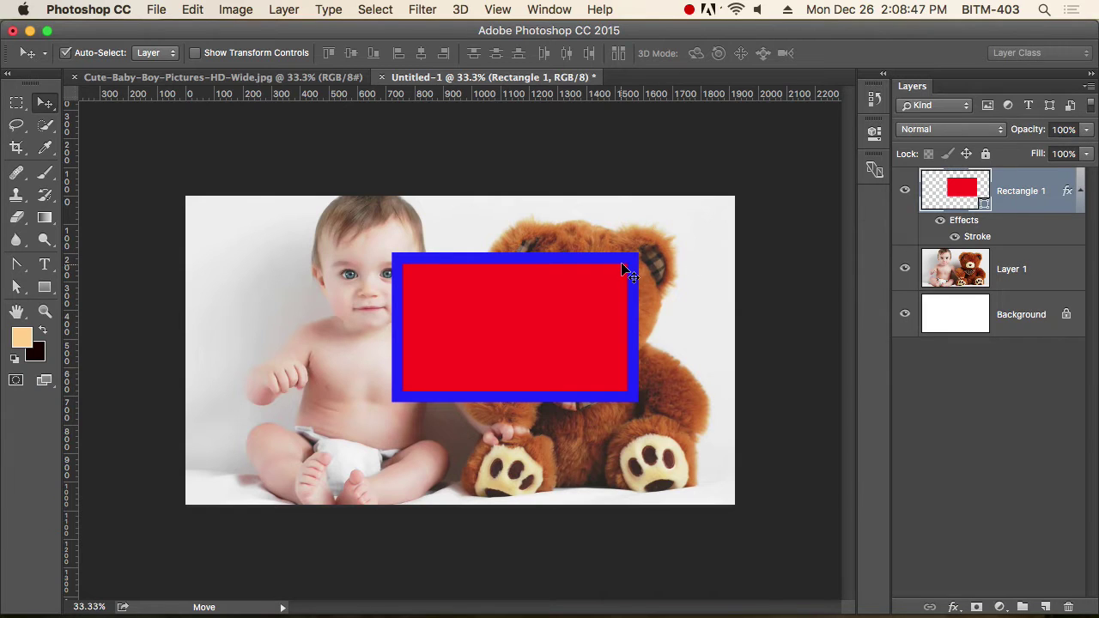
# With the Move tool active, try opacities such as 50%, 10% and 90% on the rectangle layer, ending with 100%.
pyautogui.press('5')
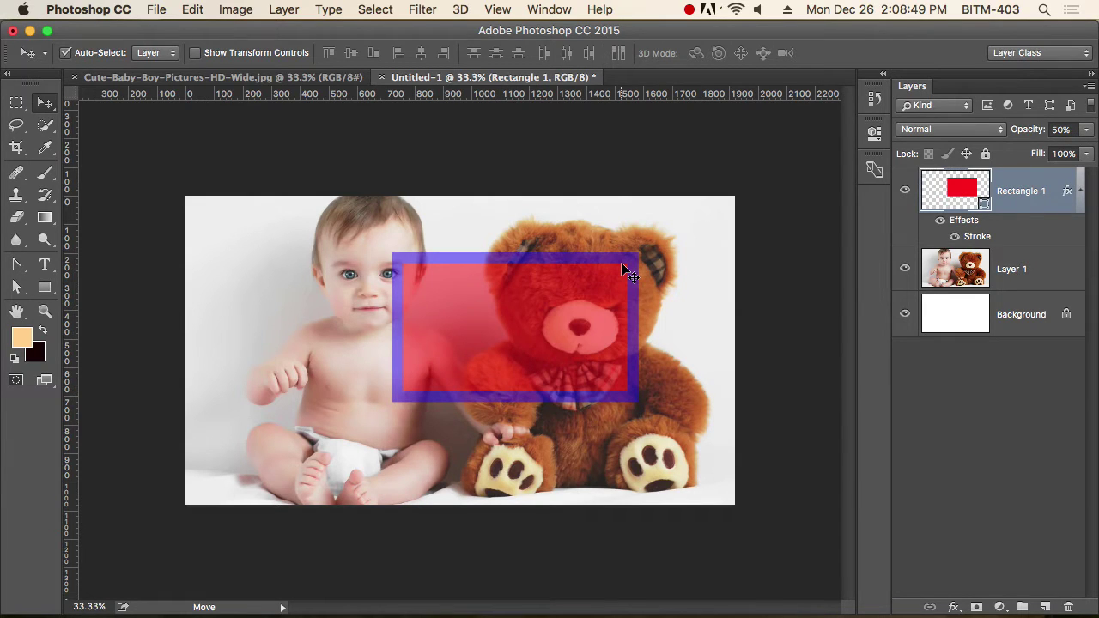
pyautogui.press('1')
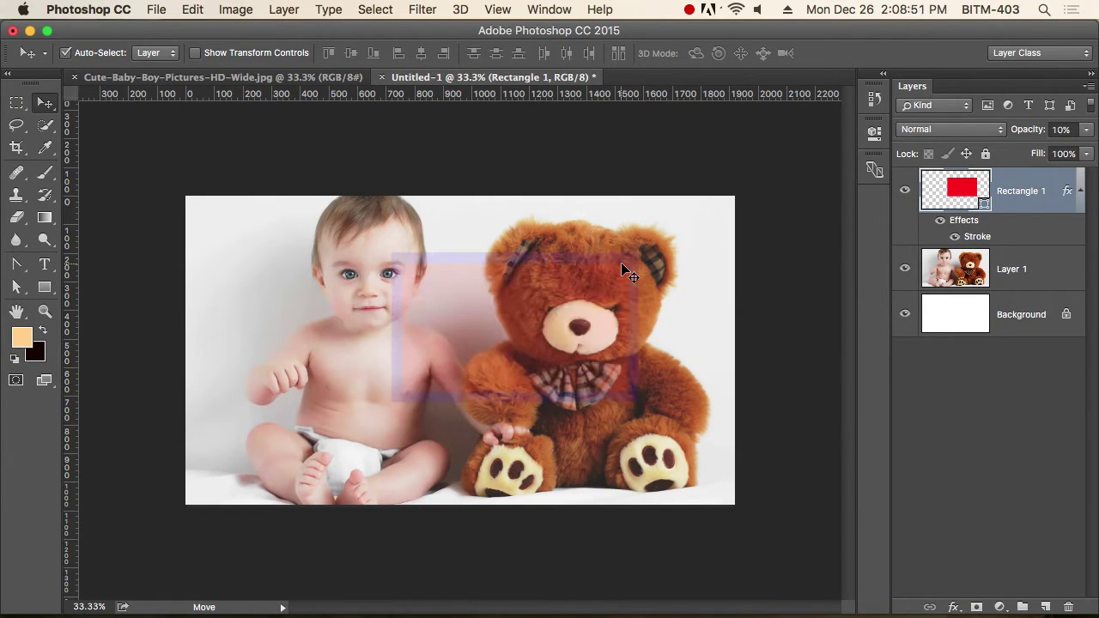
pyautogui.press('3')
pyautogui.press('5')
pyautogui.press('7')
pyautogui.press('9')
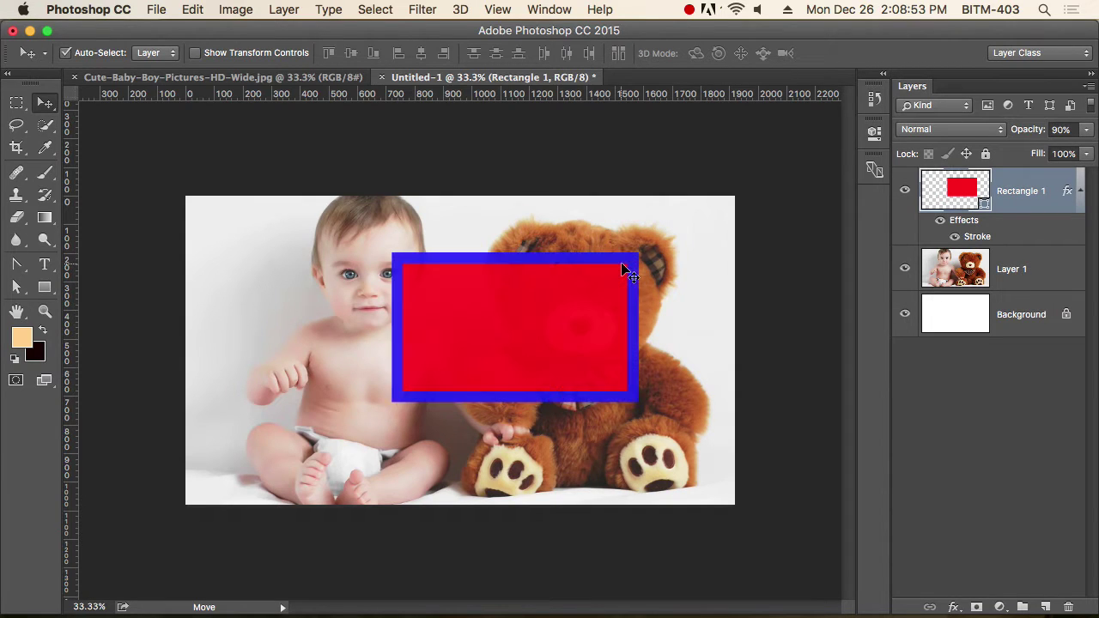
pyautogui.press('5')
pyautogui.press('0')
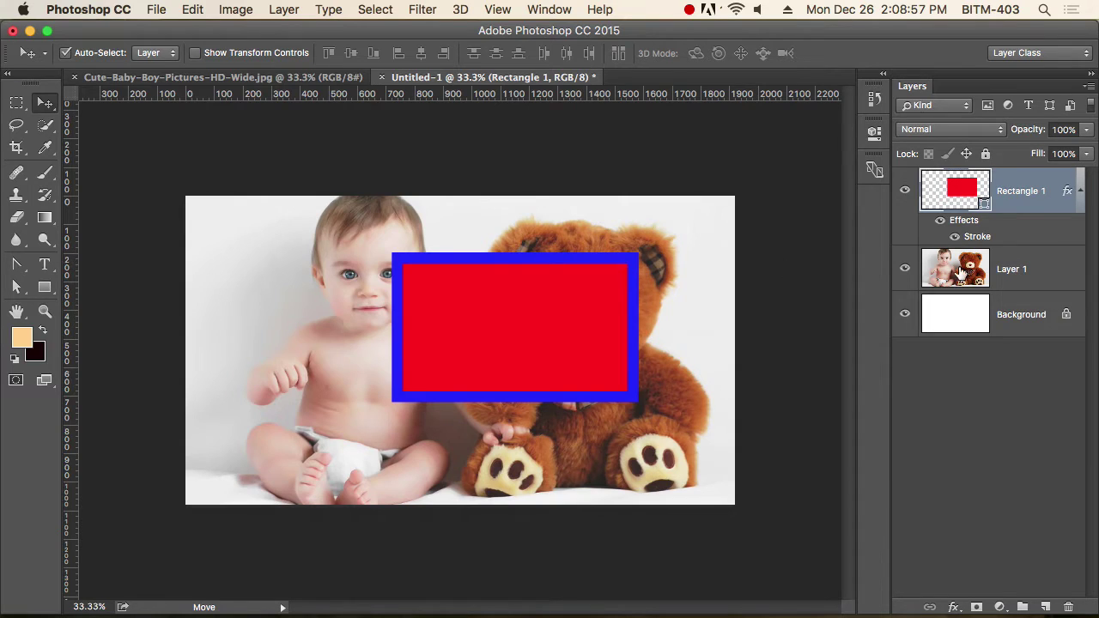
# Set the rectangle layer's fill to 10% and reposition the rectangle between the baby and the bear, overlapping both faces.
pyautogui.click(1087, 153)
pyautogui.moveTo(1048, 175); pyautogui.dragTo(1011, 177)
pyautogui.click(996, 419)
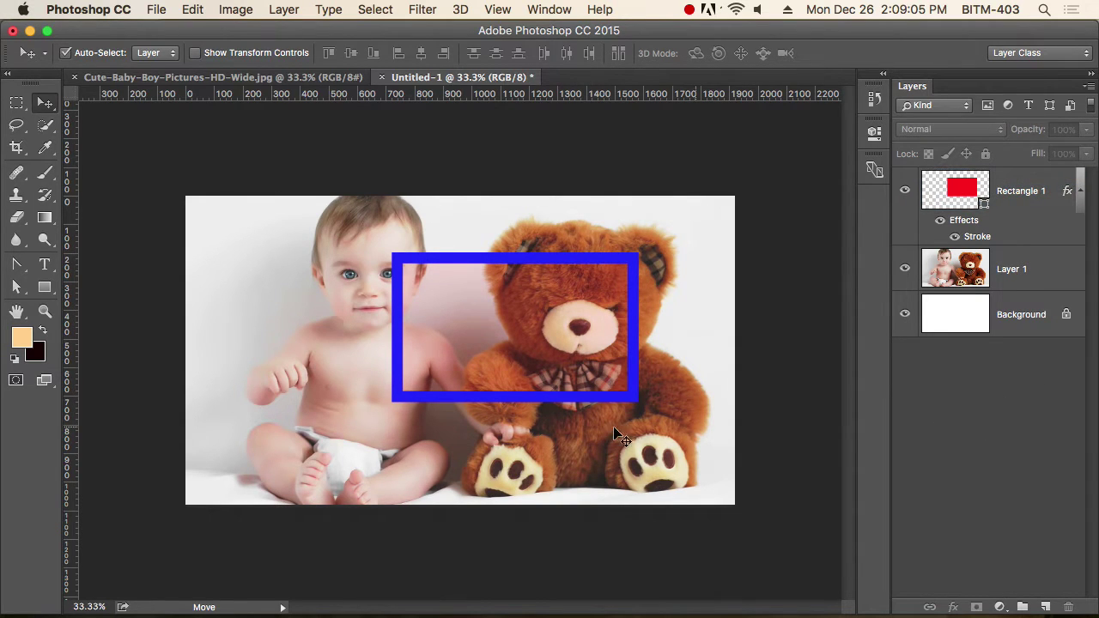
pyautogui.moveTo(504, 395)
pyautogui.mouseDown()
pyautogui.moveTo(360, 378)
pyautogui.moveTo(347, 366)
pyautogui.mouseUp()
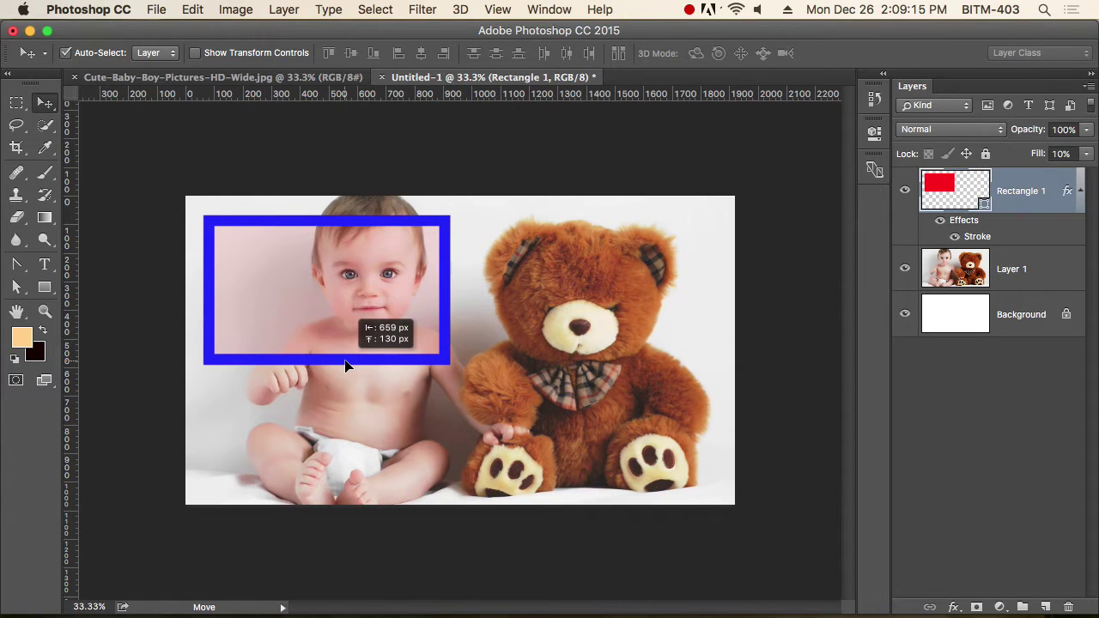
pyautogui.moveTo(268, 289); pyautogui.dragTo(425, 337)
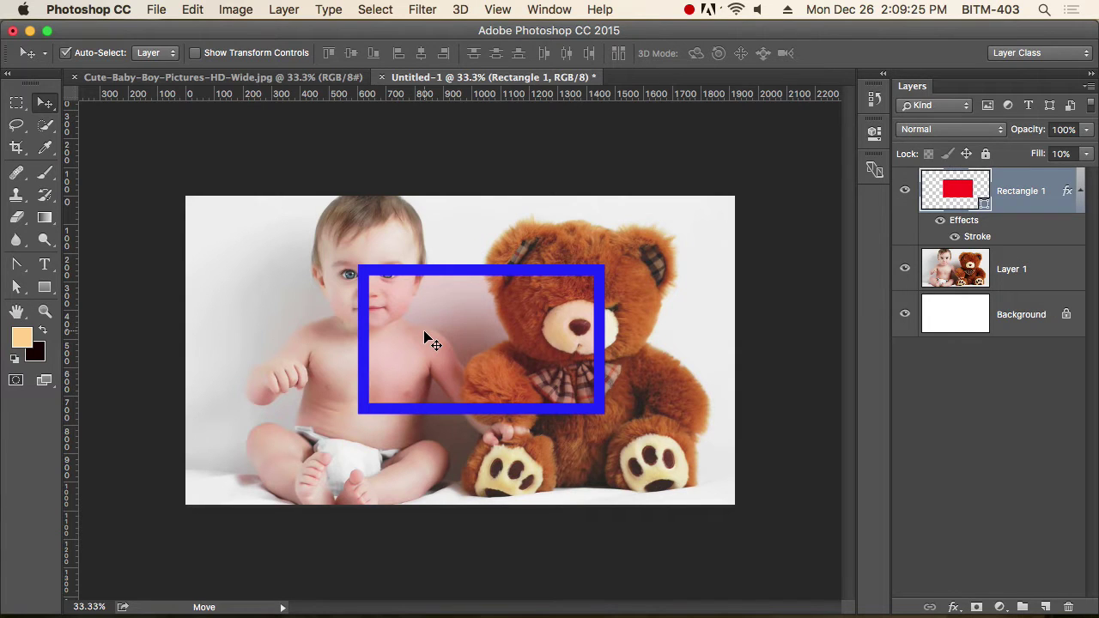
# Try fill values of 87%, 60% and 90% on the rectangle layer, ending with 100%.
pyautogui.hotkey('shift', '0')
pyautogui.hotkey('ctrl', 'z')
pyautogui.hotkey('shift', '8')
pyautogui.hotkey('shift', '7')
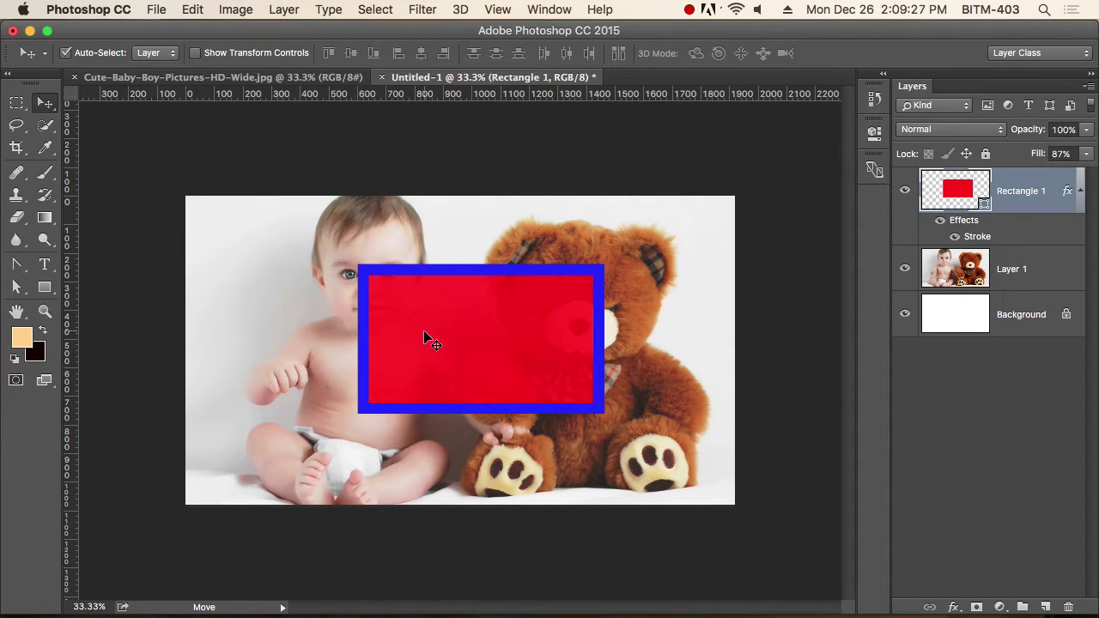
pyautogui.hotkey('shift', '6')
pyautogui.hotkey('shift', '5')
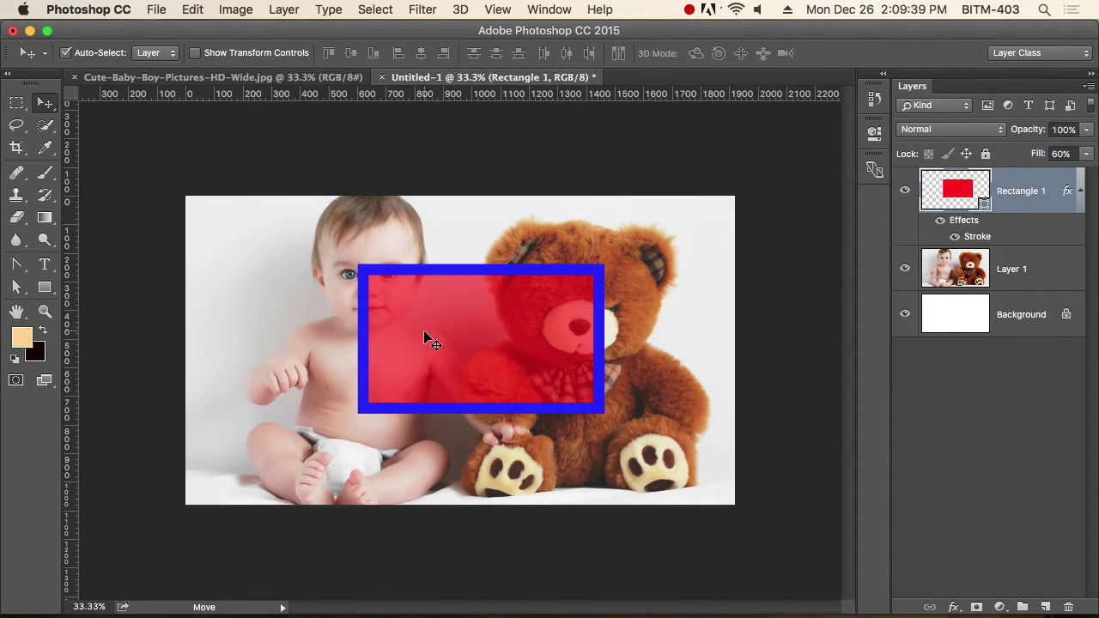
pyautogui.hotkey('shift', '9')
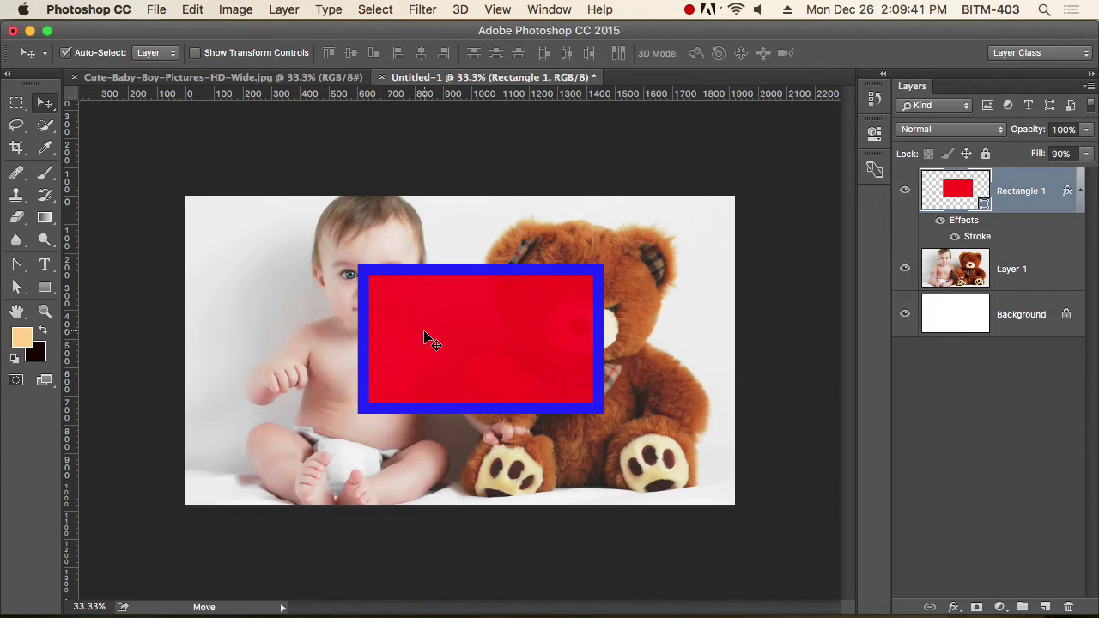
pyautogui.hotkey('shift', '1')
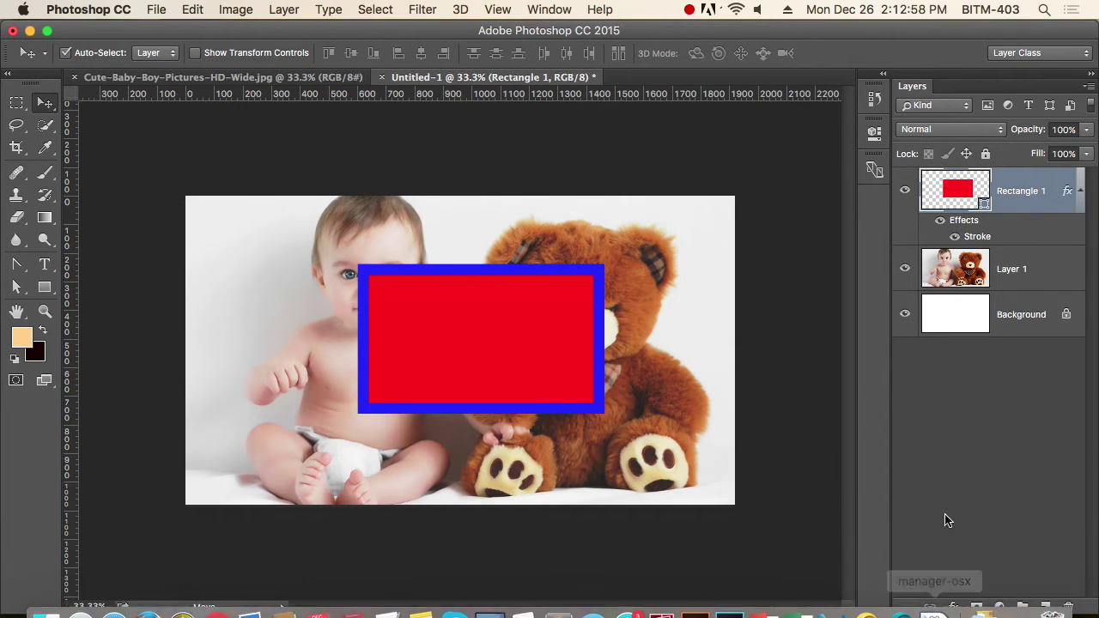
# Resize the application window to keep the layer controls accessible and add an empty layer above the rectangle layer.
pyautogui.moveTo(901, 610); pyautogui.dragTo(898, 414)
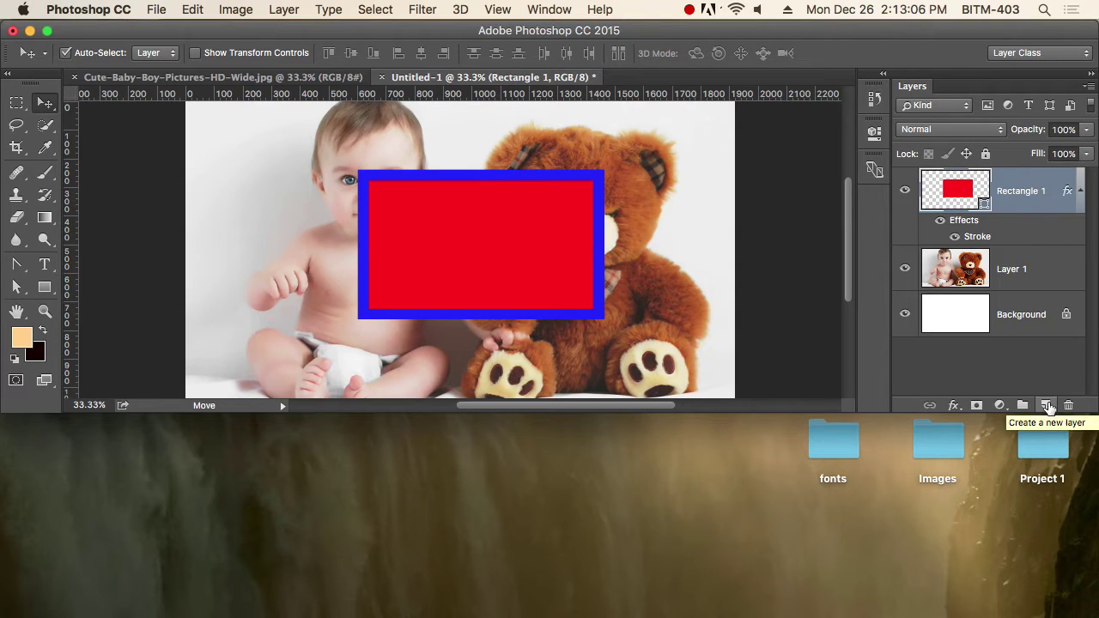
pyautogui.click(1047, 407)
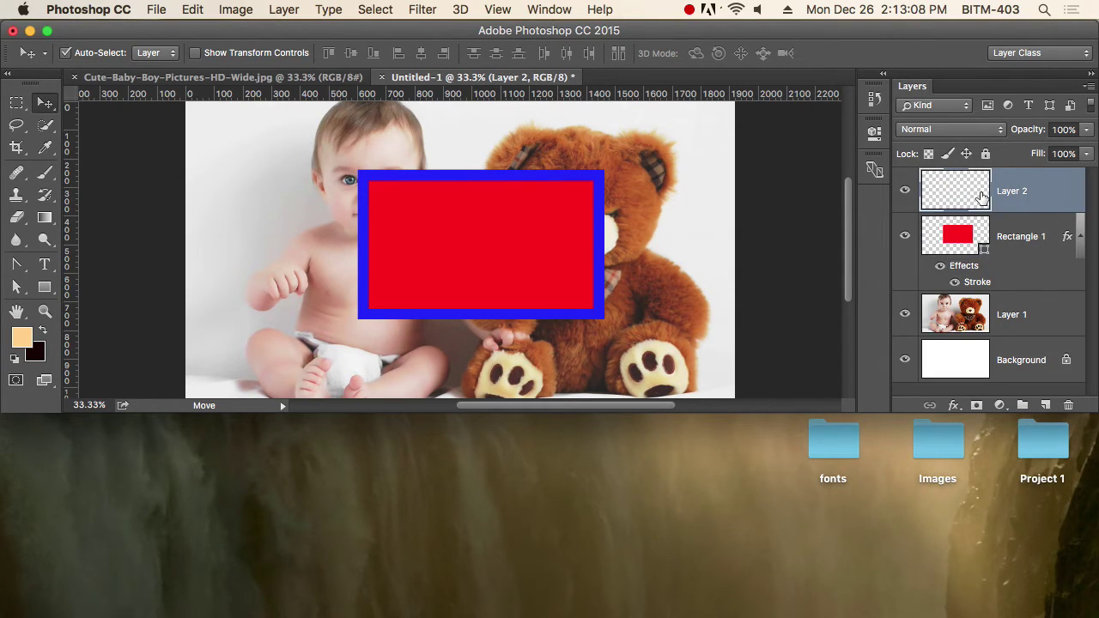
pyautogui.moveTo(821, 412); pyautogui.dragTo(841, 563)
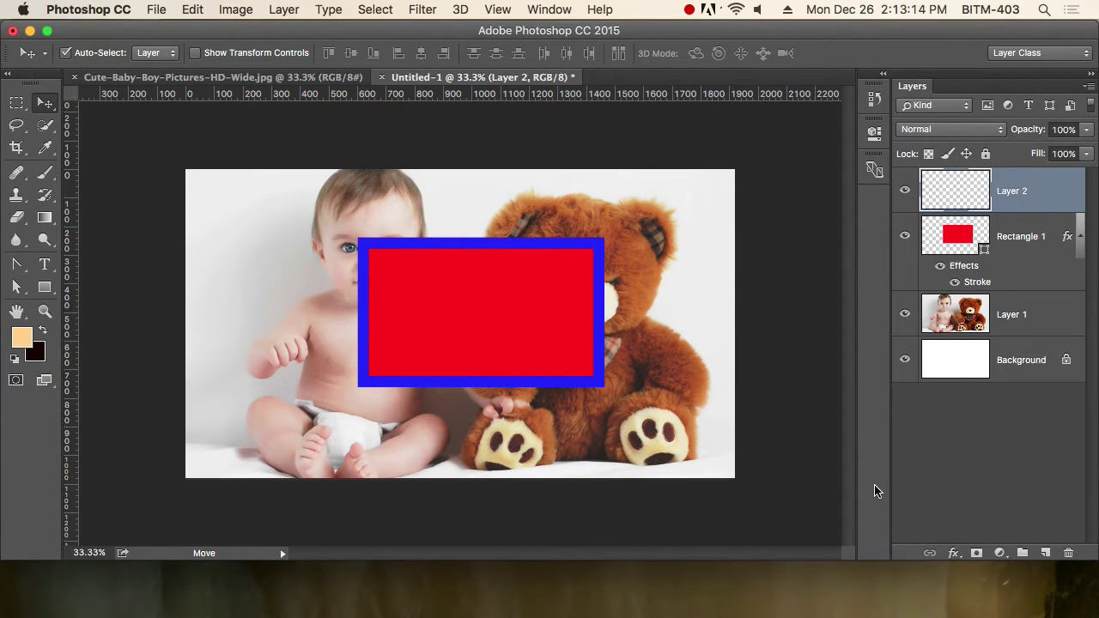
# Add an empty layer directly above the Background layer and delete it.
pyautogui.click(1040, 364)
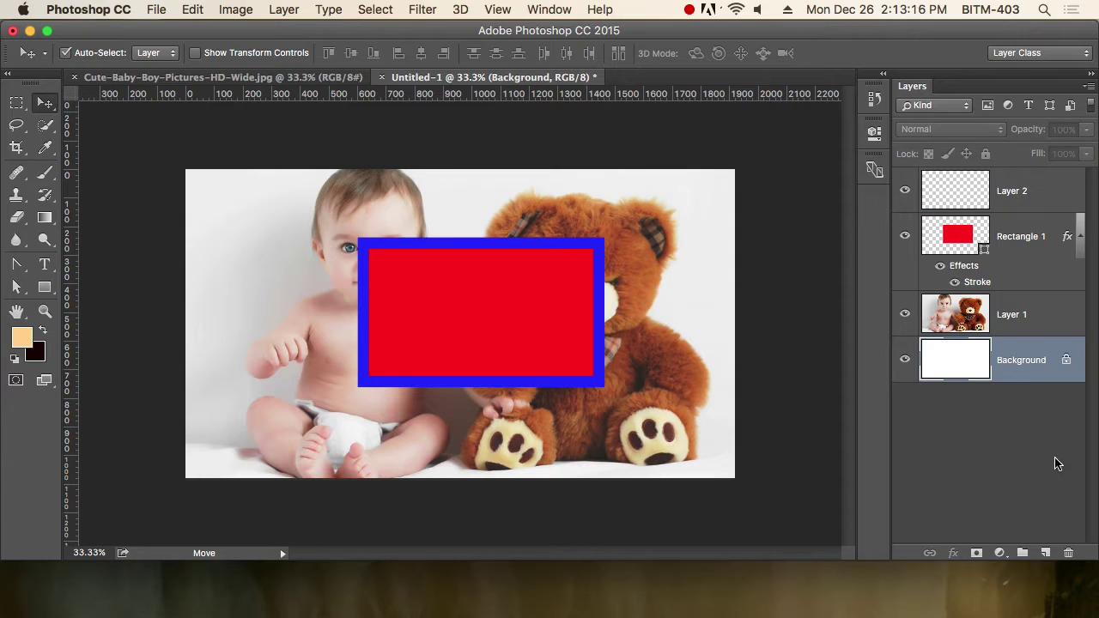
pyautogui.click(1044, 553)
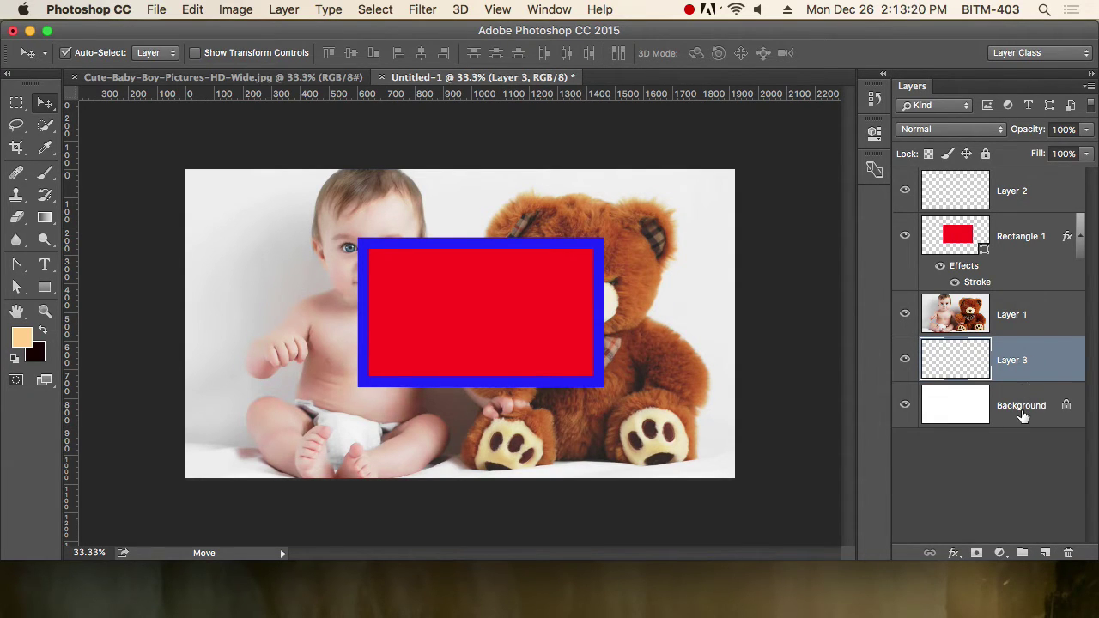
pyautogui.press('BackSpace')
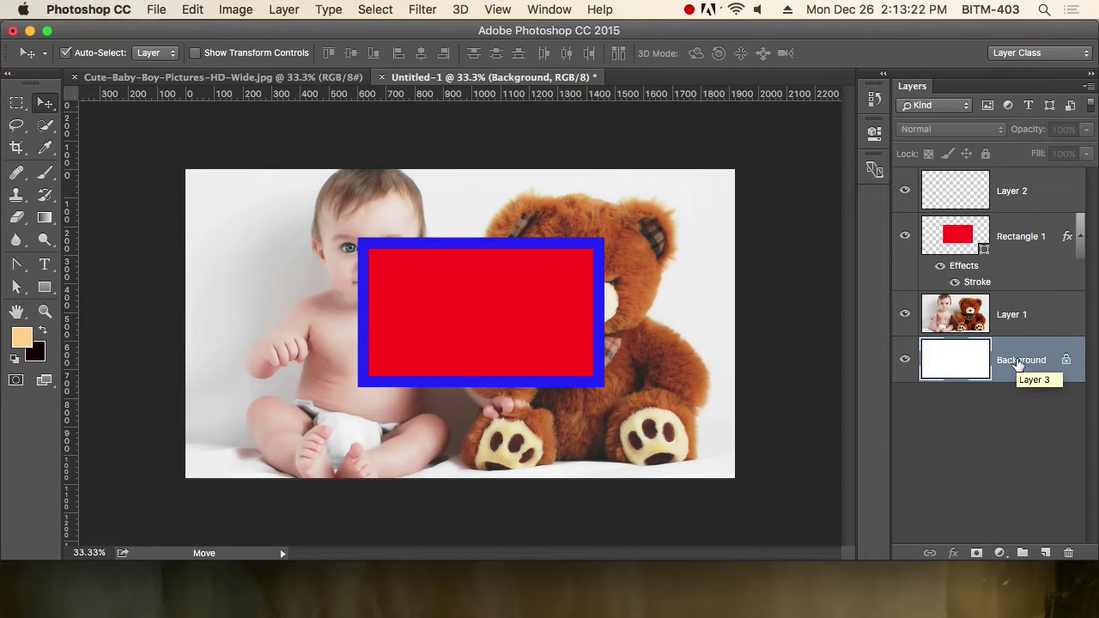
# Add two more empty layers above Layer 2, creating the second with the default New Layer settings.
pyautogui.click(1015, 196)
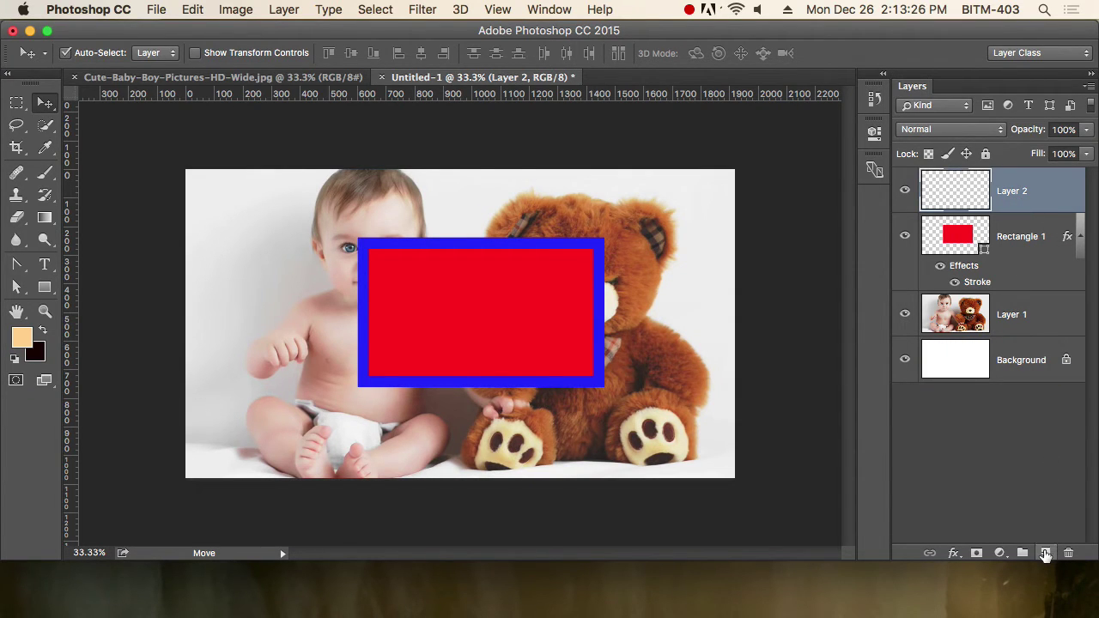
pyautogui.click(1045, 554)
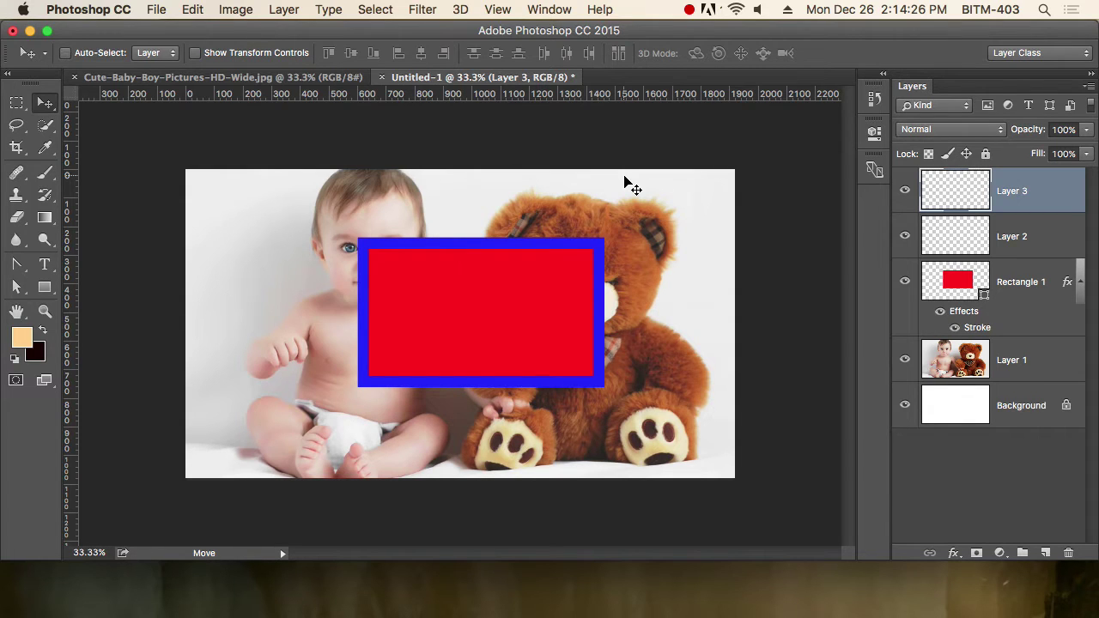
pyautogui.press('super+shift+n')
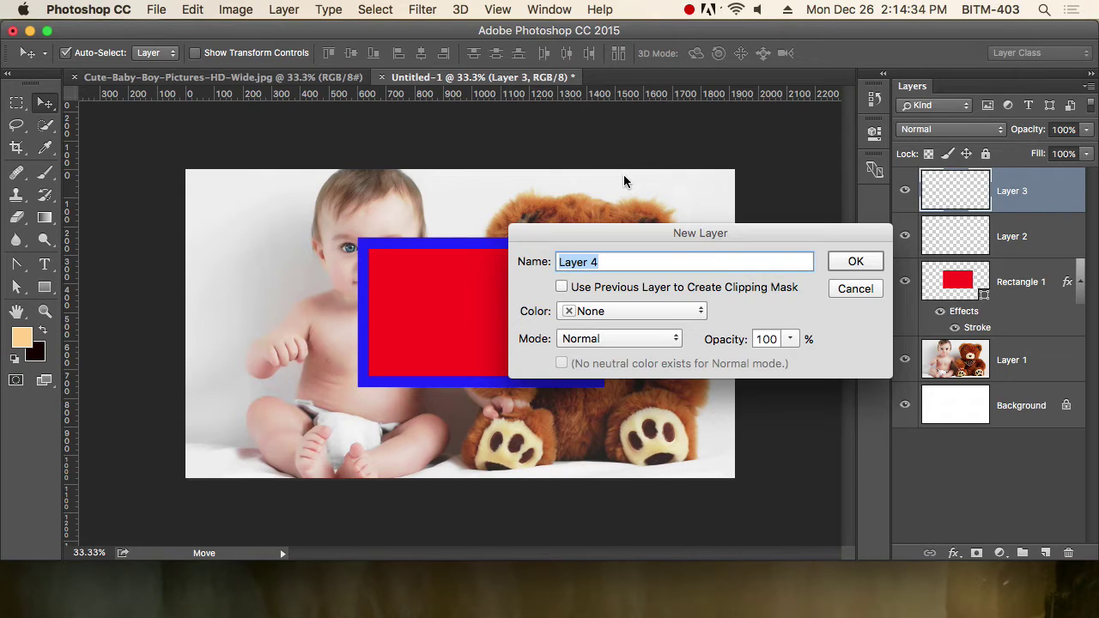
pyautogui.press('Return')
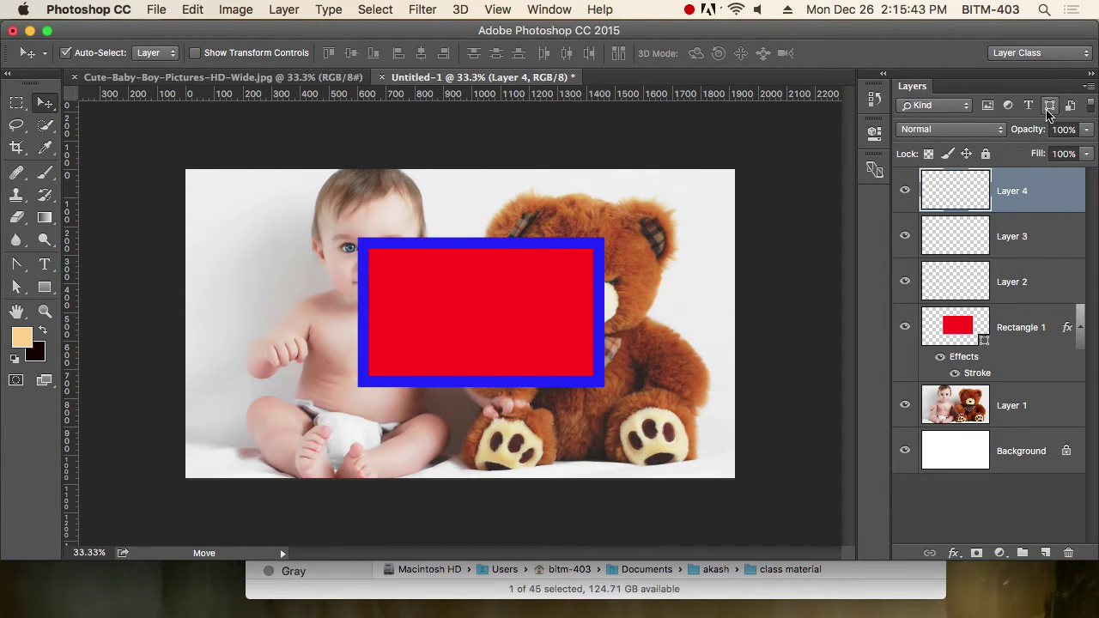
# Filter the layer list by kind to show only pixel layers.
pyautogui.click(990, 109)
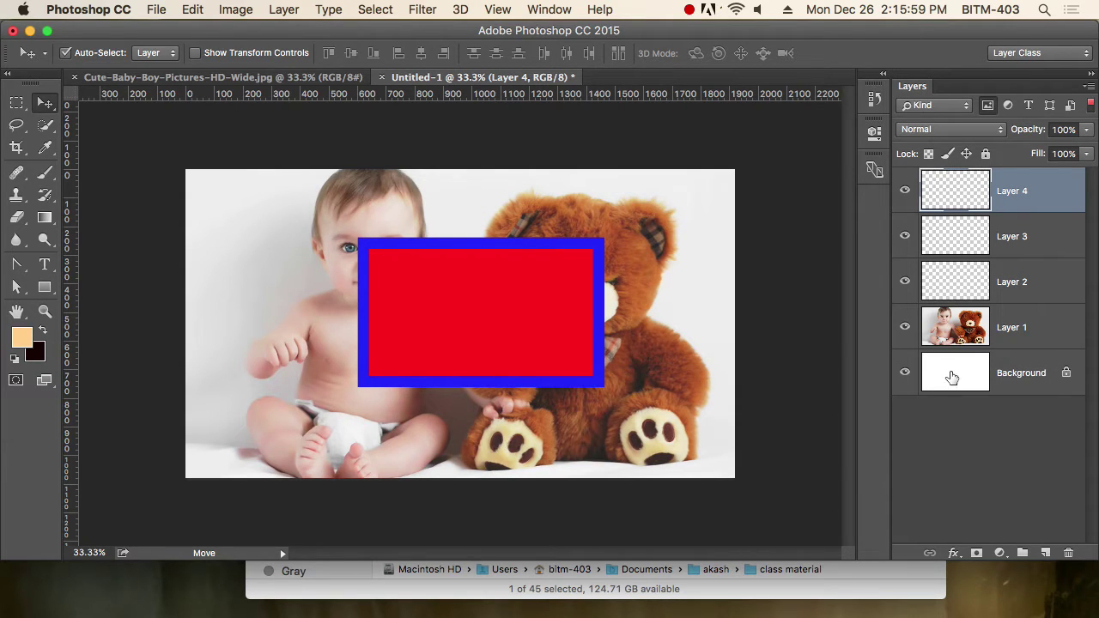
# Clear the pixel-layer filter, reapply it briefly, and filter the layer list for adjustment layers, restoring the full list.
pyautogui.click(988, 105)
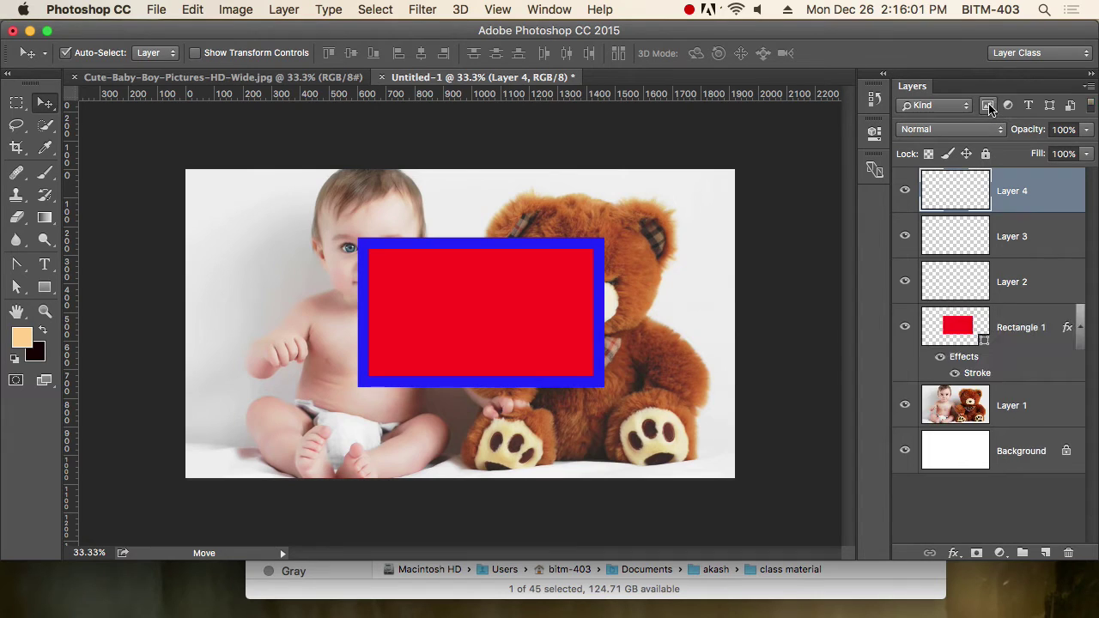
pyautogui.click(988, 105)
pyautogui.click(989, 105)
pyautogui.click(1009, 107)
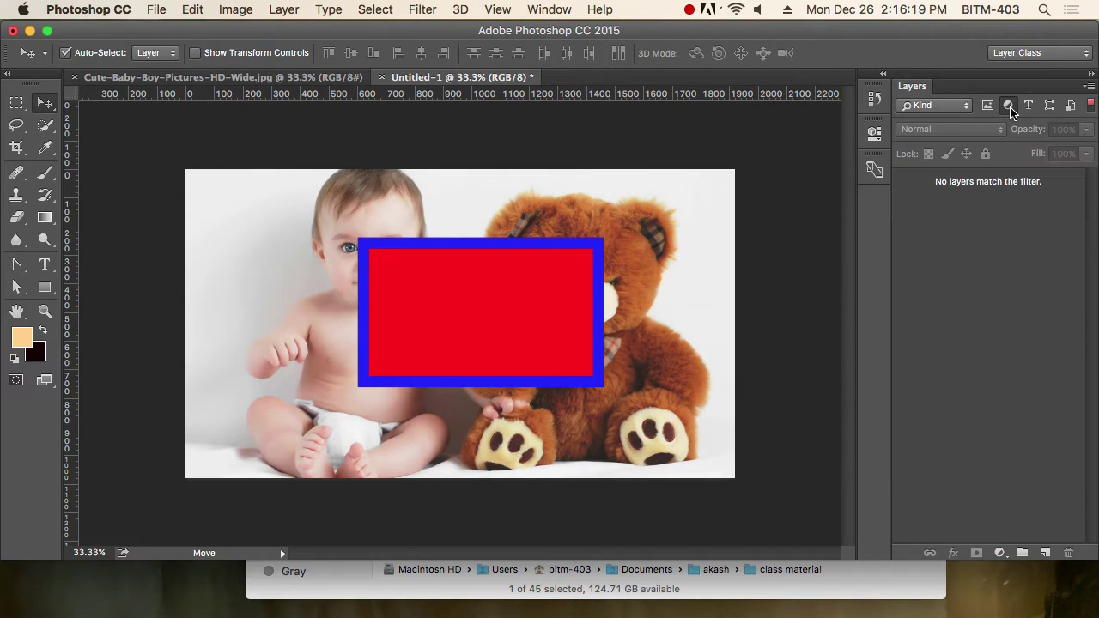
pyautogui.click(1009, 107)
pyautogui.click(1009, 106)
pyautogui.click(1008, 106)
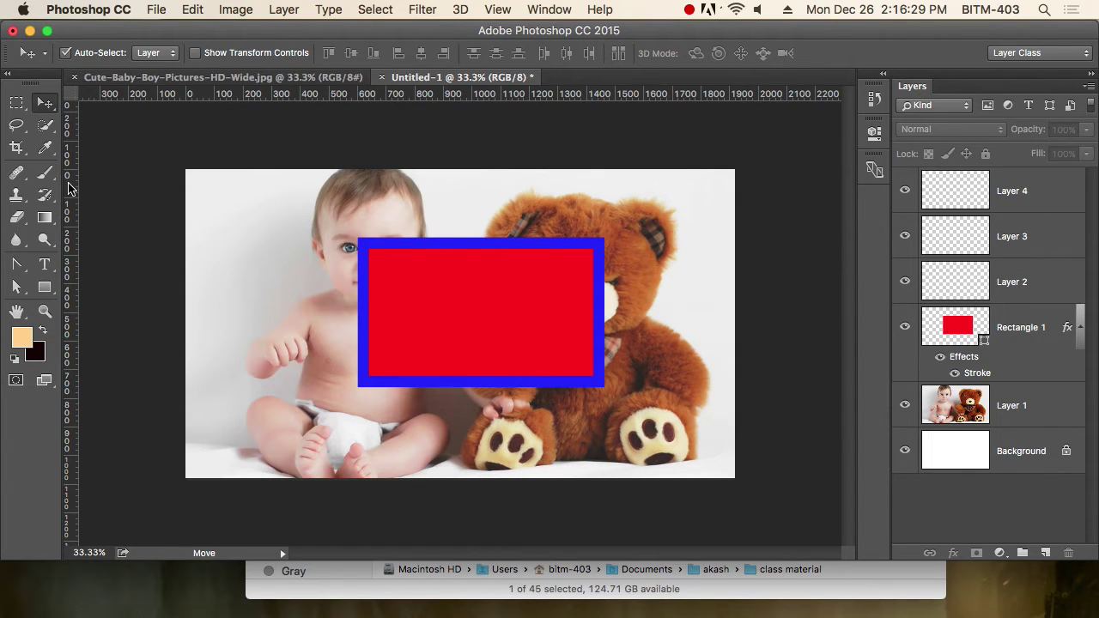
# Add the text "utyu yuytu" over the baby's forehead, above the rectangle.
pyautogui.click(45, 264)
pyautogui.click(390, 207)
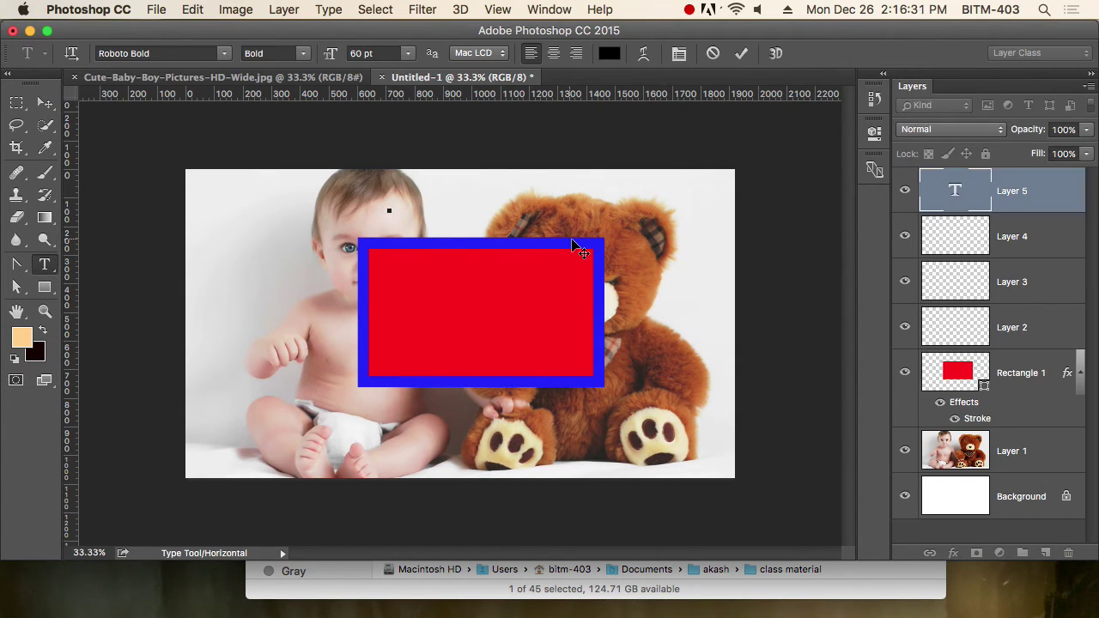
pyautogui.write('utyu yuytu')
pyautogui.click(38, 104)
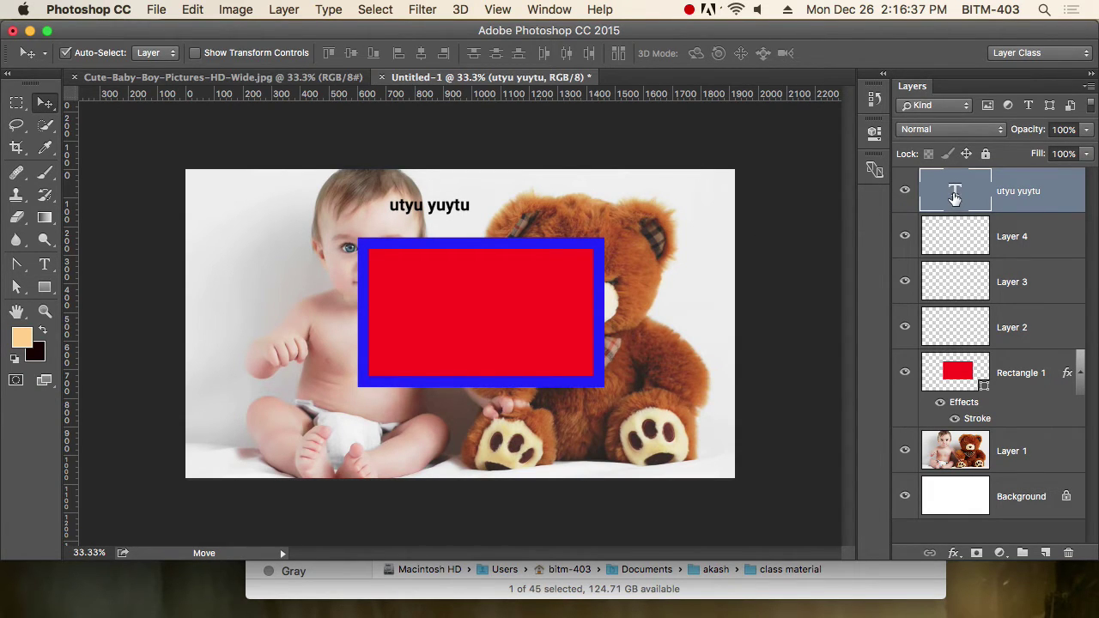
# Filter the layer list for type, shape and smart object layers in turn, clearing each filter.
pyautogui.click(1029, 106)
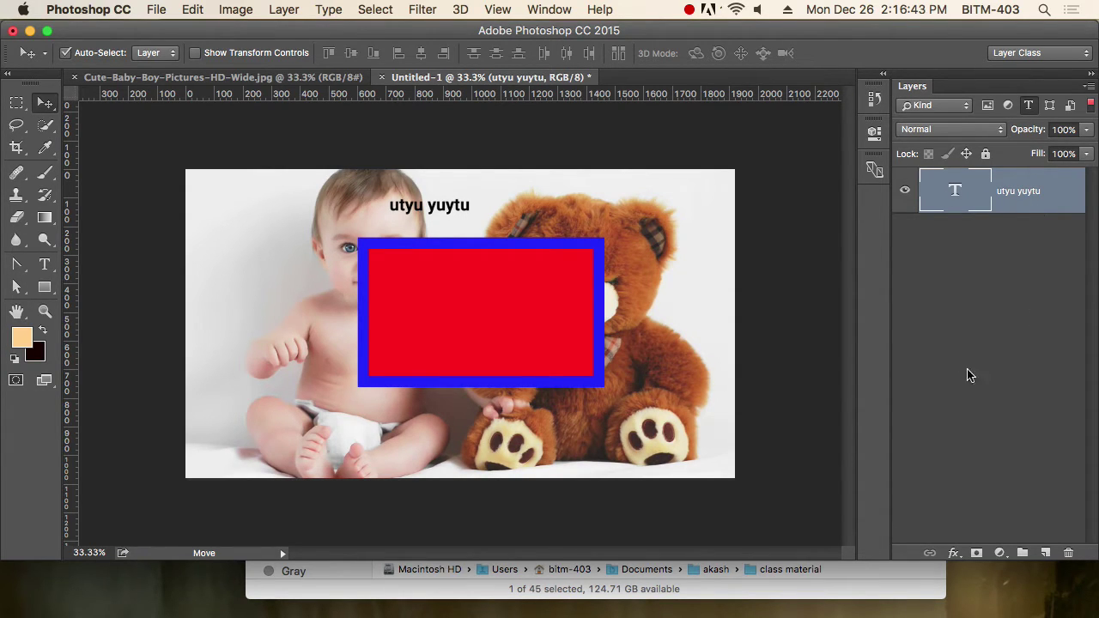
pyautogui.click(1030, 106)
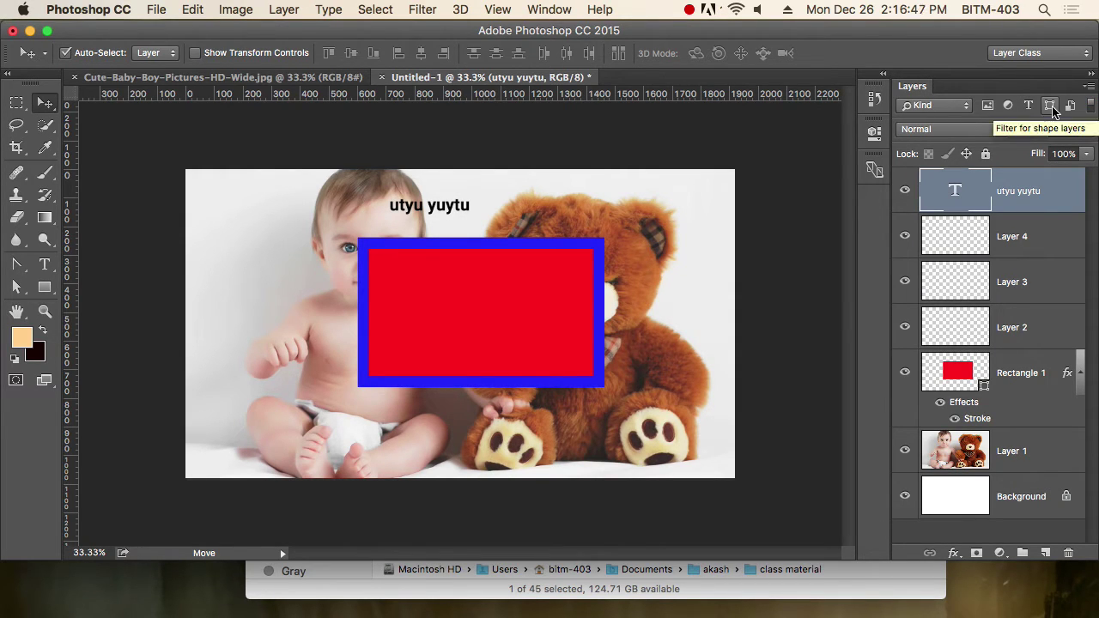
pyautogui.click(1052, 106)
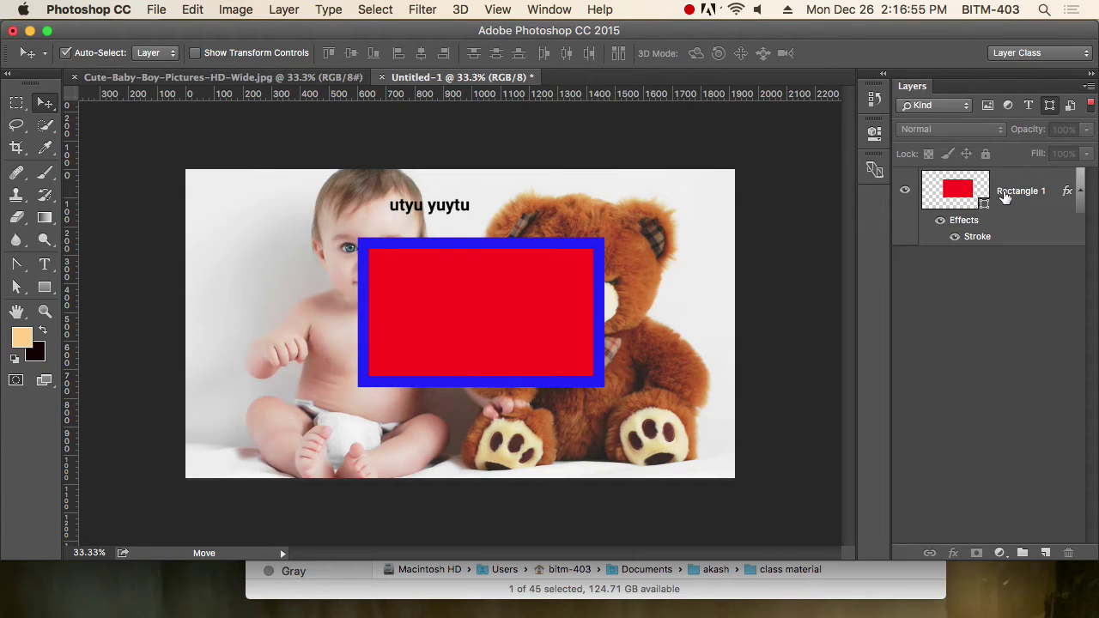
pyautogui.click(1050, 106)
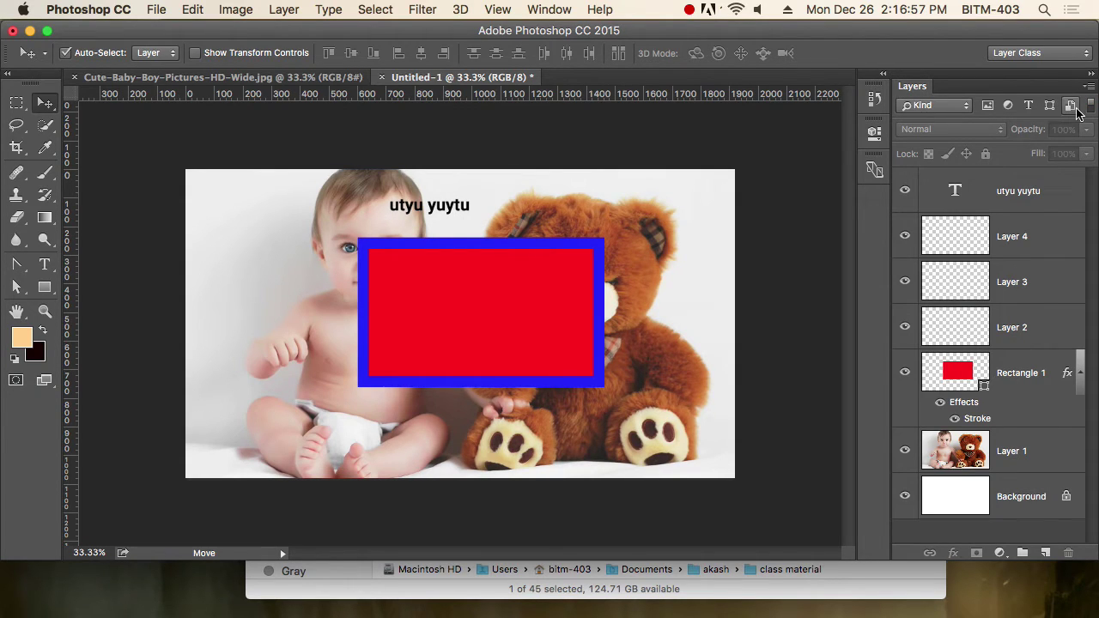
pyautogui.click(1072, 107)
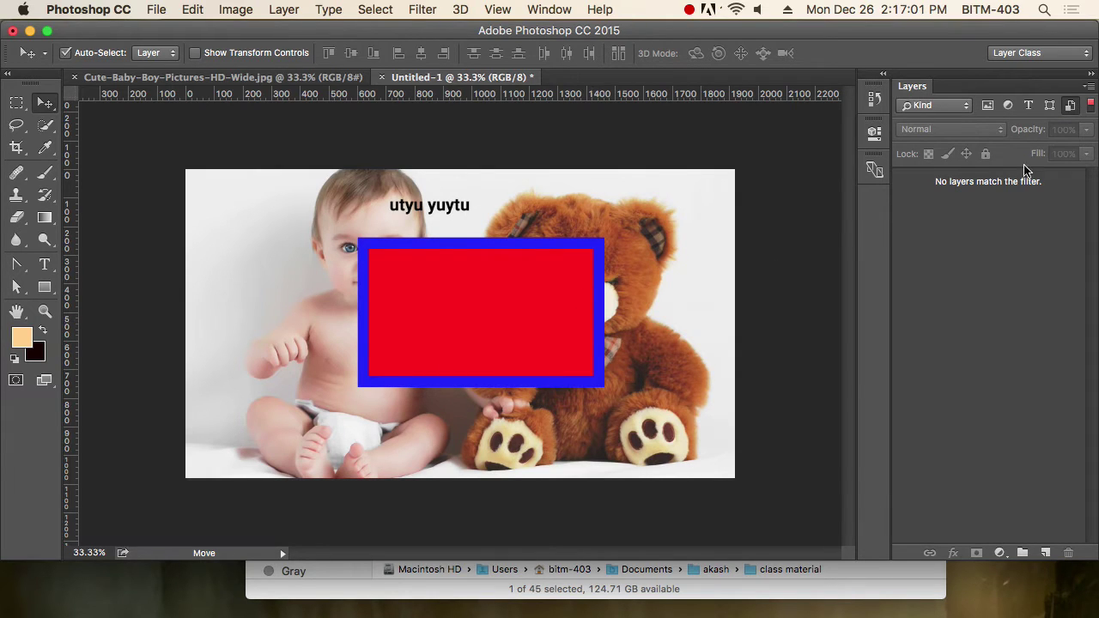
pyautogui.click(1070, 106)
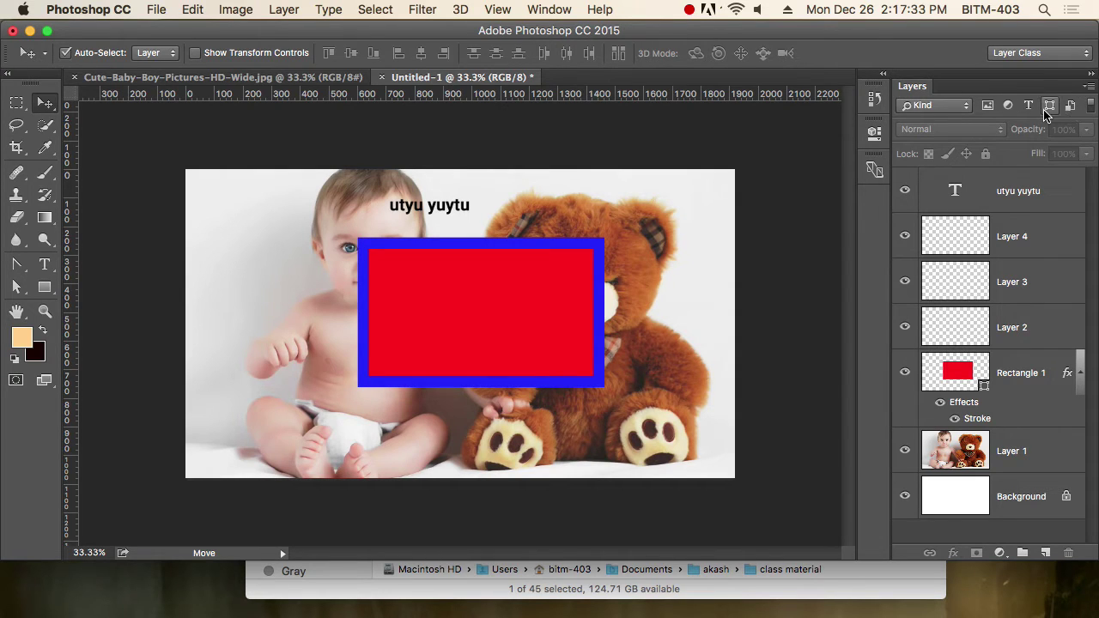
# Filter the layer list once more for shape layers and for type layers, restoring the full list.
pyautogui.click(1050, 105)
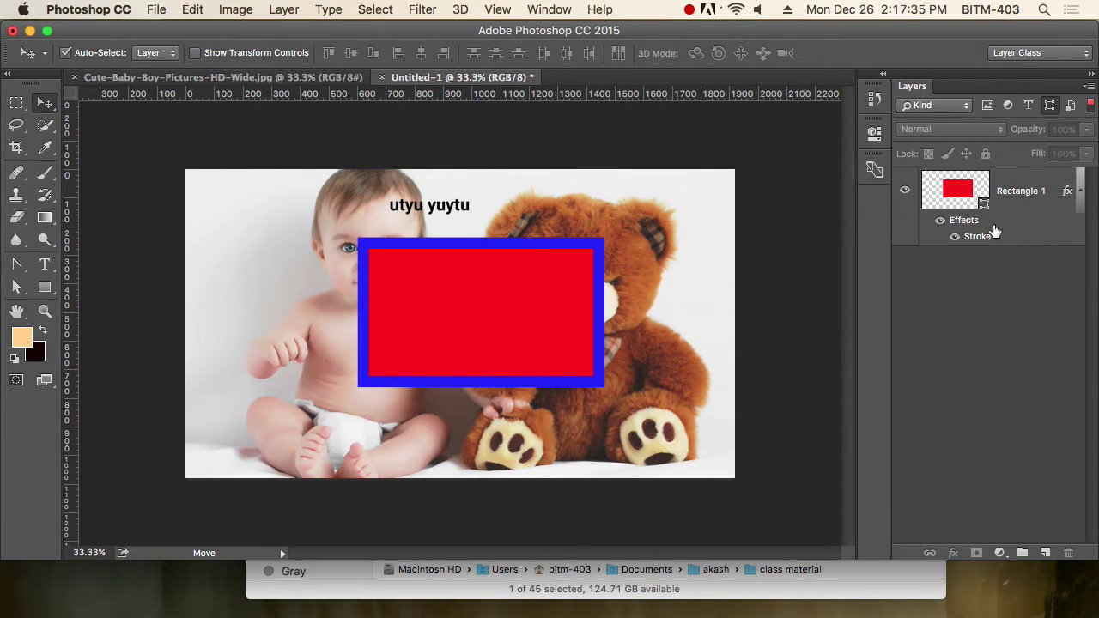
pyautogui.click(1050, 104)
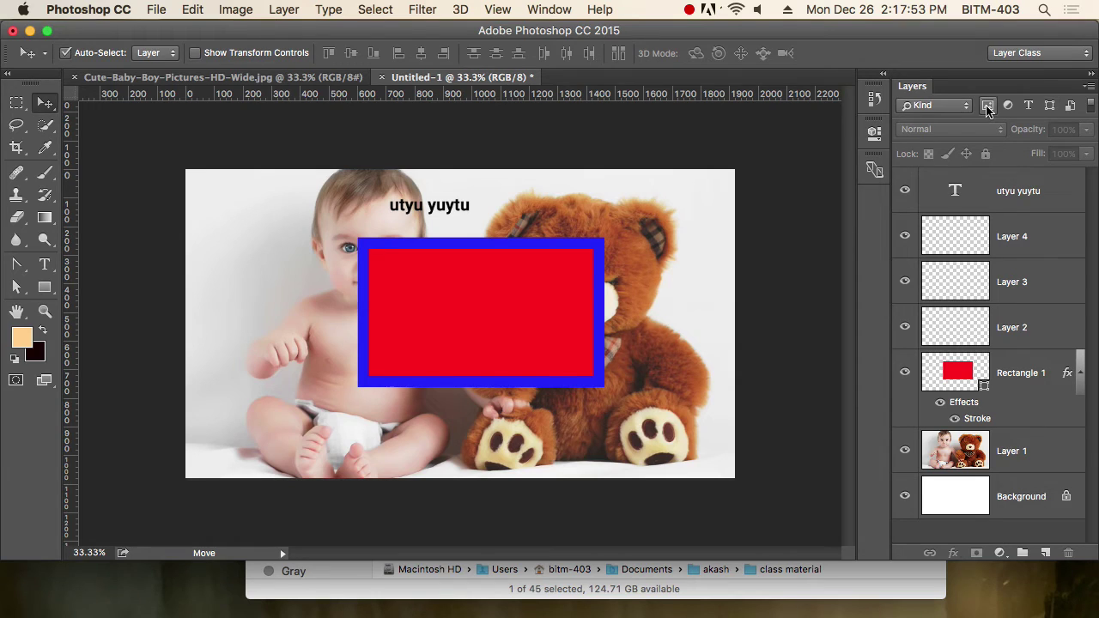
pyautogui.click(1029, 105)
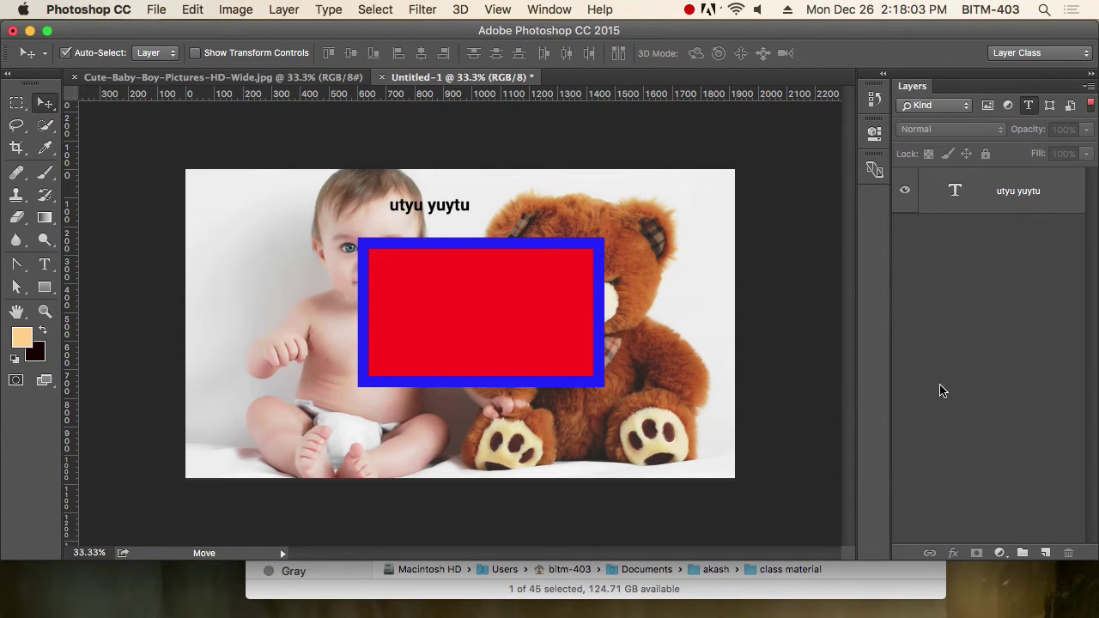
pyautogui.click(1031, 108)
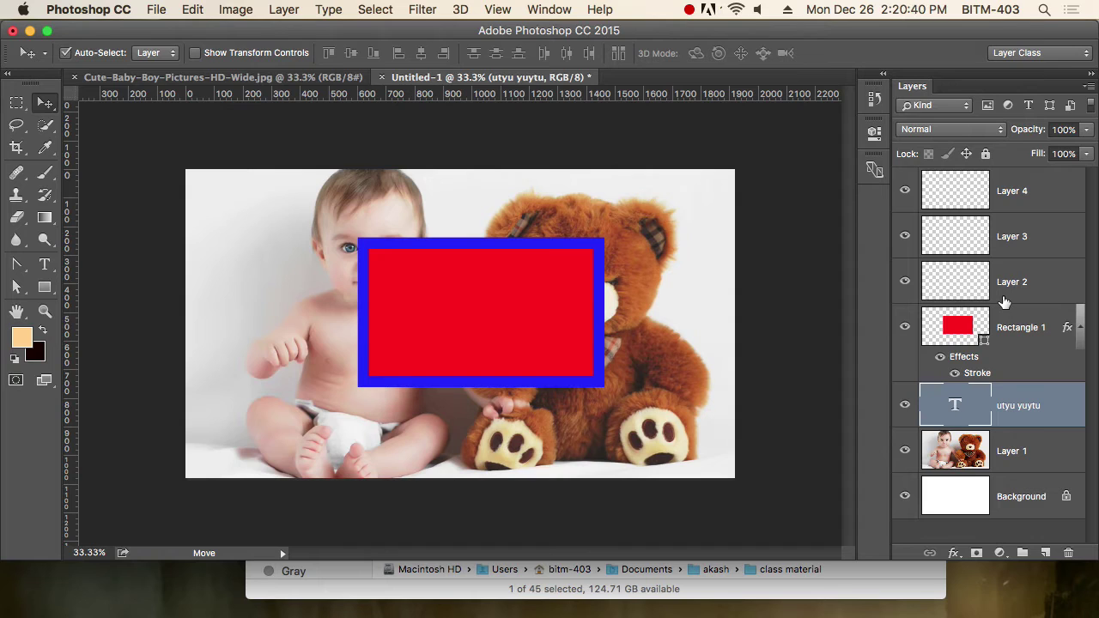
# Select the Rectangle 1 layer and collapse its list of effects.
pyautogui.click(1028, 193)
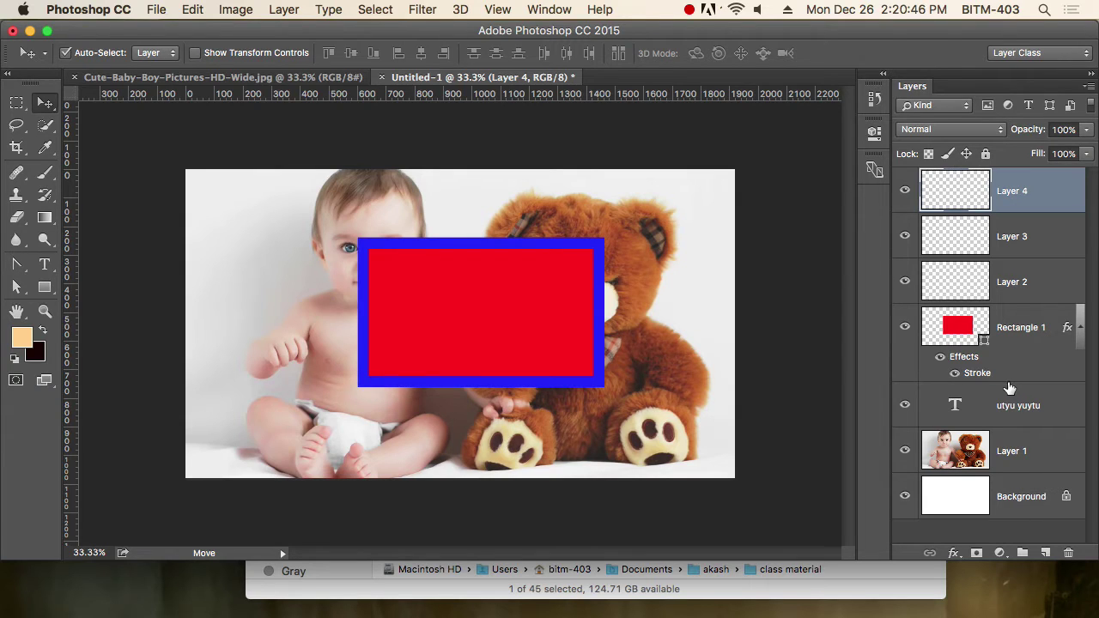
pyautogui.click(1038, 334)
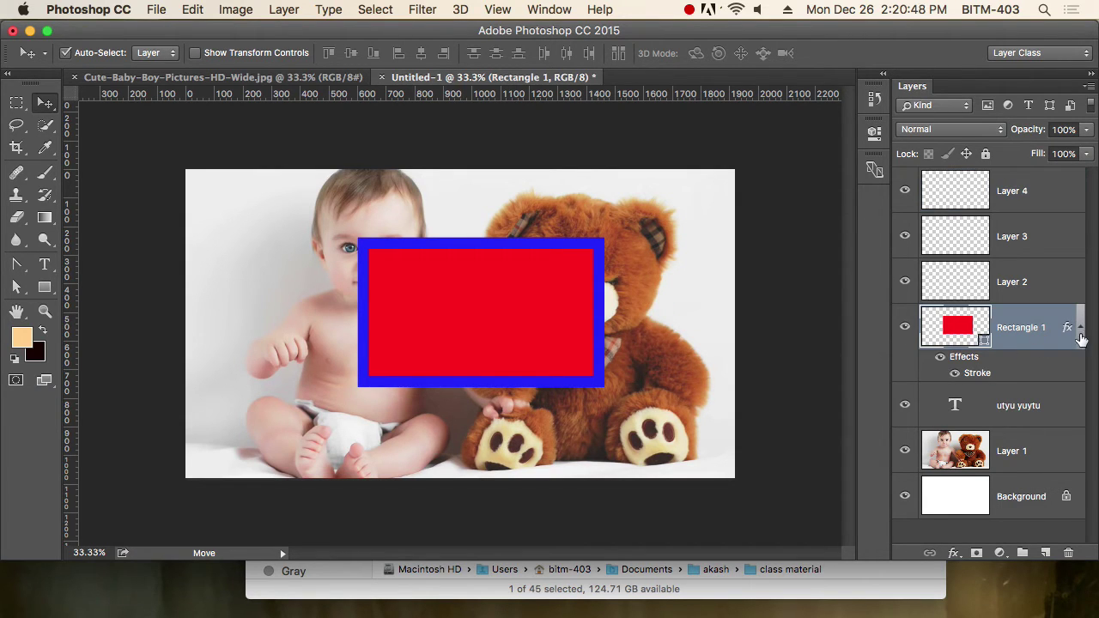
pyautogui.click(1080, 327)
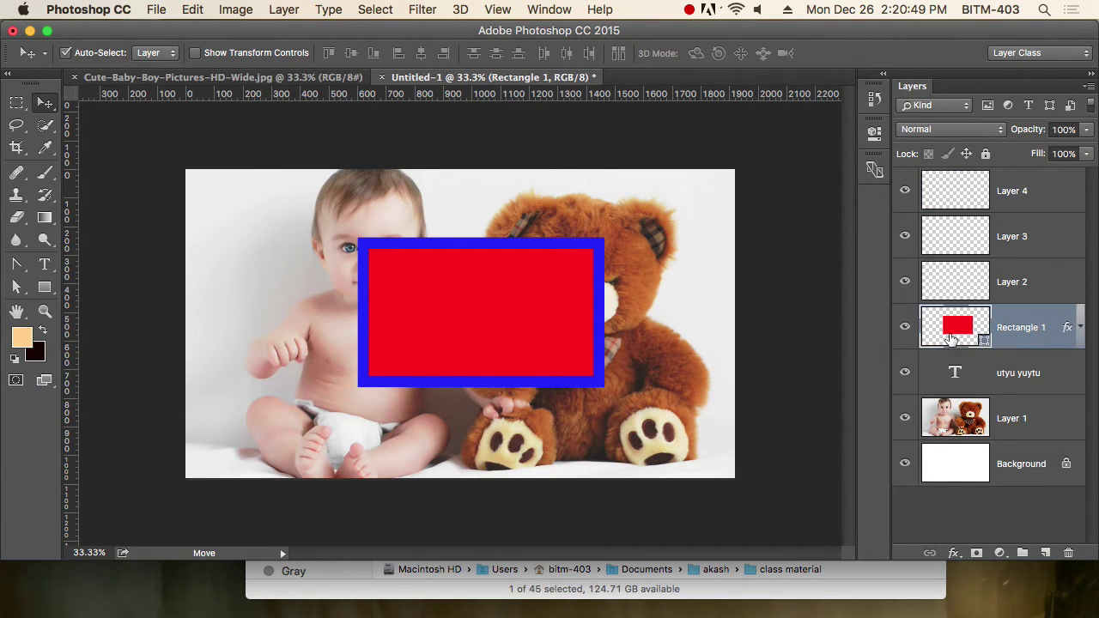
# Select the text layer and temporarily hide Rectangle 1 to reveal the text underneath, restoring its visibility.
pyautogui.click(1010, 381)
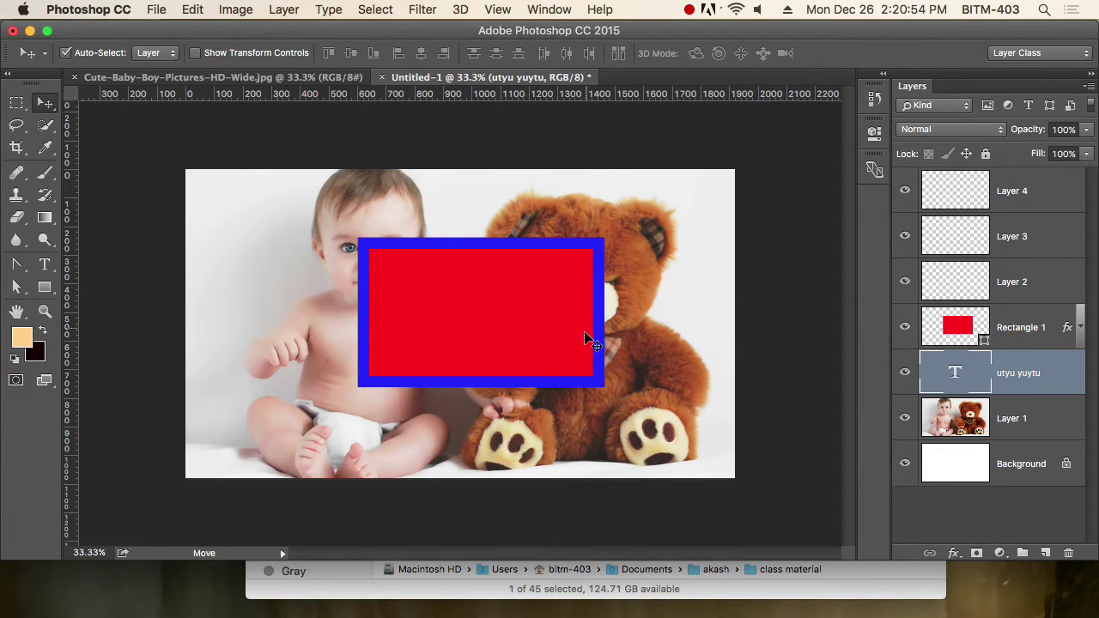
pyautogui.click(905, 327)
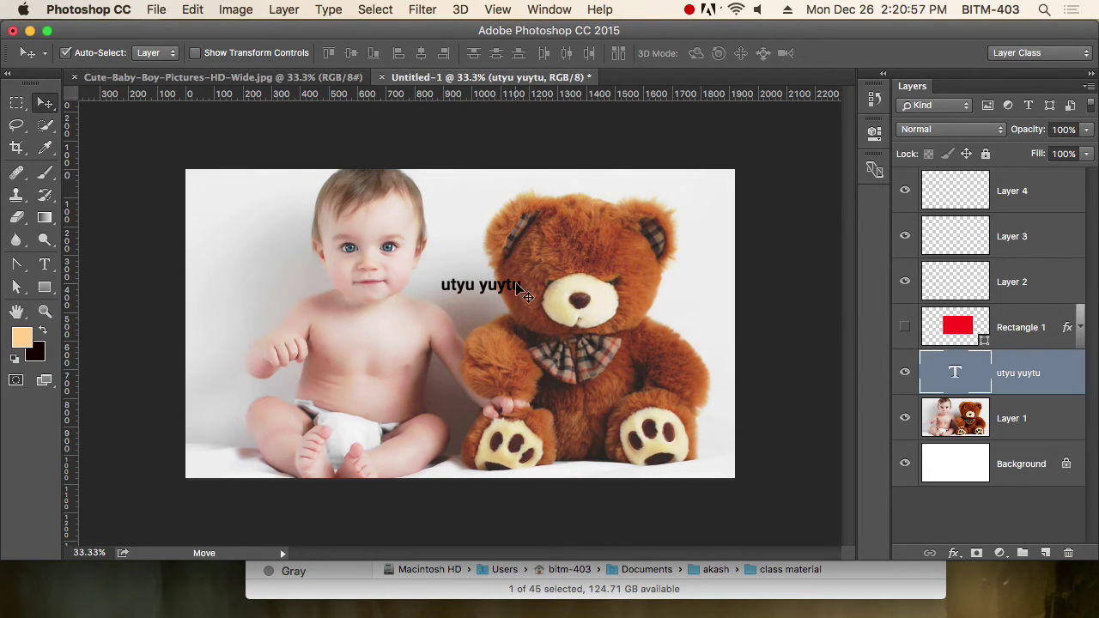
pyautogui.click(905, 327)
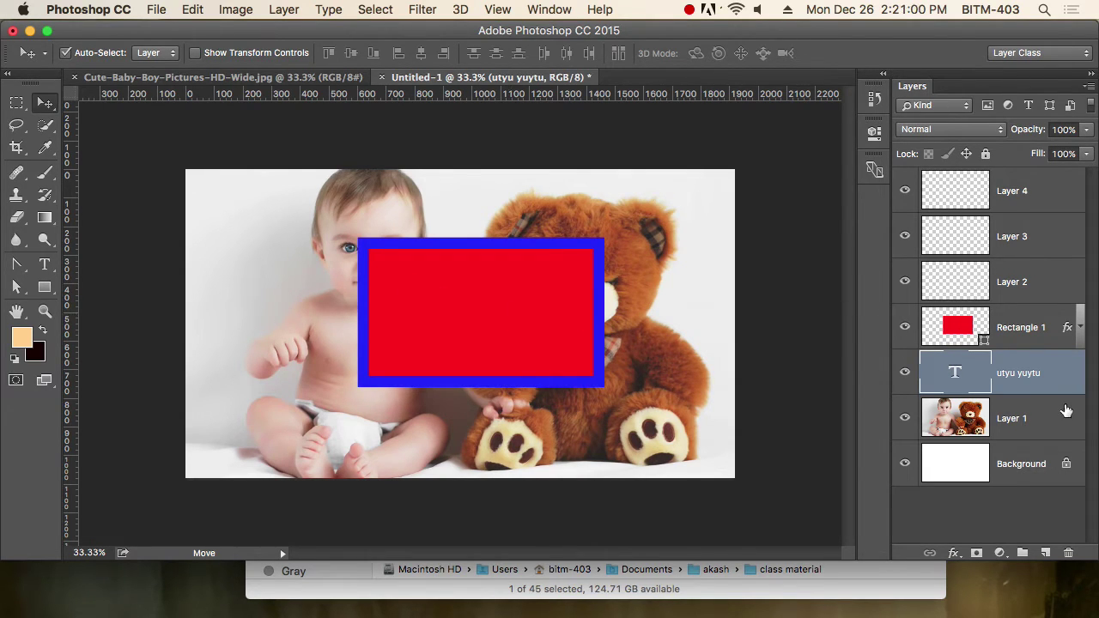
# Bring the "utyu yuytu" text layer forward one level, above Rectangle 1, with the Arrange command.
pyautogui.click(1021, 373)
pyautogui.click(282, 11)
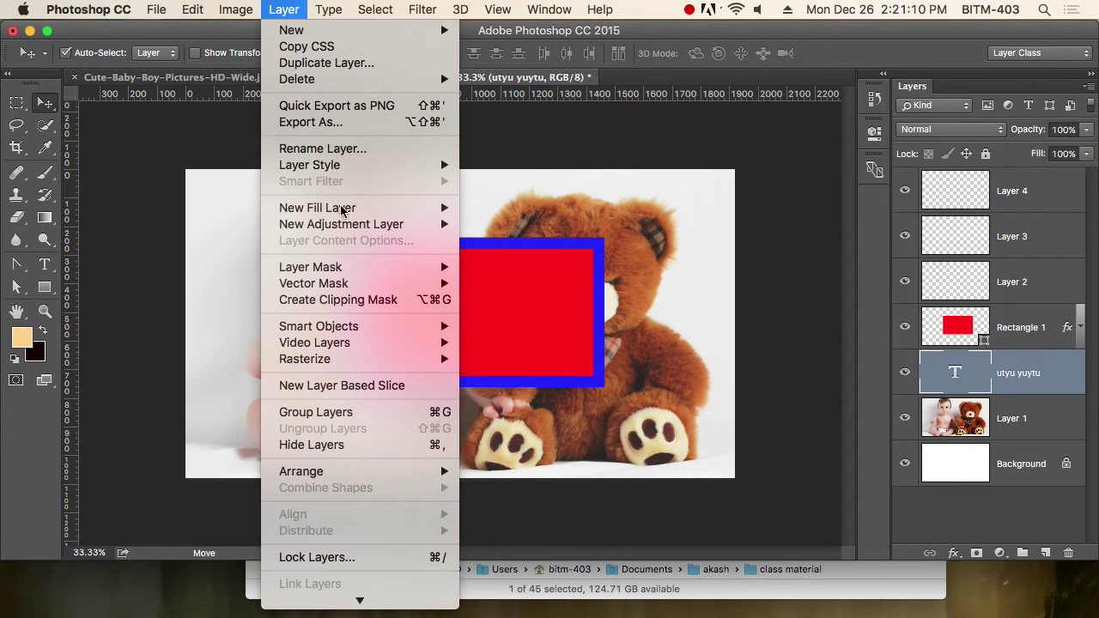
pyautogui.moveTo(357, 605)
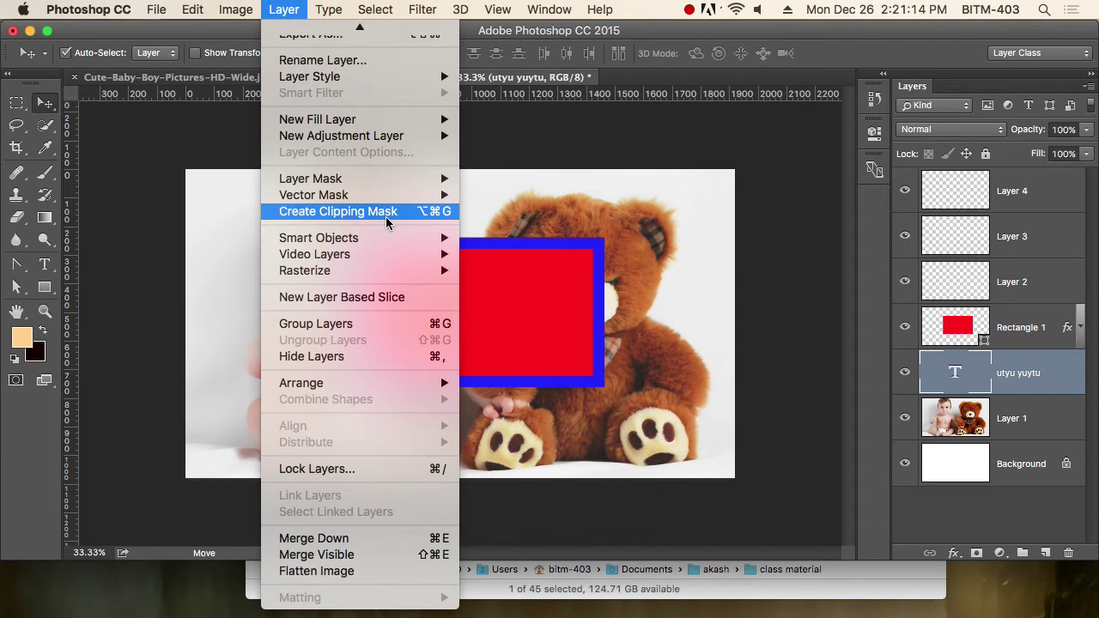
pyautogui.scroll(5, 378, 219)
pyautogui.moveTo(386, 224)
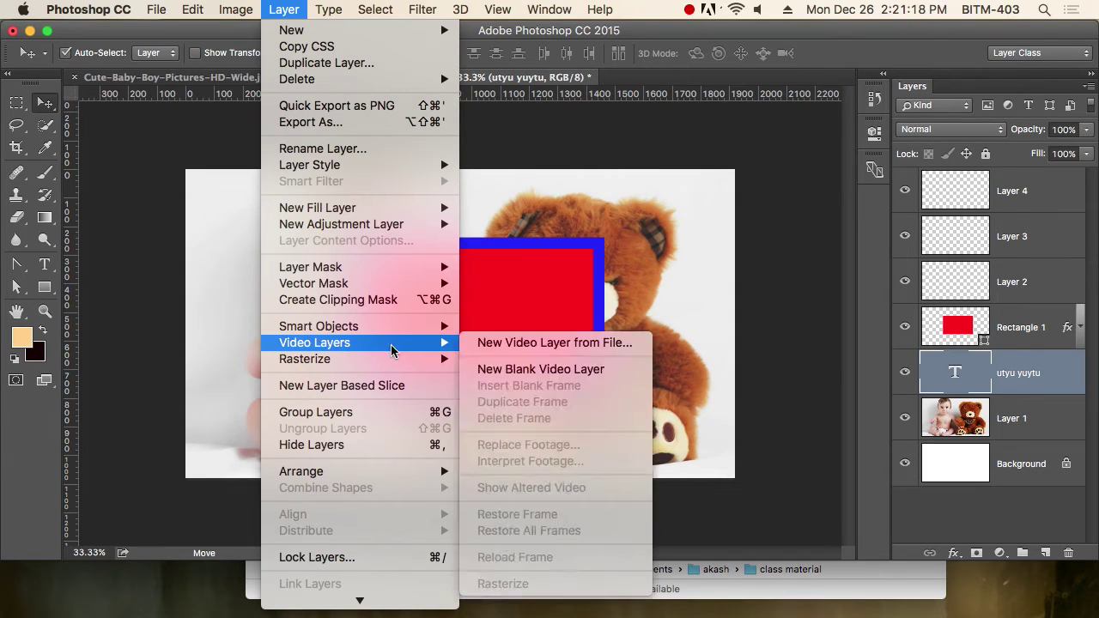
pyautogui.moveTo(389, 358)
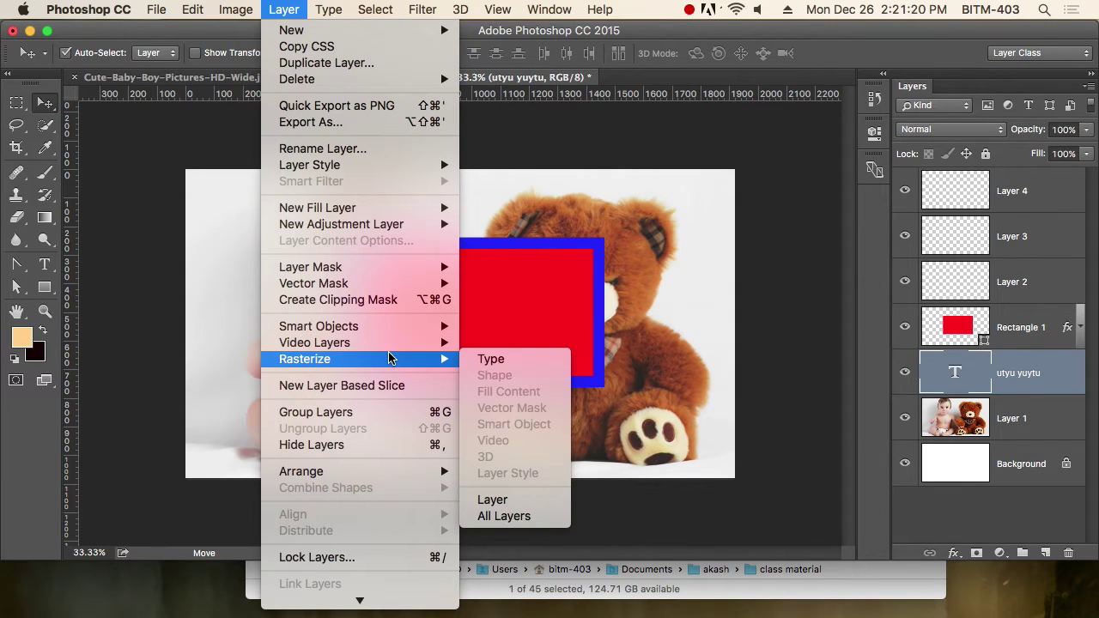
pyautogui.moveTo(409, 479)
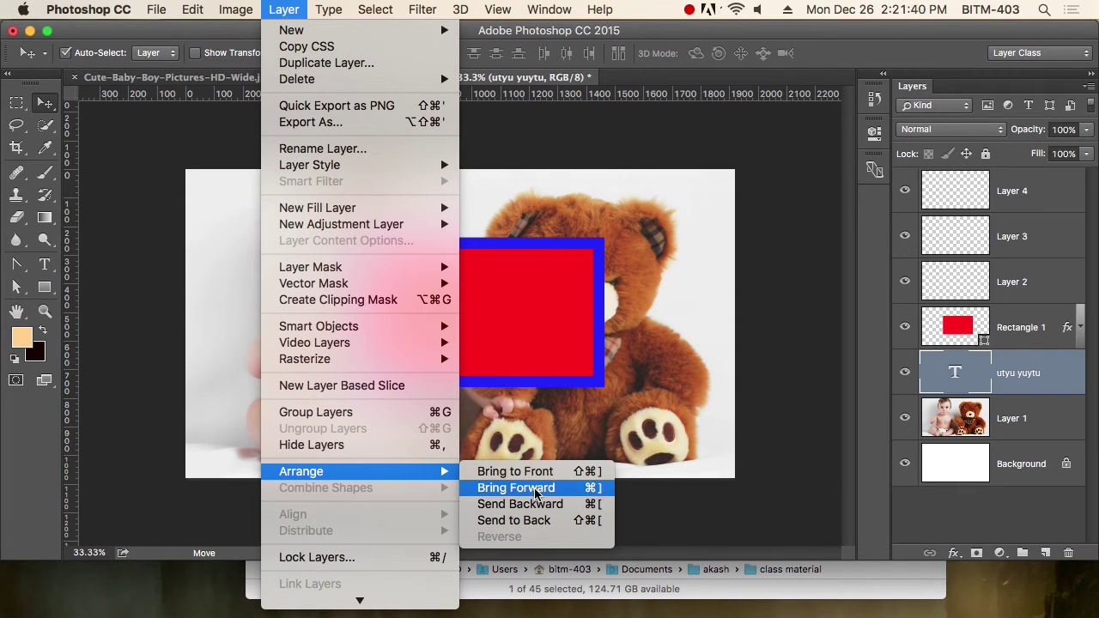
pyautogui.click(555, 489)
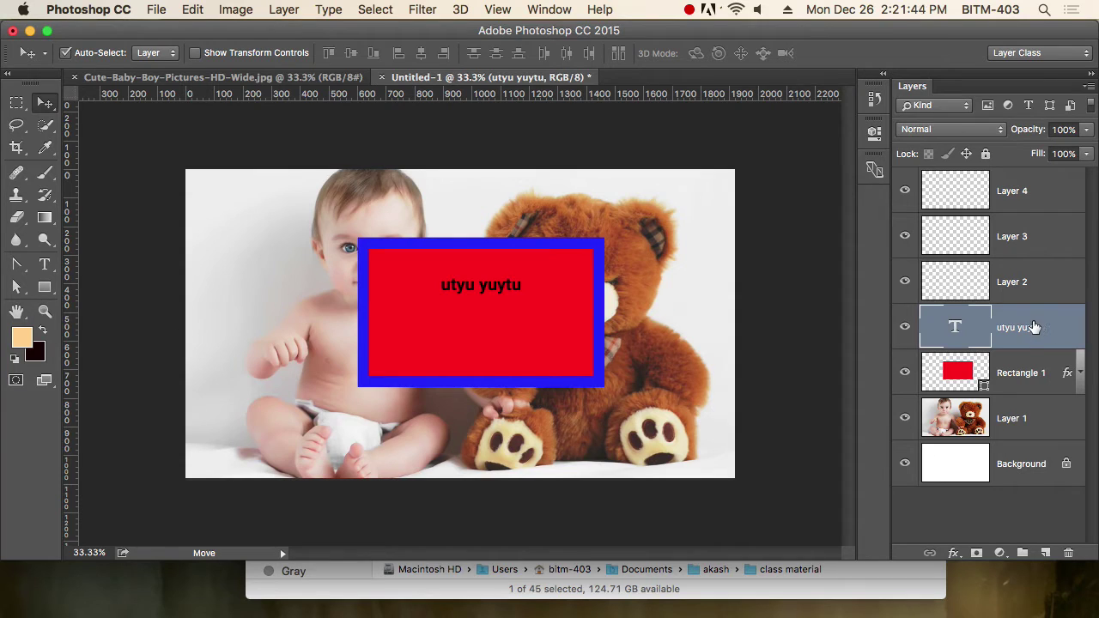
# Move the text layer up the layer stack past Layer 2 and Layer 3, placing it directly below Layer 4.
pyautogui.moveTo(1023, 339); pyautogui.dragTo(1055, 259)
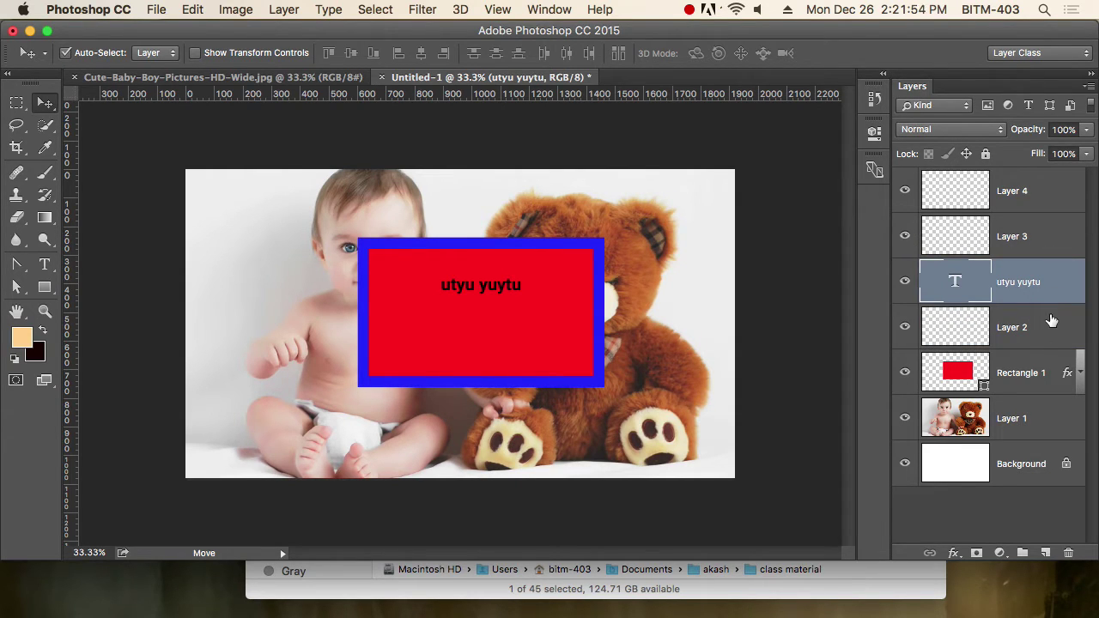
pyautogui.moveTo(1026, 287); pyautogui.dragTo(1031, 214)
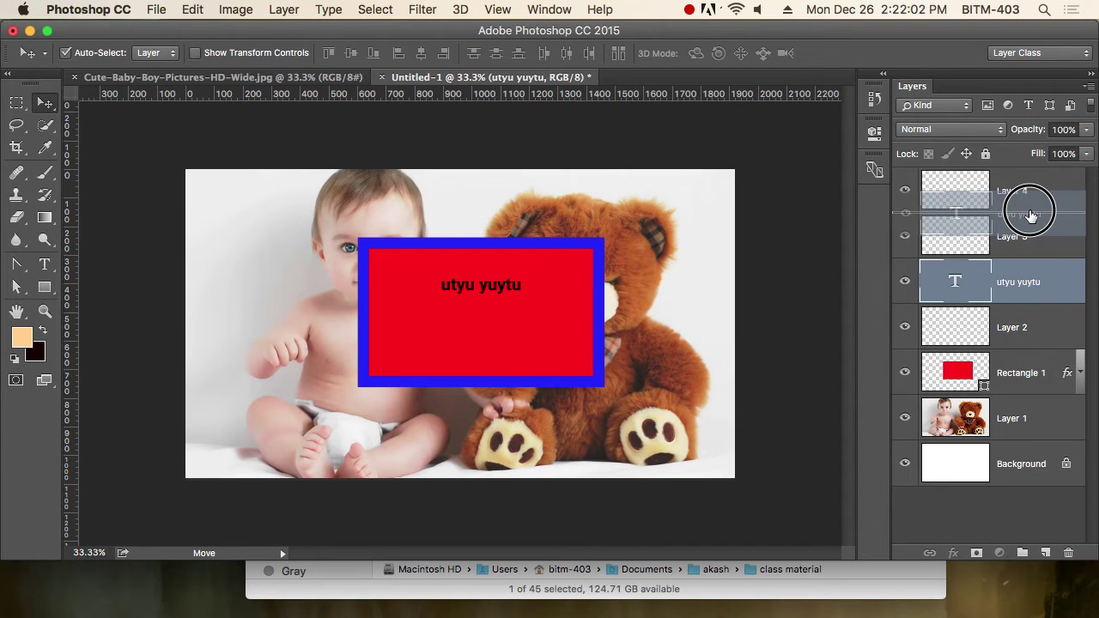
pyautogui.moveTo(1031, 215); pyautogui.dragTo(1028, 212)
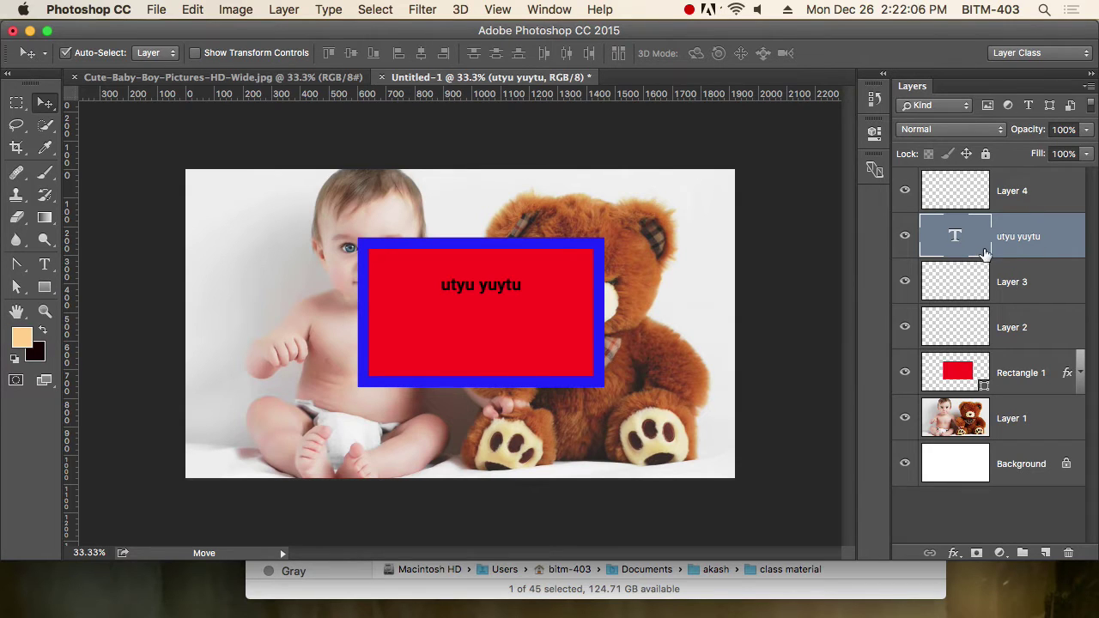
pyautogui.rightClick(1018, 241)
pyautogui.moveTo(941, 614)
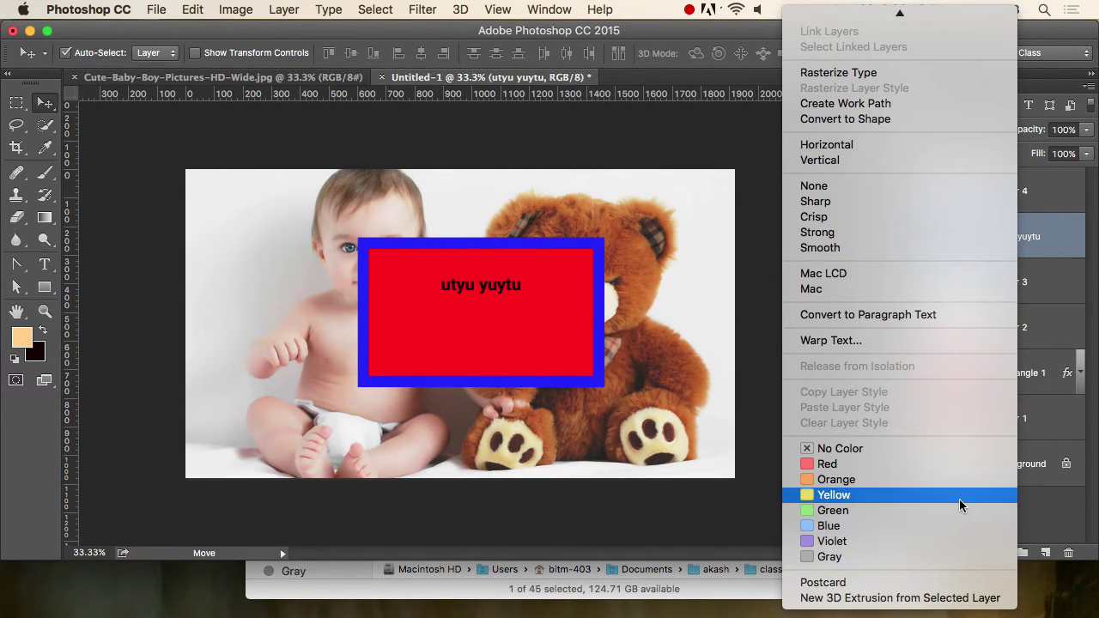
pyautogui.scroll(3, 960, 507)
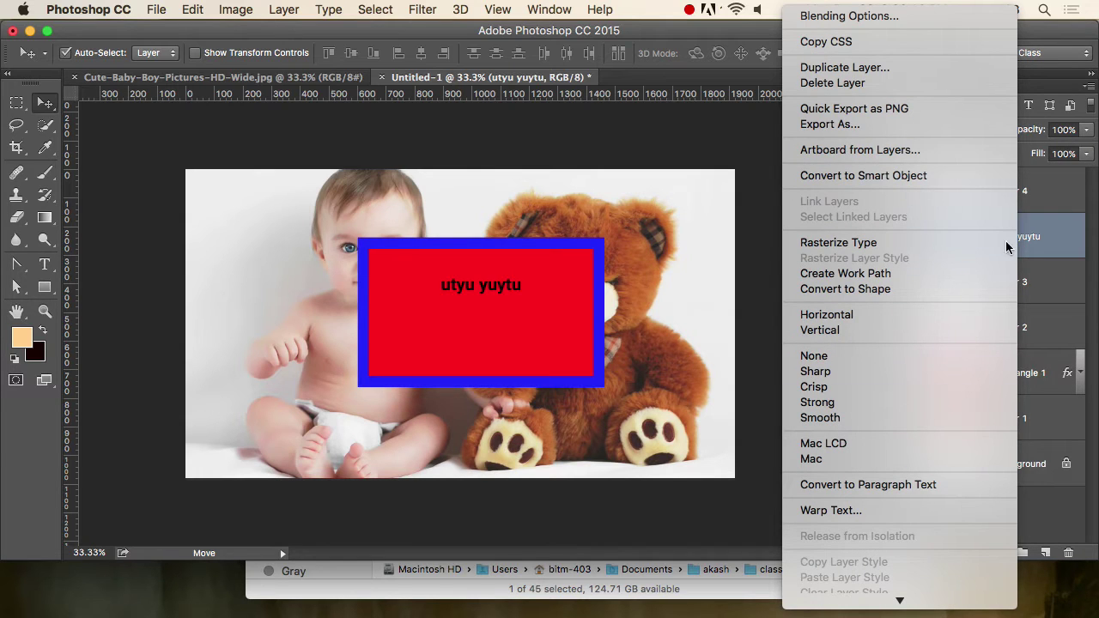
pyautogui.click(1053, 236)
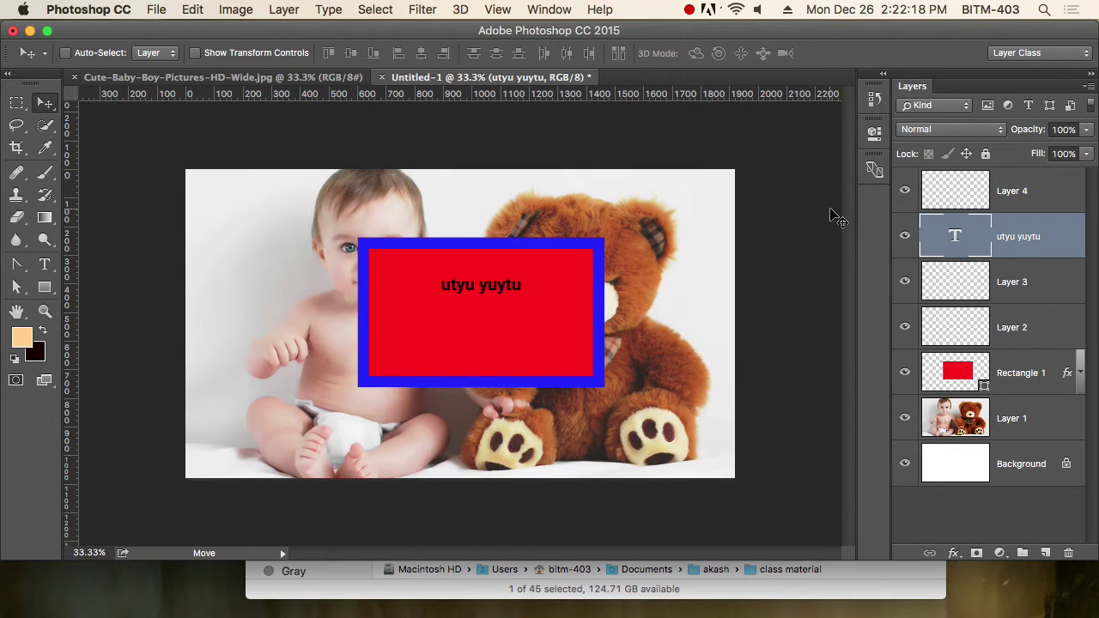
# Bring the text layer forward one level and send it backward four levels, directly below Rectangle 1.
pyautogui.press('super+bracketright')
pyautogui.press('super+bracketleft')
pyautogui.press('super+bracketleft')
pyautogui.press('super+bracketleft')
pyautogui.press('super+bracketleft')
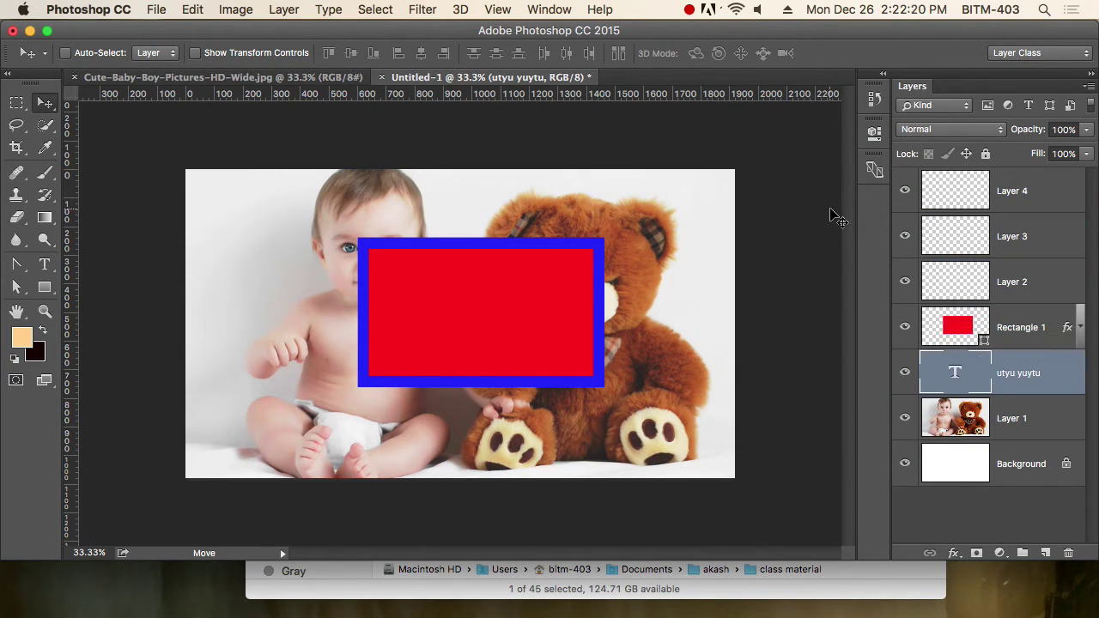
# Bring the text layer forward four levels to the top of the layer stack.
pyautogui.press('super+bracketright')
pyautogui.press('super+bracketright')
pyautogui.press('super+bracketright')
pyautogui.press('super+bracketright')
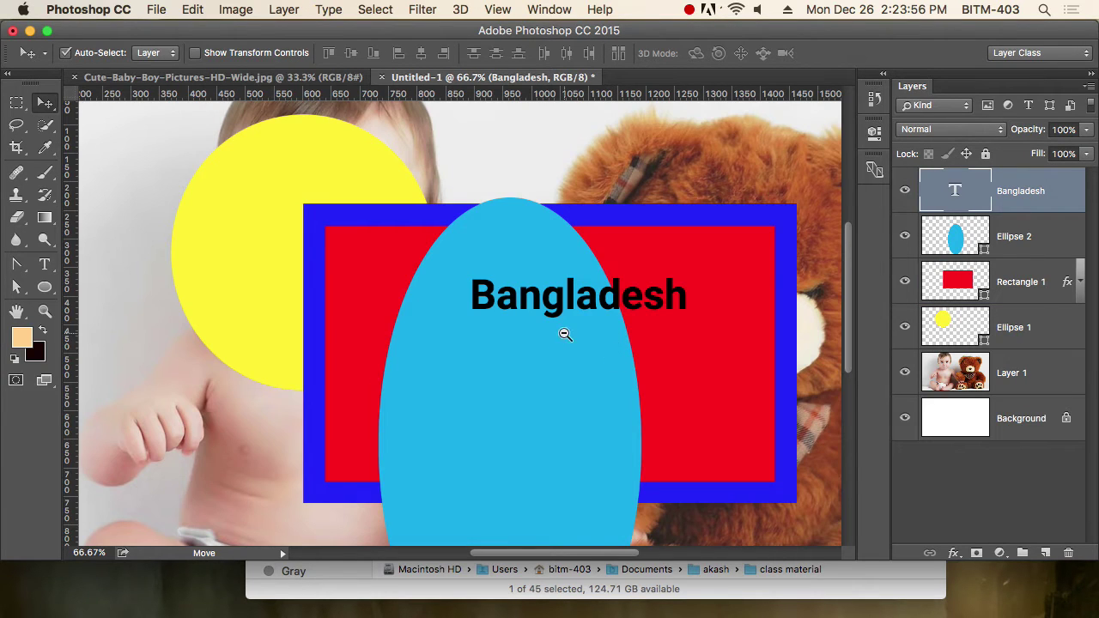
# Hide the Ellipse 2, Bangladesh and Rectangle 1 layers.
pyautogui.press('super+minus')
pyautogui.press('super+minus')
pyautogui.press('super+minus')
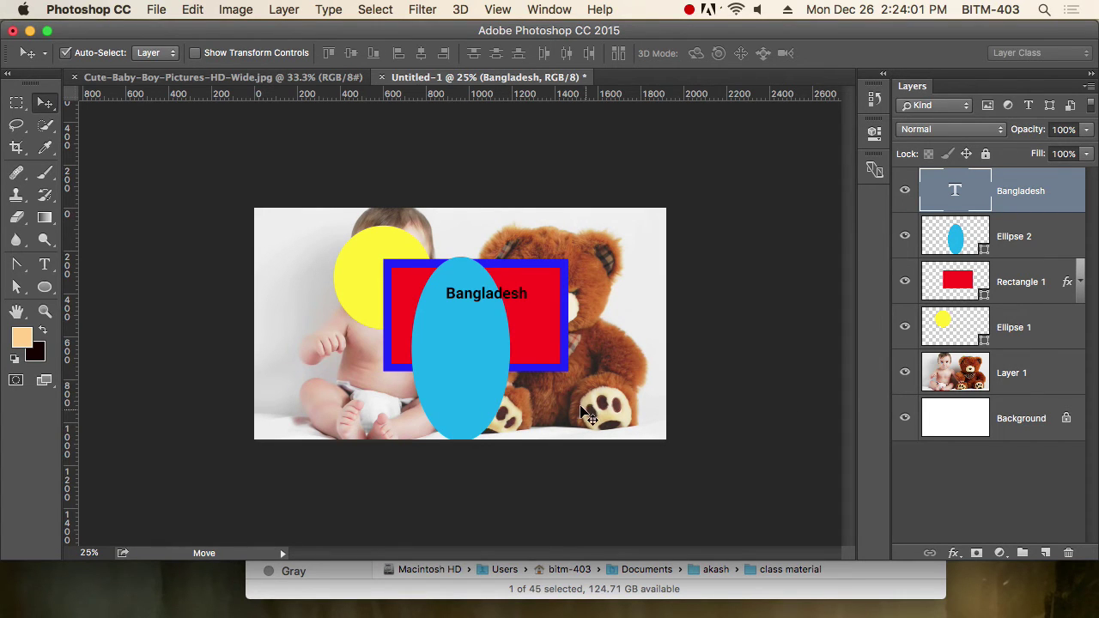
pyautogui.press('super+plus')
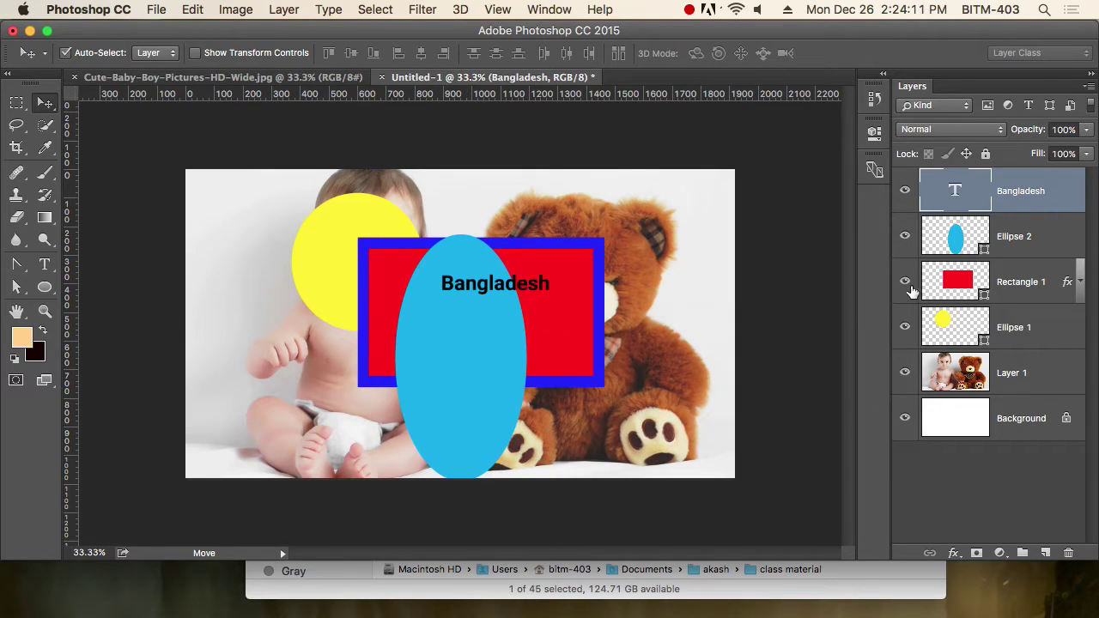
pyautogui.click(907, 237)
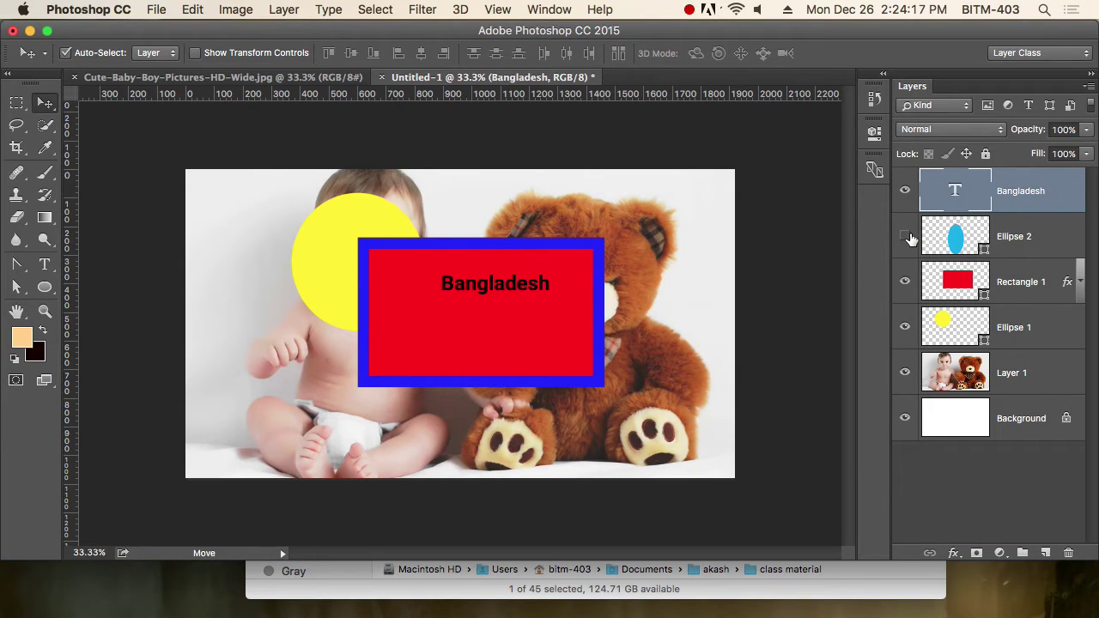
pyautogui.click(904, 191)
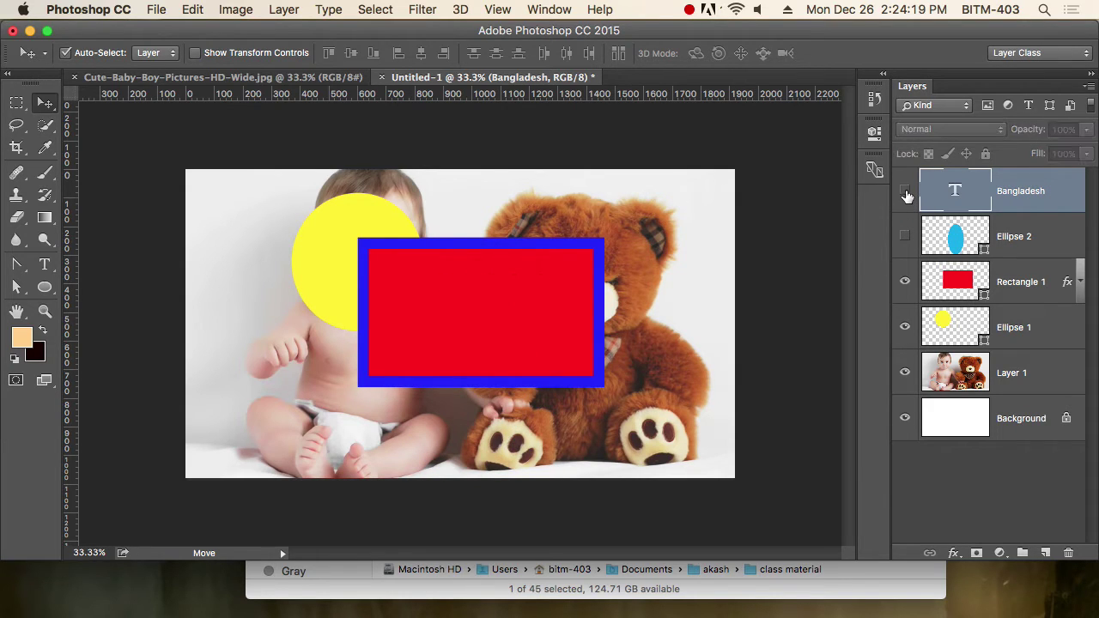
pyautogui.click(905, 283)
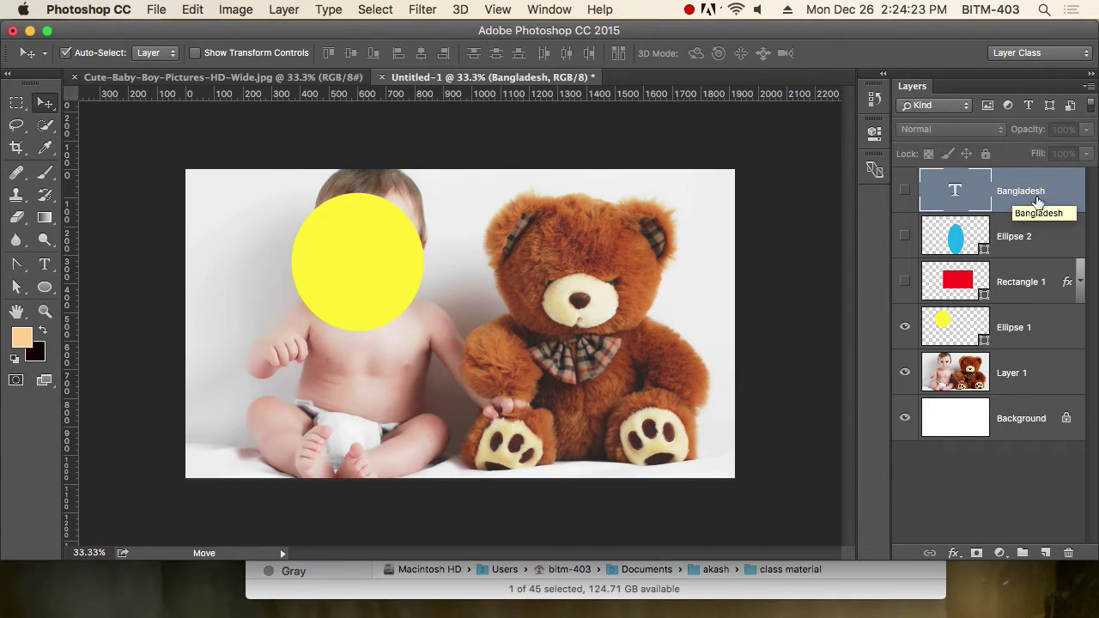
# Show the Bangladesh text layer, turn off Auto-Select, and move the text onto the centre of the yellow circle.
pyautogui.click(906, 191)
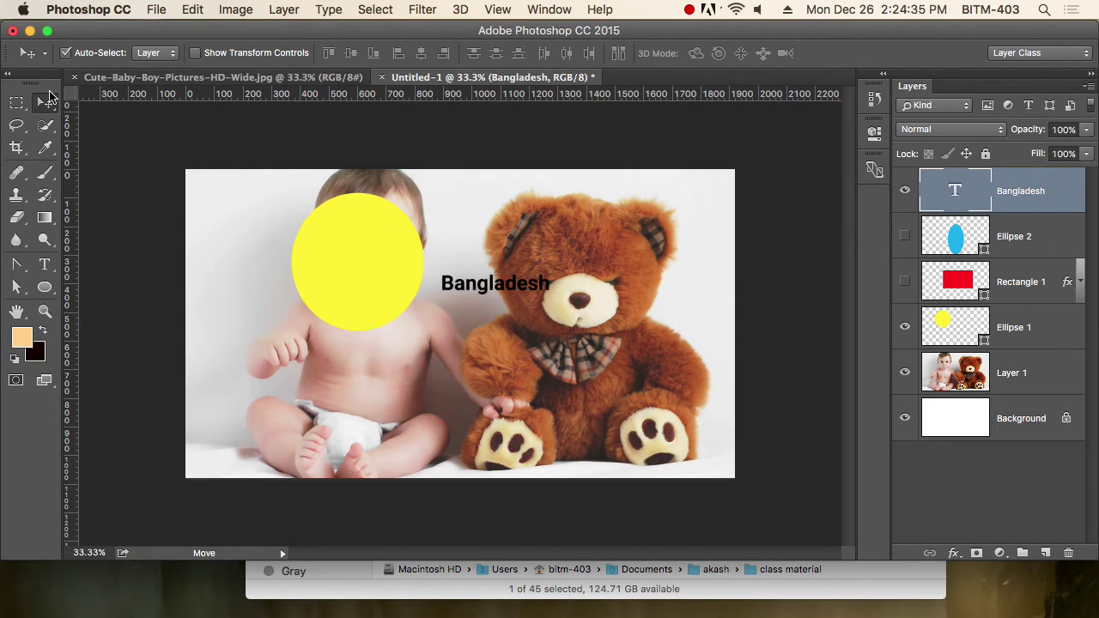
pyautogui.moveTo(507, 285); pyautogui.dragTo(387, 264)
pyautogui.click(66, 52)
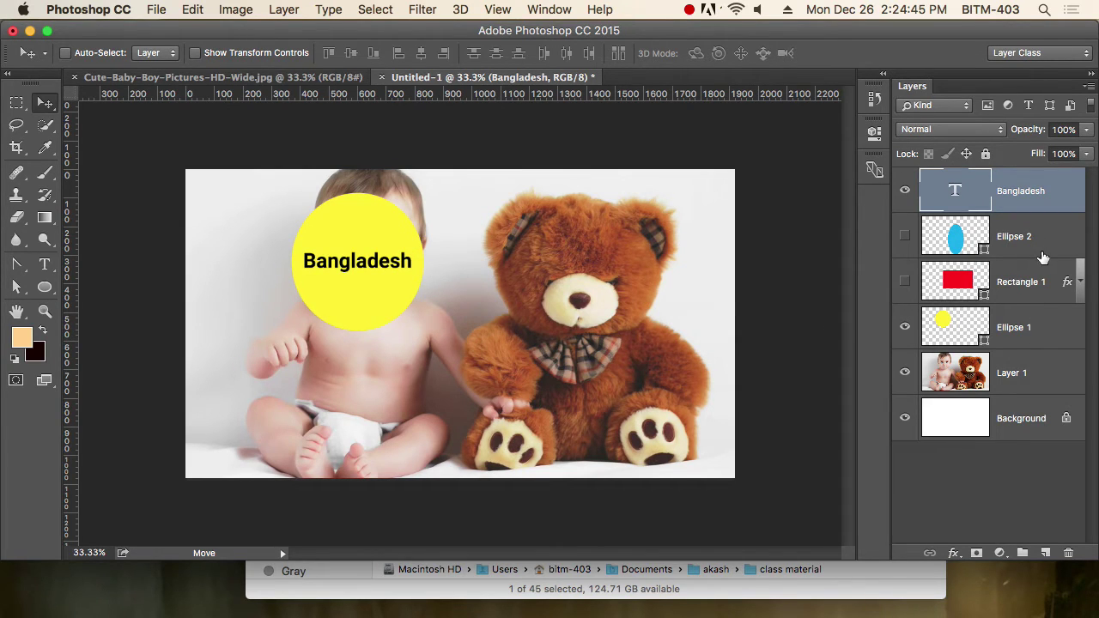
# Show the Ellipse 2 and Rectangle 1 layers again, and toggle the visibility of Ellipse 2 off and on three times.
pyautogui.click(905, 236)
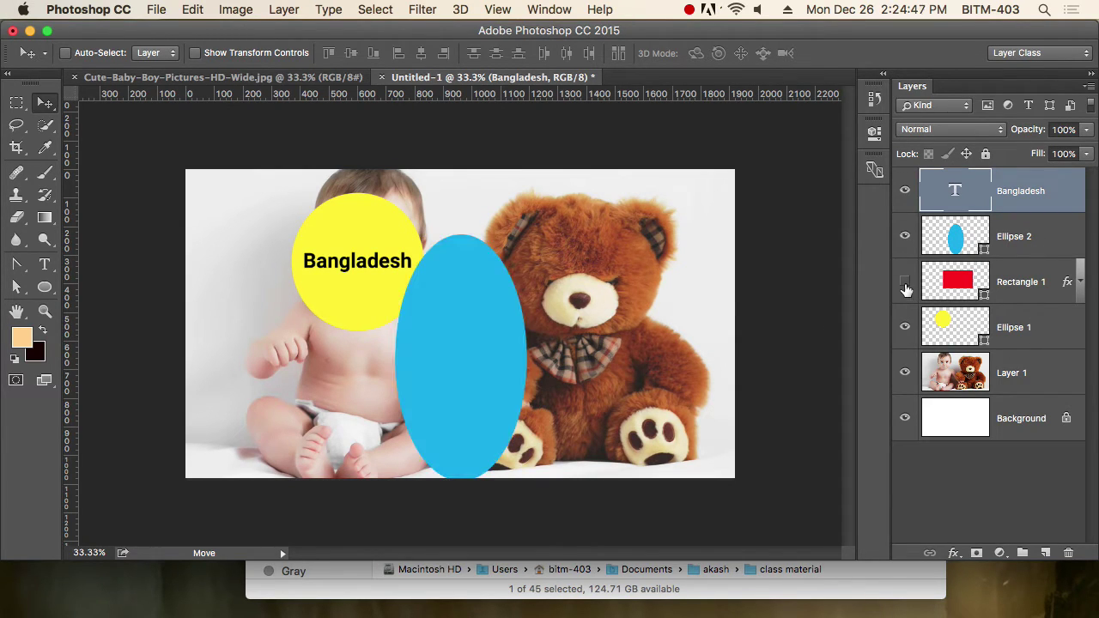
pyautogui.click(905, 282)
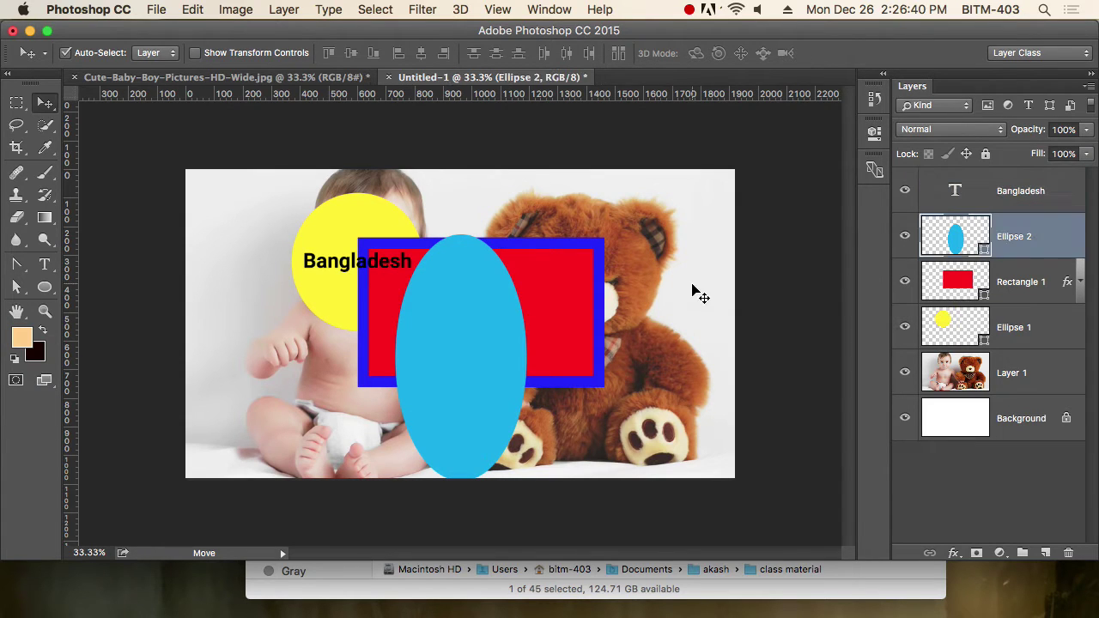
pyautogui.click(906, 237)
pyautogui.click(906, 237)
pyautogui.click(906, 237)
pyautogui.click(905, 237)
pyautogui.click(906, 237)
pyautogui.click(906, 237)
# Delete the Ellipse 2 layer and undo the deletion.
pyautogui.moveTo(1023, 230); pyautogui.dragTo(1071, 551)
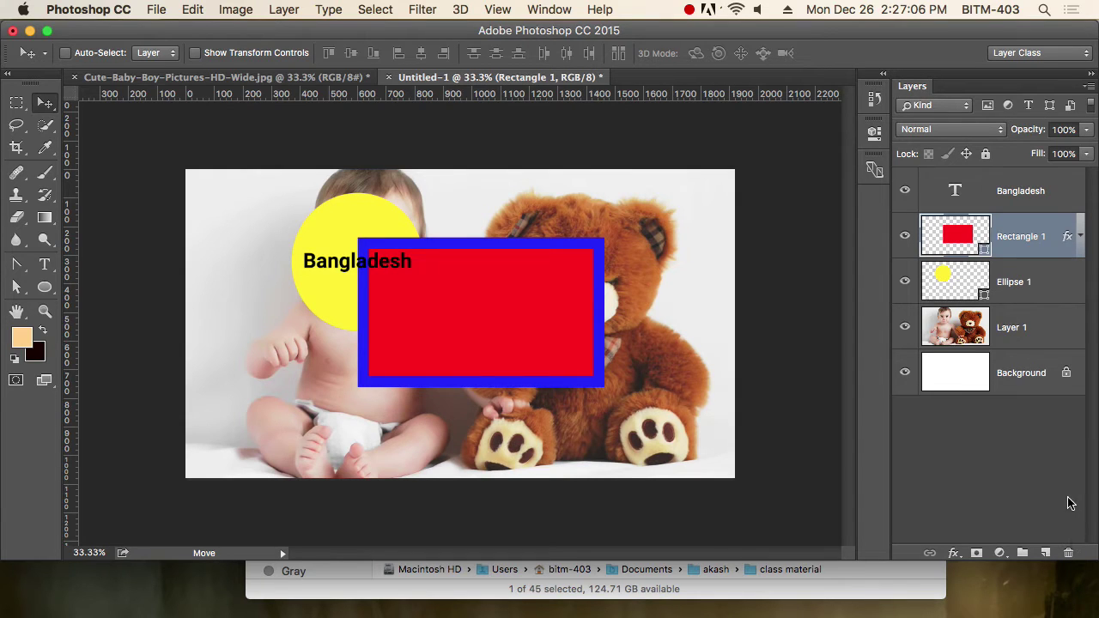
pyautogui.press('super+z')
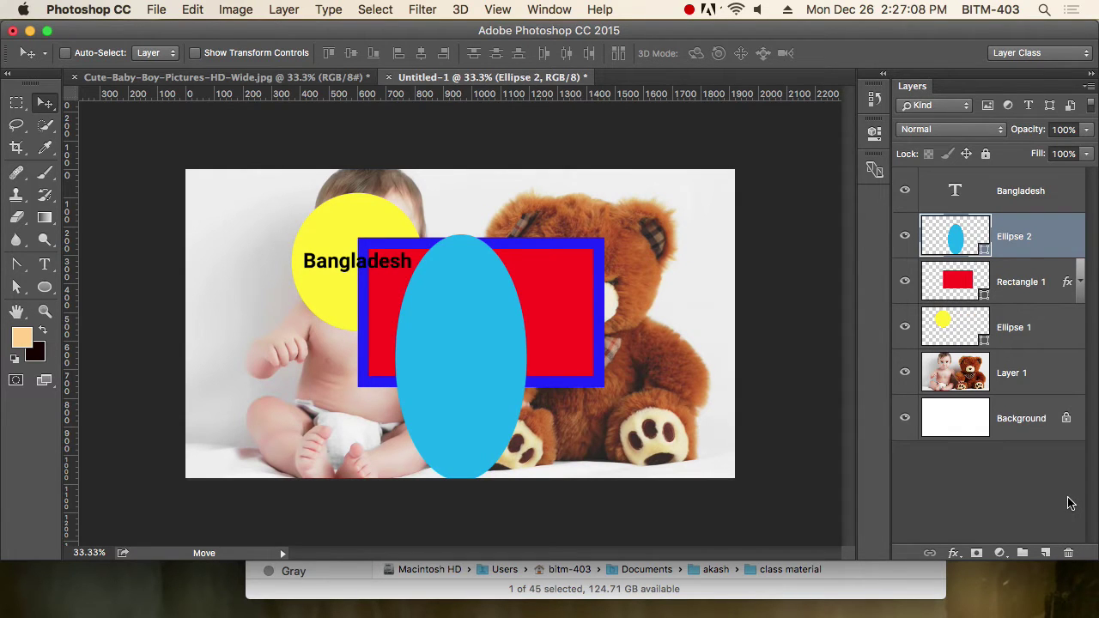
# Move the blue ellipse over the teddy bear and delete the Ellipse 2 layer, confirming the deletion.
pyautogui.moveTo(490, 351); pyautogui.dragTo(590, 297)
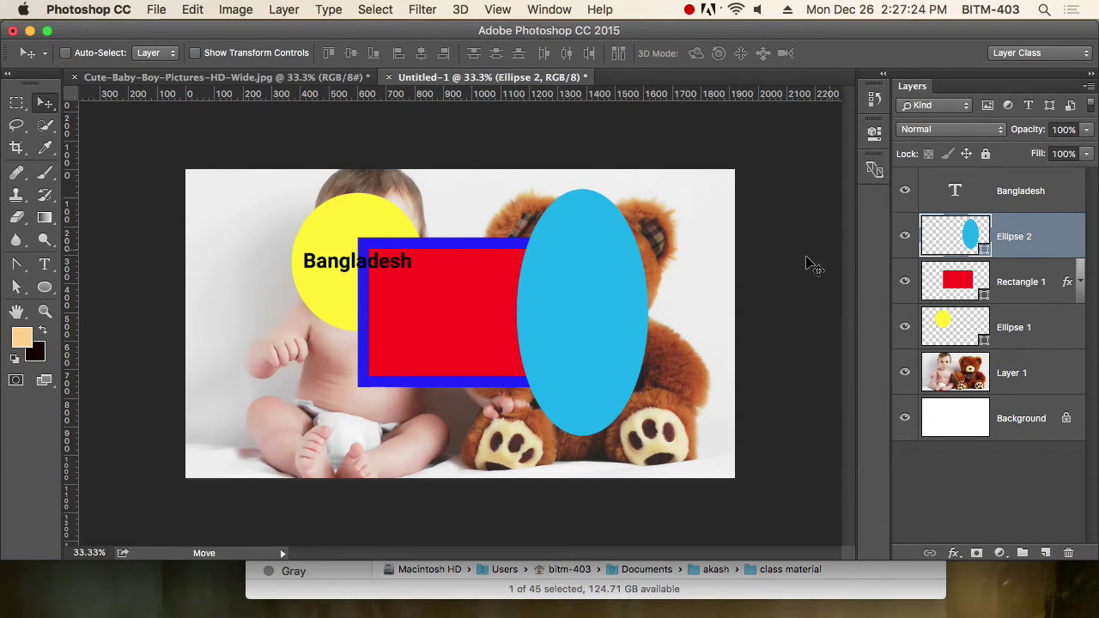
pyautogui.click(1070, 554)
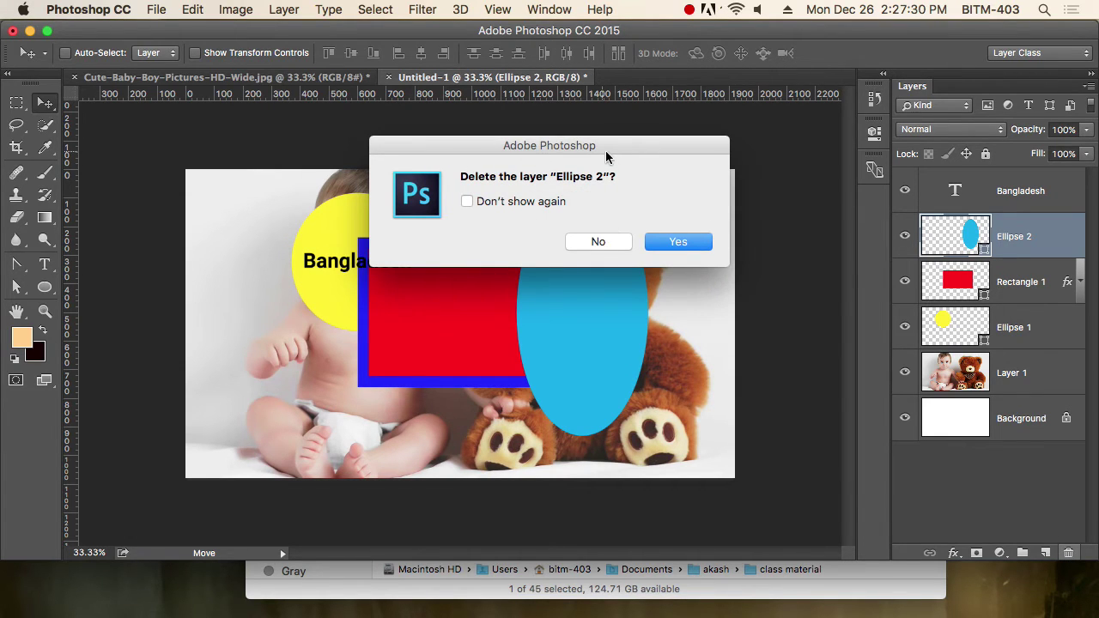
pyautogui.moveTo(589, 150); pyautogui.dragTo(685, 212)
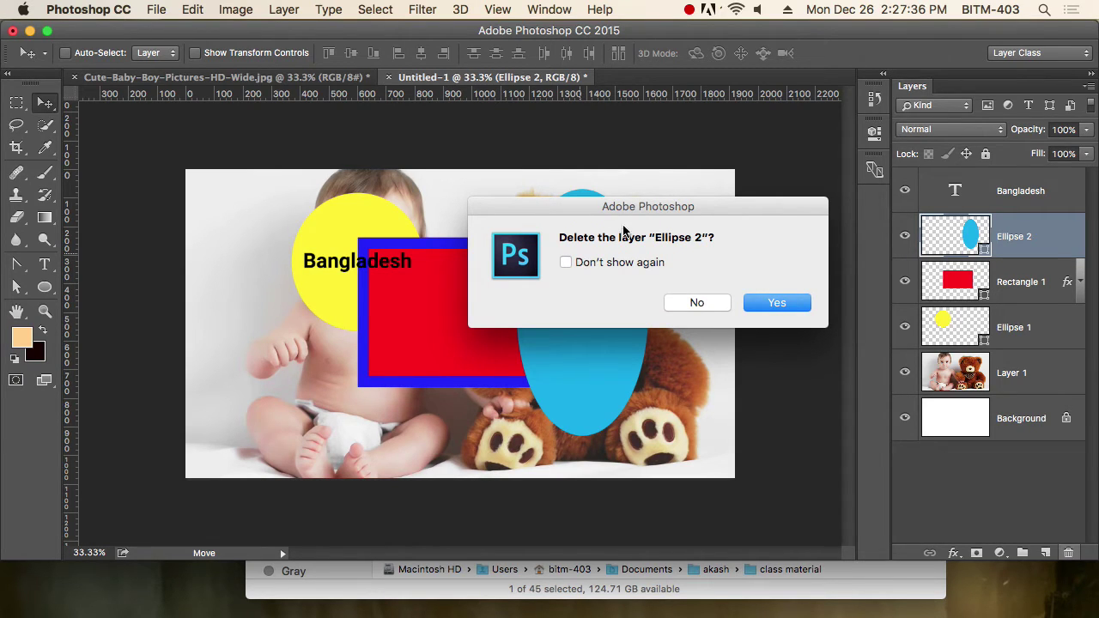
pyautogui.moveTo(696, 213); pyautogui.dragTo(686, 271)
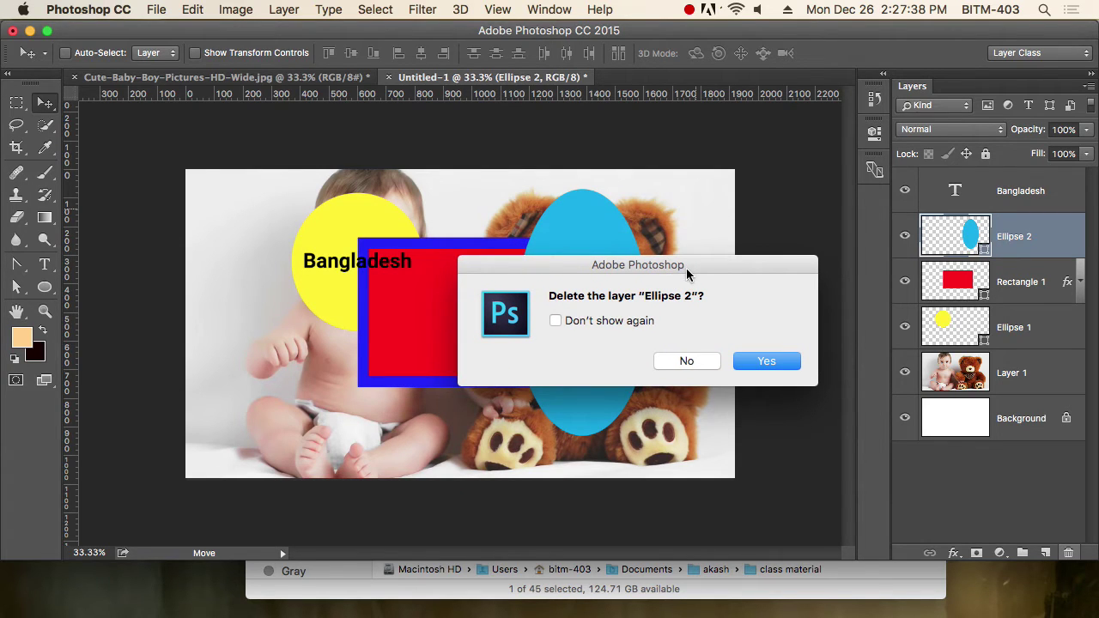
pyautogui.click(767, 362)
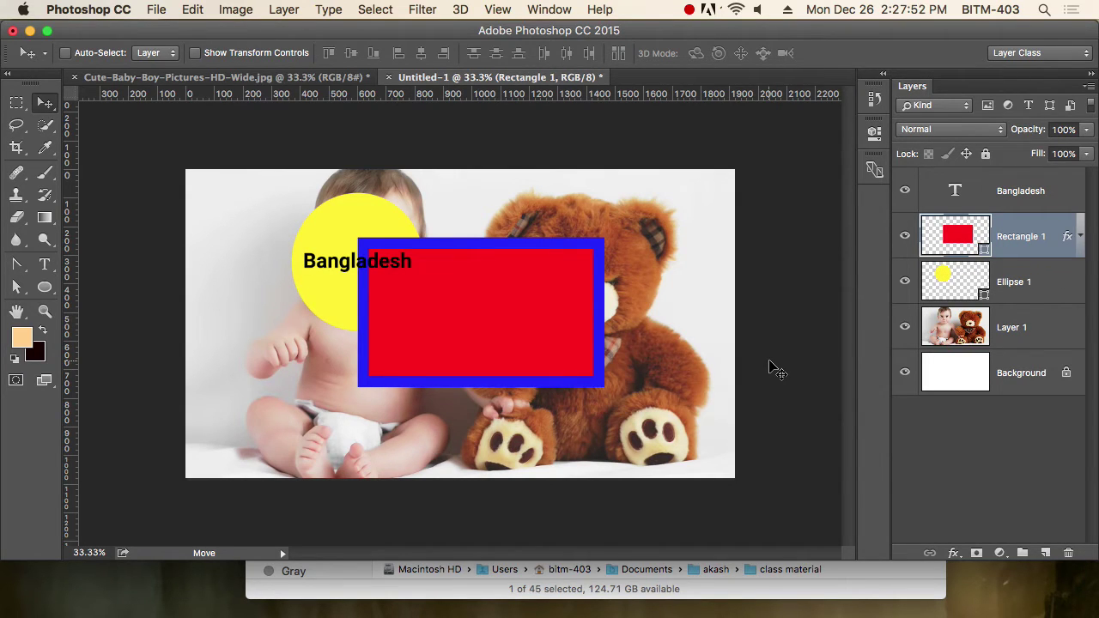
# Undo the confirmed deletion of Ellipse 2 and delete the layer directly without the confirmation dialog.
pyautogui.press('super+z')
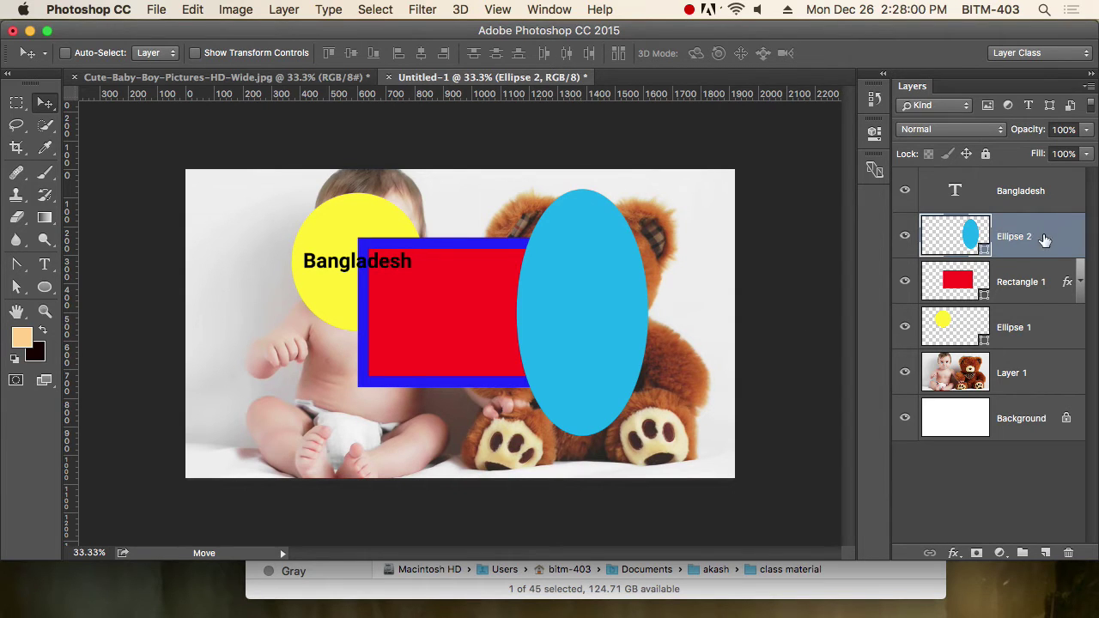
pyautogui.press('Delete')
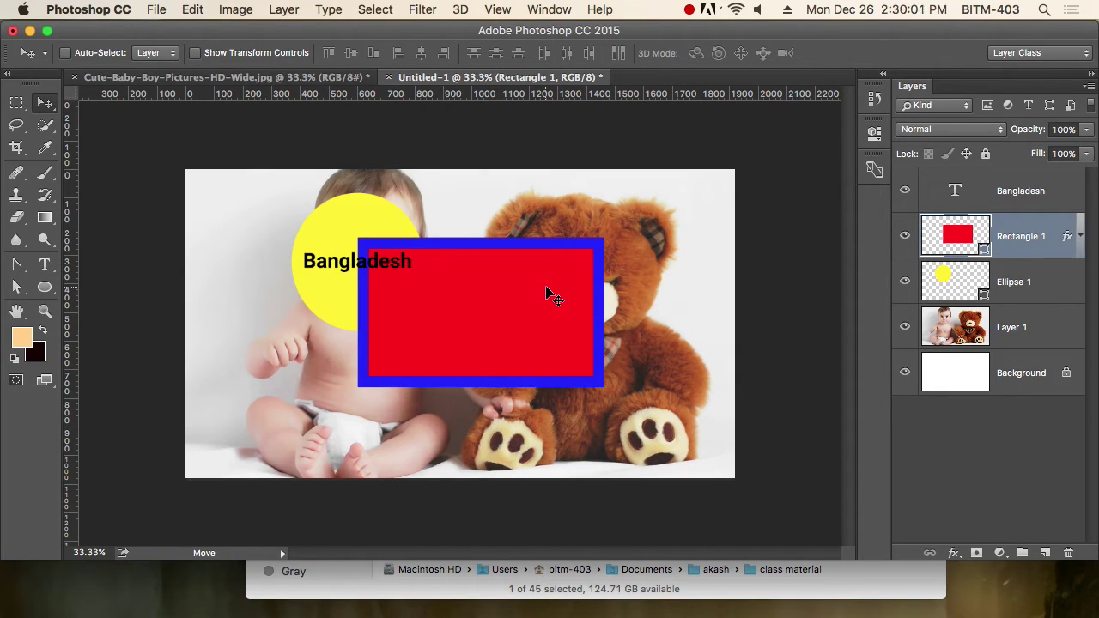
# Move the red rectangle over the teddy bear's head and place a duplicate of it over the baby's lower body.
pyautogui.moveTo(546, 293); pyautogui.dragTo(642, 242)
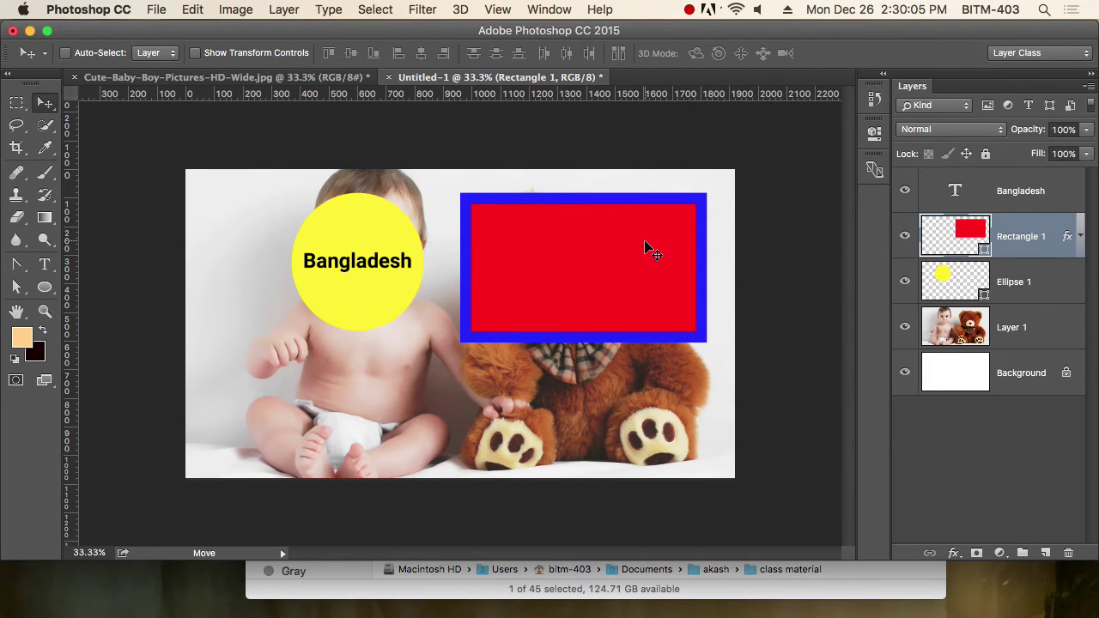
pyautogui.moveTo(629, 248); pyautogui.dragTo(360, 351)
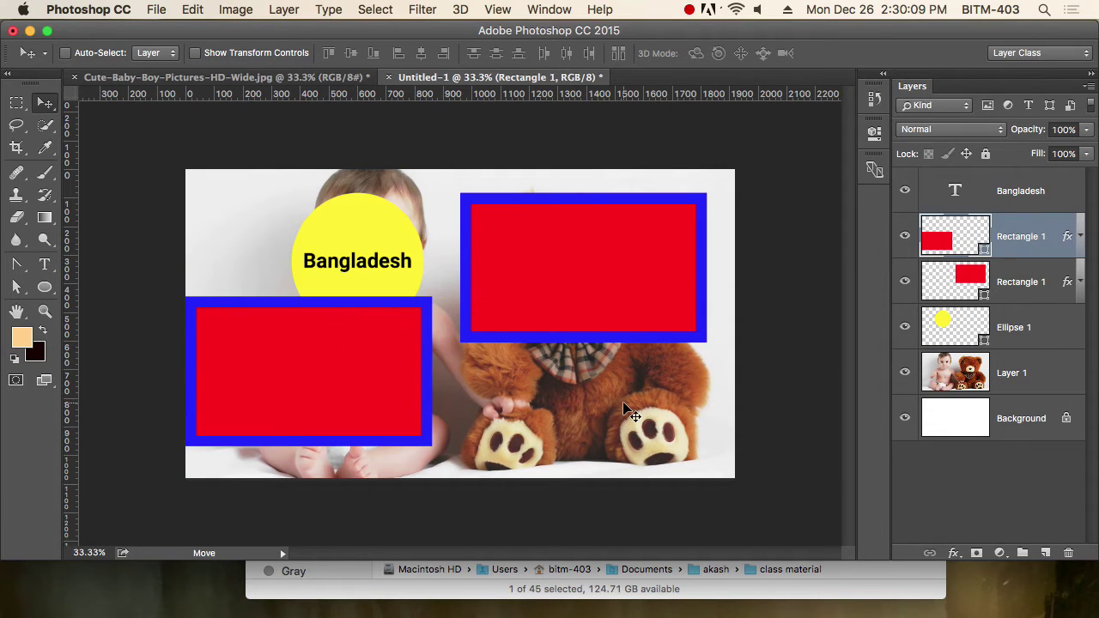
pyautogui.moveTo(307, 372); pyautogui.dragTo(388, 391)
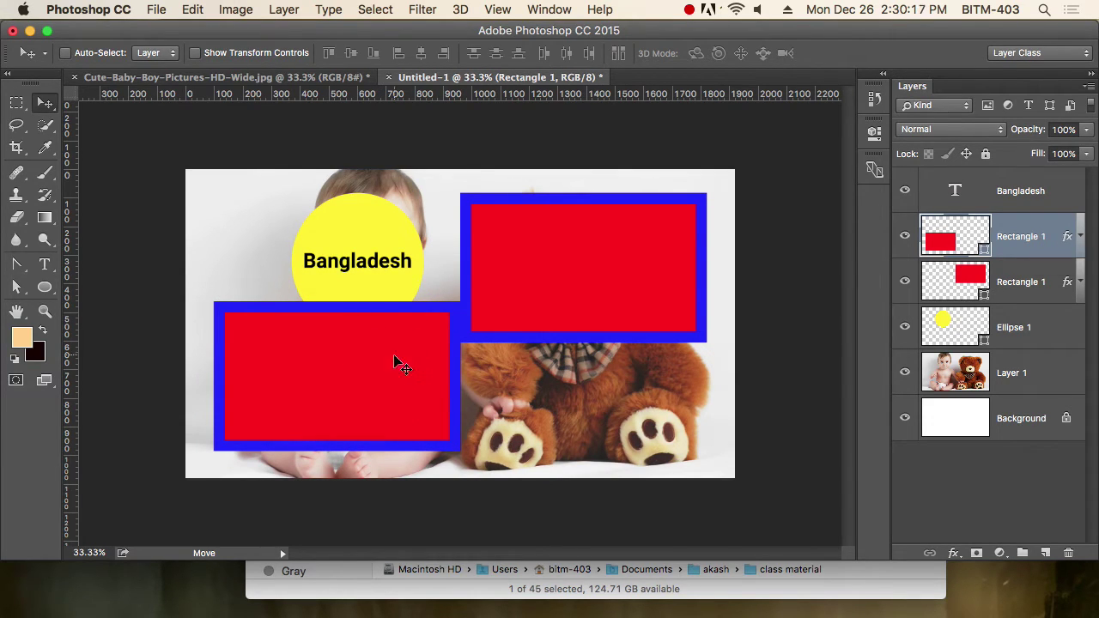
pyautogui.moveTo(397, 363)
pyautogui.mouseDown()
pyautogui.moveTo(375, 359)
pyautogui.moveTo(384, 363)
pyautogui.mouseUp()
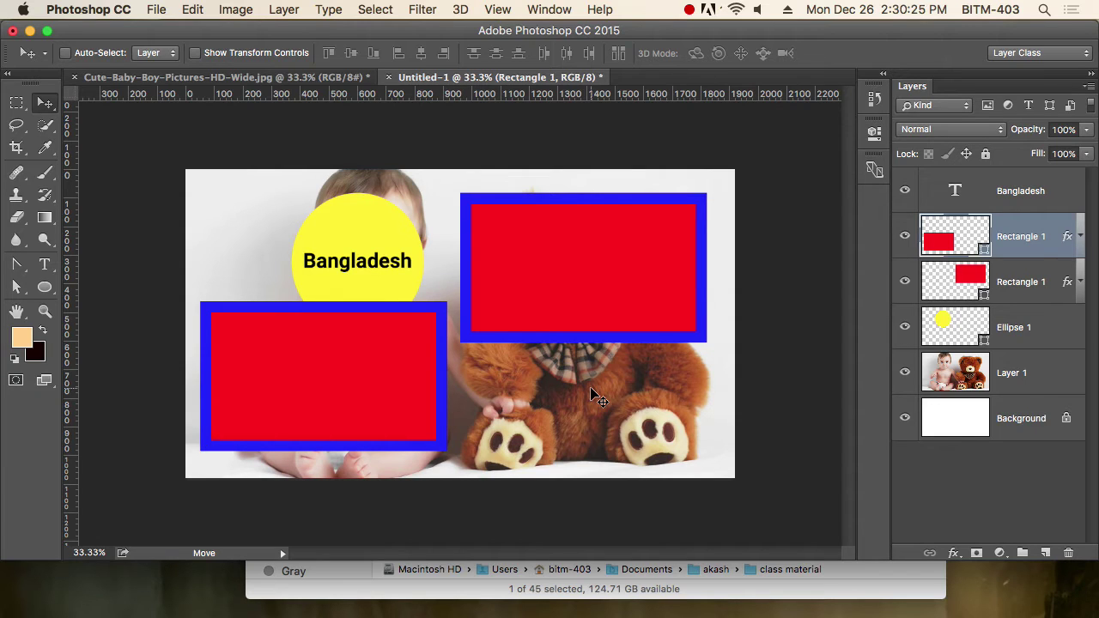
# Delete the duplicate rectangle and move the remaining red rectangle down toward the middle of the photo.
pyautogui.press('Delete')
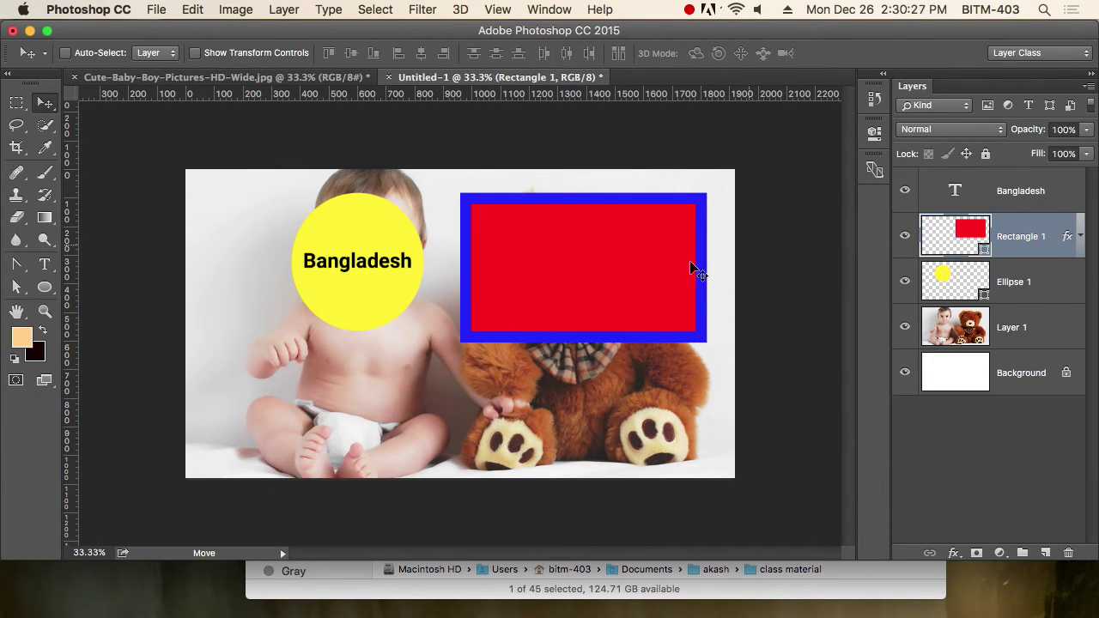
pyautogui.click(614, 272)
pyautogui.moveTo(614, 273); pyautogui.dragTo(564, 321)
# Duplicate Rectangle 1 with Shape Layer Via Copy and move the copy to the left edge of the photo.
pyautogui.click(328, 10)
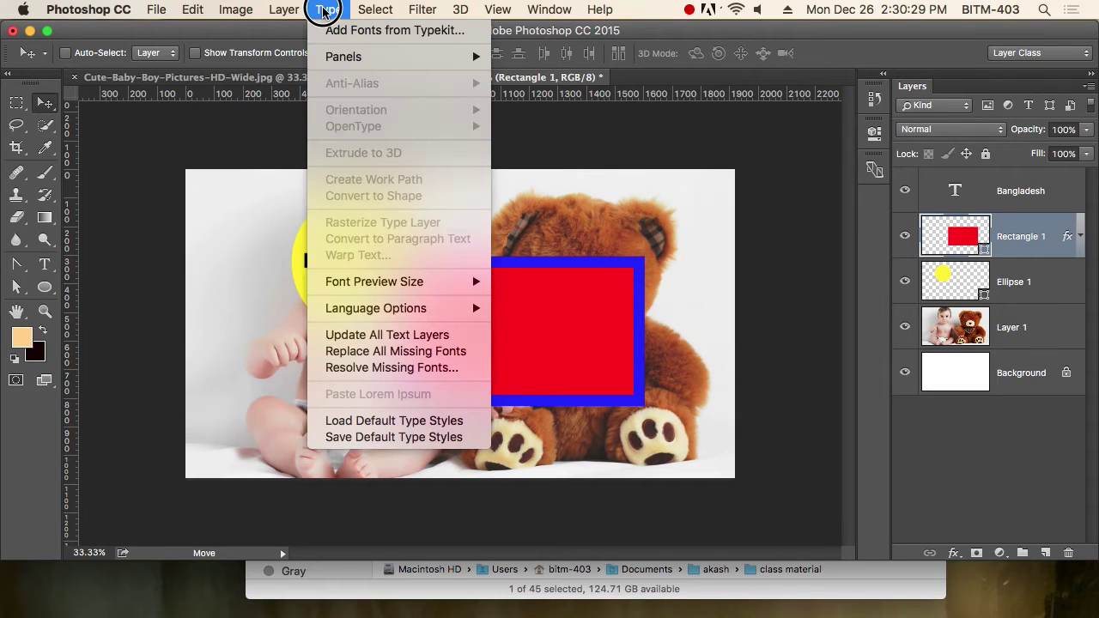
pyautogui.moveTo(284, 9)
pyautogui.moveTo(292, 30)
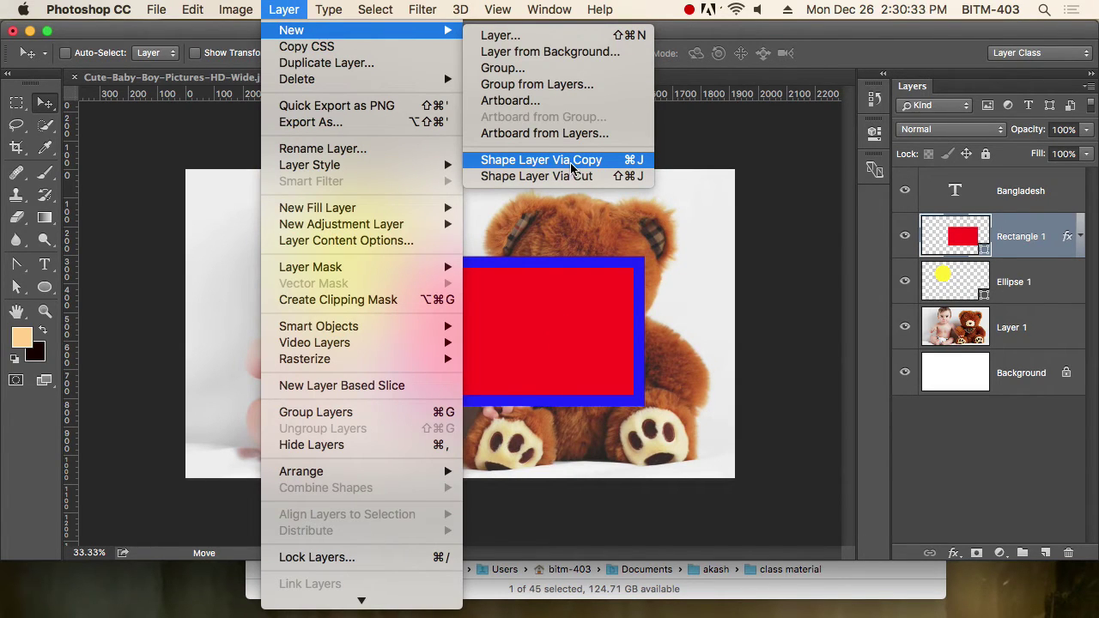
pyautogui.click(632, 165)
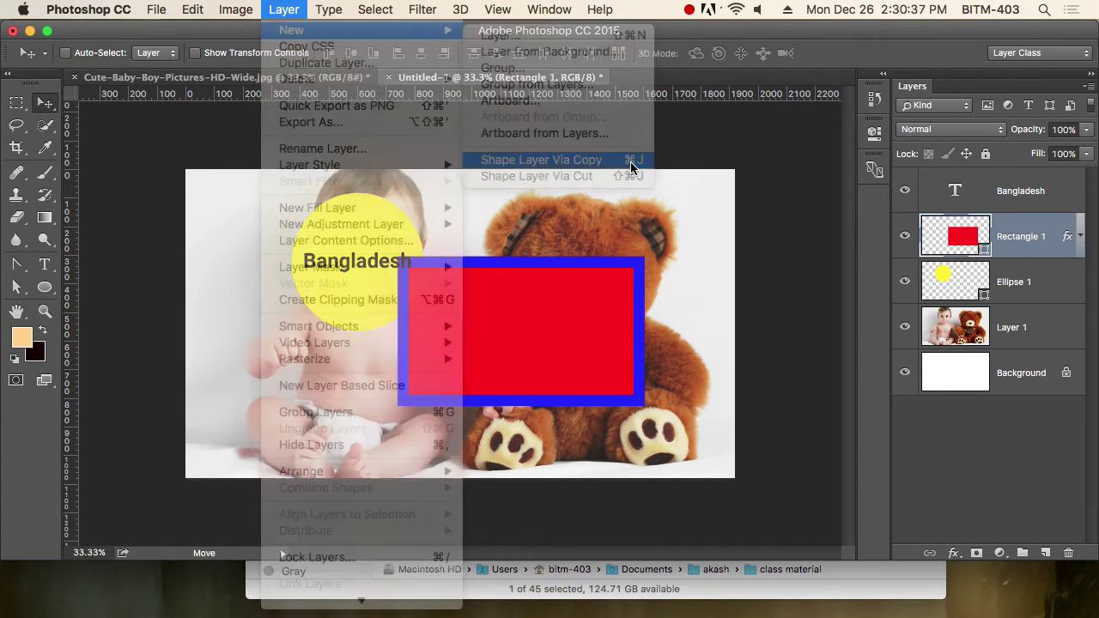
pyautogui.moveTo(571, 321); pyautogui.dragTo(306, 343)
# Position the upper Rectangle 1 layer over the baby's face and the lower one over the teddy bear's body.
pyautogui.click(1022, 281)
pyautogui.moveTo(568, 343); pyautogui.dragTo(673, 407)
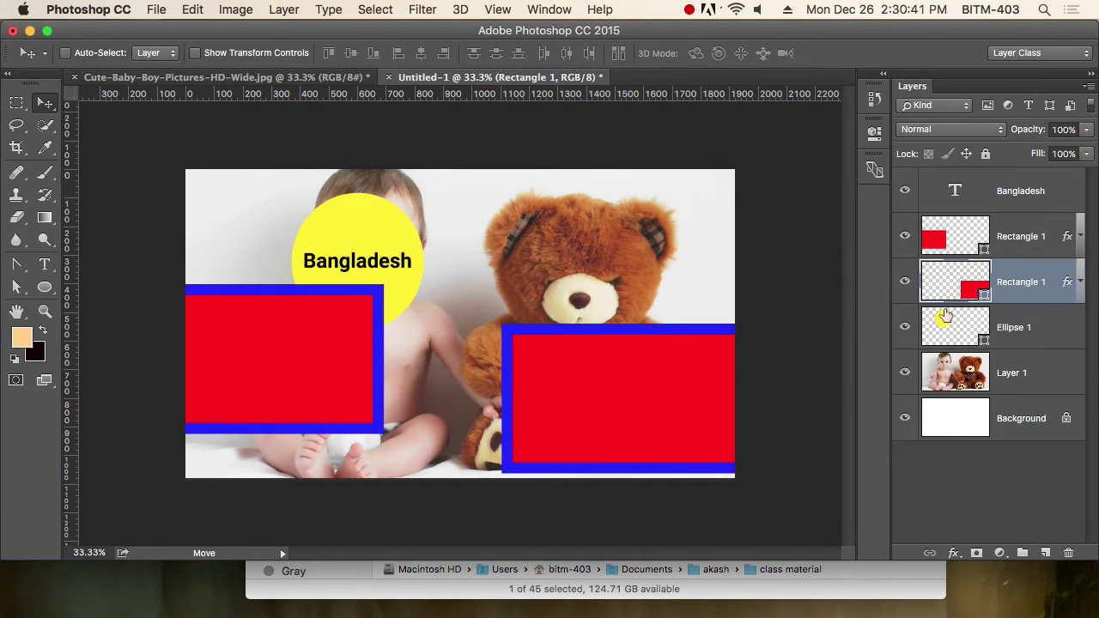
pyautogui.click(1022, 239)
pyautogui.moveTo(333, 351); pyautogui.dragTo(383, 283)
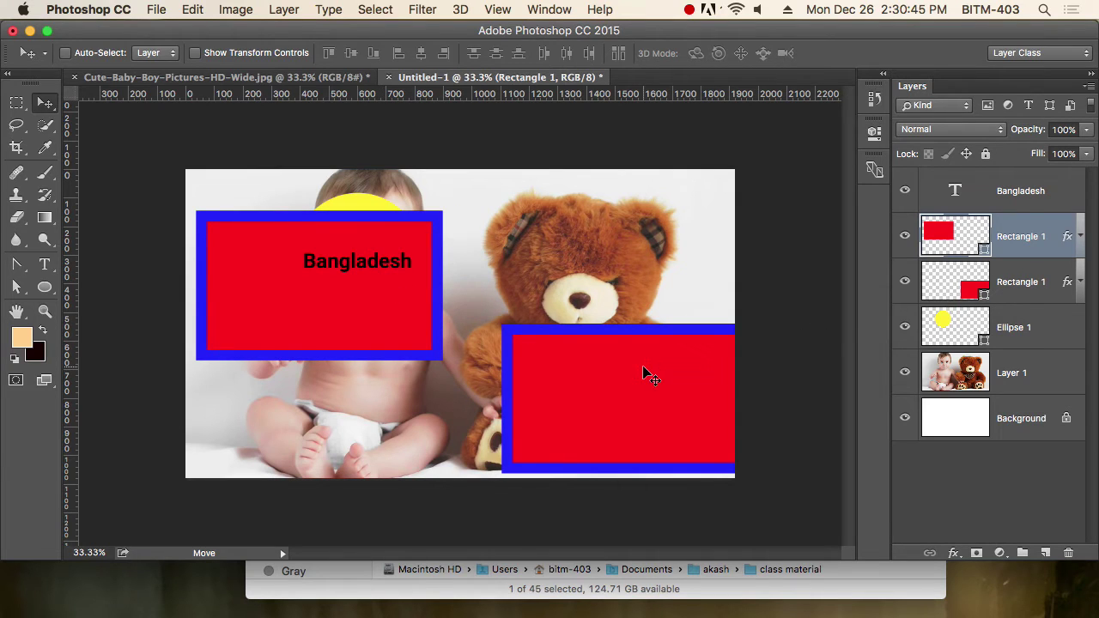
pyautogui.click(1011, 284)
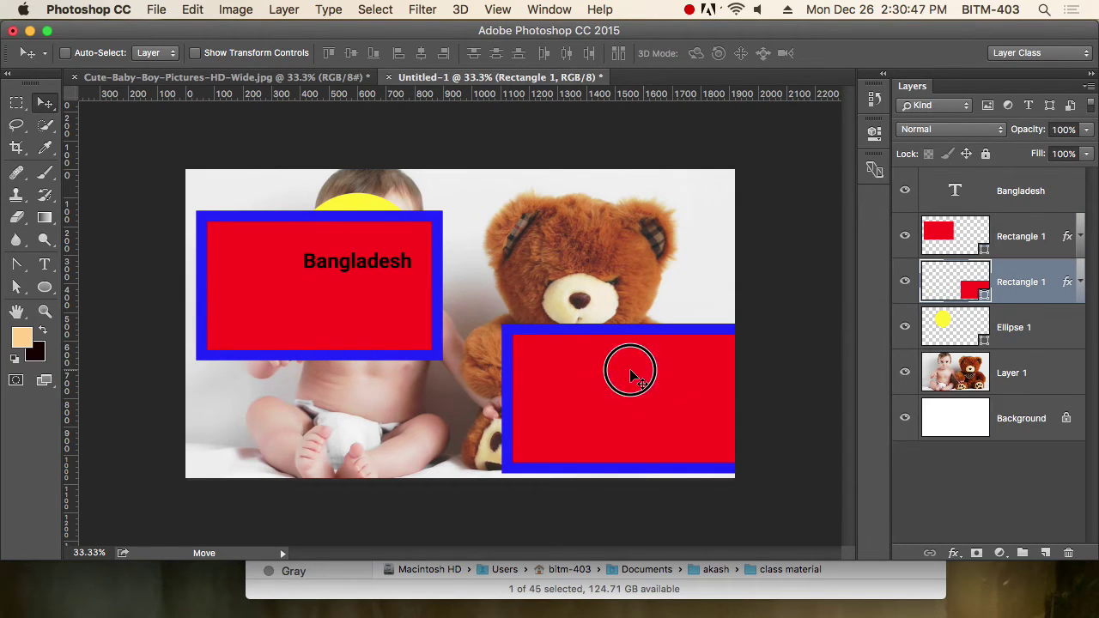
pyautogui.moveTo(631, 368)
pyautogui.mouseDown()
pyautogui.moveTo(581, 355)
pyautogui.moveTo(615, 353)
pyautogui.mouseUp()
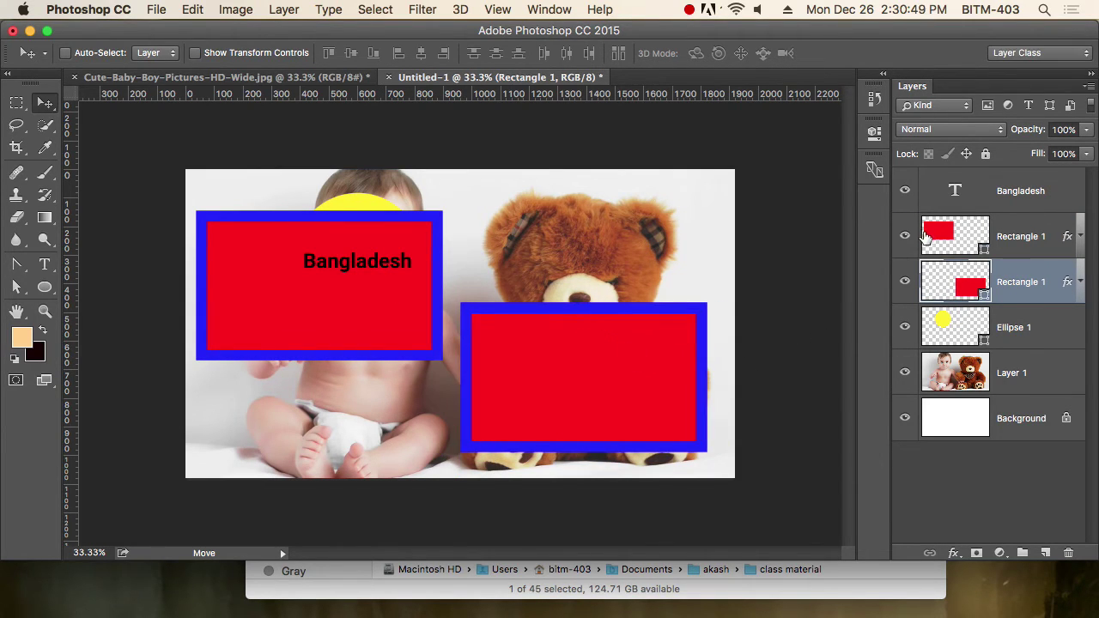
# Hide both Rectangle 1 layers, Ellipse 1 and the Bangladesh text layer, leaving the photo visible.
pyautogui.moveTo(905, 236); pyautogui.dragTo(905, 323)
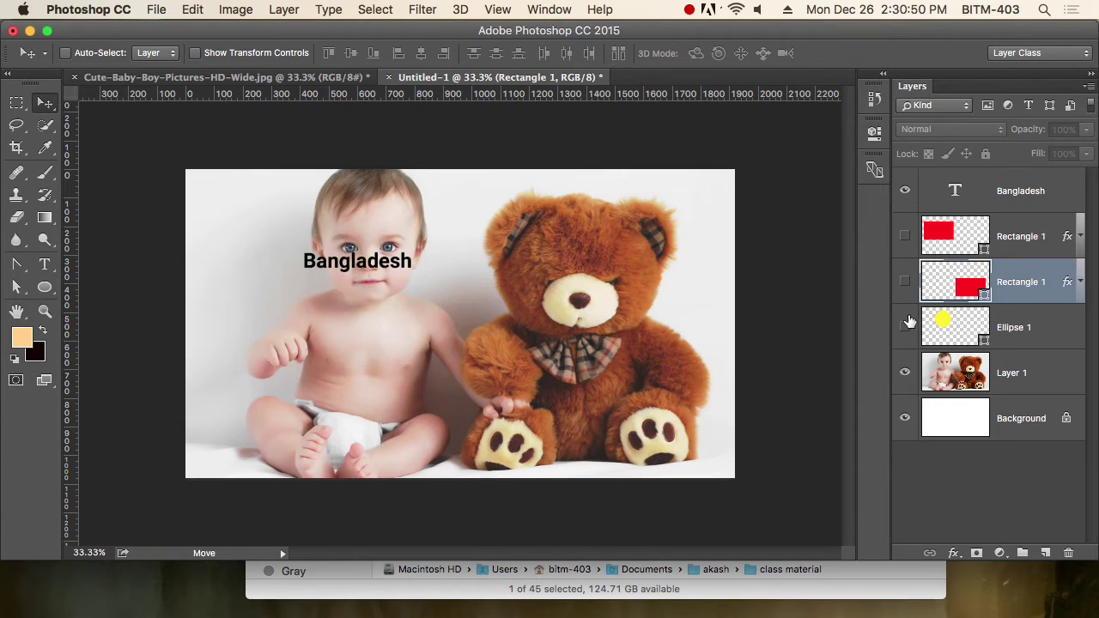
pyautogui.click(905, 192)
# Select a square area of the teddy bear's face on Layer 1 and copy it to a new layer with Layer Via Copy.
pyautogui.click(1020, 375)
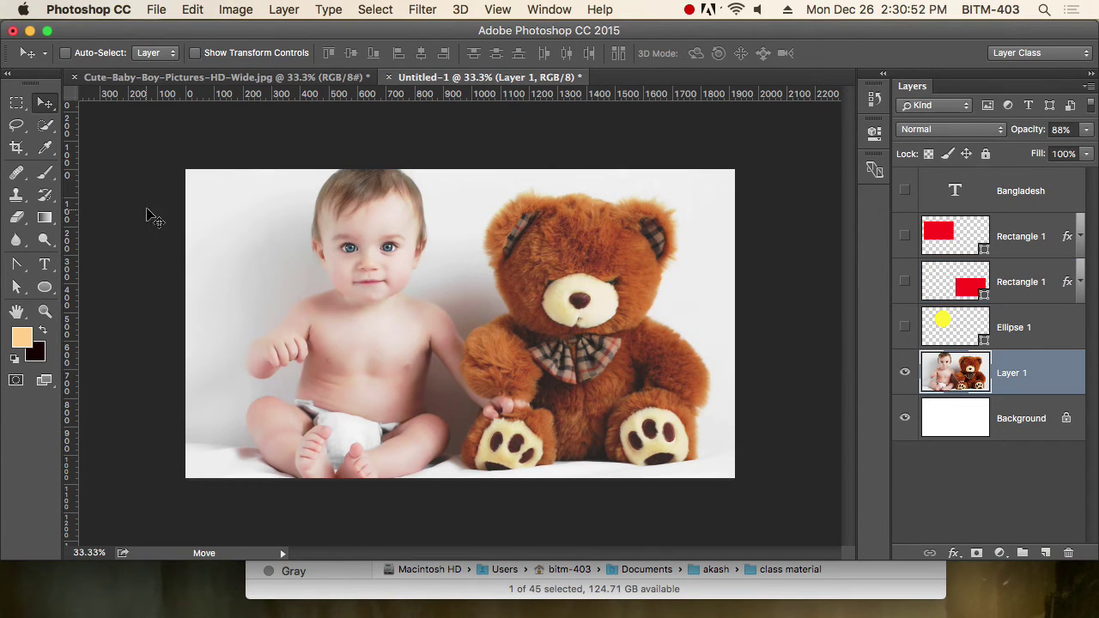
pyautogui.click(16, 102)
pyautogui.moveTo(485, 218); pyautogui.dragTo(590, 323)
pyautogui.click(237, 10)
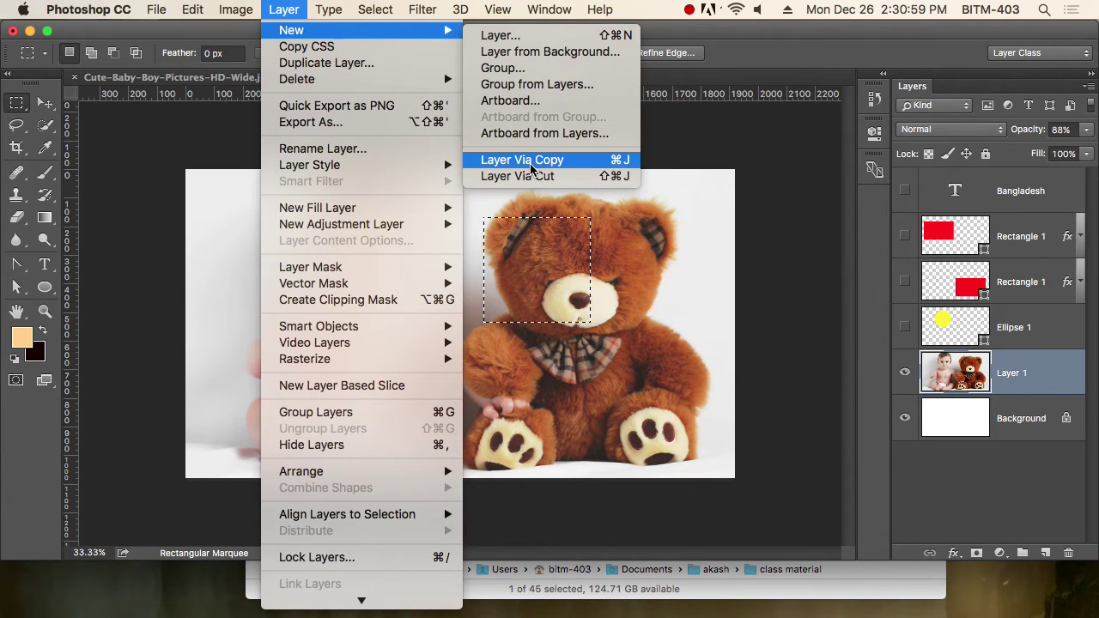
pyautogui.click(531, 161)
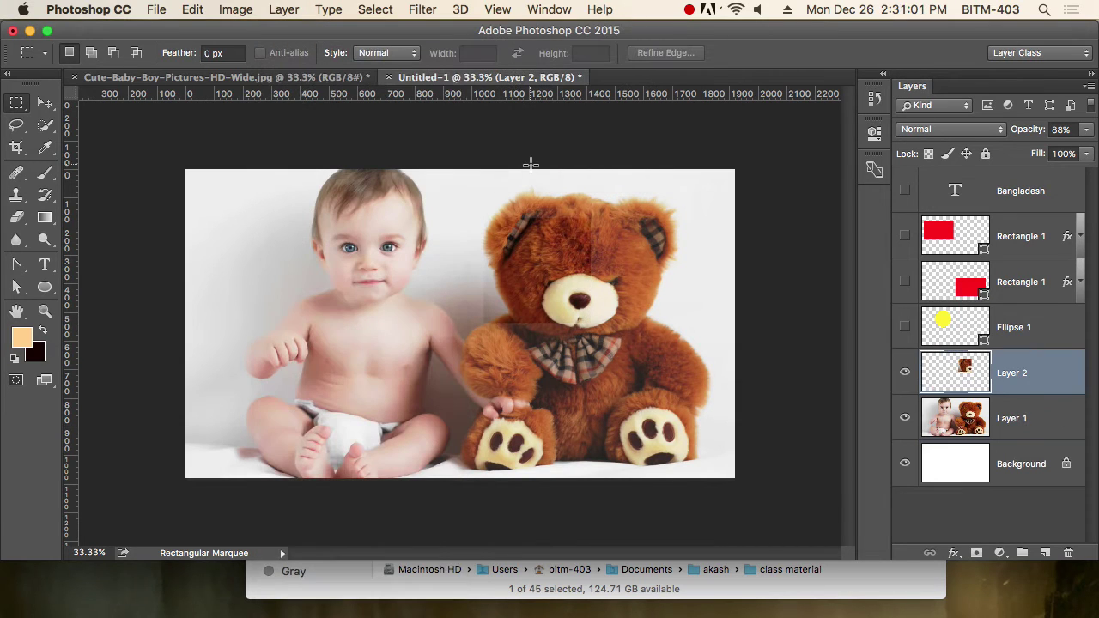
# Move the copied teddy bear face on Layer 2 beside the baby's head, then delete that layer.
pyautogui.click(44, 104)
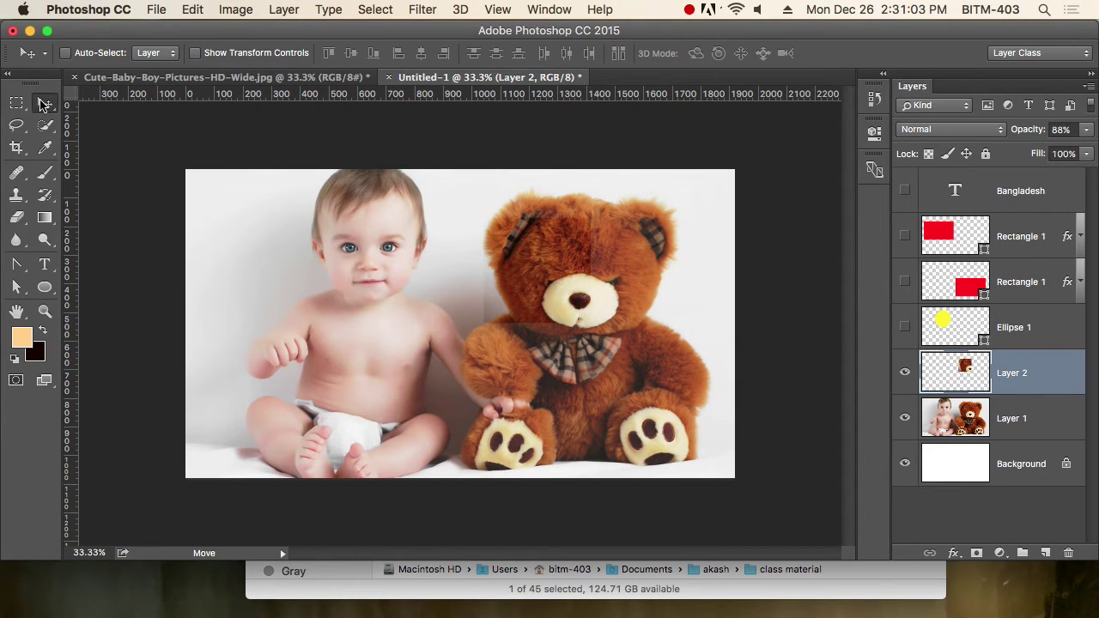
pyautogui.moveTo(548, 280); pyautogui.dragTo(260, 249)
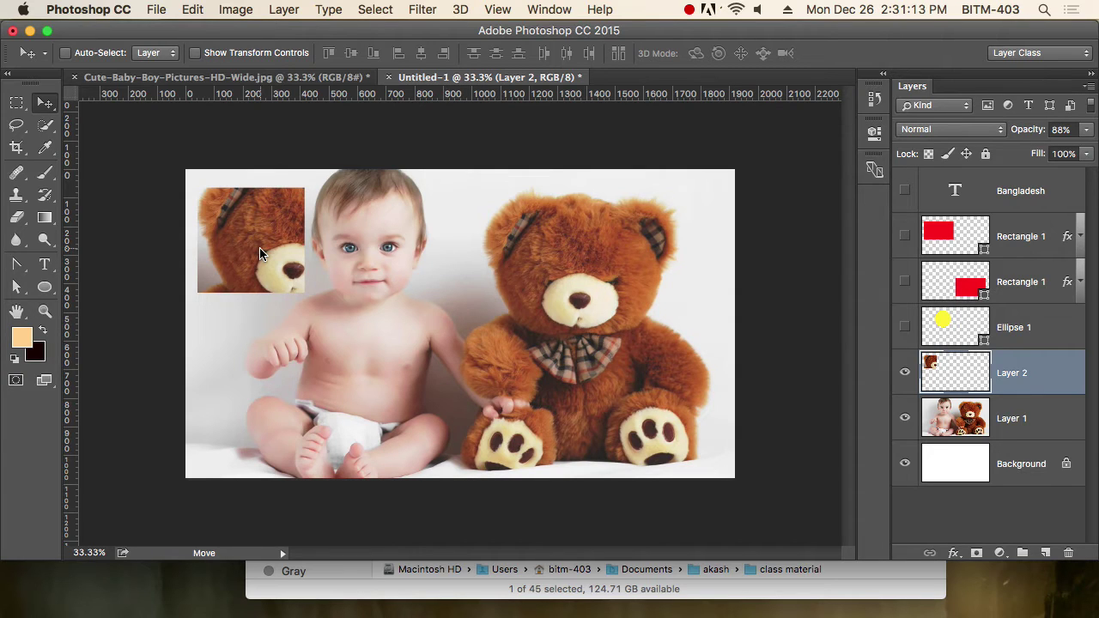
pyautogui.press('BackSpace')
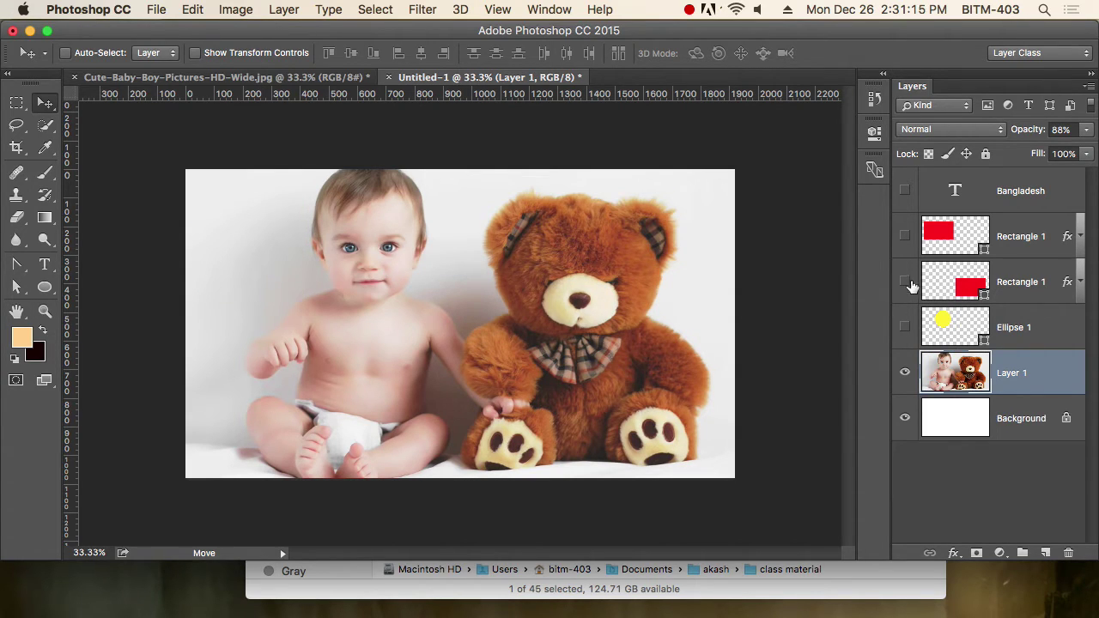
# Make both Rectangle 1 layers and the Ellipse 1 layer visible again.
pyautogui.click(905, 236)
pyautogui.click(904, 296)
pyautogui.click(904, 327)
# Duplicate the upper Rectangle 1 layer within Untitled-1 using Duplicate Layer, keeping its name.
pyautogui.click(1035, 249)
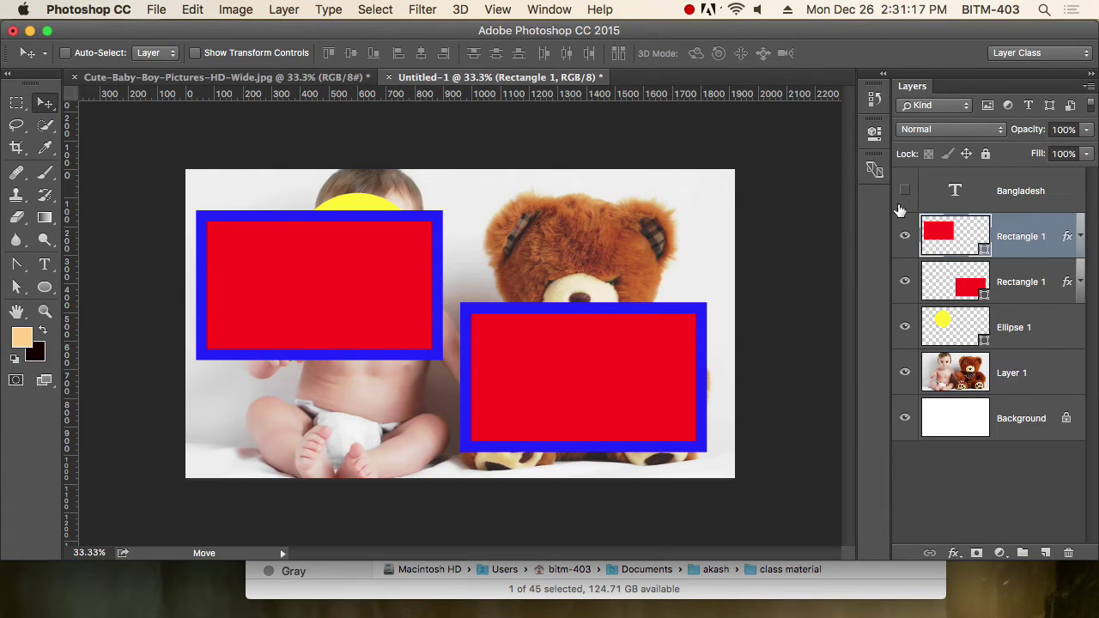
pyautogui.rightClick(1014, 244)
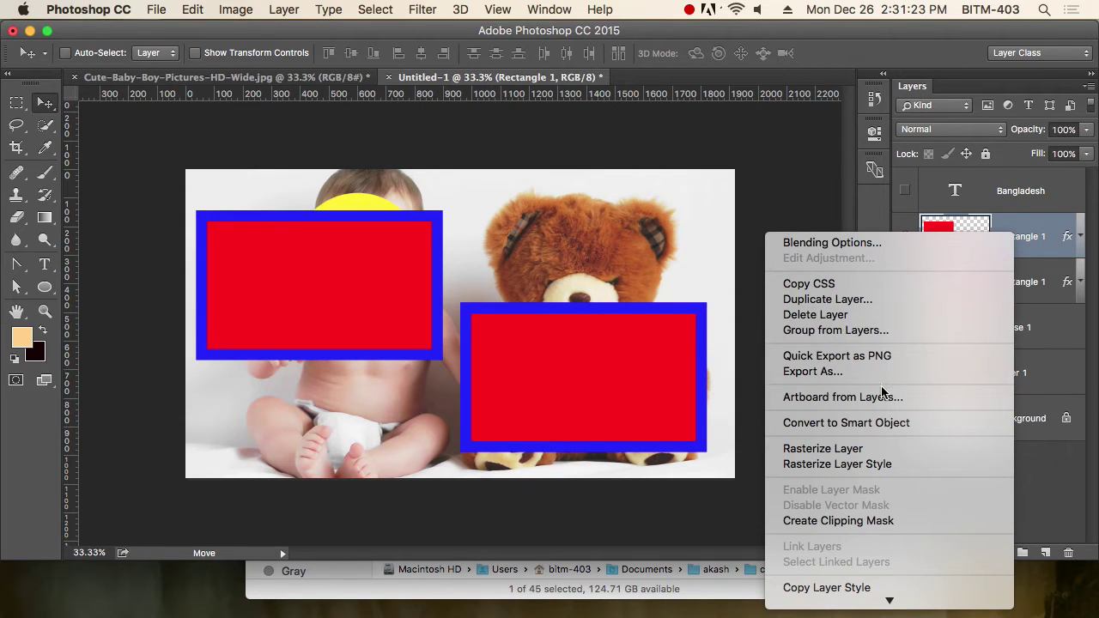
pyautogui.click(835, 302)
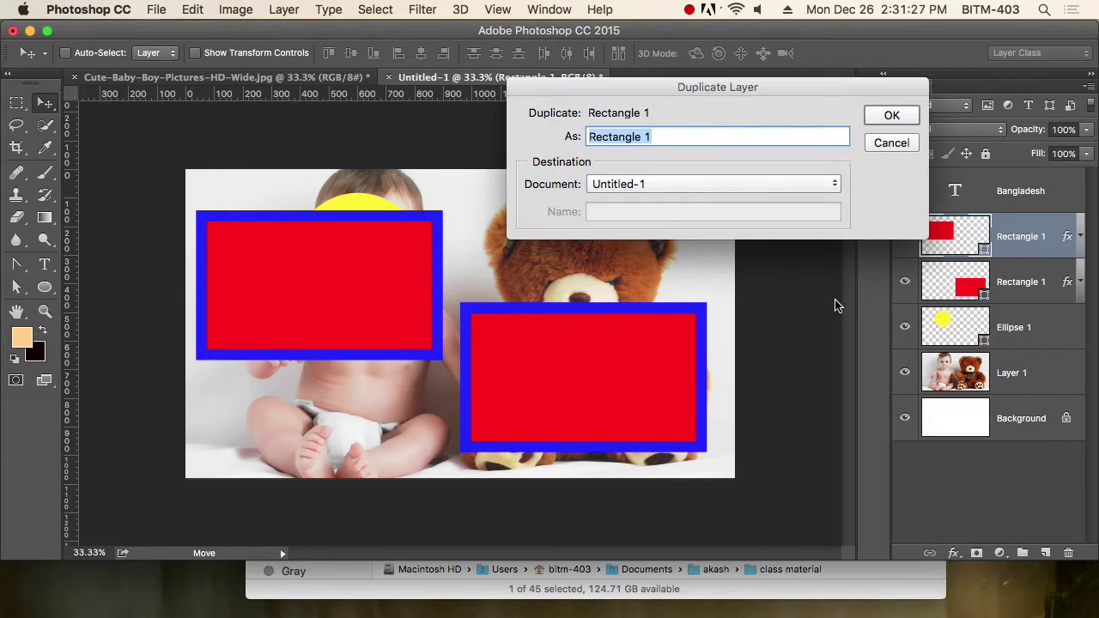
pyautogui.moveTo(753, 88); pyautogui.dragTo(402, 112)
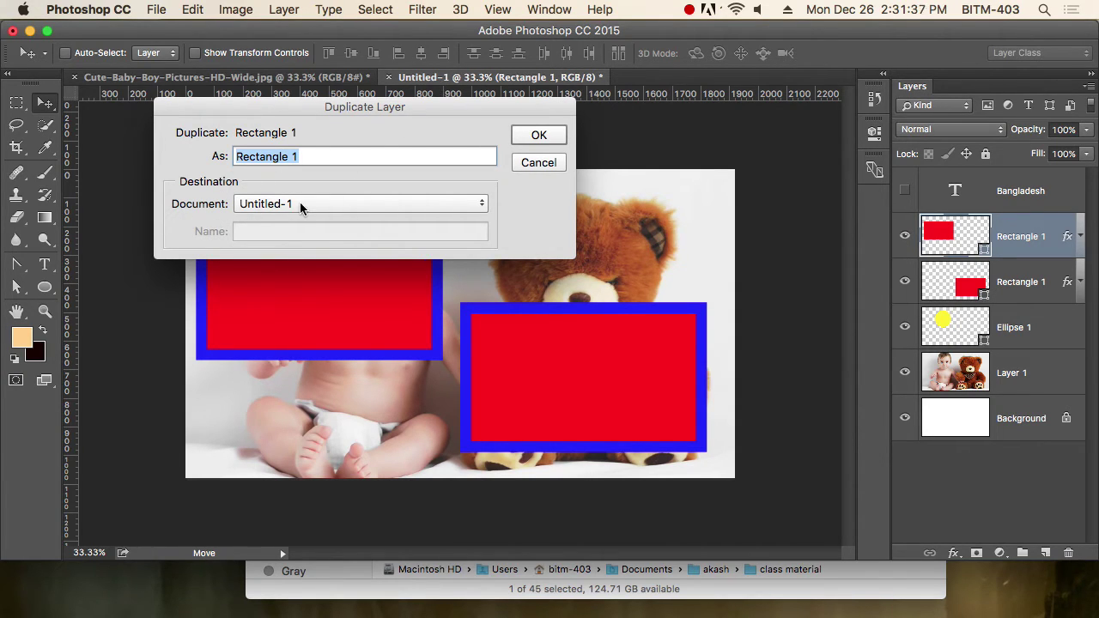
pyautogui.moveTo(442, 106); pyautogui.dragTo(558, 141)
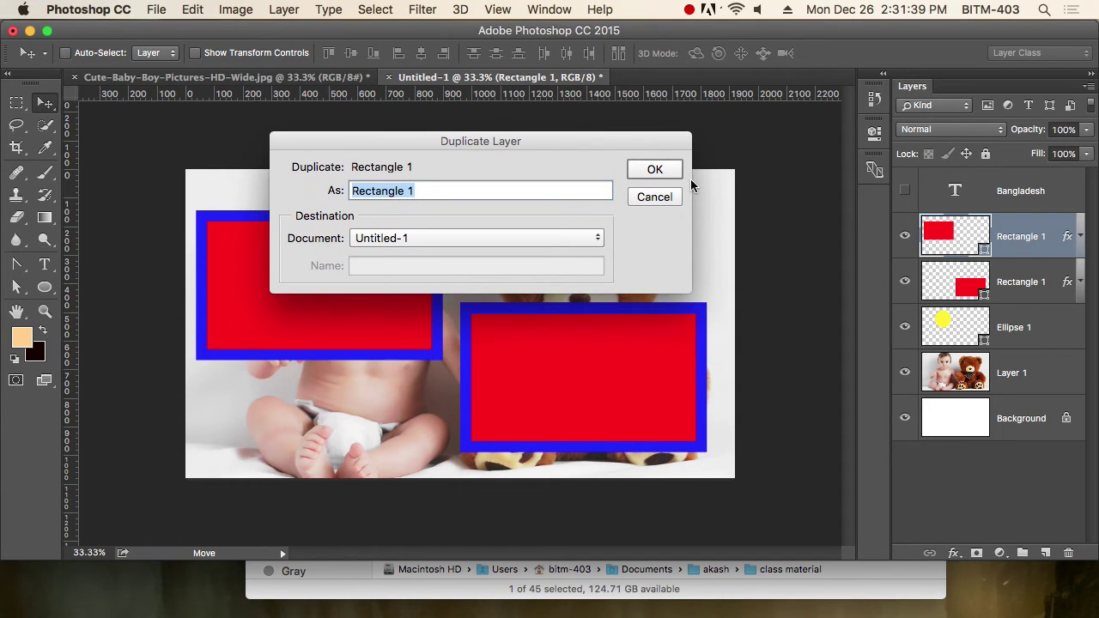
pyautogui.click(655, 169)
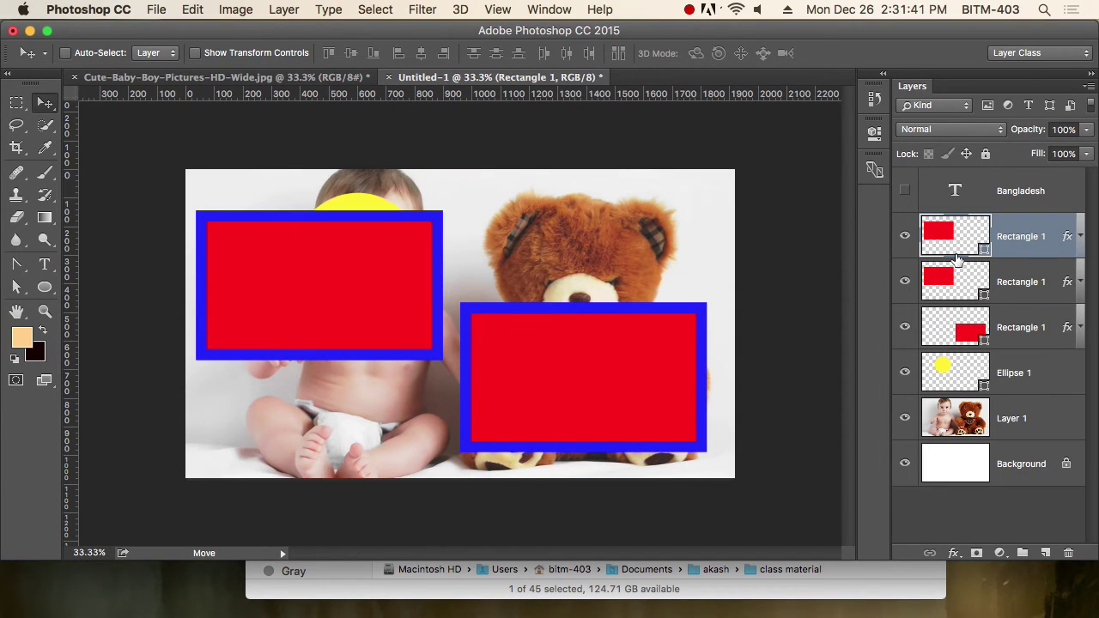
# Try moving the duplicated rectangle across the photo, then undo the move and the duplication.
pyautogui.moveTo(344, 302); pyautogui.dragTo(529, 303)
pyautogui.press('super+z')
pyautogui.press('super+alt+z')
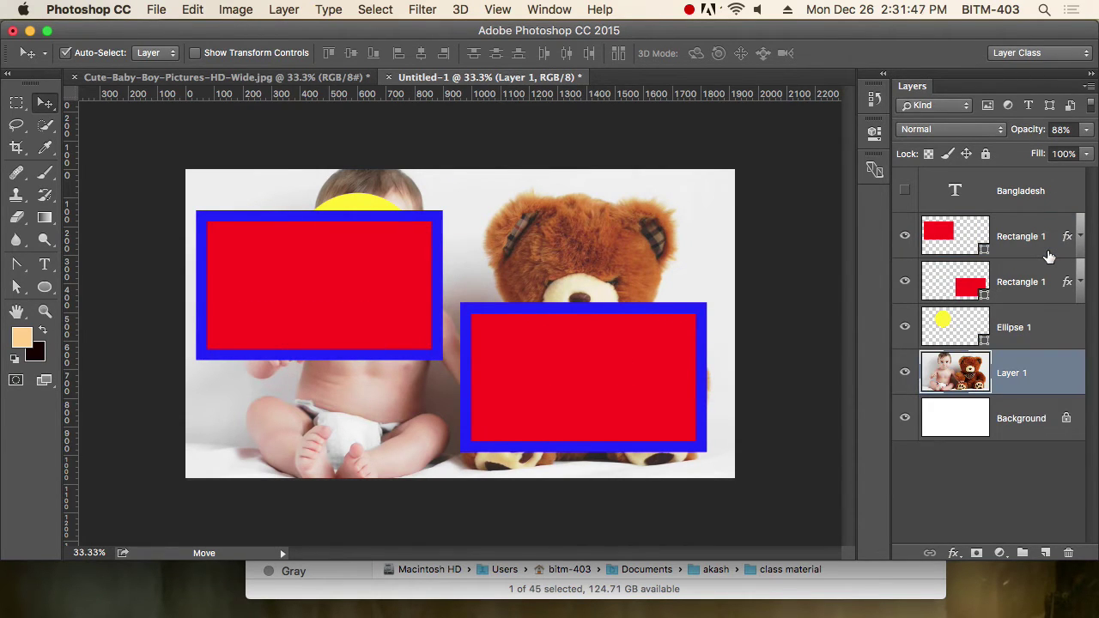
# Duplicate the upper Rectangle 1 layer into Cute-Baby-Boy-Pictures-HD-Wide.jpg and display that document.
pyautogui.click(1016, 241)
pyautogui.rightClick(992, 242)
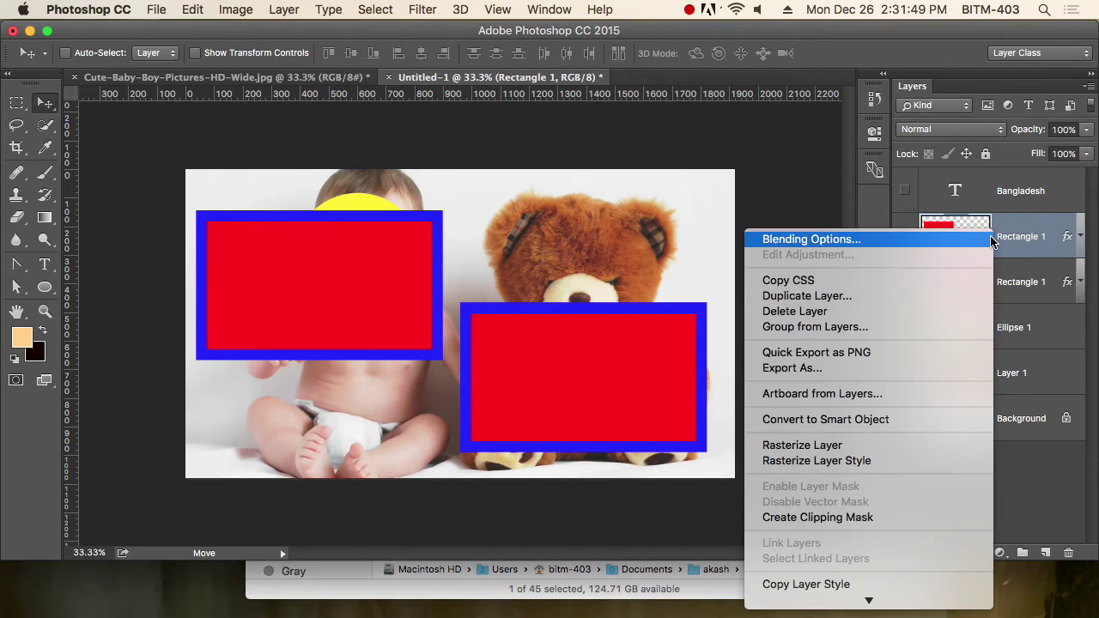
pyautogui.click(874, 297)
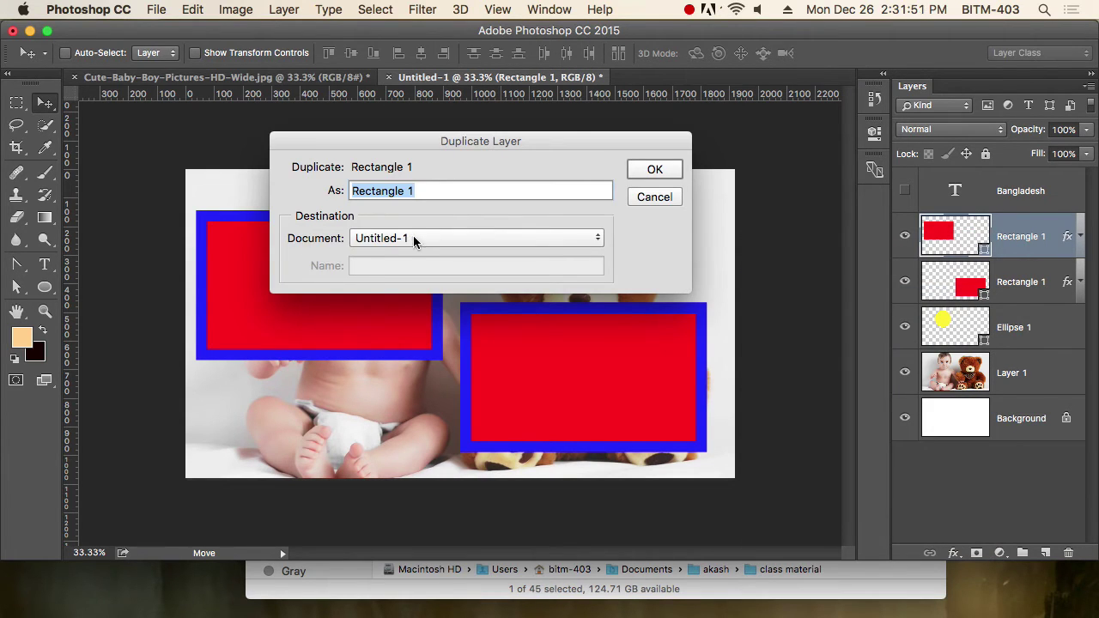
pyautogui.click(414, 242)
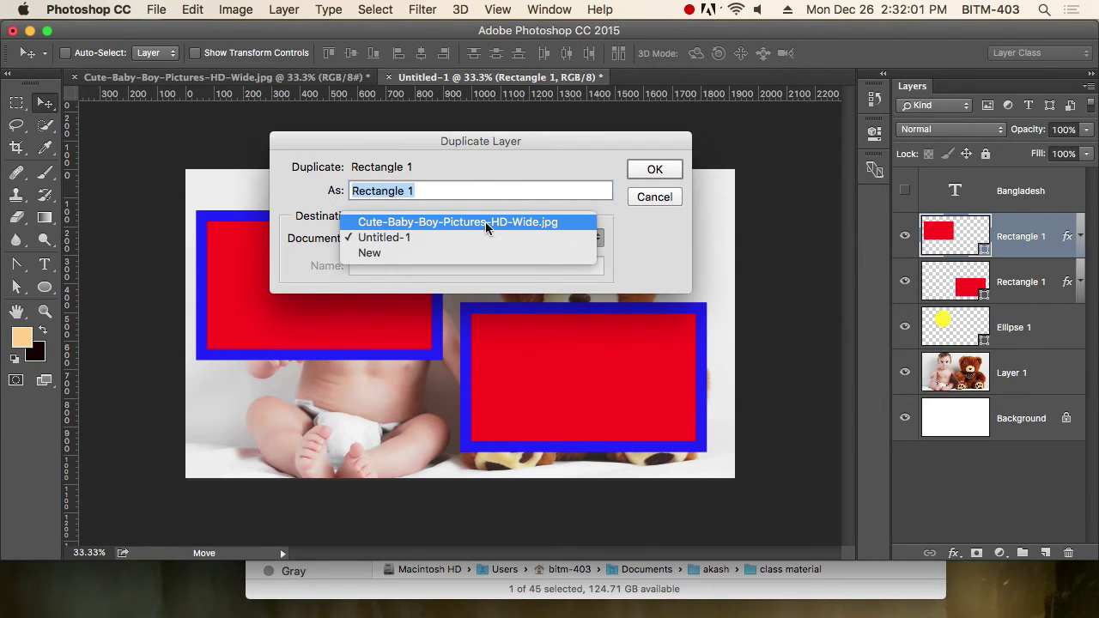
pyautogui.click(421, 222)
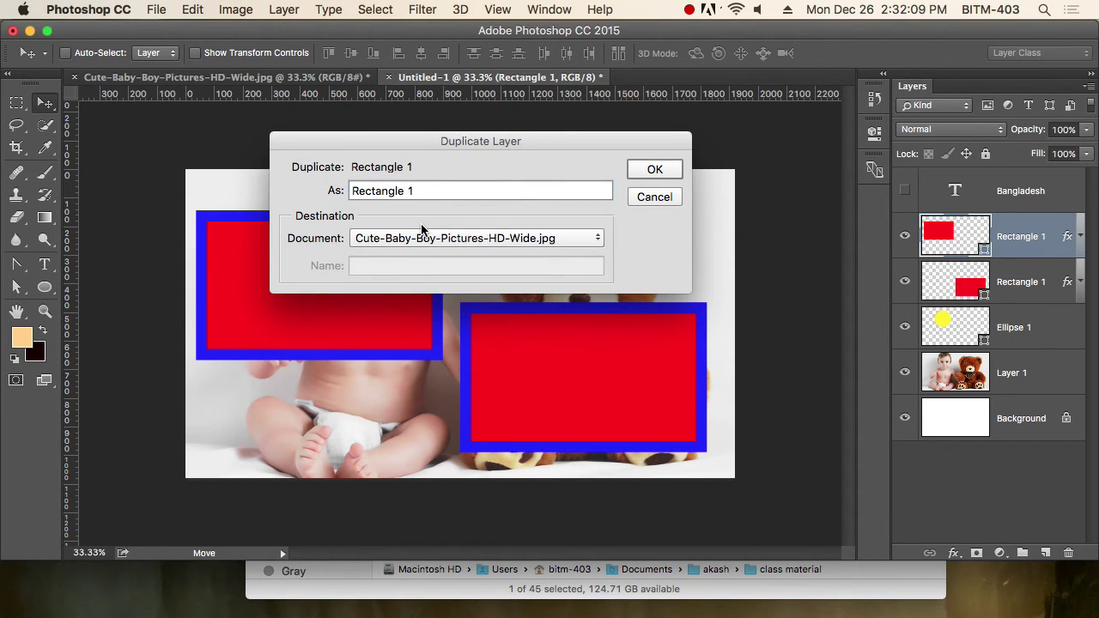
pyautogui.click(666, 175)
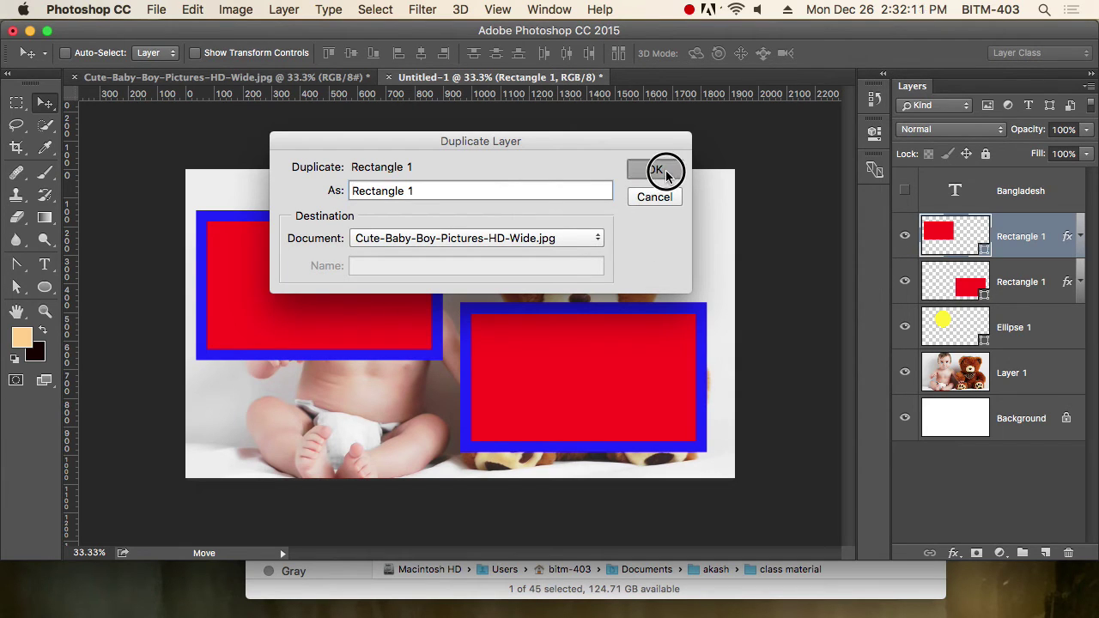
pyautogui.click(300, 84)
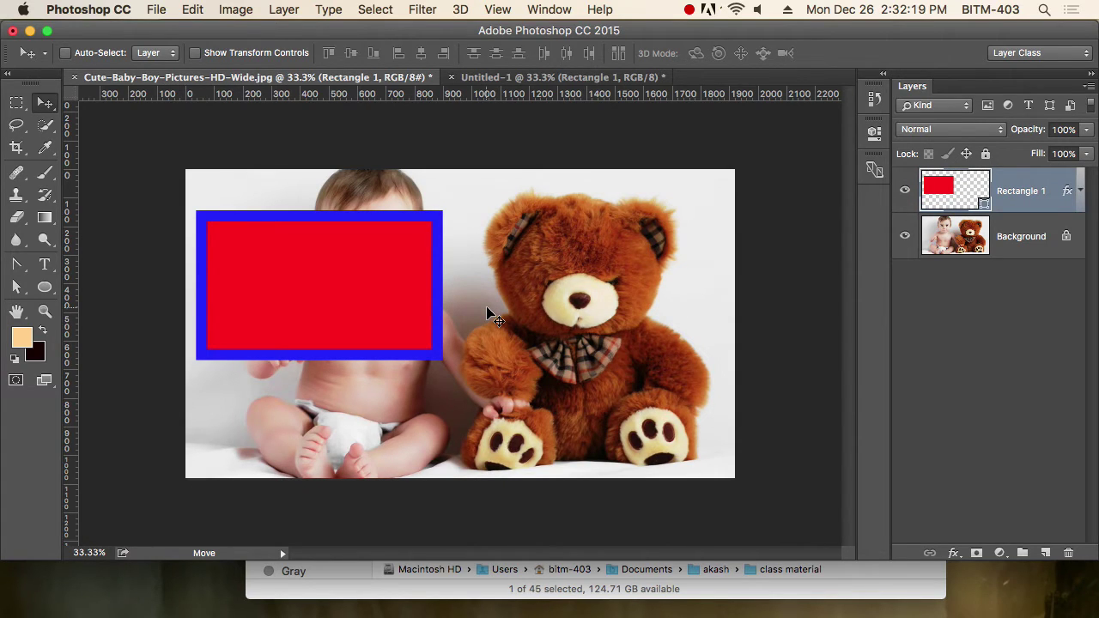
# Return to Untitled-1 and duplicate its upper Rectangle 1 layer into a new document named test.
pyautogui.click(590, 79)
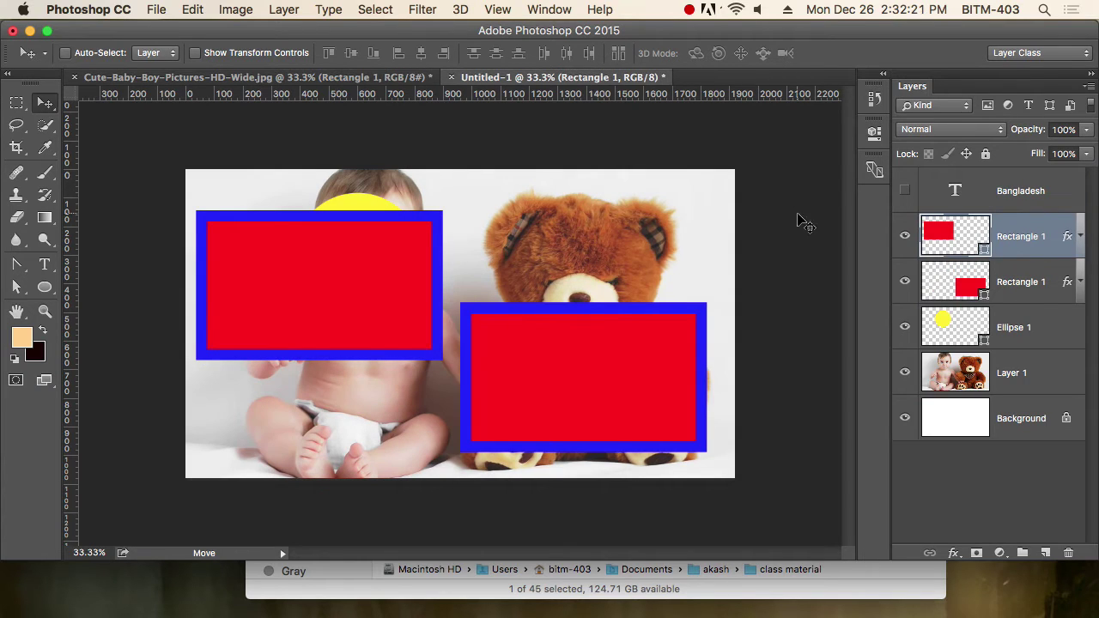
pyautogui.rightClick(1039, 246)
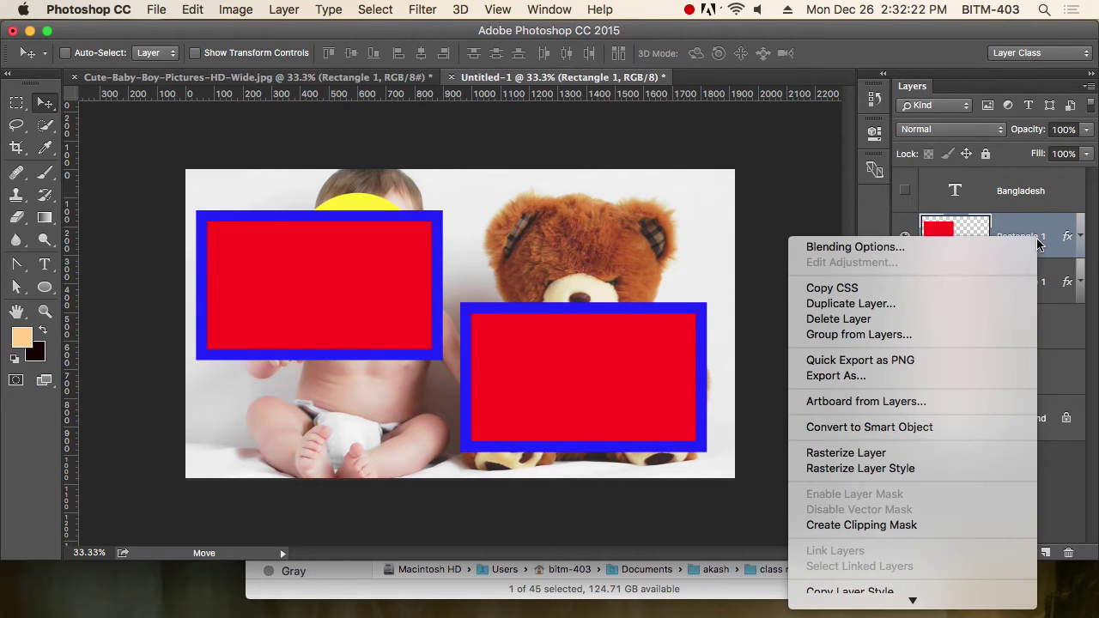
pyautogui.click(907, 303)
pyautogui.click(367, 240)
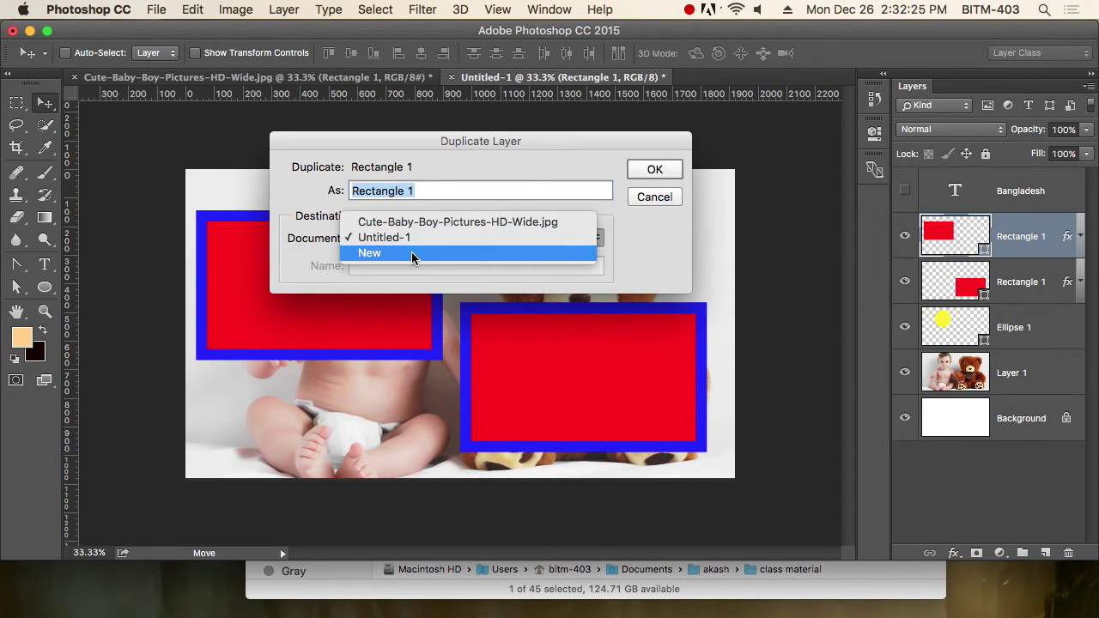
pyautogui.click(391, 252)
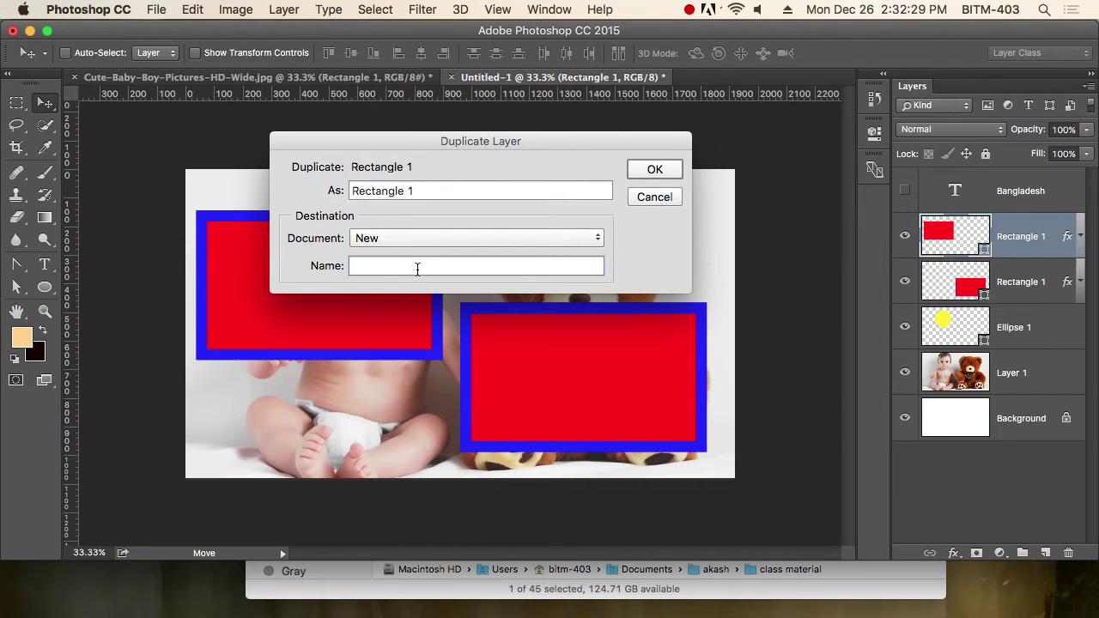
pyautogui.write('test')
pyautogui.click(658, 169)
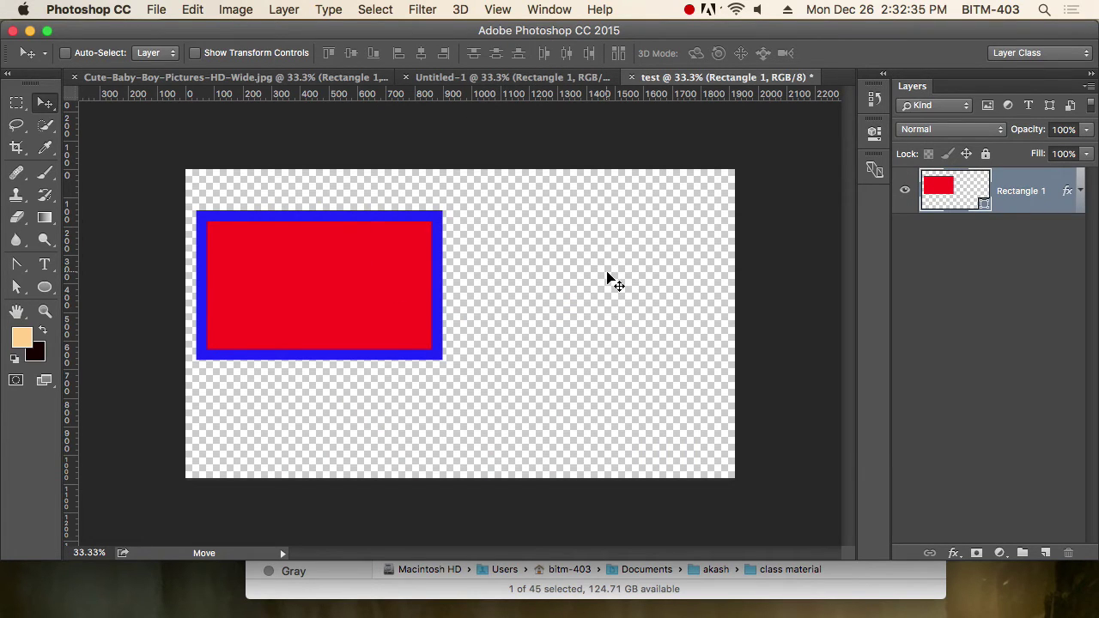
# Compare Untitled-1 with the test document and review the Duplicate Layer destination choices for Rectangle 1.
pyautogui.click(520, 78)
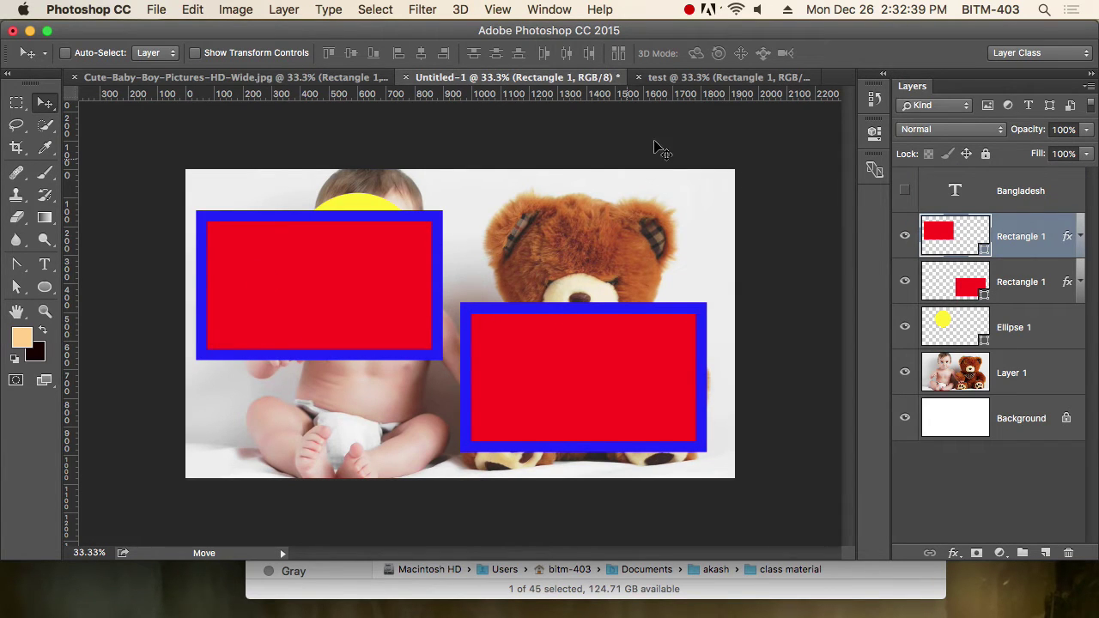
pyautogui.click(722, 81)
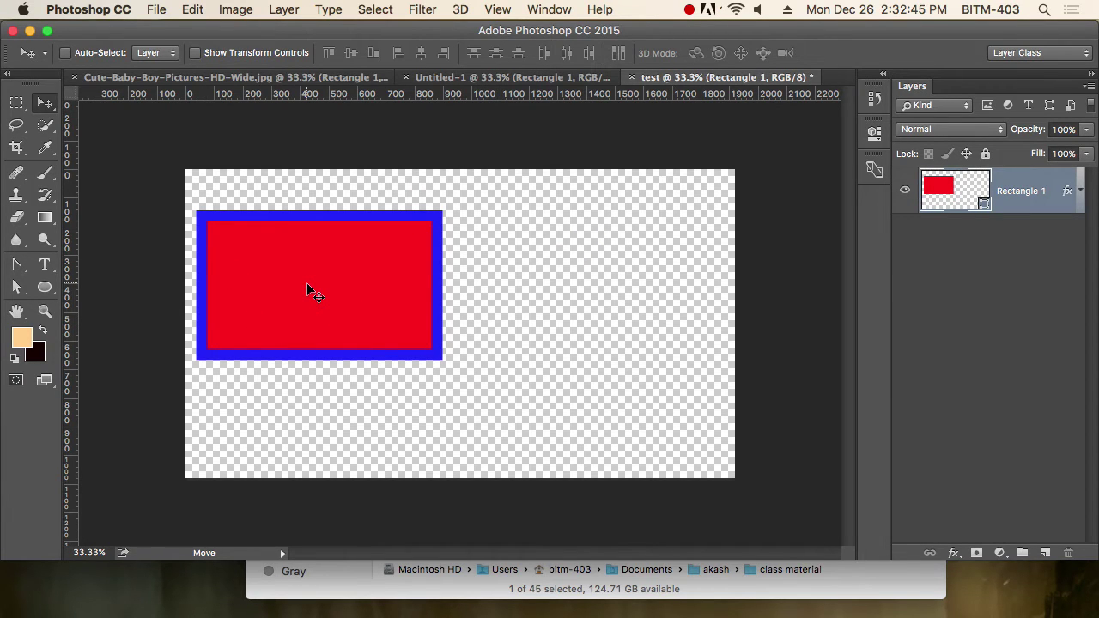
pyautogui.moveTo(308, 290); pyautogui.dragTo(974, 254)
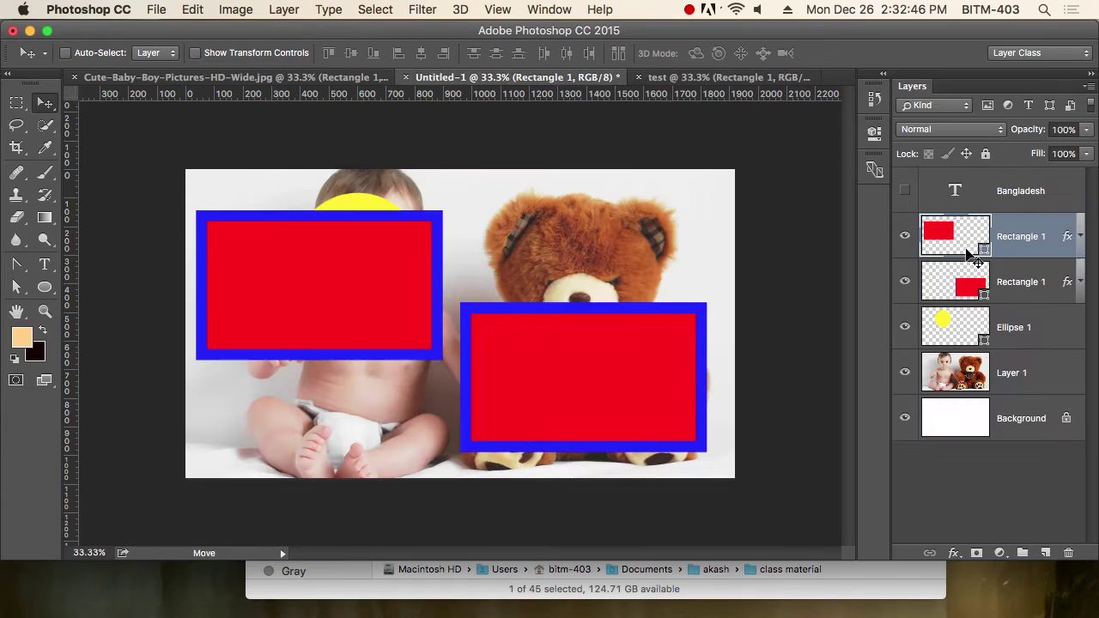
pyautogui.rightClick(1037, 244)
pyautogui.click(901, 300)
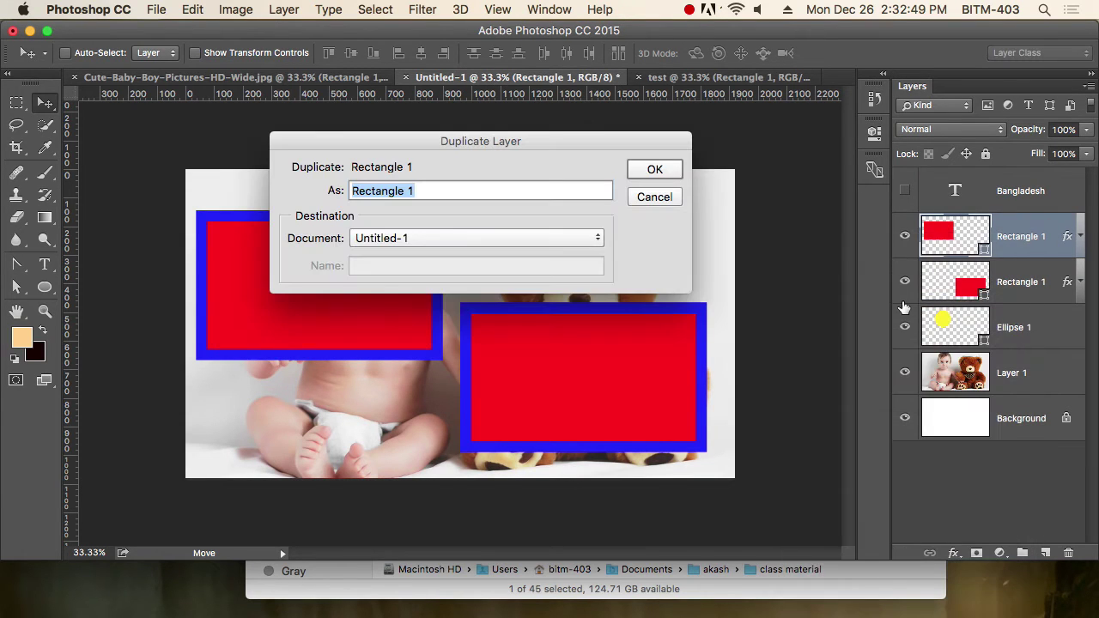
pyautogui.click(455, 243)
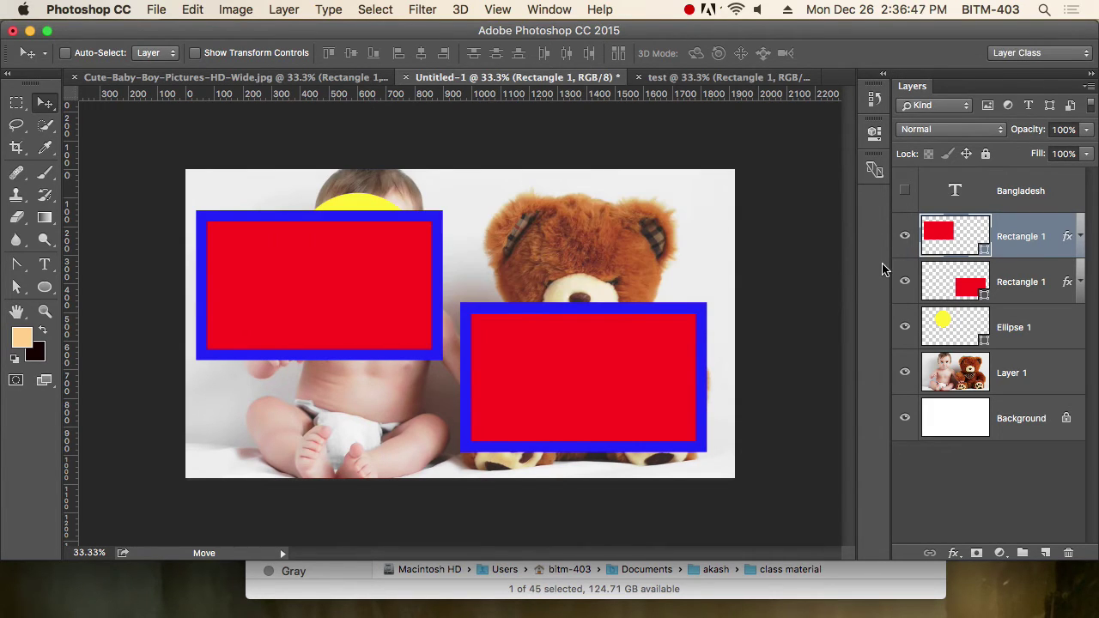
# Create a new 1920 x 1080 pixel RGB document at 72 pixels/inch with a white background.
pyautogui.press('super+n')
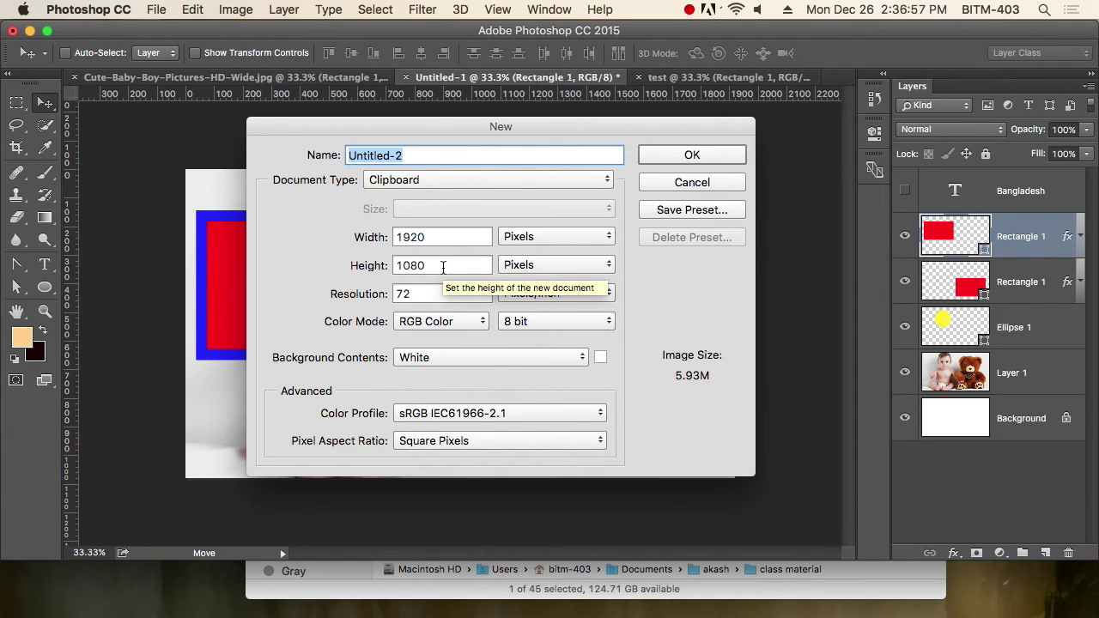
pyautogui.click(444, 238)
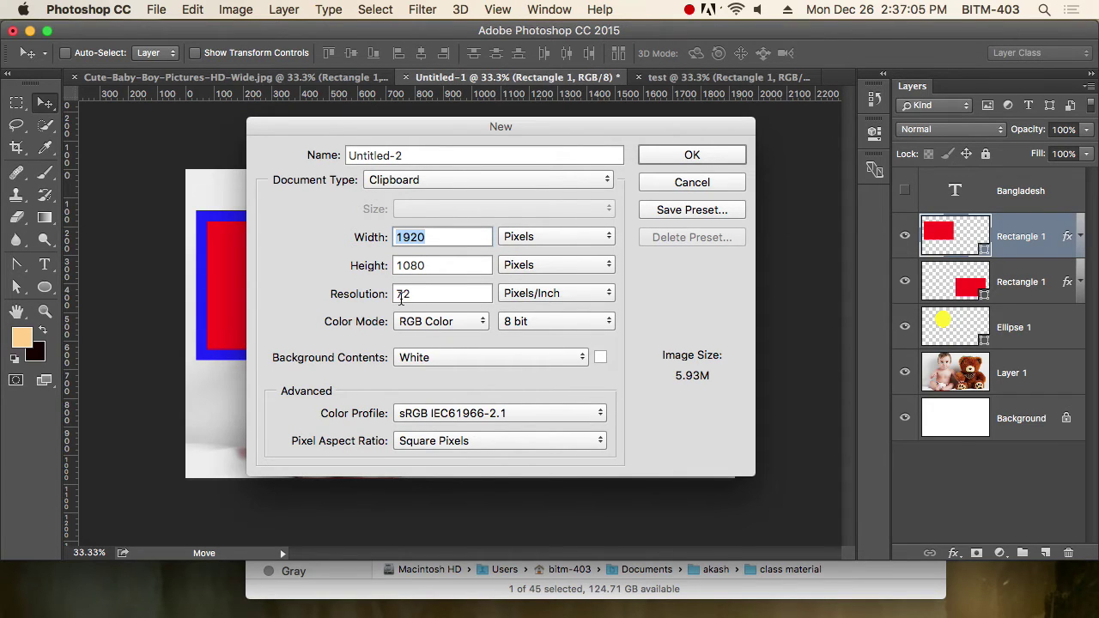
pyautogui.click(701, 155)
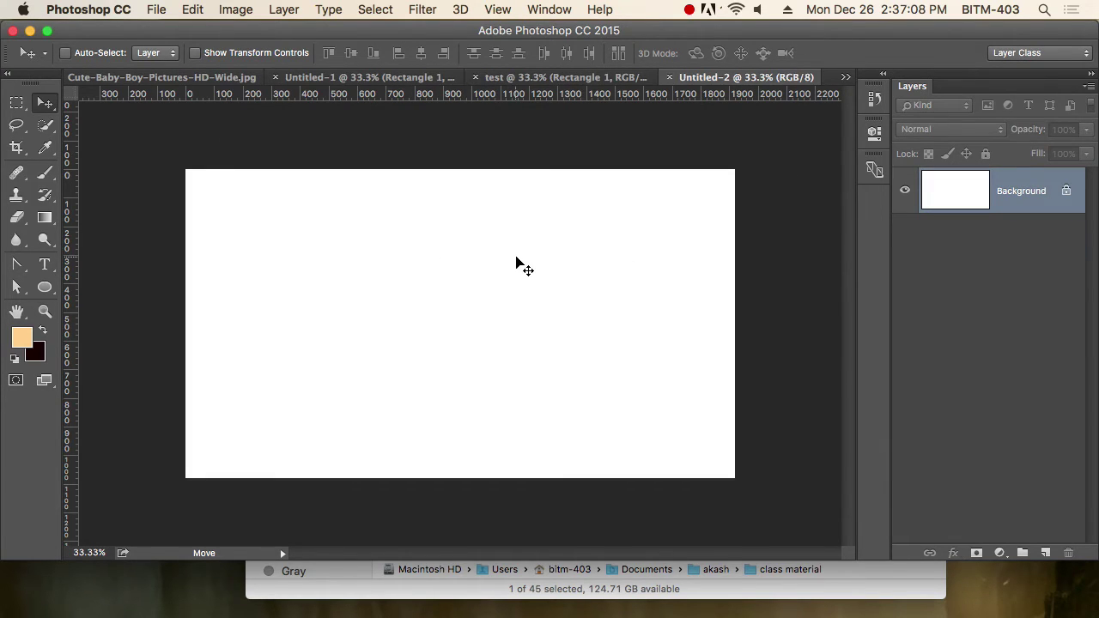
# Add a centered guide layout with 12 columns, 70 px wide with 30 px gutters, clearing existing guides.
pyautogui.click(499, 10)
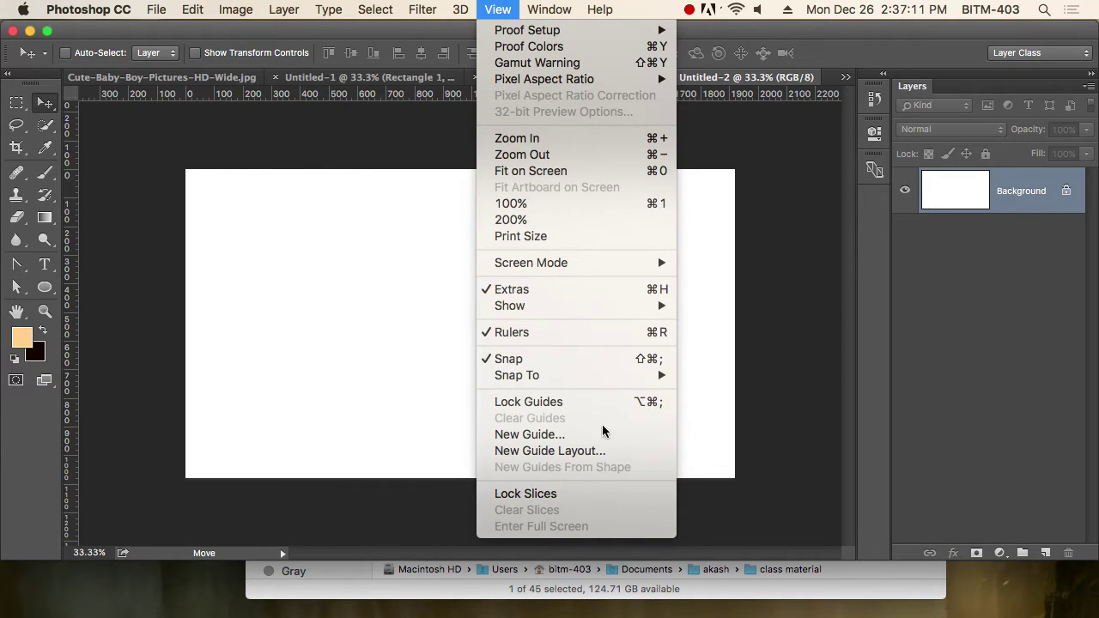
pyautogui.click(556, 454)
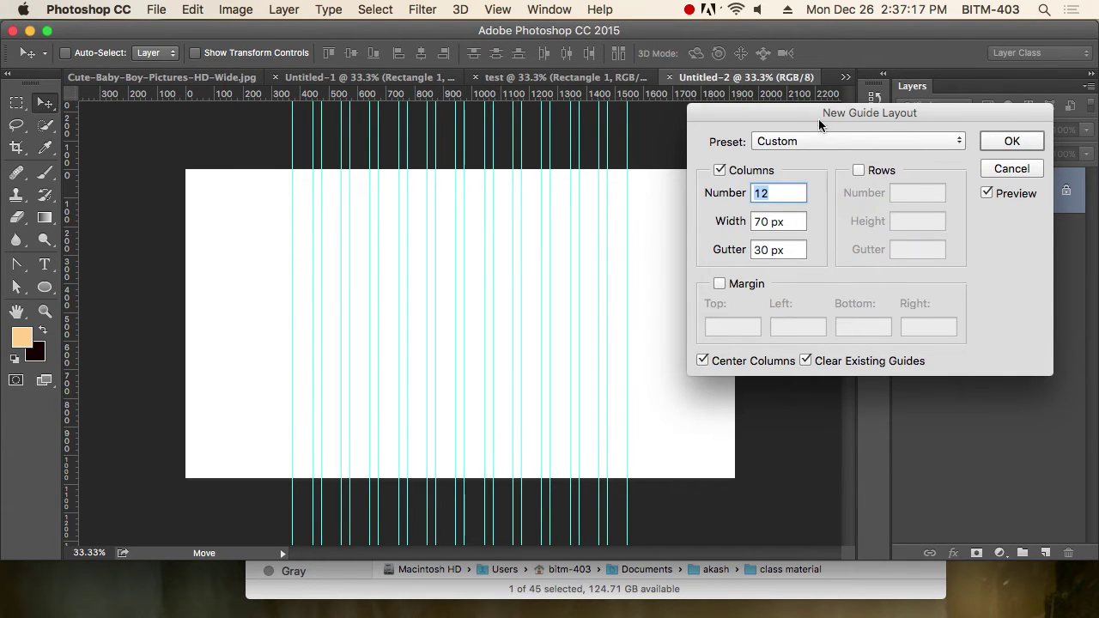
pyautogui.moveTo(833, 110); pyautogui.dragTo(818, 169)
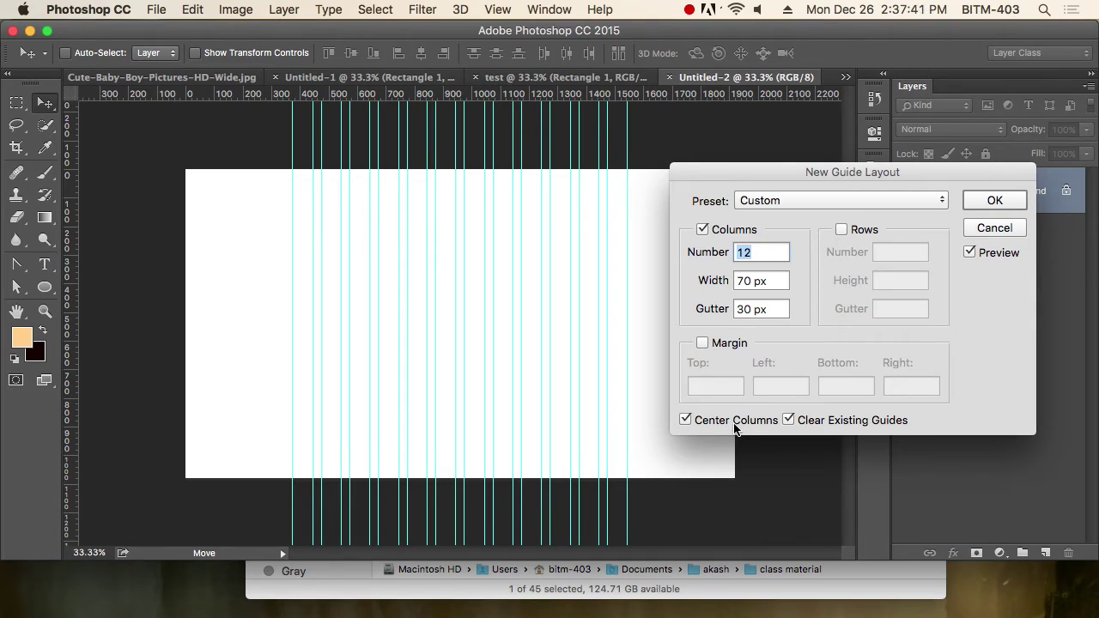
pyautogui.click(1003, 203)
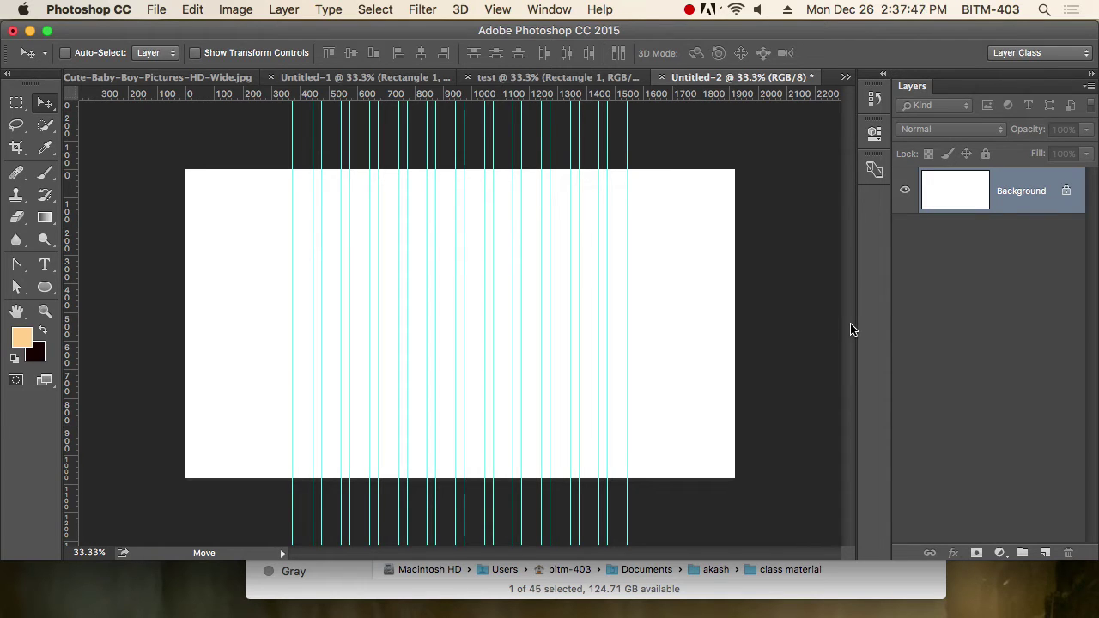
# Examine the column guides at closer magnification.
pyautogui.press('super+plus')
pyautogui.press('super+plus')
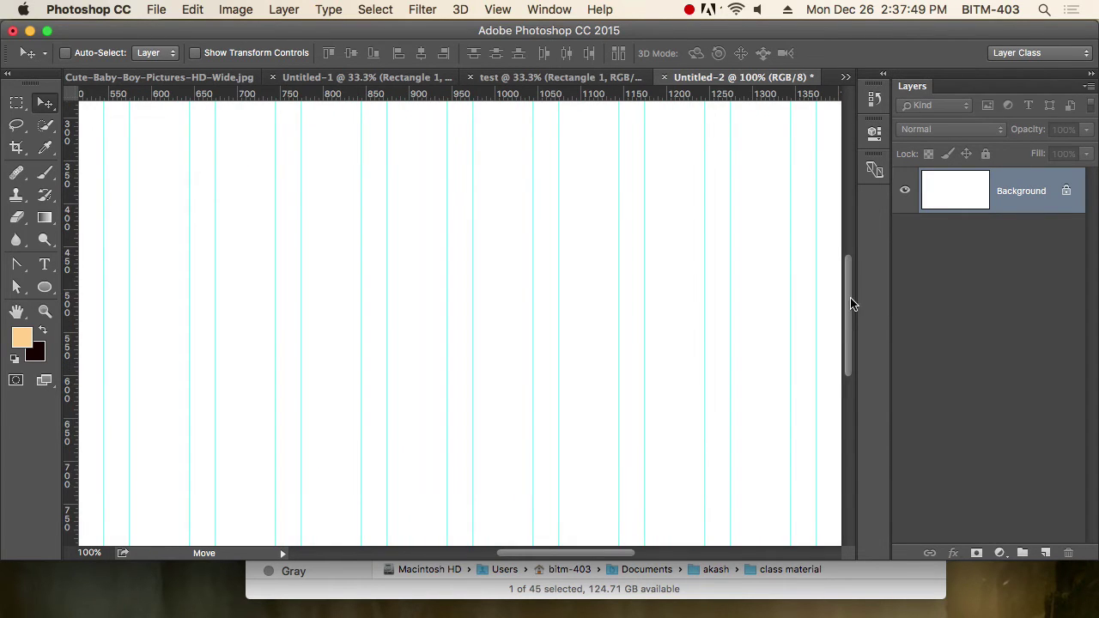
pyautogui.keyDown('alt'); pyautogui.click(521, 286); pyautogui.keyUp('alt')
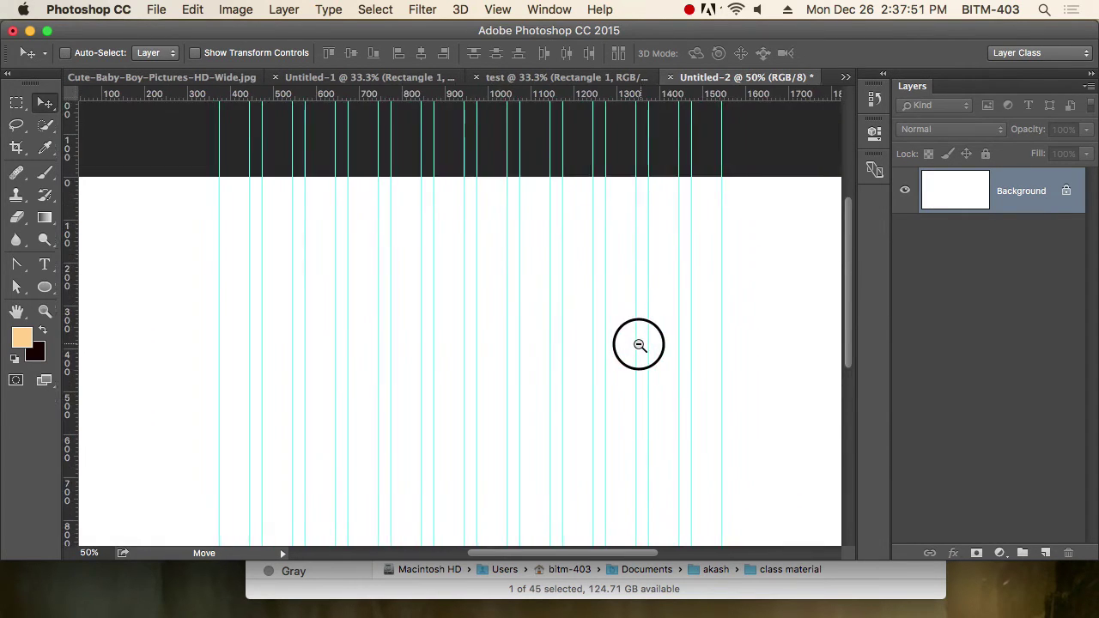
# Add the text "Headline" in 72 pt Roboto Bold, starting at the first column guide near the page's upper edge.
pyautogui.scroll(3, 639, 344)
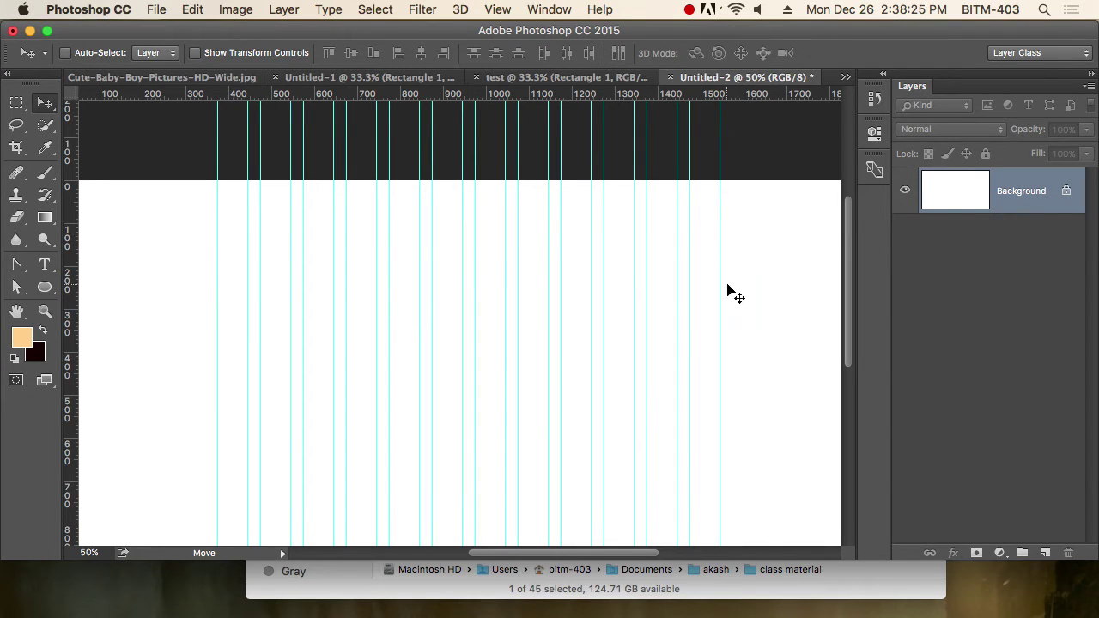
pyautogui.click(218, 210)
pyautogui.moveTo(218, 210); pyautogui.dragTo(507, 283)
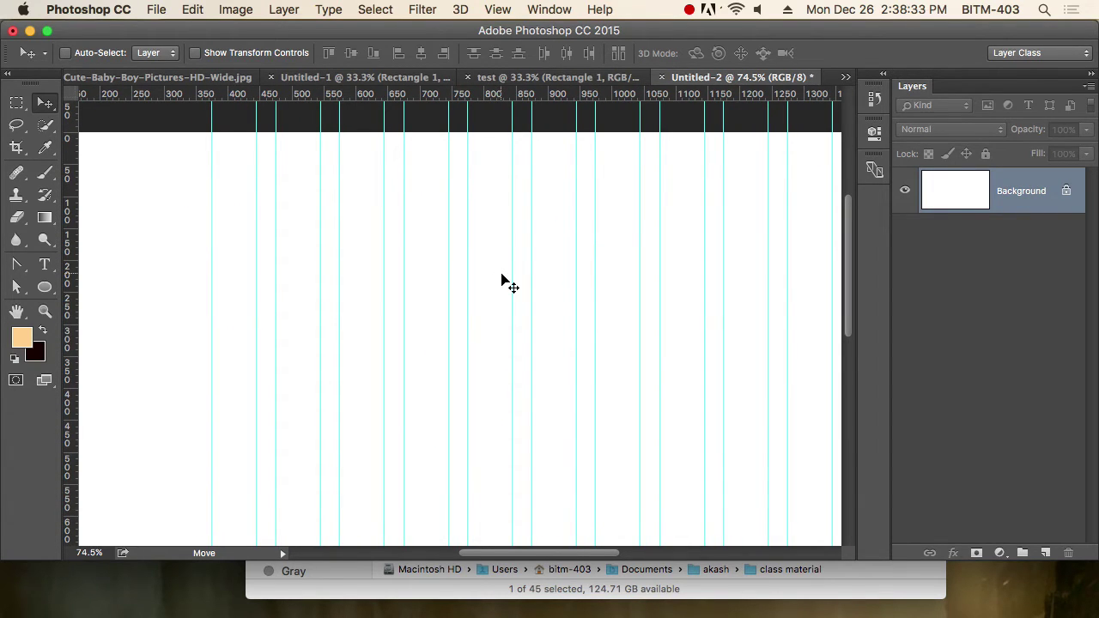
pyautogui.press('t')
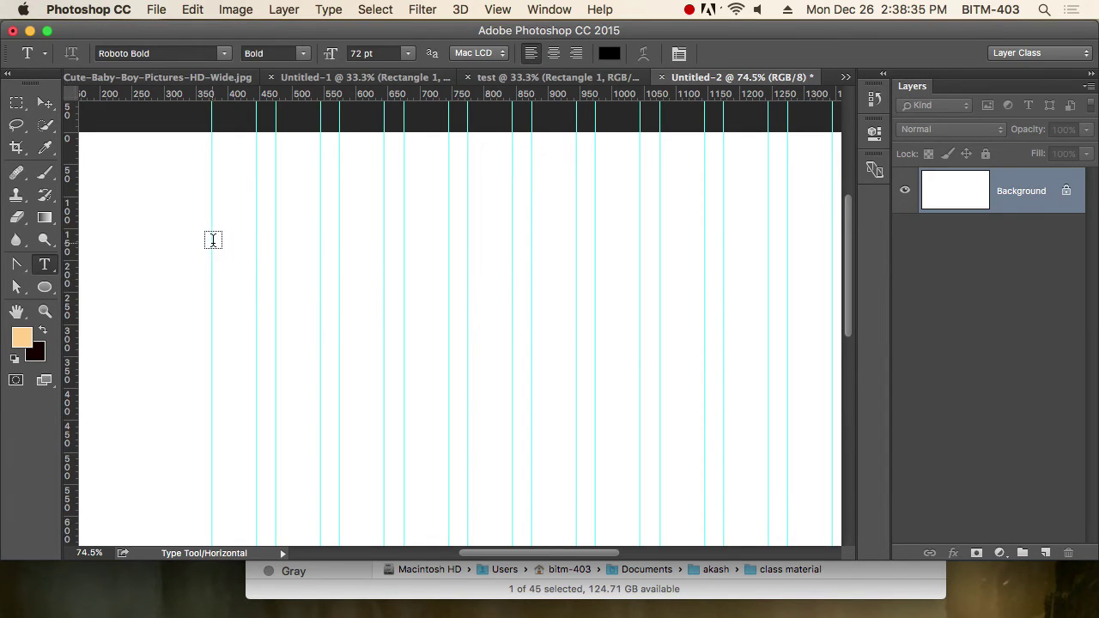
pyautogui.click(212, 240)
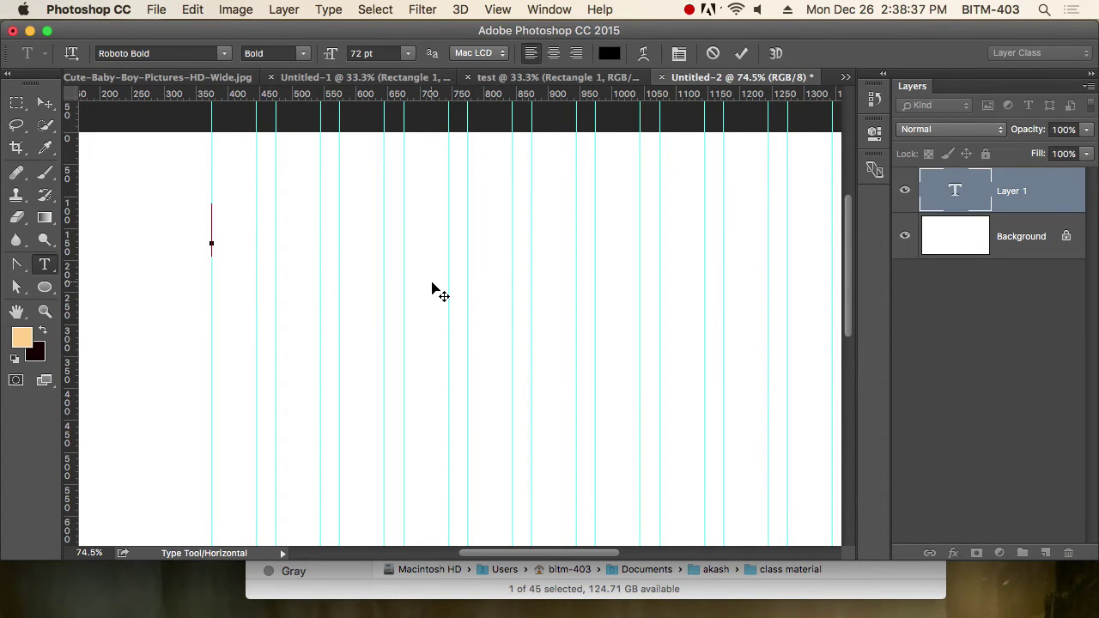
pyautogui.write('Head')
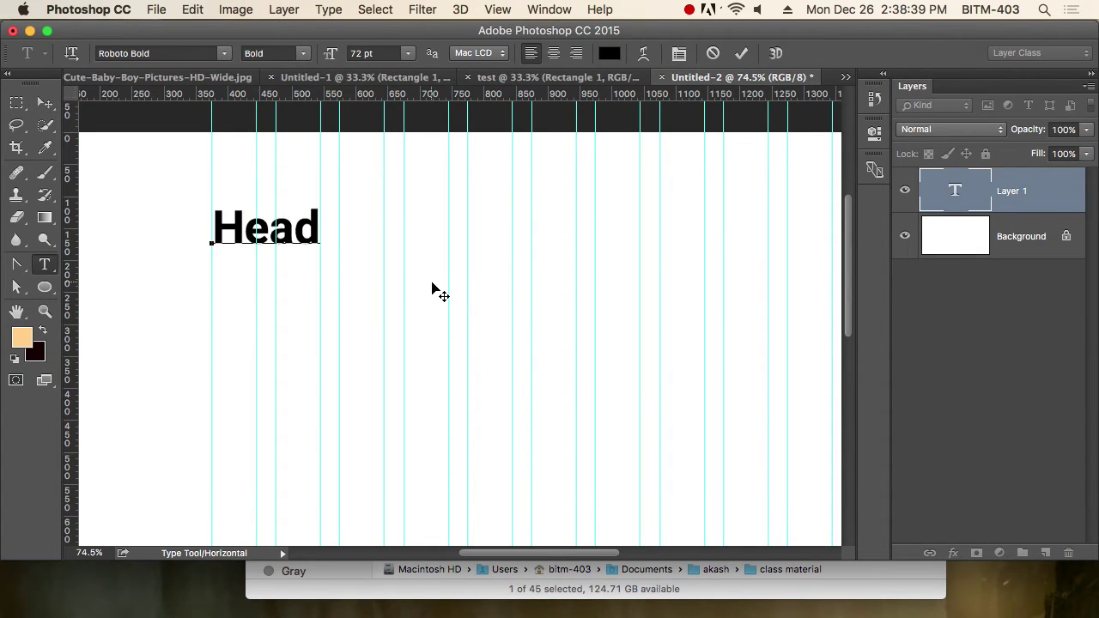
pyautogui.write('line')
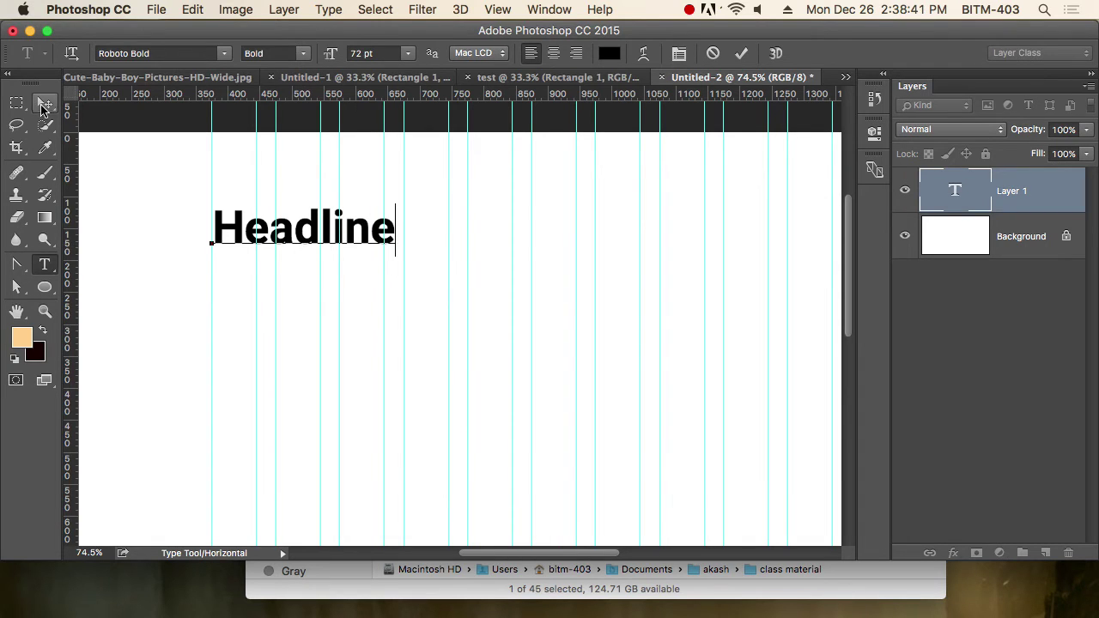
pyautogui.click(45, 104)
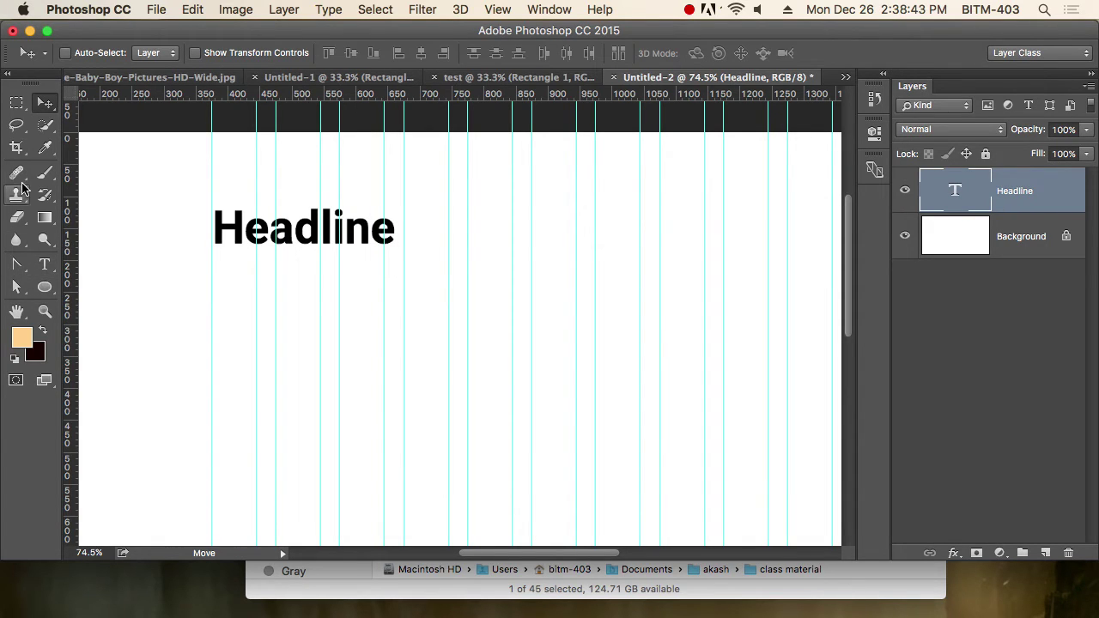
# Draw a rectangle about 370 x 275 px beneath the headline across the first four columns and fill it light gray.
pyautogui.click(44, 287)
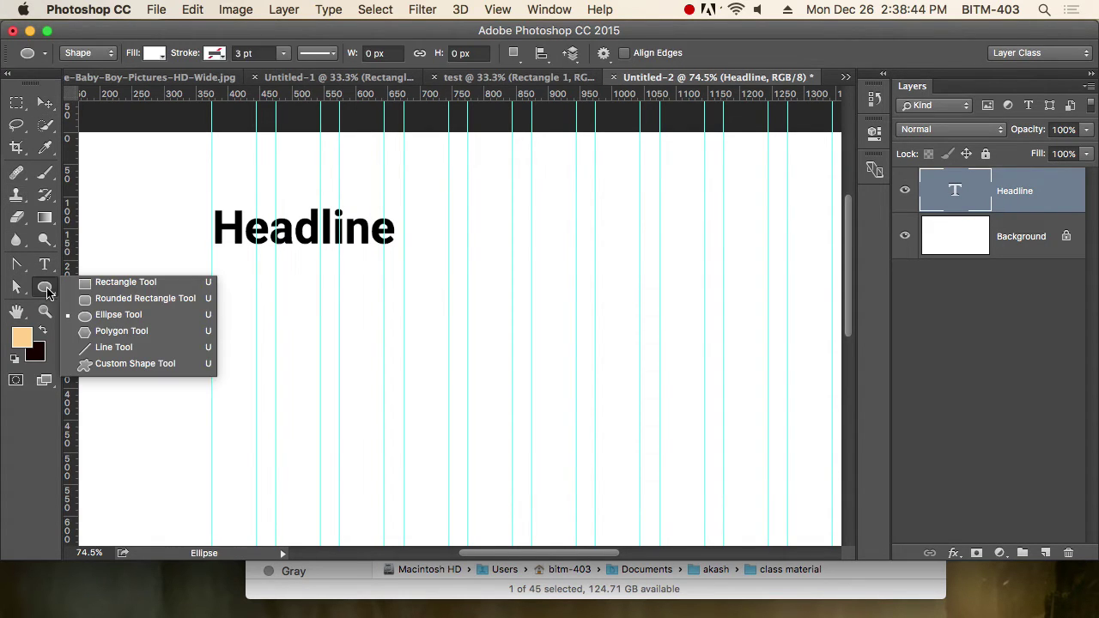
pyautogui.click(129, 283)
pyautogui.moveTo(213, 269); pyautogui.dragTo(450, 442)
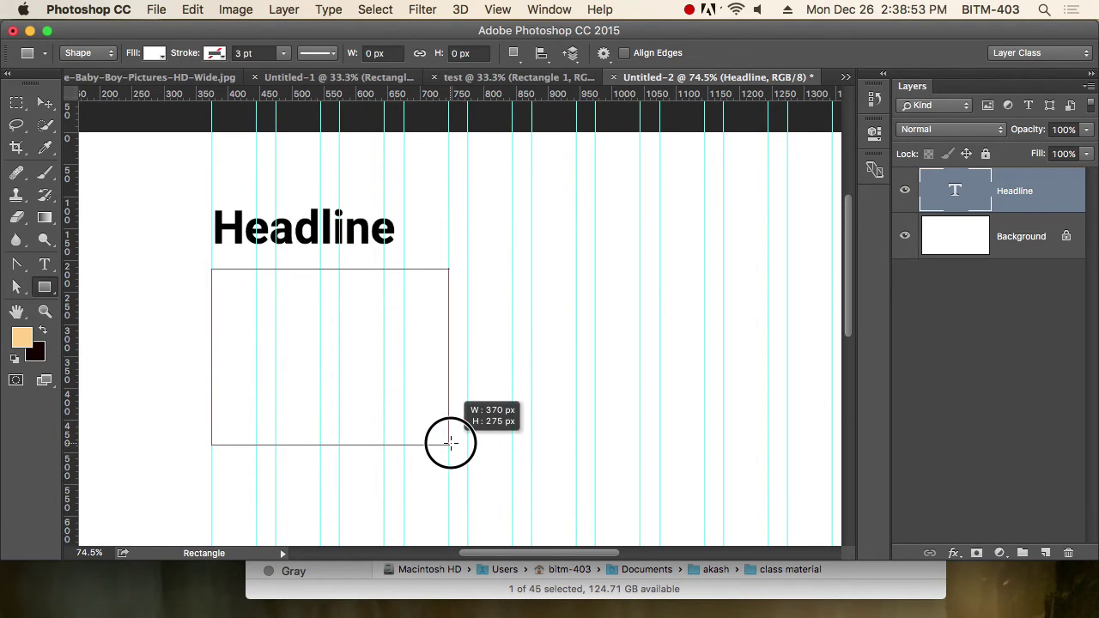
pyautogui.moveTo(450, 443); pyautogui.dragTo(449, 444)
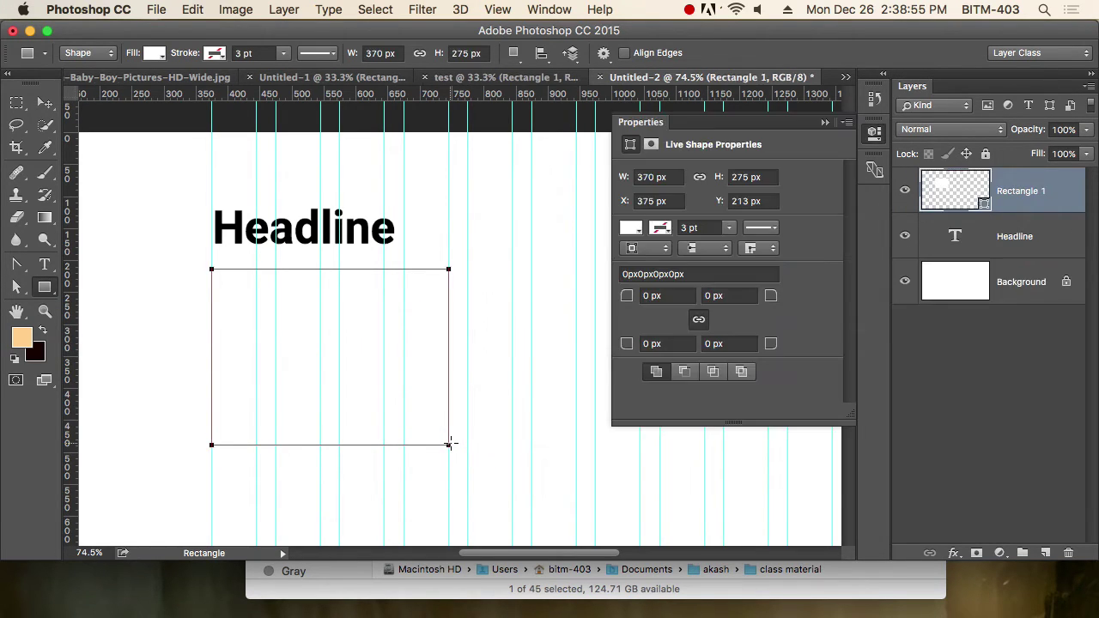
pyautogui.click(157, 53)
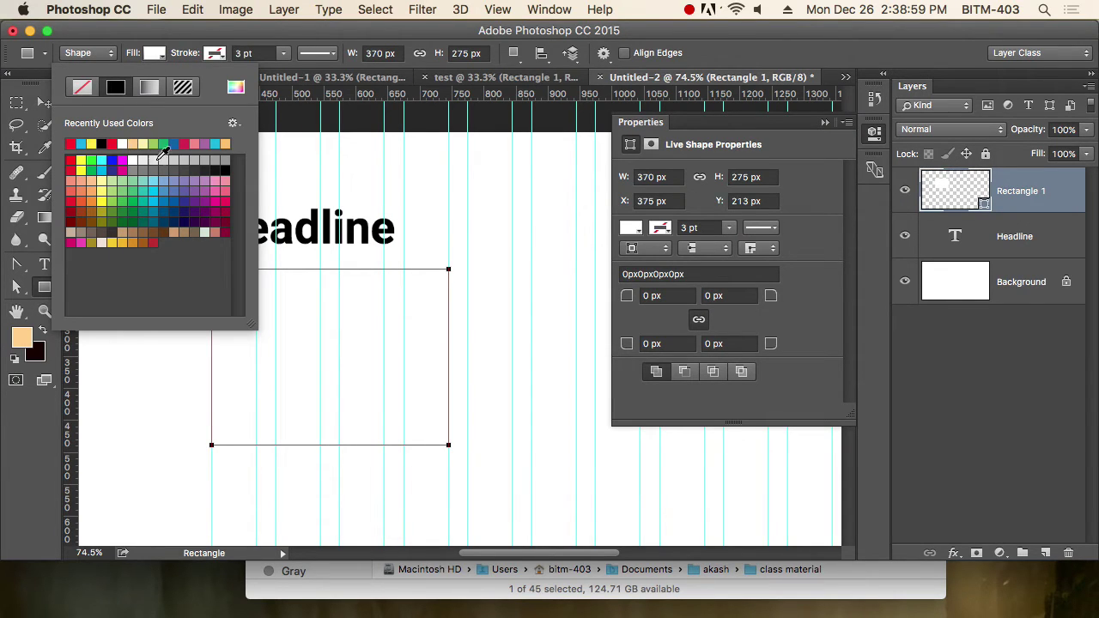
pyautogui.click(189, 161)
pyautogui.press('Return')
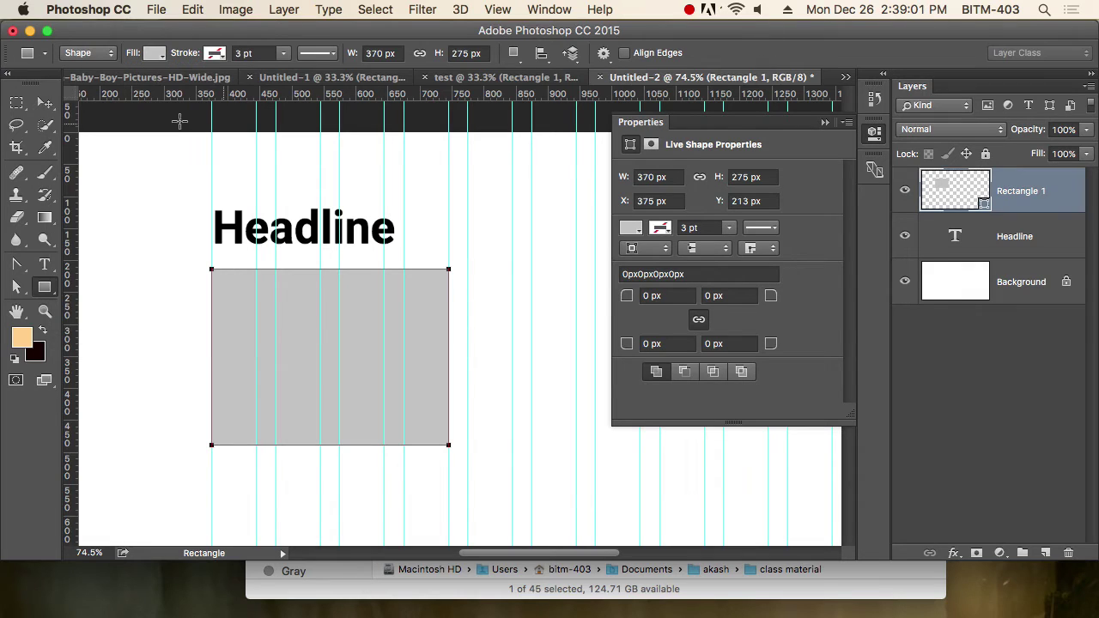
# Examine the gray rectangle's left and right edges against the column guides at 3200% magnification.
pyautogui.click(45, 103)
pyautogui.press('super')
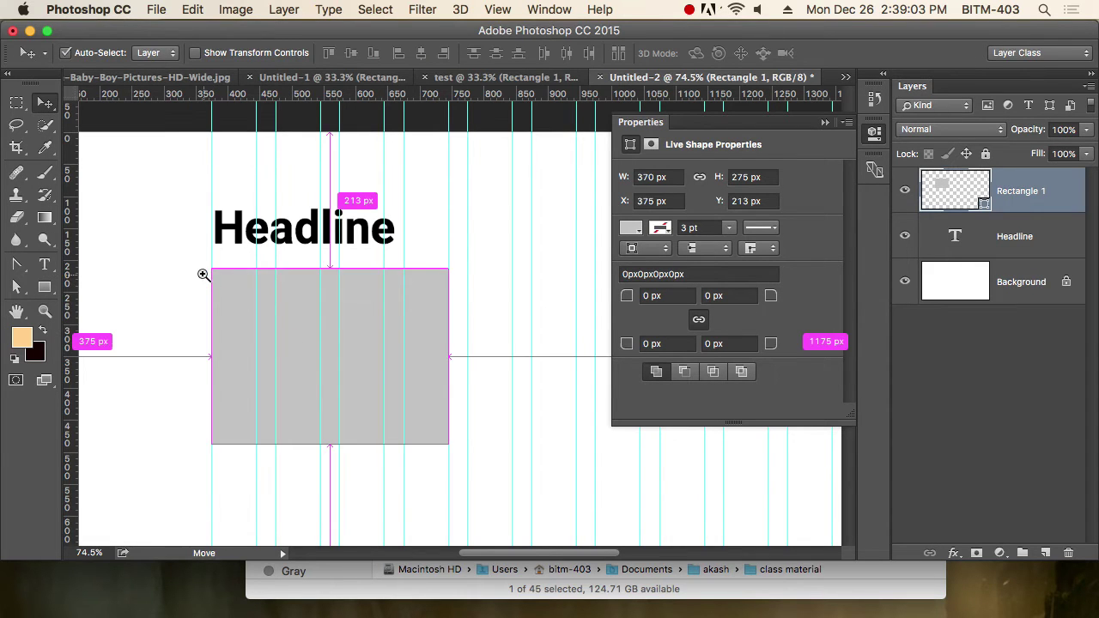
pyautogui.keyDown('super'); pyautogui.click(221, 296); pyautogui.keyUp('super')
pyautogui.moveTo(407, 353); pyautogui.dragTo(392, 246)
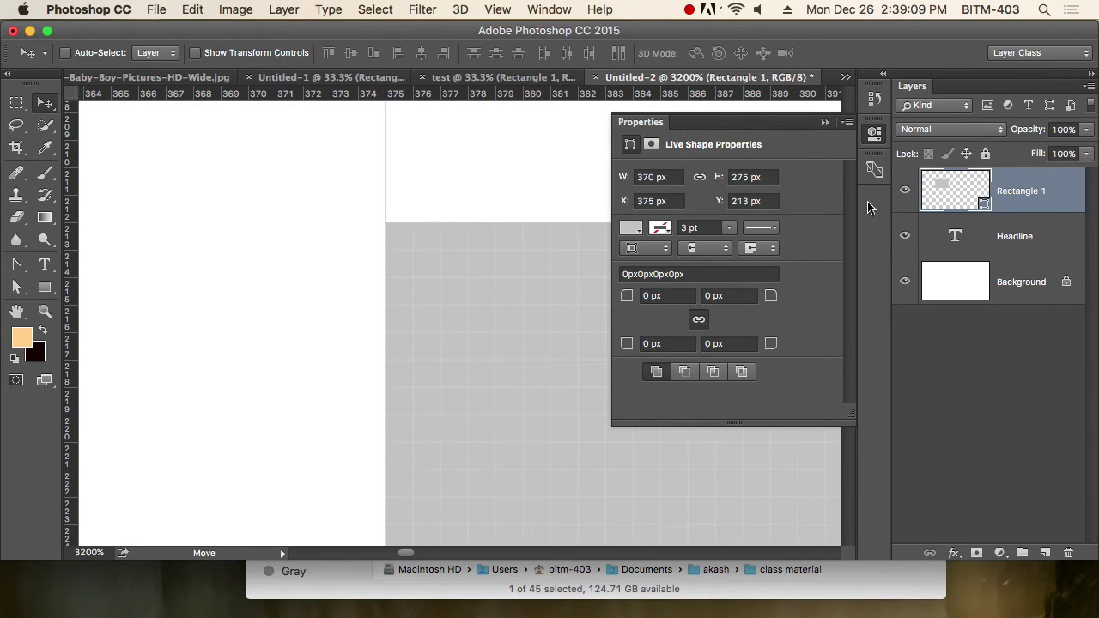
pyautogui.click(874, 133)
pyautogui.moveTo(607, 292); pyautogui.dragTo(530, 253)
pyautogui.click(554, 312)
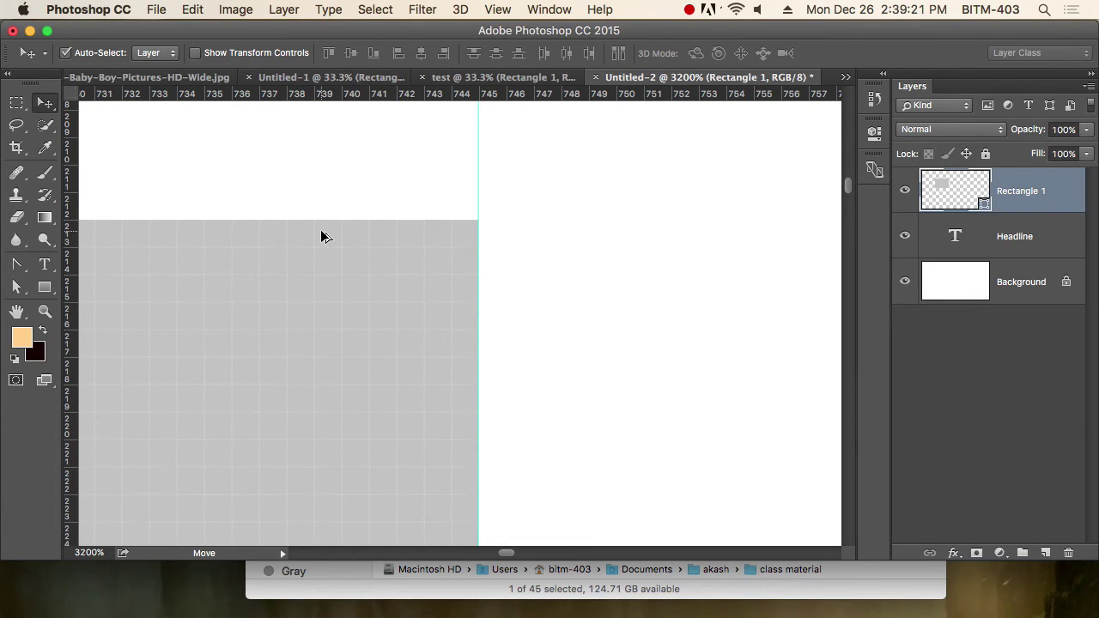
pyautogui.press('super+1')
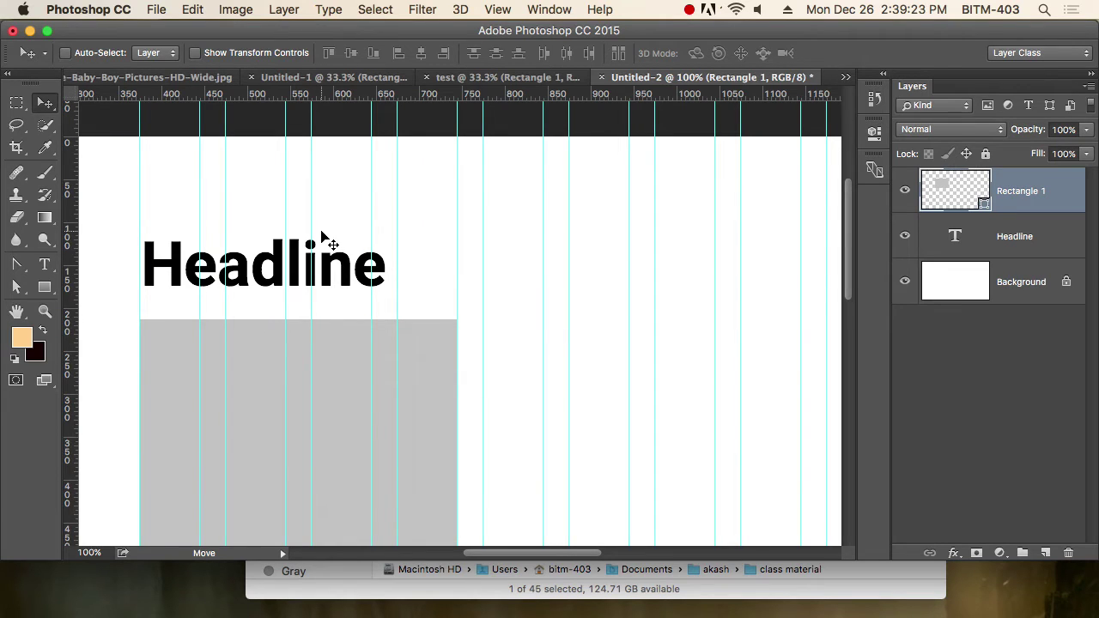
# Shorten the gray rectangle to a height of about 205 px by raising its two bottom corner points with Direct Selection.
pyautogui.scroll(-3, 506, 241)
pyautogui.hscroll(-1, 506, 241)
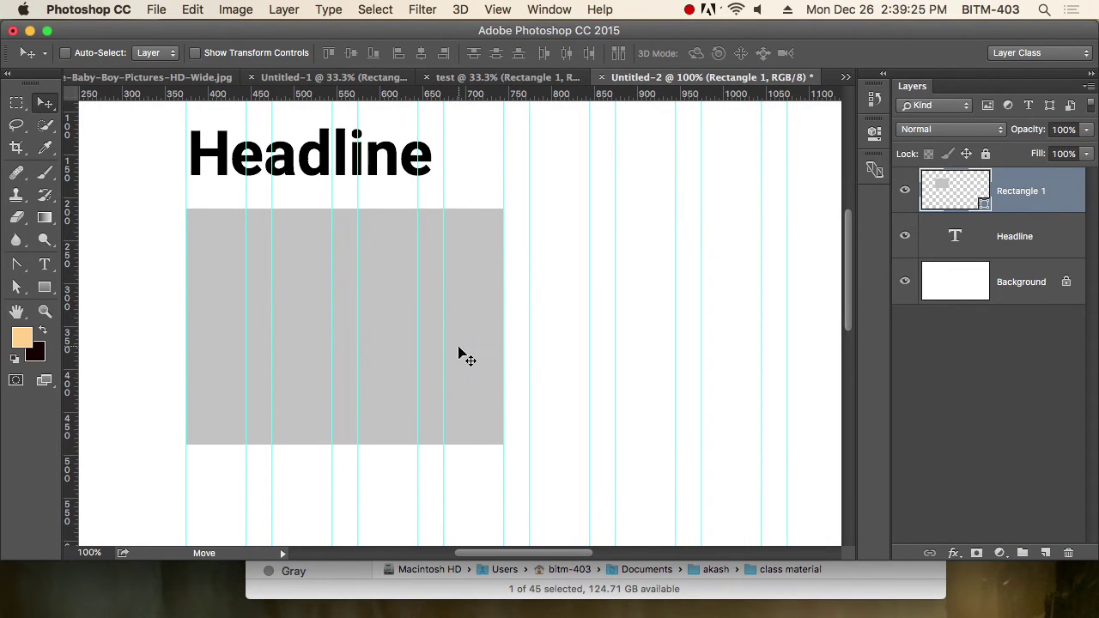
pyautogui.press('a')
pyautogui.moveTo(544, 469); pyautogui.dragTo(158, 420)
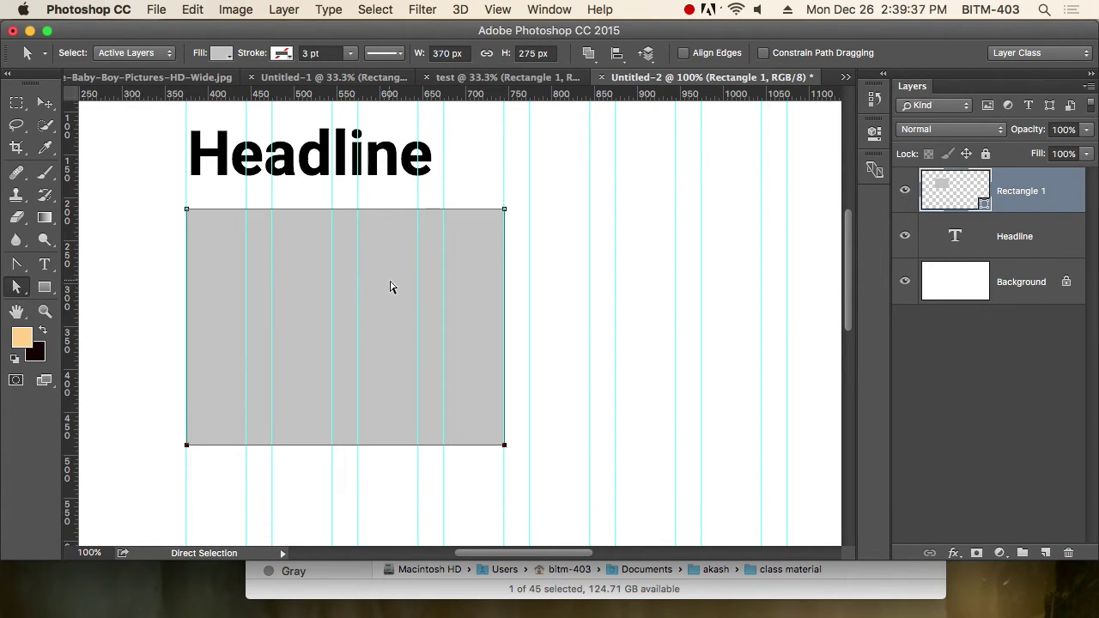
pyautogui.moveTo(552, 465); pyautogui.dragTo(149, 405)
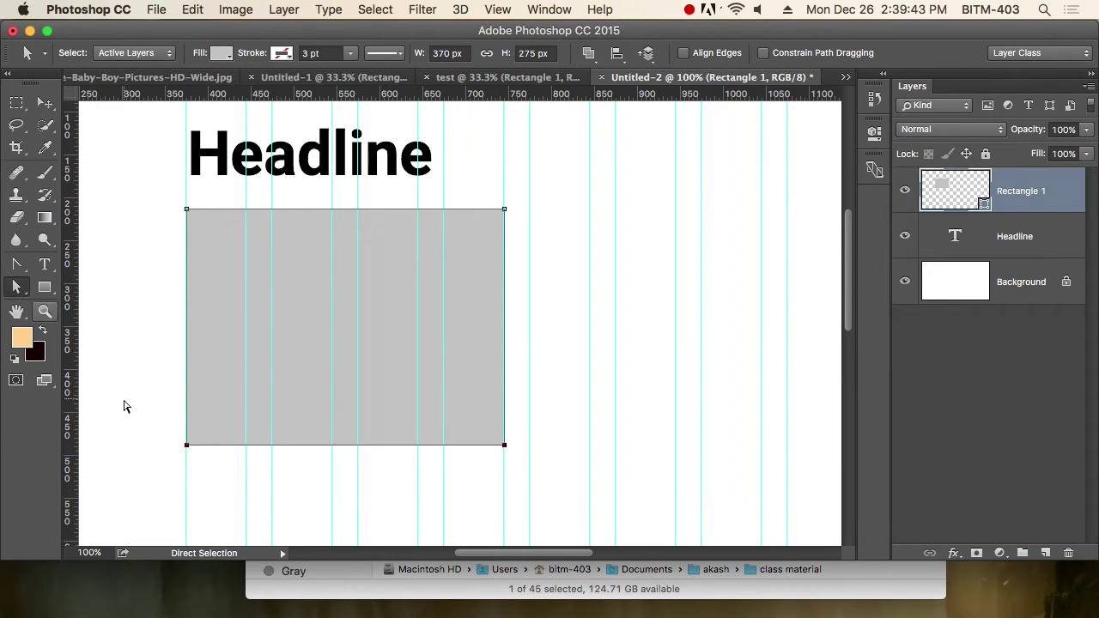
pyautogui.click(506, 446)
pyautogui.moveTo(505, 445); pyautogui.dragTo(505, 385)
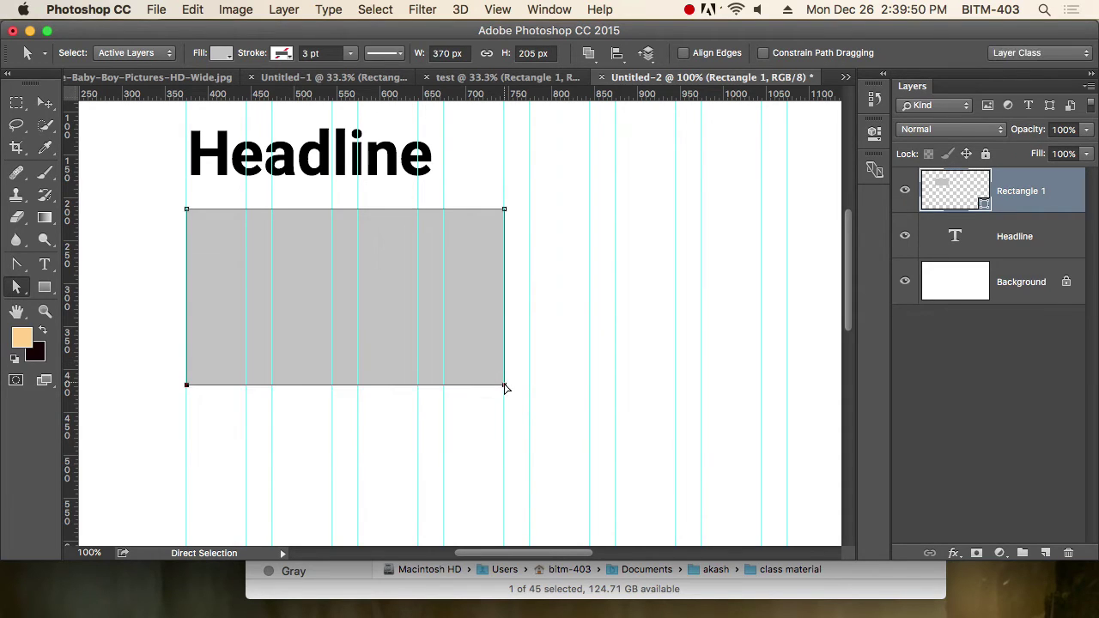
pyautogui.click(550, 401)
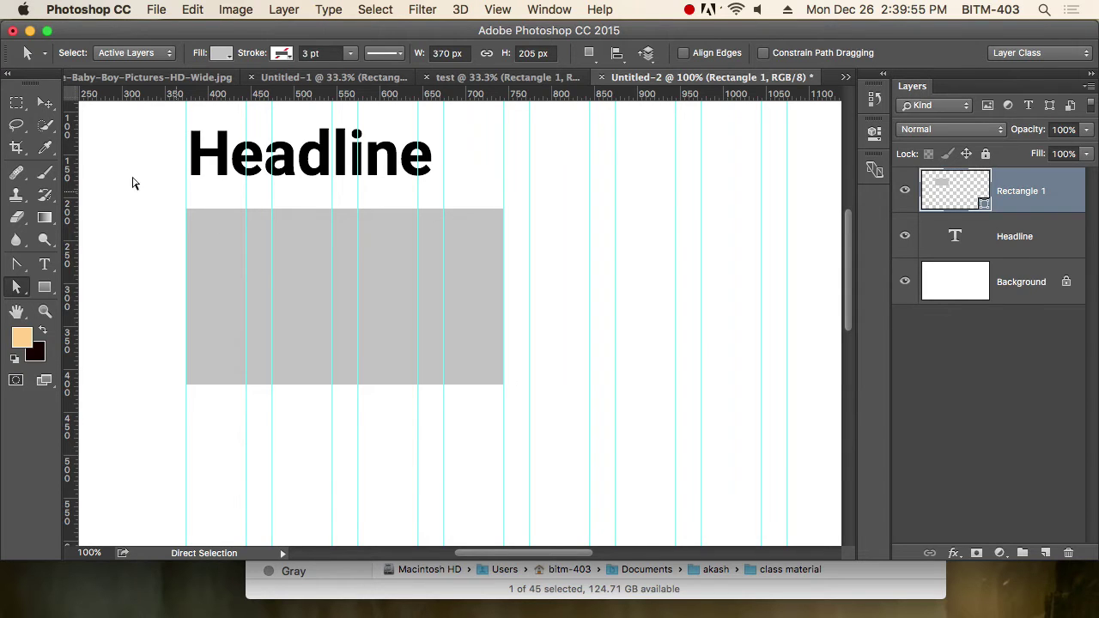
# Create a paragraph text box beneath the gray rectangle, spanning the first four columns, and enter "gsgdfgd".
pyautogui.click(45, 103)
pyautogui.keyDown('alt'); pyautogui.click(396, 365); pyautogui.keyUp('alt')
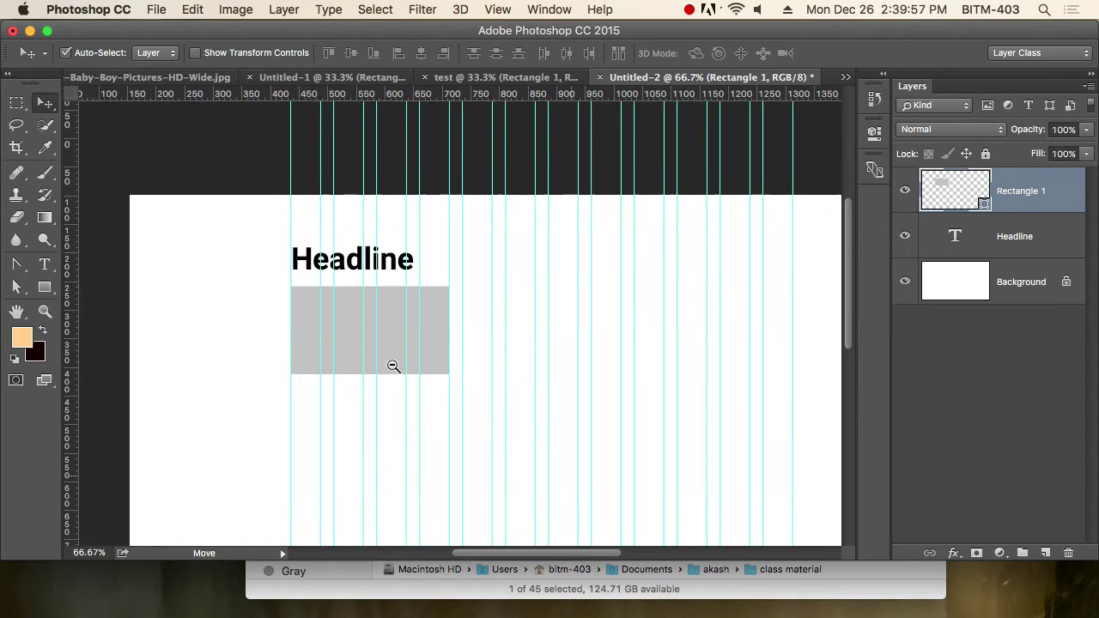
pyautogui.keyDown('ctrl'); pyautogui.click(344, 314); pyautogui.keyUp('ctrl')
pyautogui.moveTo(383, 334); pyautogui.dragTo(490, 363)
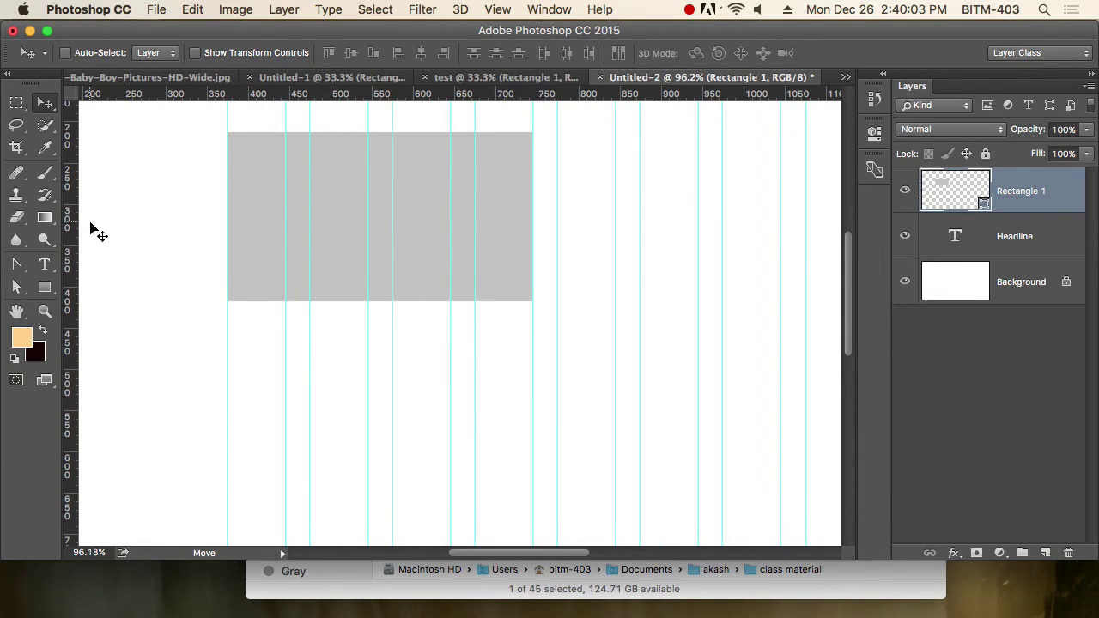
pyautogui.click(44, 264)
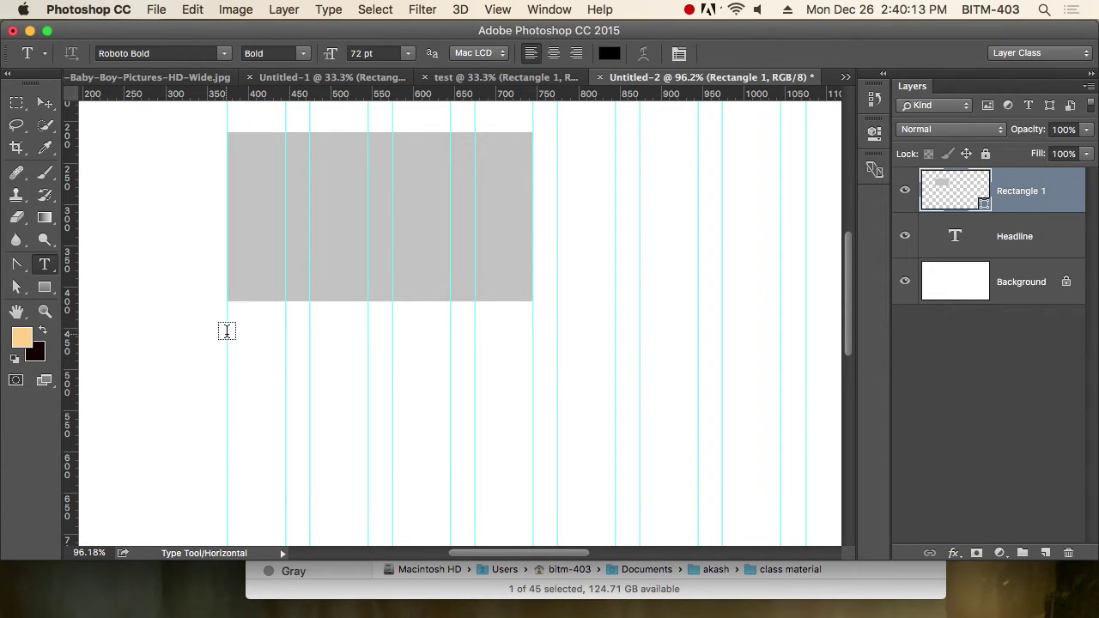
pyautogui.moveTo(227, 331); pyautogui.dragTo(535, 464)
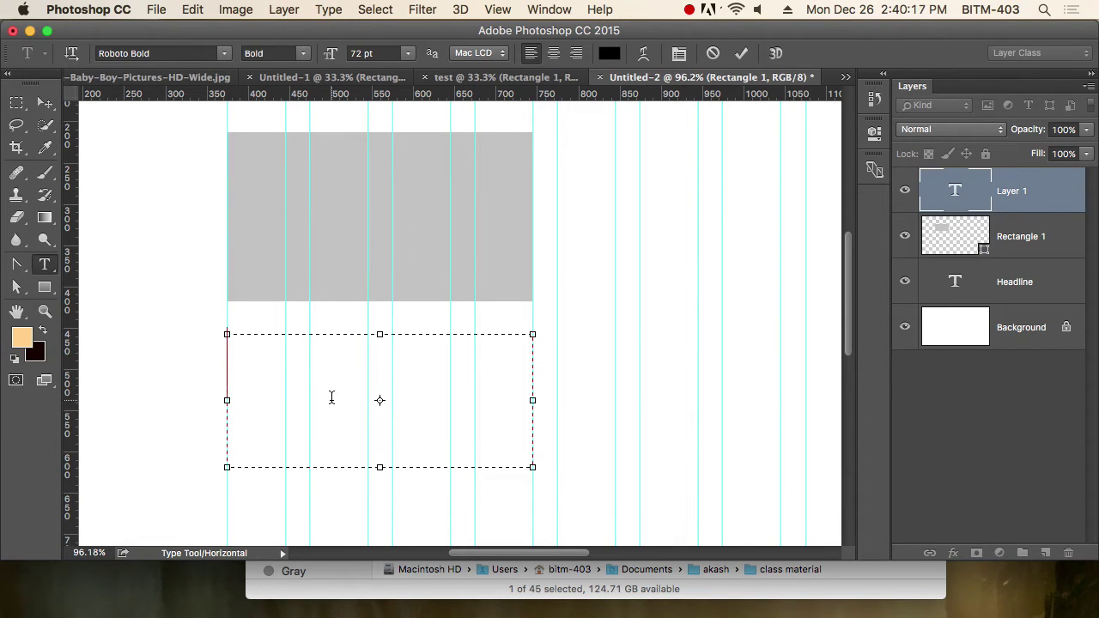
pyautogui.write('gsgdfgd')
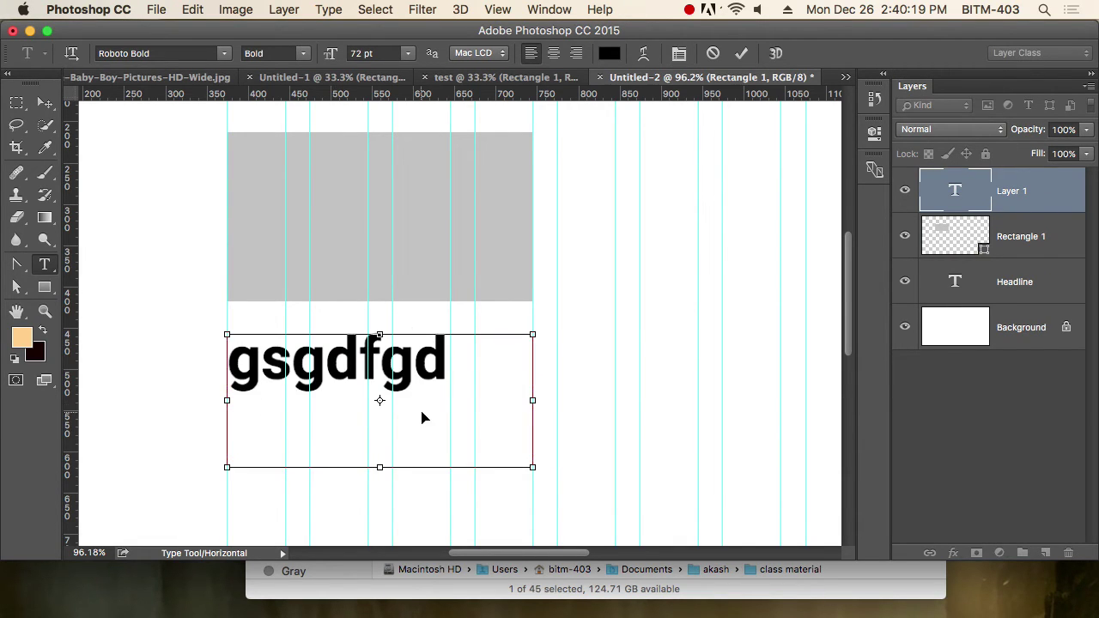
# Replace all text in the paragraph box with Lorem Ipsum placeholder text.
pyautogui.press('super+a')
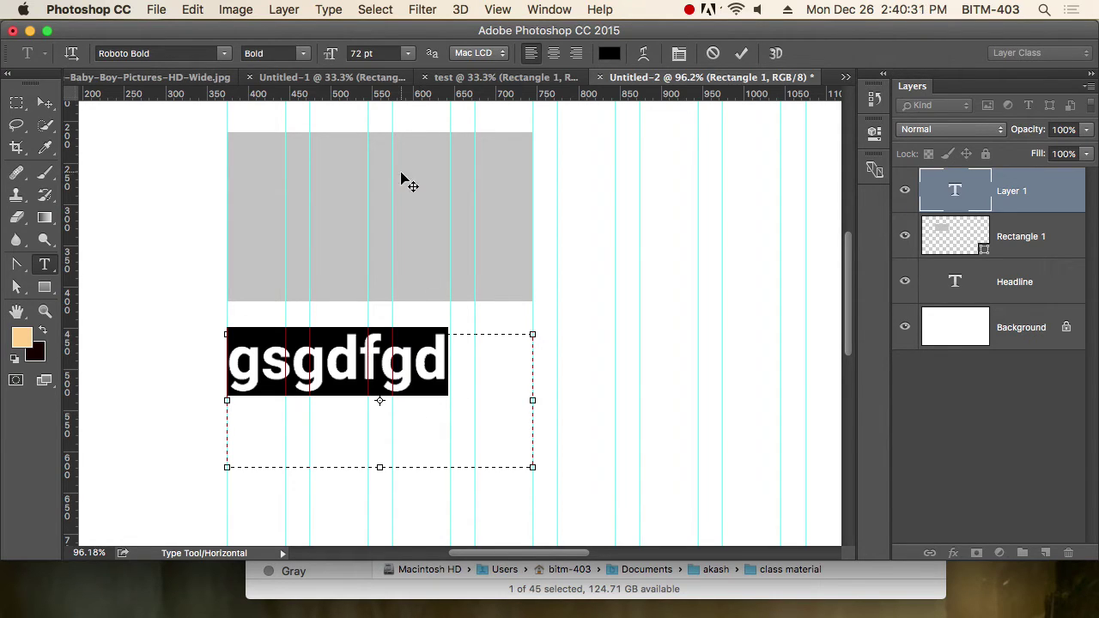
pyautogui.click(329, 10)
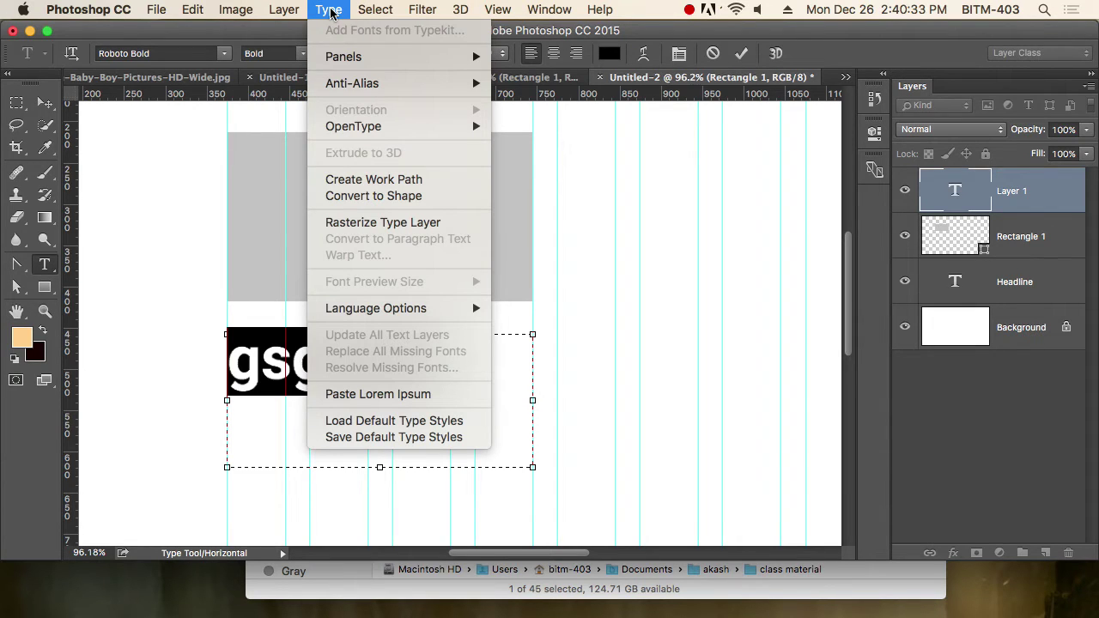
pyautogui.click(419, 397)
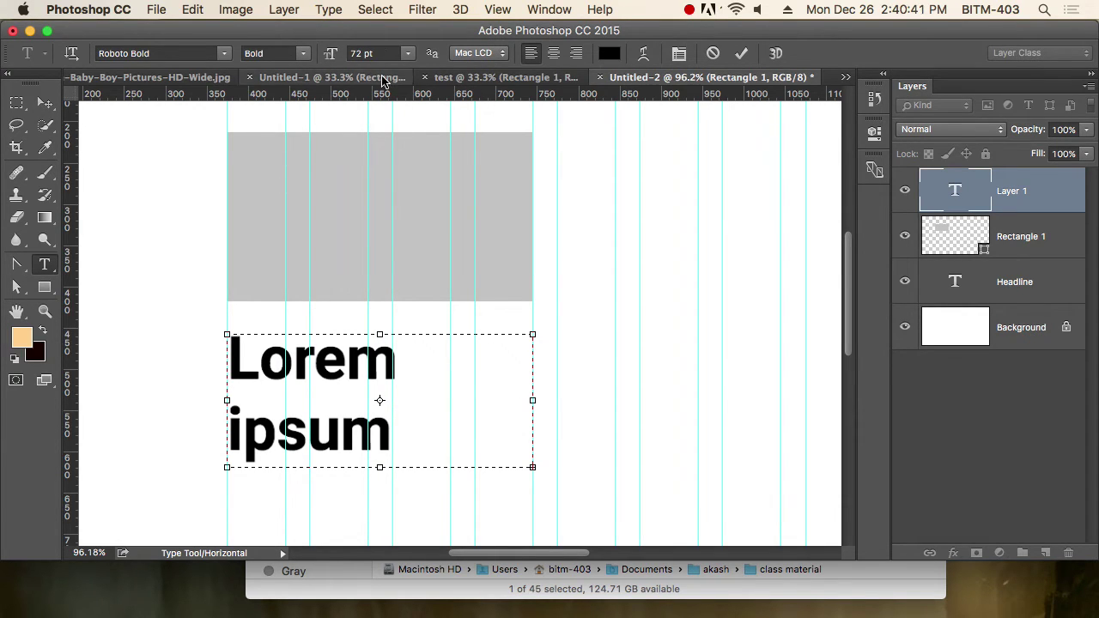
# Set the font size of the whole Lorem Ipsum paragraph to 16 pt.
pyautogui.press('super+a')
pyautogui.click(368, 53)
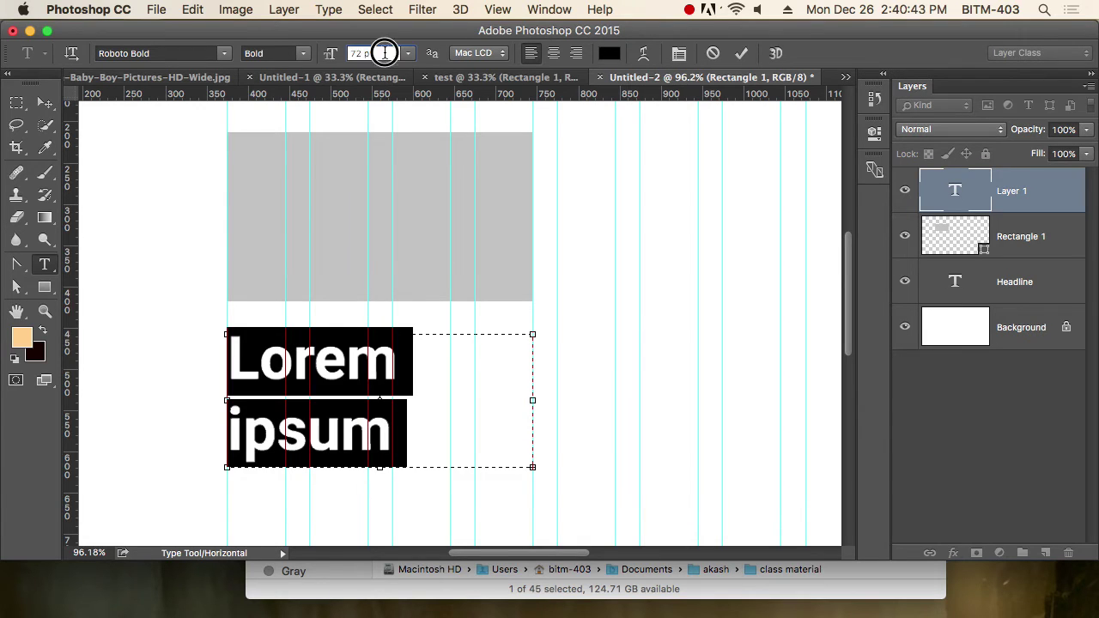
pyautogui.write('16')
pyautogui.press('Return')
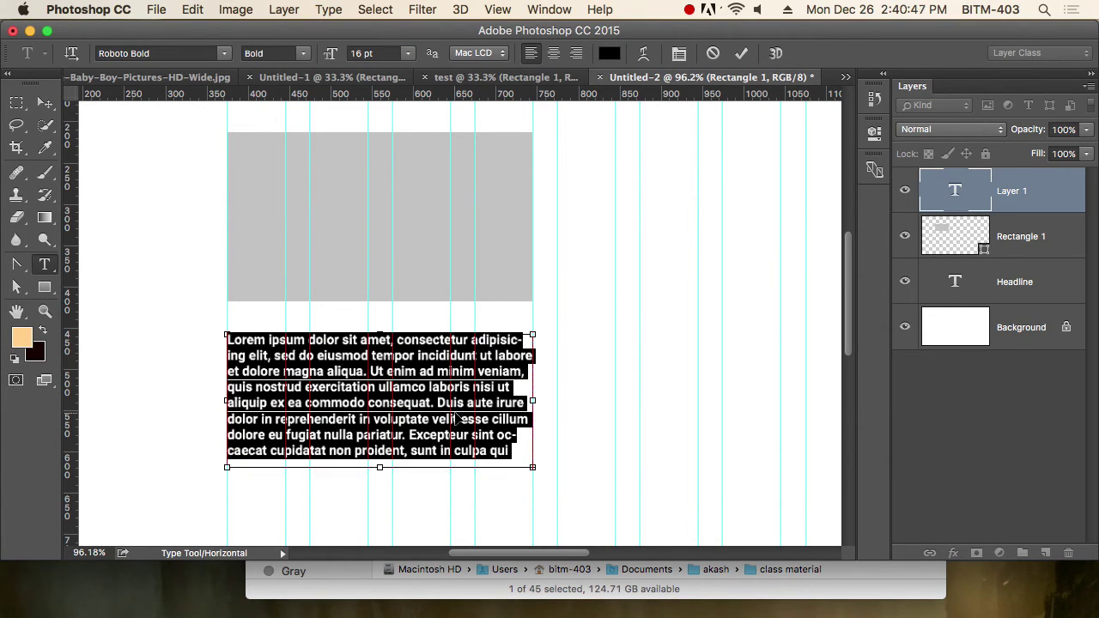
# Set the paragraph's leading to 28 pt and its font style to Roboto Light.
pyautogui.press('super+t')
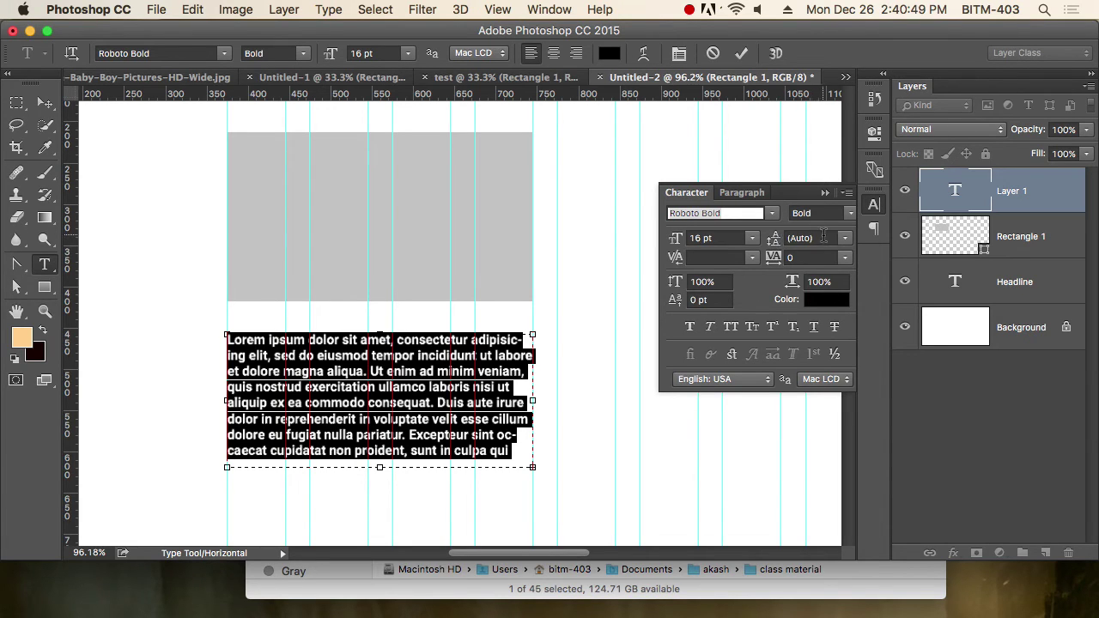
pyautogui.click(811, 238)
pyautogui.write('28')
pyautogui.press('Return')
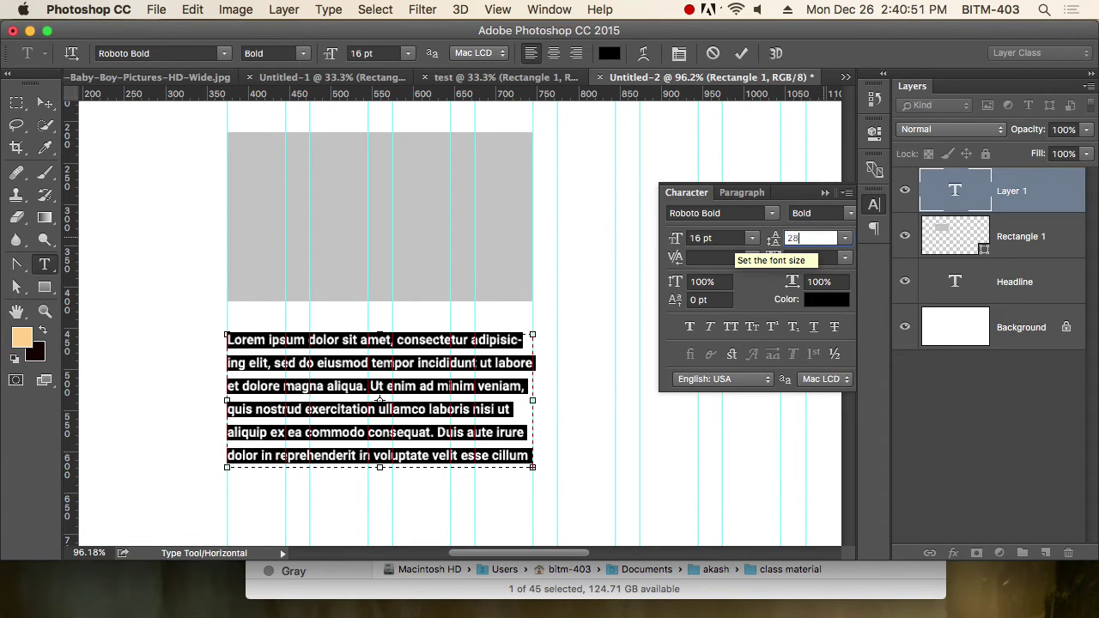
pyautogui.click(852, 215)
pyautogui.click(842, 230)
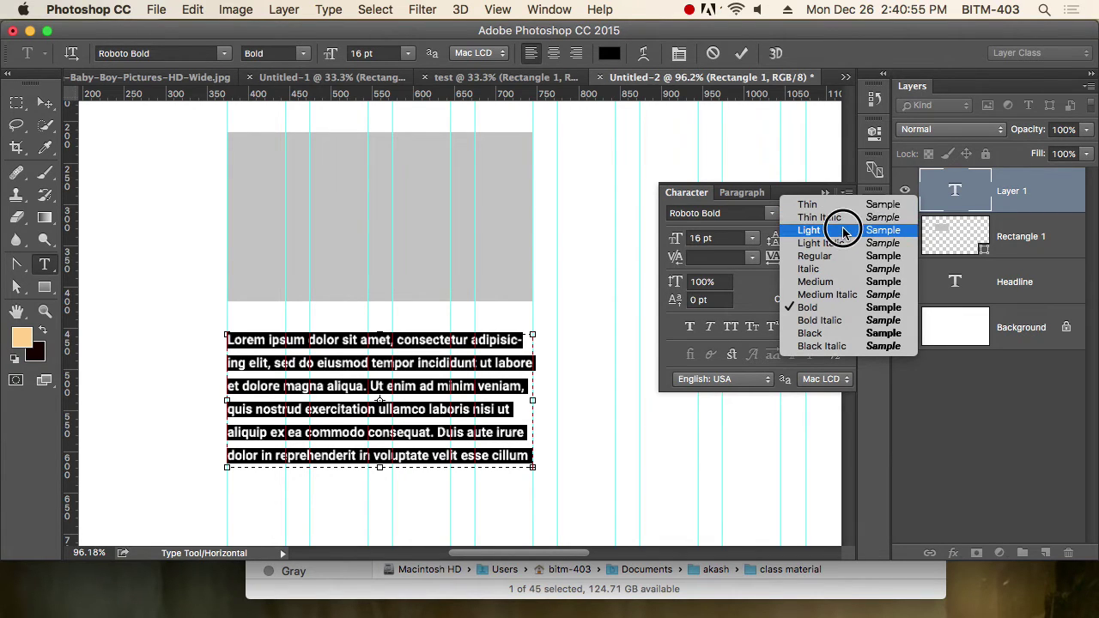
pyautogui.click(874, 204)
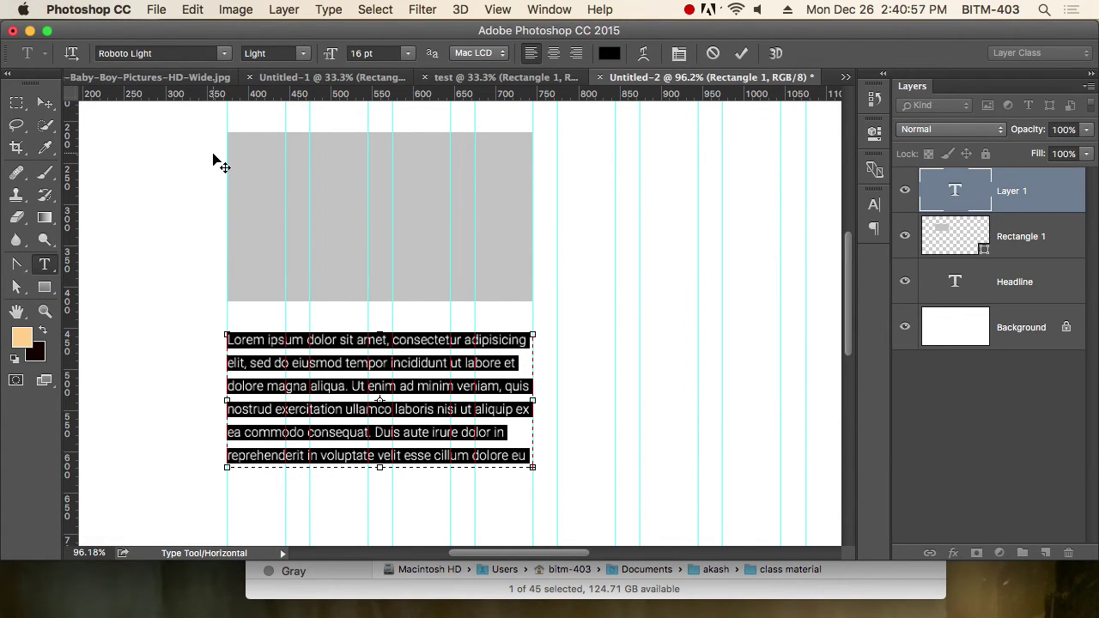
# Commit the Lorem Ipsum paragraph's formatting and inspect its text and spacing beneath the gray rectangle.
pyautogui.click(47, 103)
pyautogui.moveTo(215, 332); pyautogui.dragTo(312, 391)
pyautogui.hscroll(15, 312, 392)
pyautogui.scroll(-3, 309, 378)
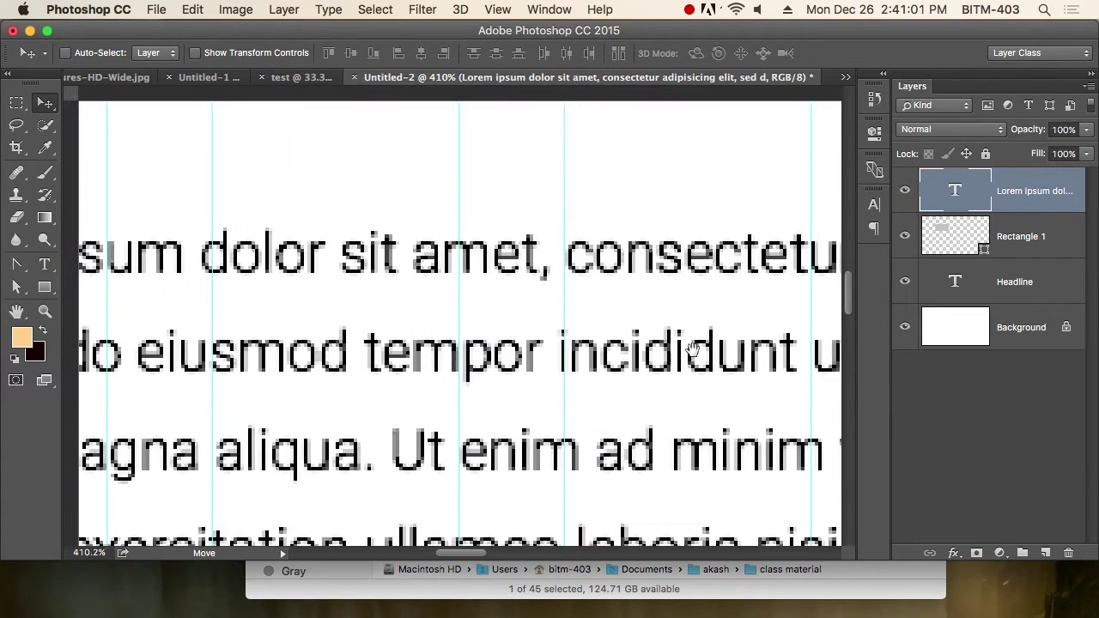
pyautogui.keyDown('alt'); pyautogui.click(702, 325); pyautogui.keyUp('alt')
pyautogui.keyDown('alt'); pyautogui.click(717, 297); pyautogui.keyUp('alt')
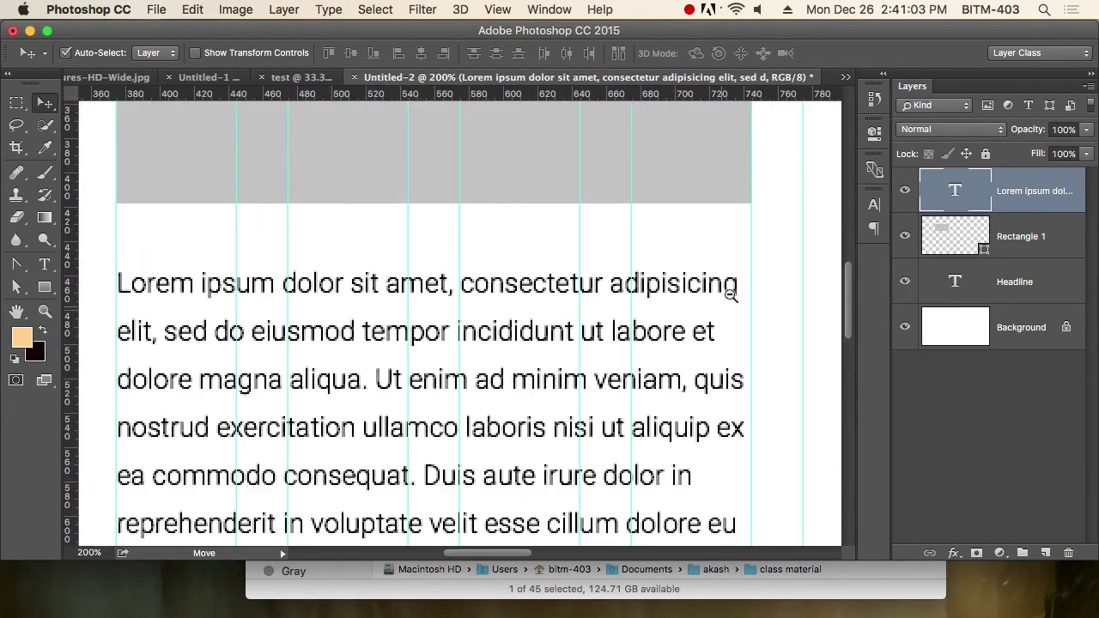
pyautogui.keyDown('alt'); pyautogui.click(408, 312); pyautogui.keyUp('alt')
pyautogui.moveTo(417, 297); pyautogui.dragTo(437, 351)
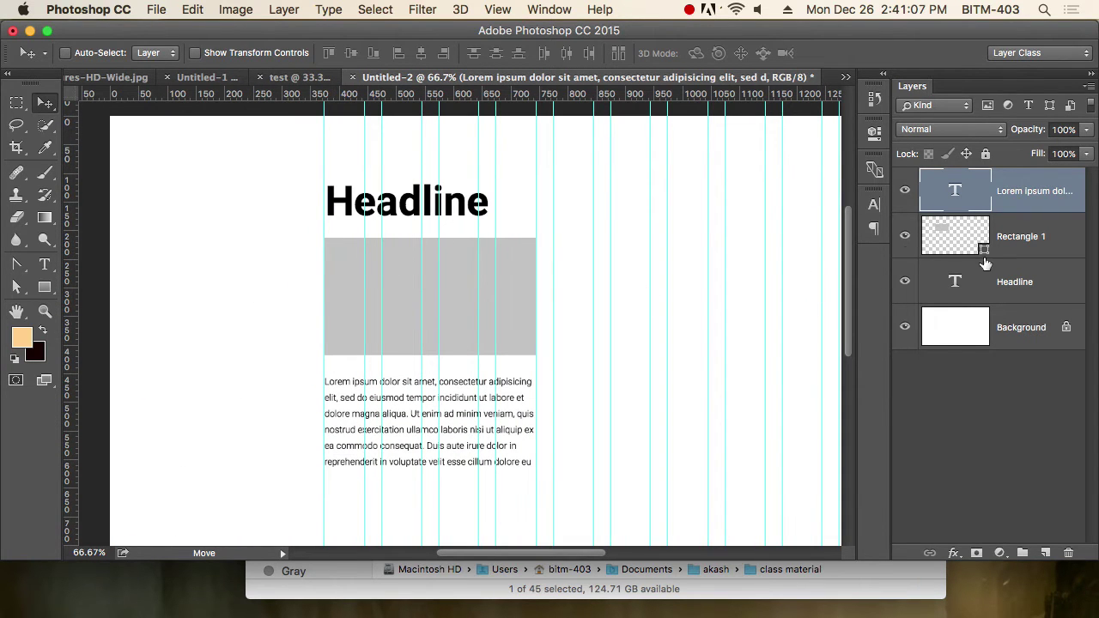
# Check the Headline layer's gap to the gray rectangle and nudge the headline up 1 px.
pyautogui.click(1005, 281)
pyautogui.moveTo(332, 196); pyautogui.dragTo(450, 261)
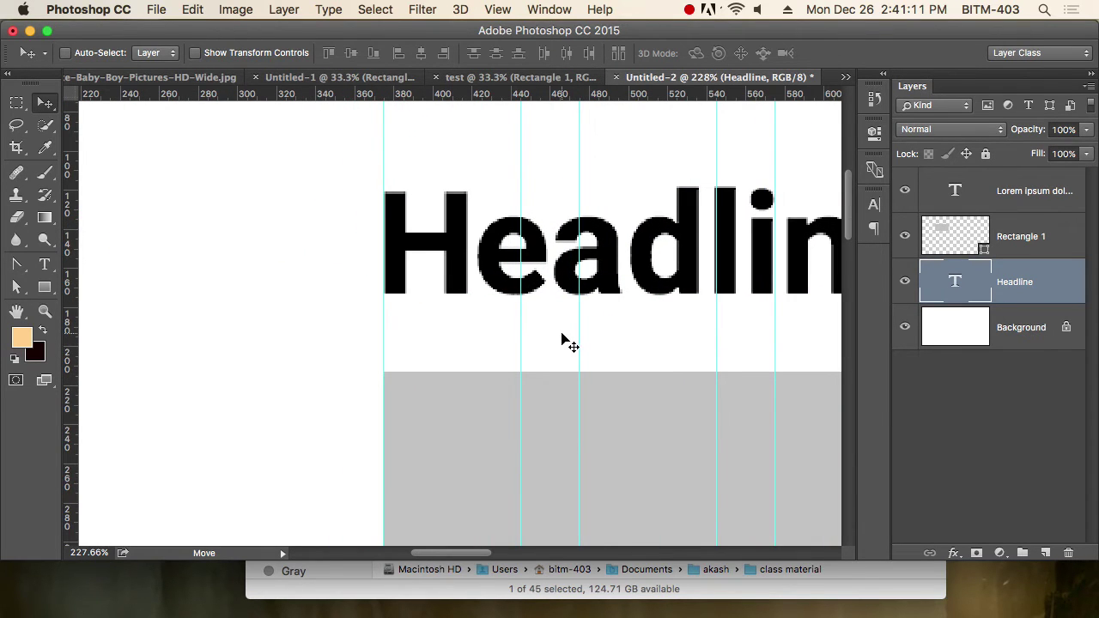
pyautogui.moveTo(564, 341); pyautogui.dragTo(432, 306)
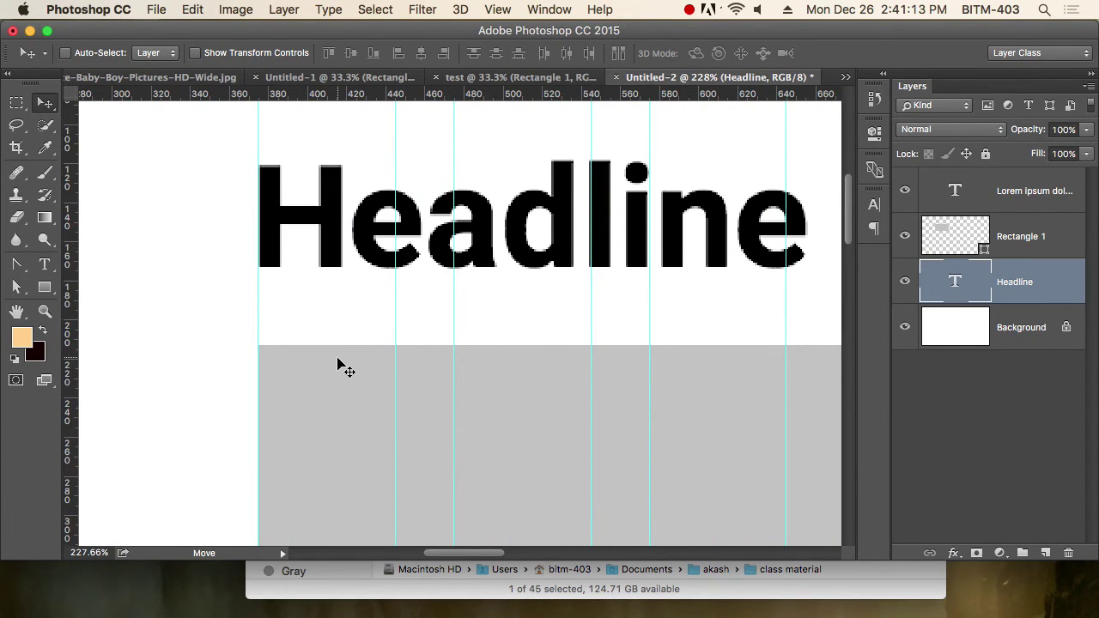
pyautogui.doubleClick(1018, 283)
pyautogui.press('Return')
pyautogui.press('super')
pyautogui.press('super')
pyautogui.press('super')
pyautogui.press('Up')
pyautogui.press('super')
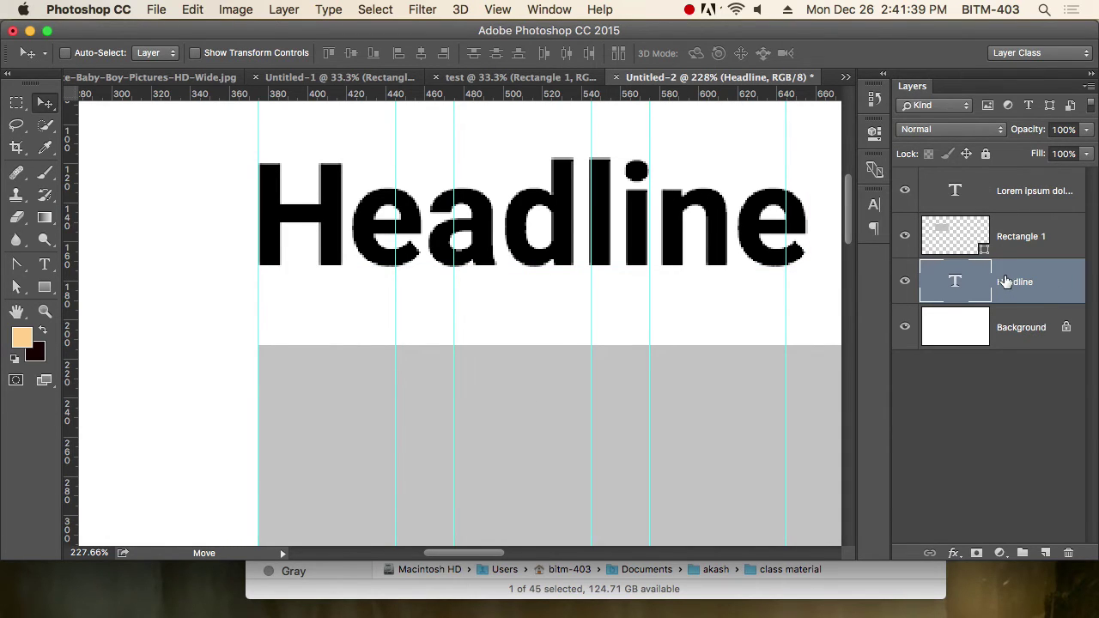
# Reorder the layers so that Headline is on top and the Lorem Ipsum text sits below Rectangle 1.
pyautogui.moveTo(1015, 283)
pyautogui.mouseDown()
pyautogui.moveTo(1022, 193)
pyautogui.moveTo(1007, 289)
pyautogui.mouseUp()
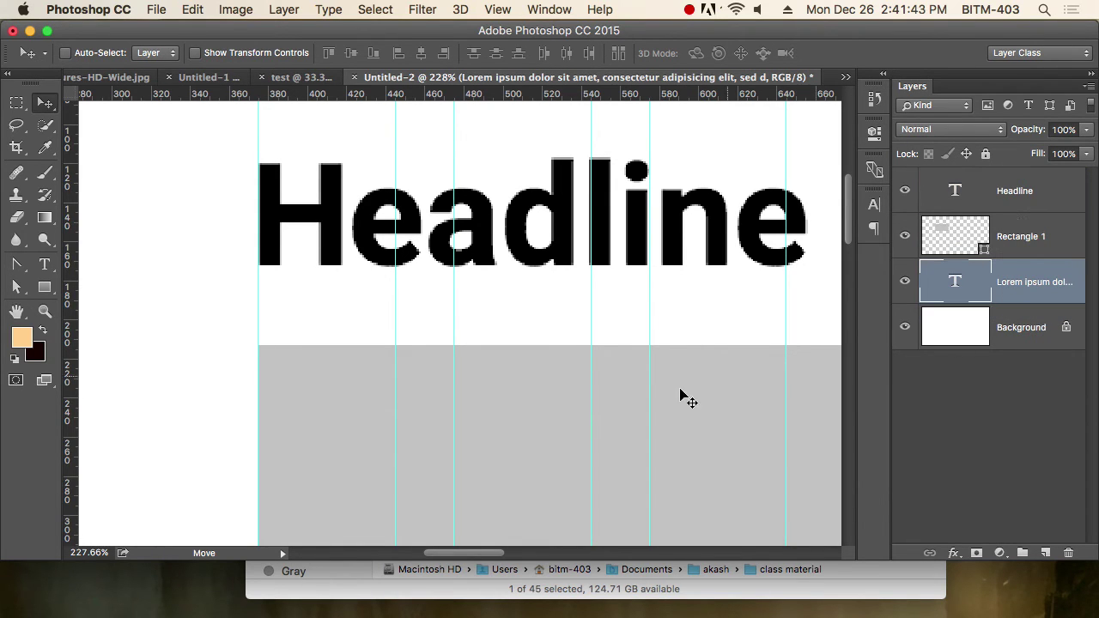
pyautogui.keyDown('alt'); pyautogui.keyDown('super'); pyautogui.click(589, 425); pyautogui.keyUp('super'); pyautogui.keyUp('alt')
pyautogui.keyDown('alt'); pyautogui.keyDown('super'); pyautogui.click(591, 421); pyautogui.keyUp('super'); pyautogui.keyUp('alt')
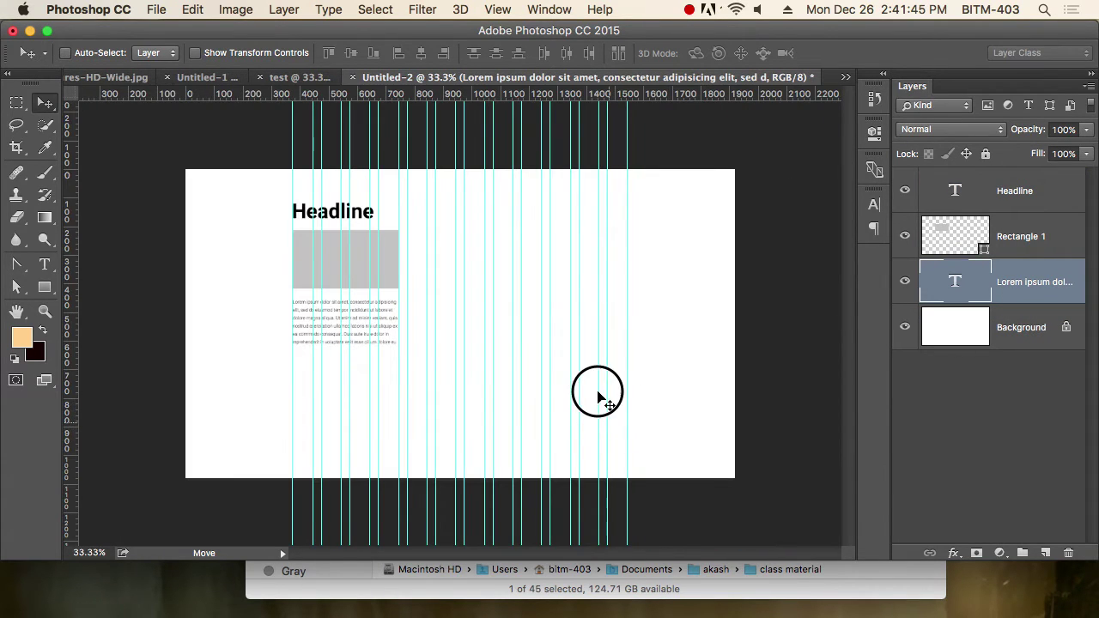
pyautogui.keyDown('super'); pyautogui.click(343, 289); pyautogui.keyUp('super')
pyautogui.keyDown('super'); pyautogui.click(341, 283); pyautogui.keyUp('super')
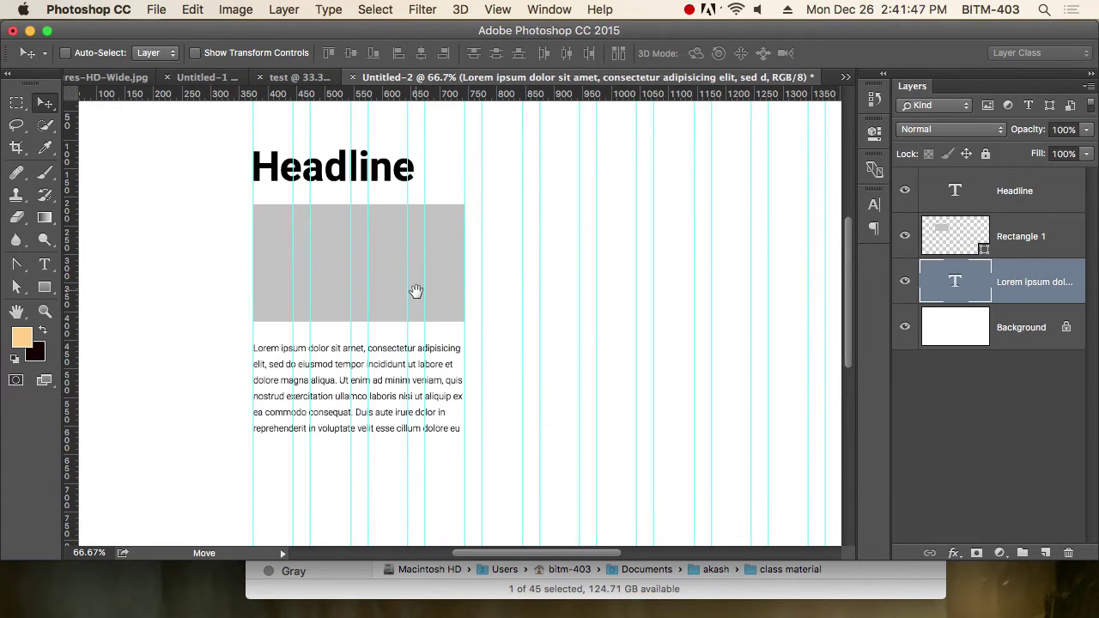
pyautogui.keyDown('super'); pyautogui.click(257, 167); pyautogui.keyUp('super')
pyautogui.scroll(-2, 440, 300)
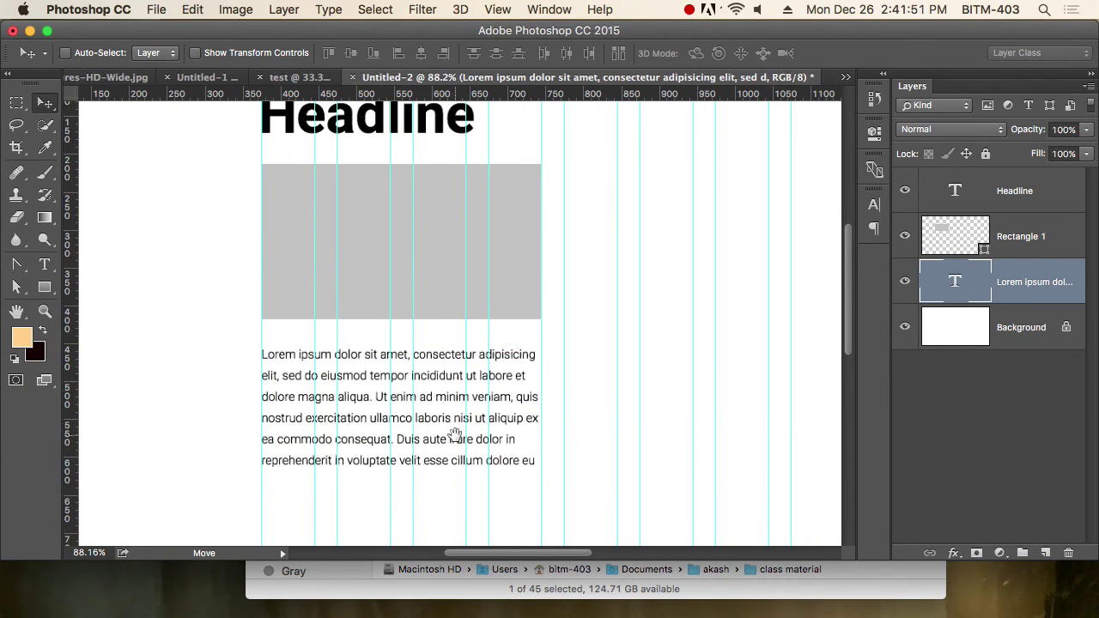
# Draw a rectangle of about 100 × 39 px beneath the paragraph, starting at the first guide, and fill it light gray.
pyautogui.scroll(-6, 452, 432)
pyautogui.keyDown('super'); pyautogui.click(404, 323); pyautogui.keyUp('super')
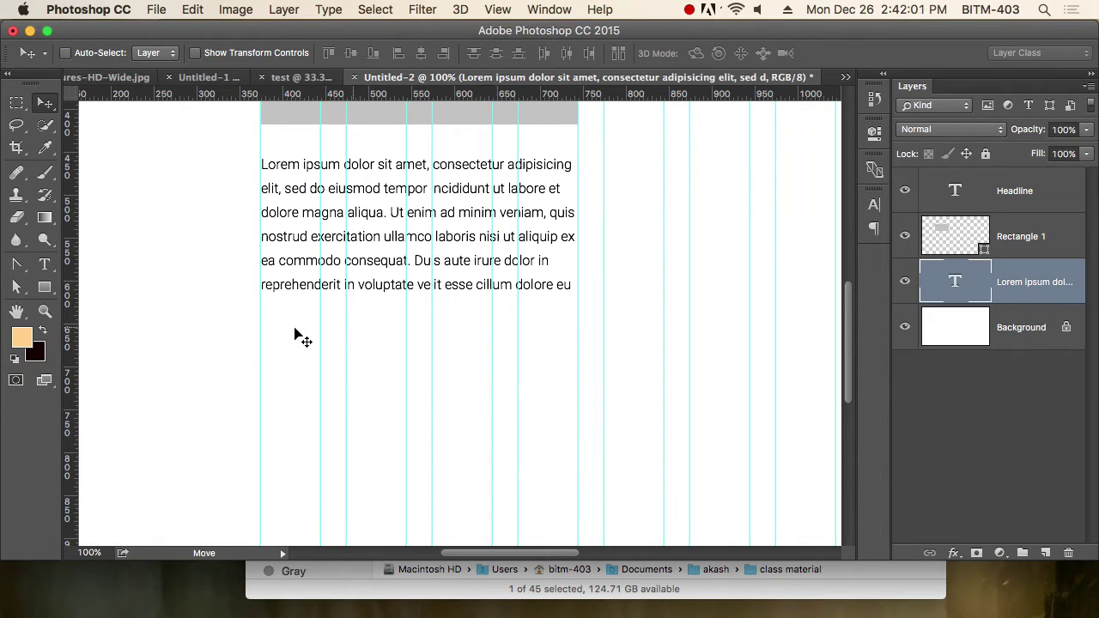
pyautogui.click(45, 287)
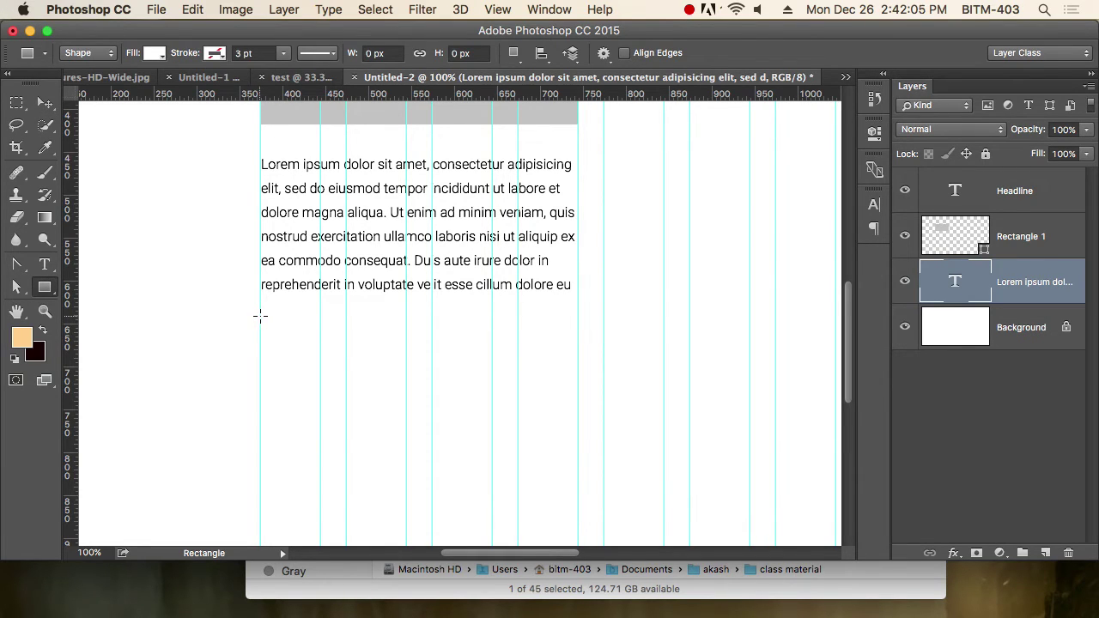
pyautogui.moveTo(261, 316); pyautogui.dragTo(347, 349)
pyautogui.click(157, 54)
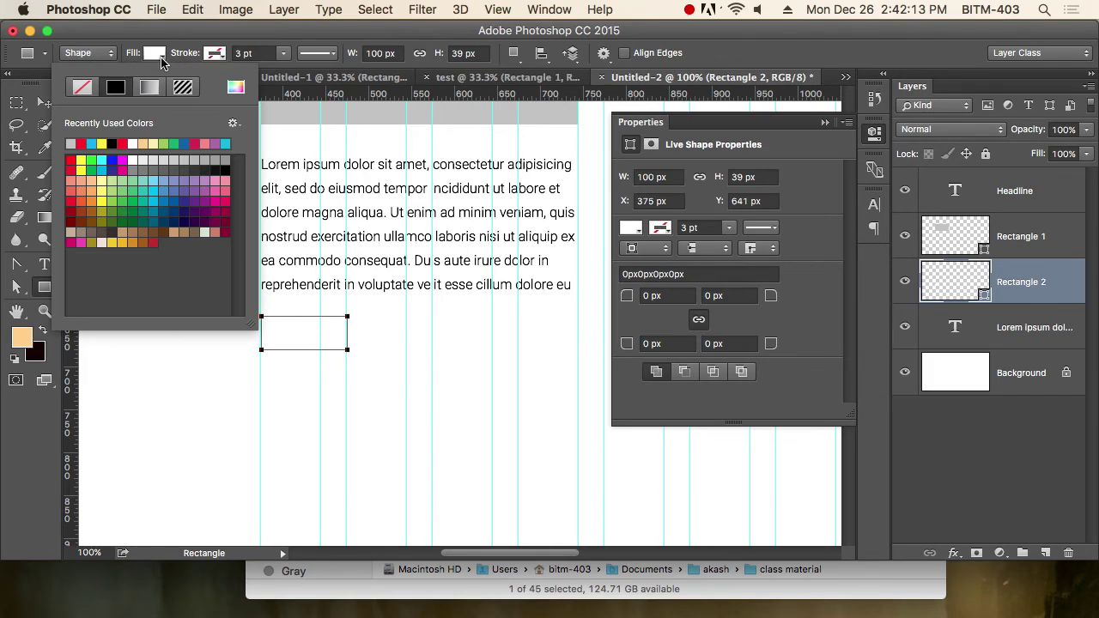
pyautogui.click(72, 143)
pyautogui.click(766, 52)
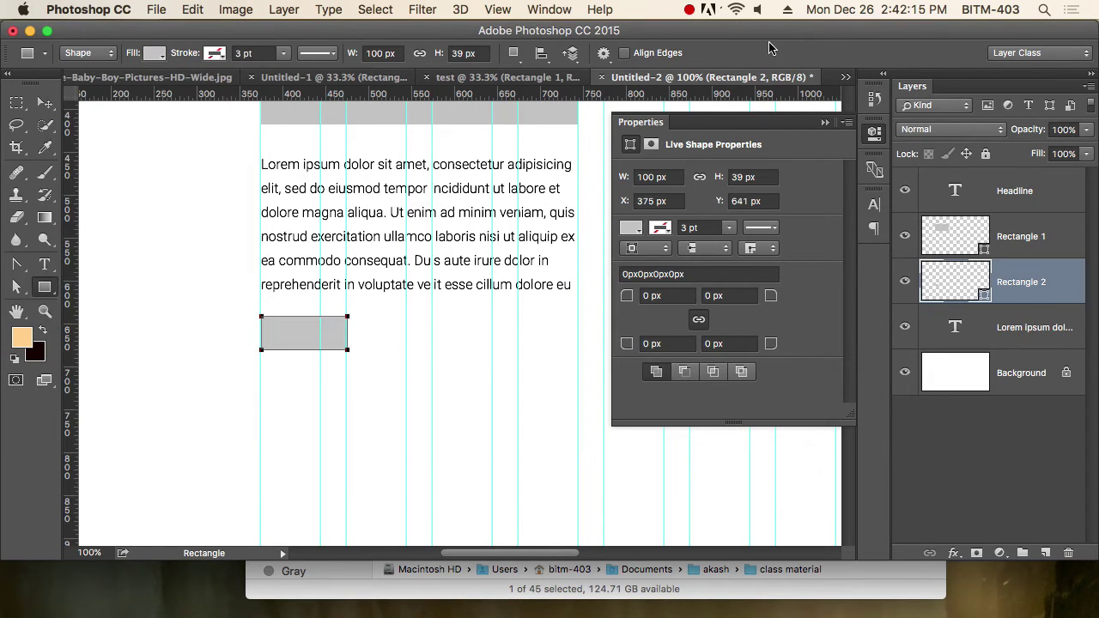
pyautogui.click(878, 138)
# Add a point text reading "Read More" just below the small gray rectangle.
pyautogui.click(45, 103)
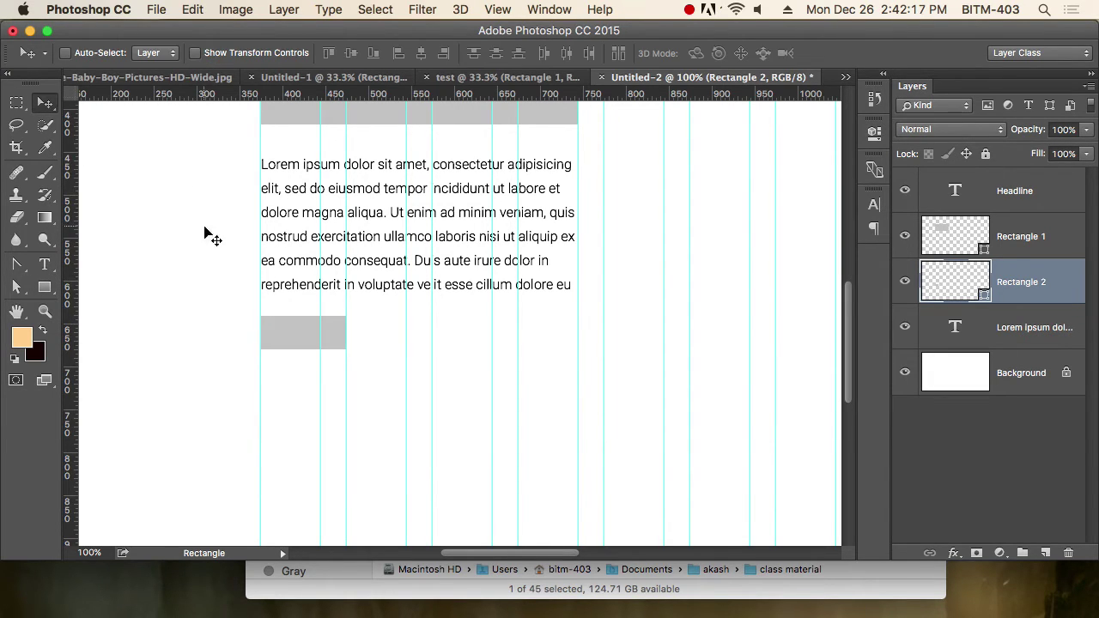
pyautogui.moveTo(358, 358); pyautogui.dragTo(501, 334)
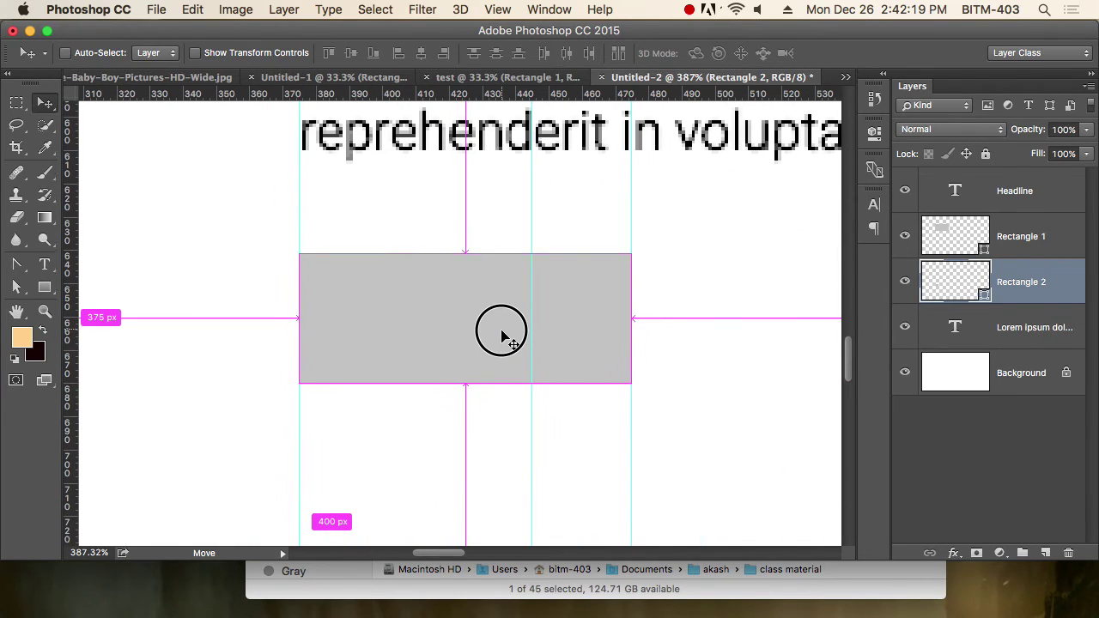
pyautogui.press('t')
pyautogui.click(398, 458)
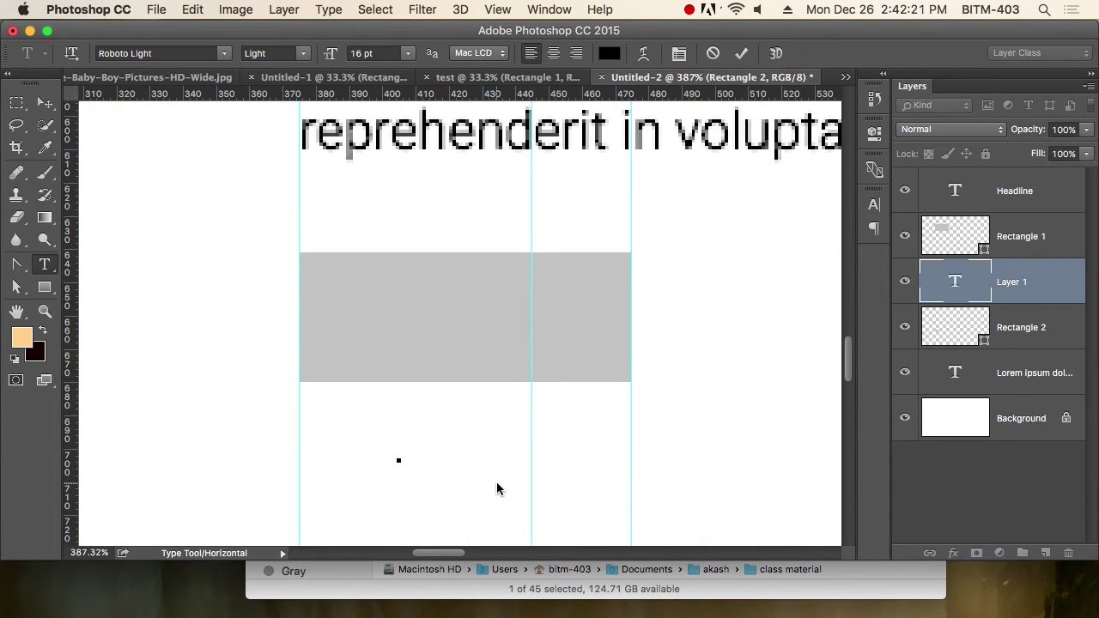
pyautogui.write('Read ')
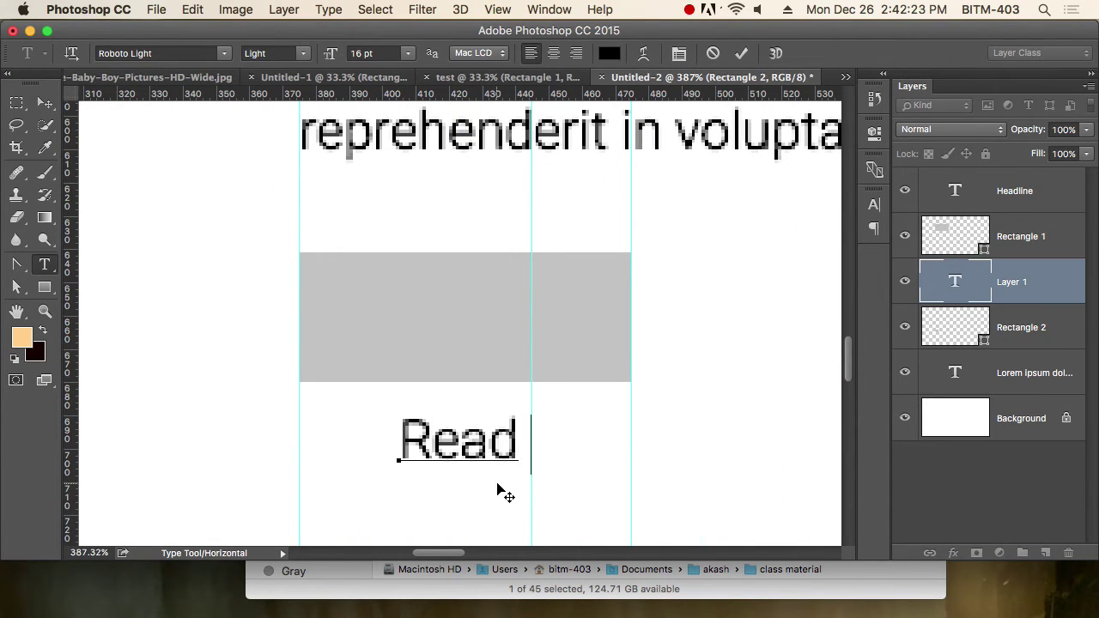
pyautogui.write('More')
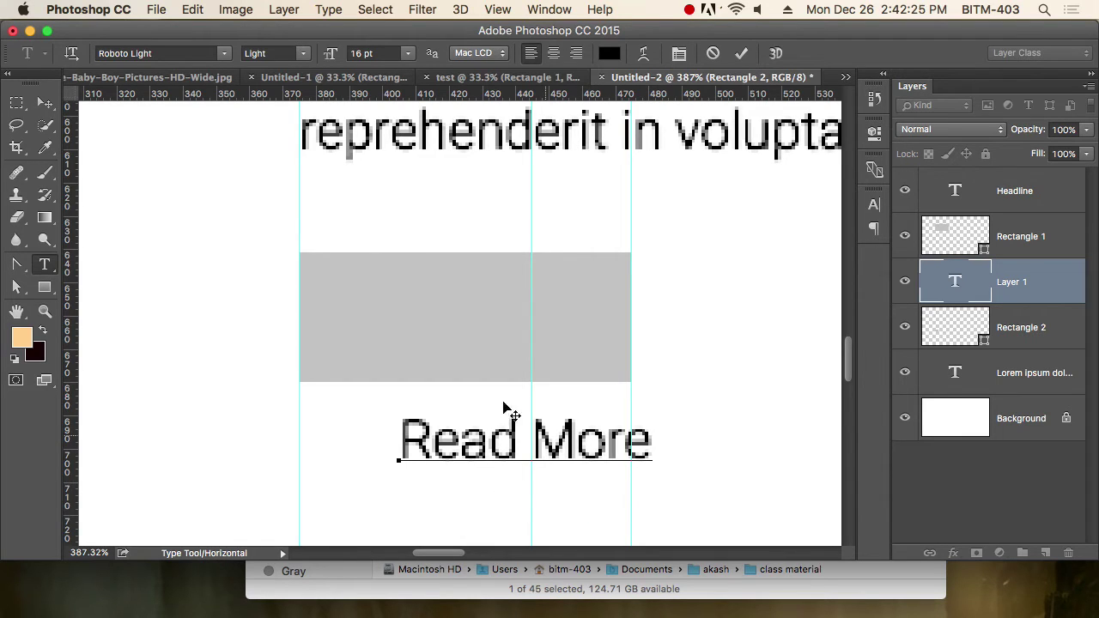
# Set the font style of the whole "Read More" text to Roboto Bold.
pyautogui.click(275, 53)
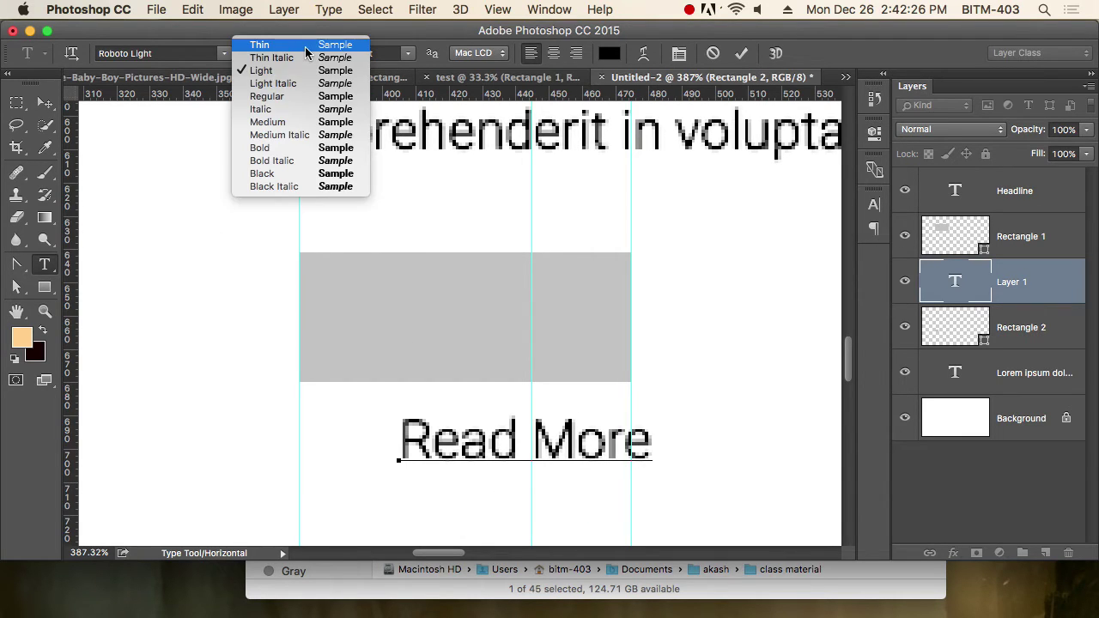
pyautogui.click(307, 125)
pyautogui.press('super+a')
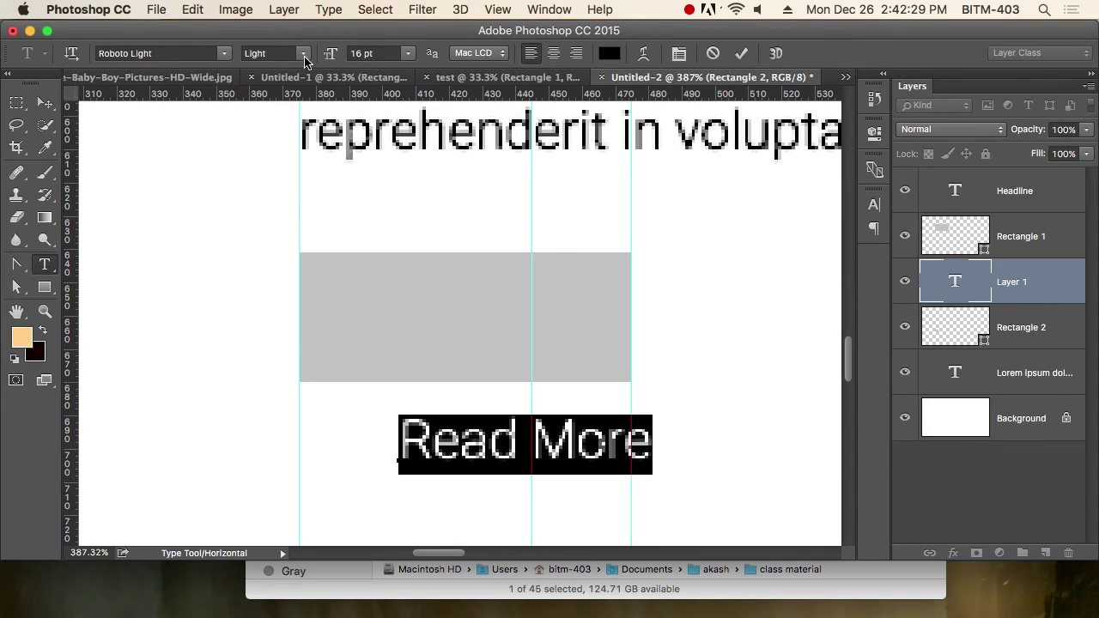
pyautogui.click(305, 55)
pyautogui.click(296, 148)
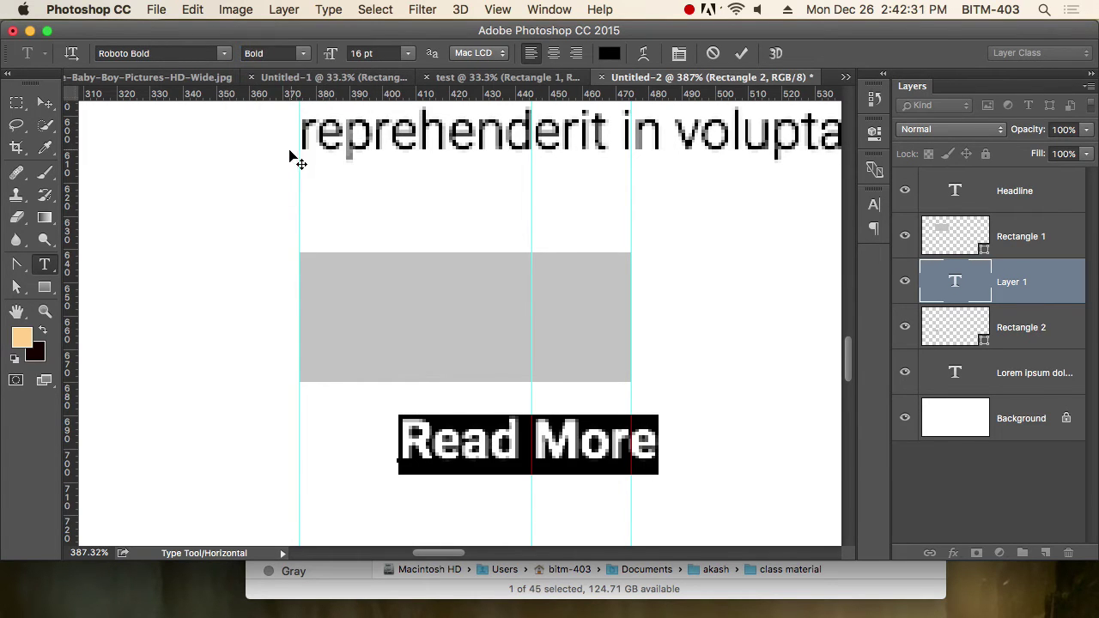
# Move the "Read More" text onto the small gray rectangle and nudge it to 20 px from the rectangle's left edge.
pyautogui.click(44, 103)
pyautogui.moveTo(601, 456); pyautogui.dragTo(531, 327)
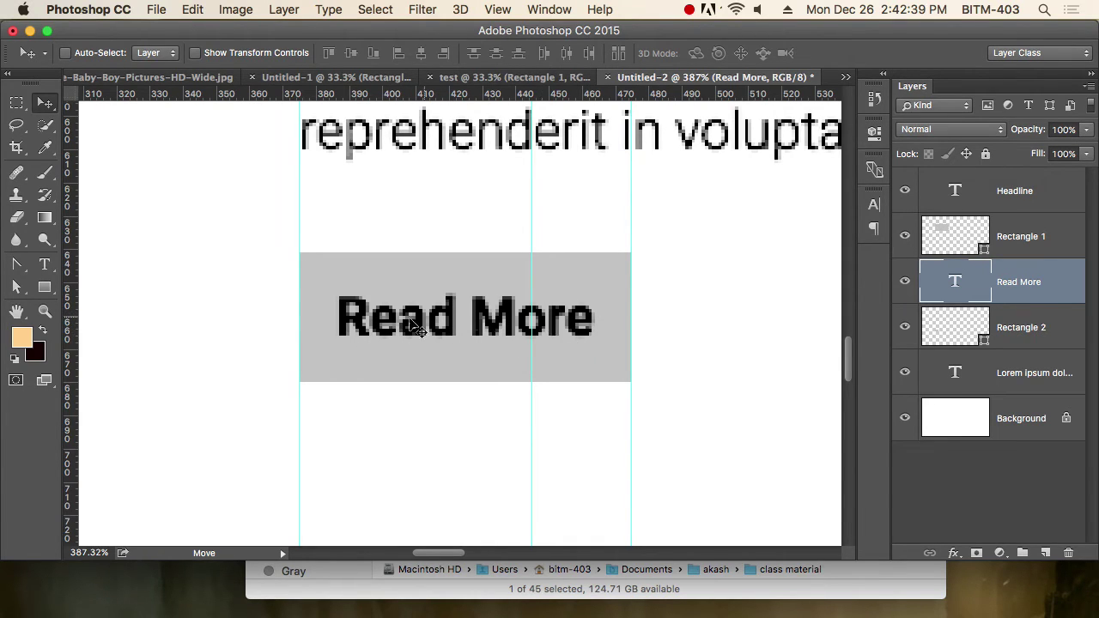
pyautogui.press('super')
pyautogui.hotkey('shift', 'Right')
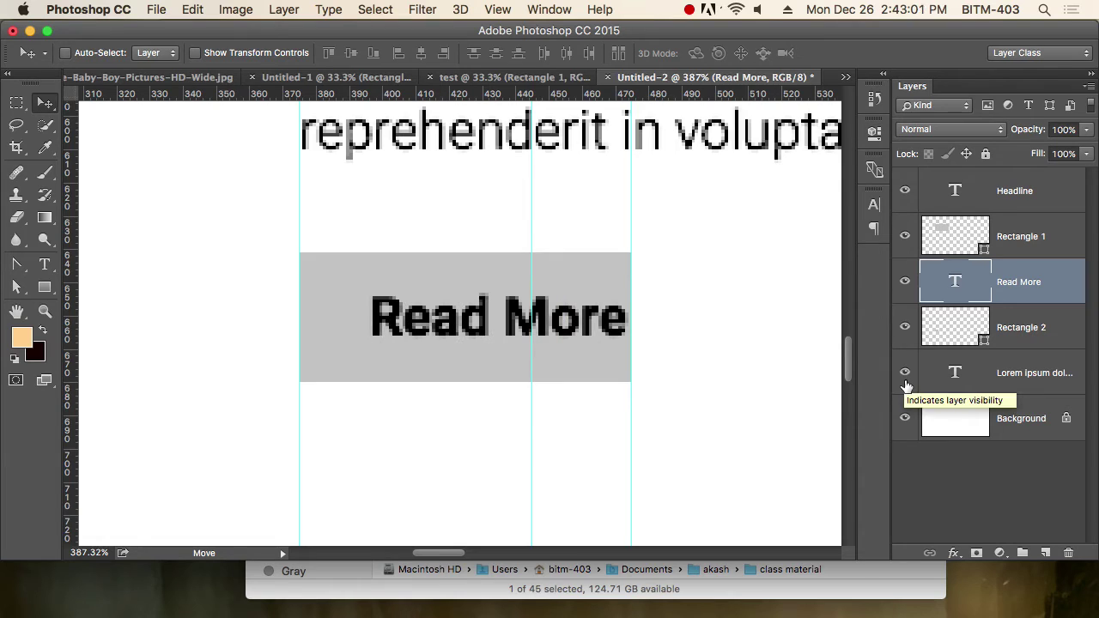
pyautogui.press('super')
pyautogui.press('Left')
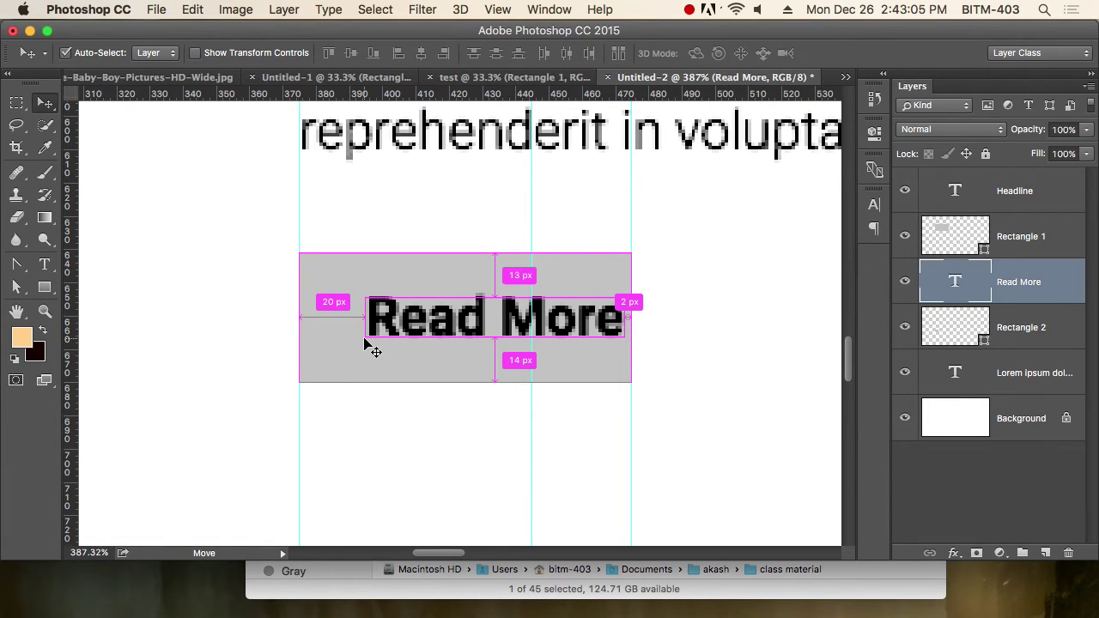
# Extend the right edge of Rectangle 2 to a width of 118 px, giving "Read More" 20 px of padding on both sides.
pyautogui.click(1048, 337)
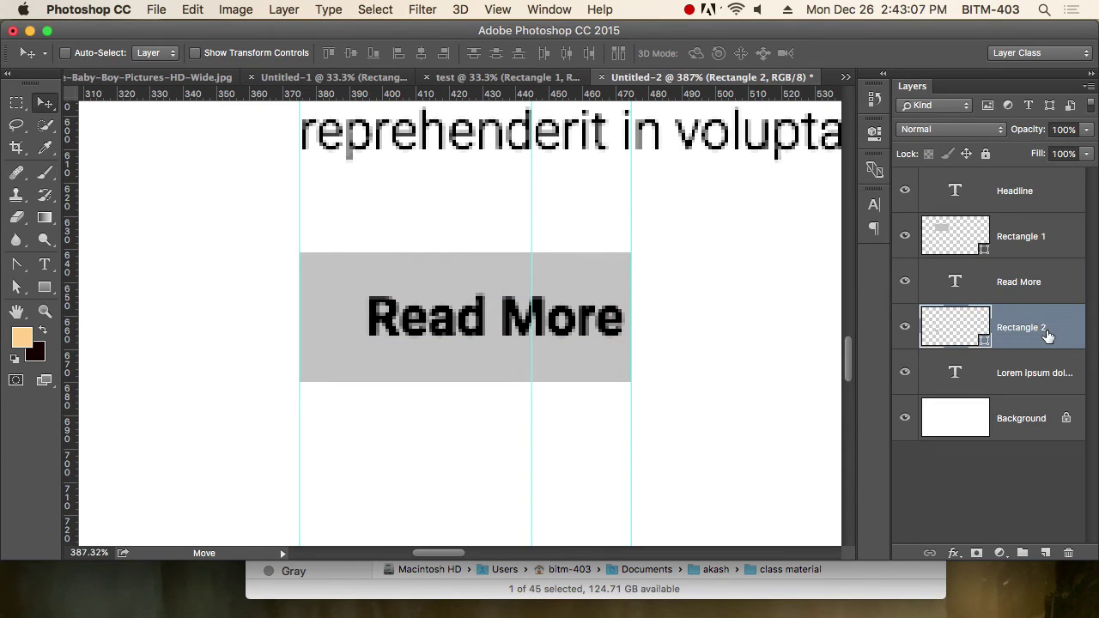
pyautogui.press('a')
pyautogui.moveTo(687, 221); pyautogui.dragTo(595, 468)
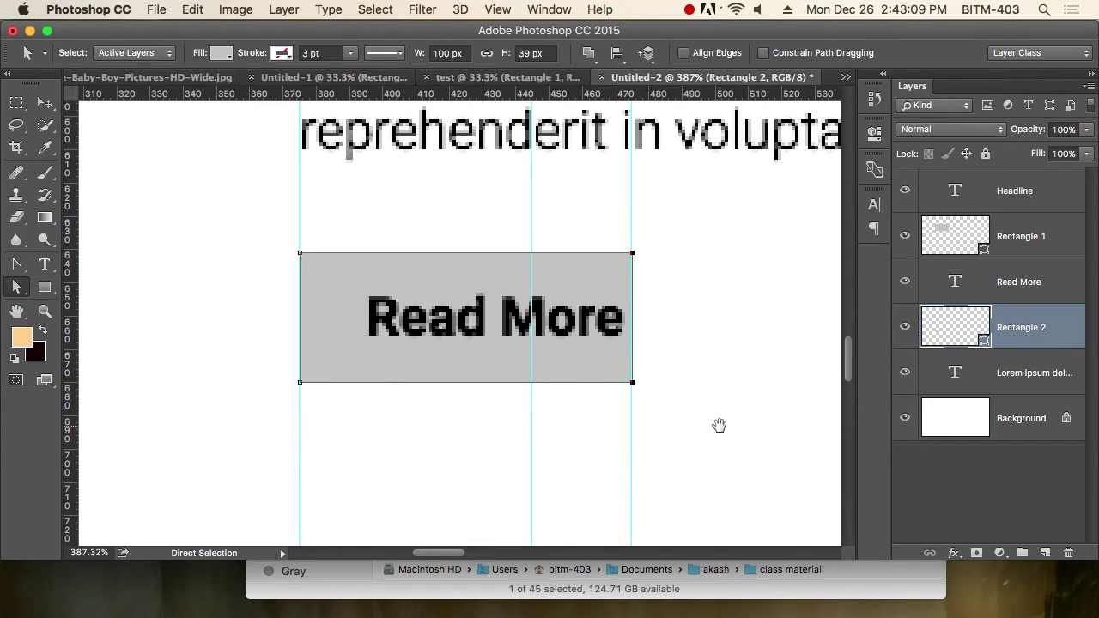
pyautogui.press('space')
pyautogui.moveTo(719, 426); pyautogui.dragTo(593, 428)
pyautogui.hotkey('shift', 'Right')
pyautogui.hotkey('shift', 'Right')
pyautogui.press('Left')
pyautogui.press('Left')
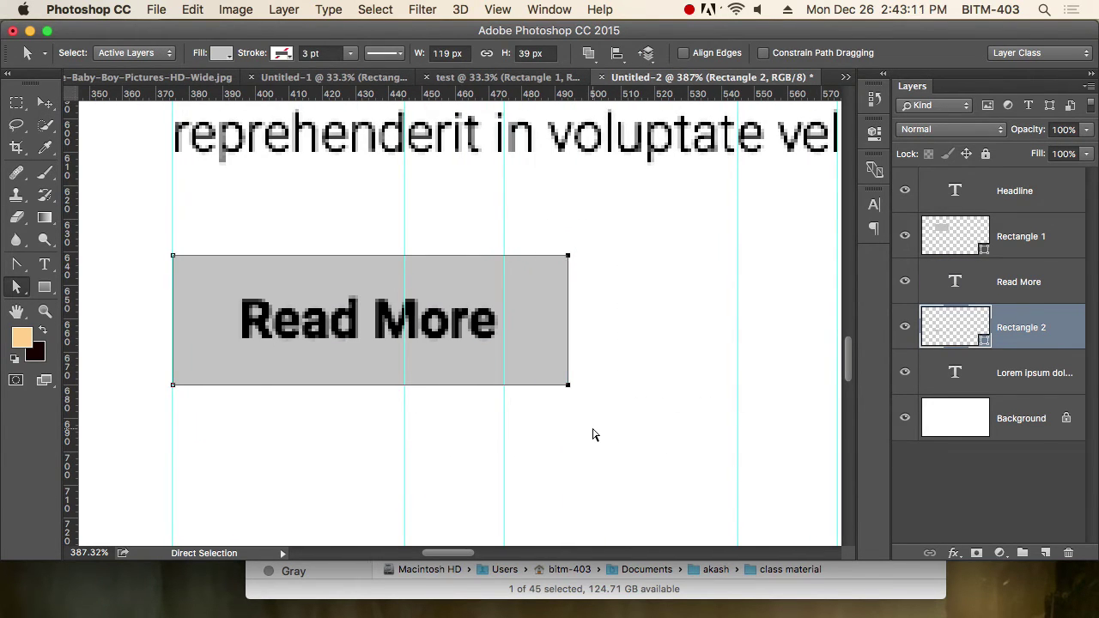
pyautogui.press('v')
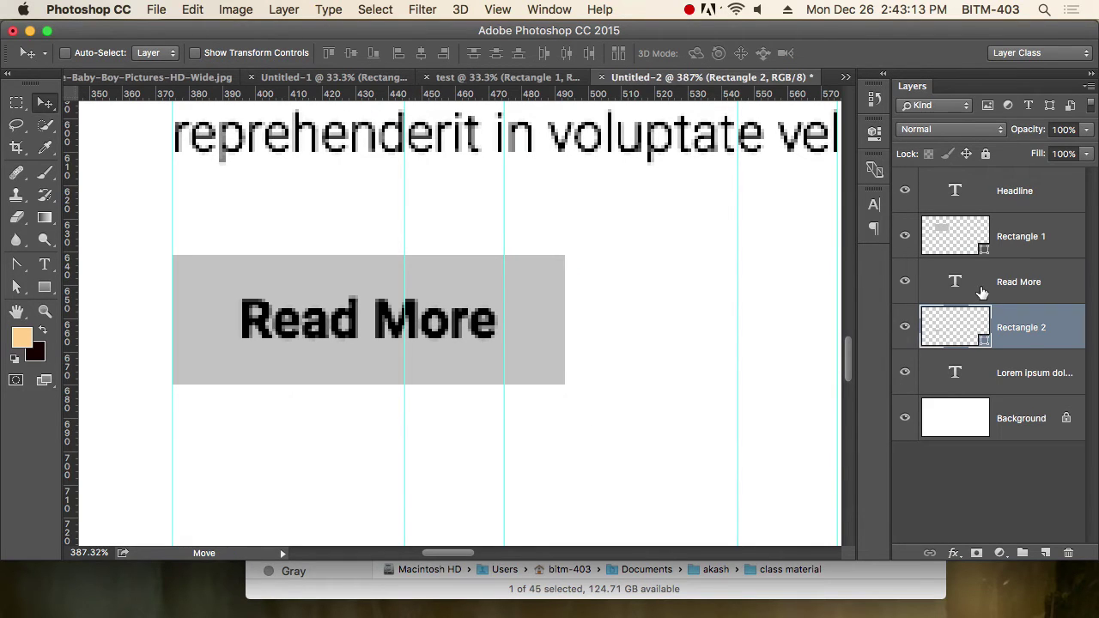
pyautogui.click(981, 292)
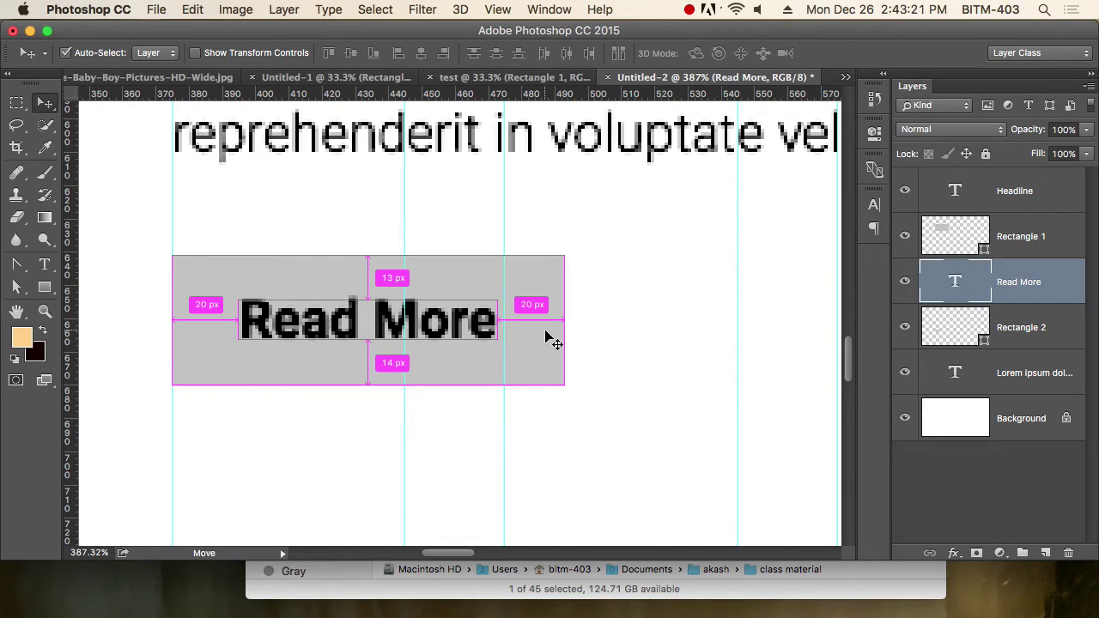
# Increase the height of Rectangle 2 to 42 px by moving its bottom edge down 1 px and its top edge up 2 px.
pyautogui.click(1034, 322)
pyautogui.press('a')
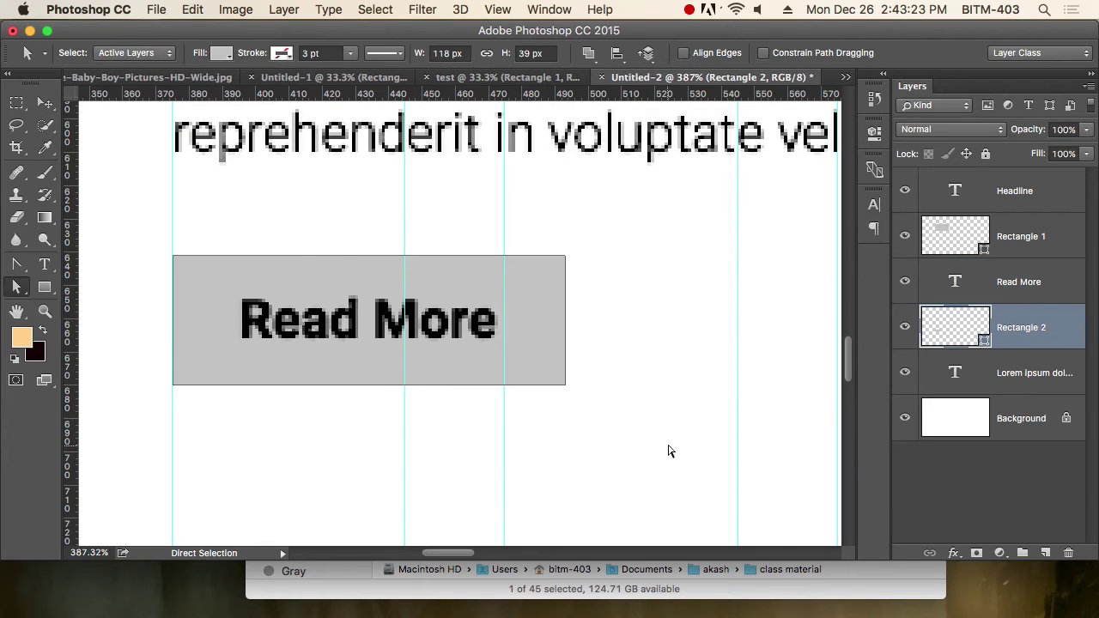
pyautogui.moveTo(669, 444); pyautogui.dragTo(138, 373)
pyautogui.press('Down')
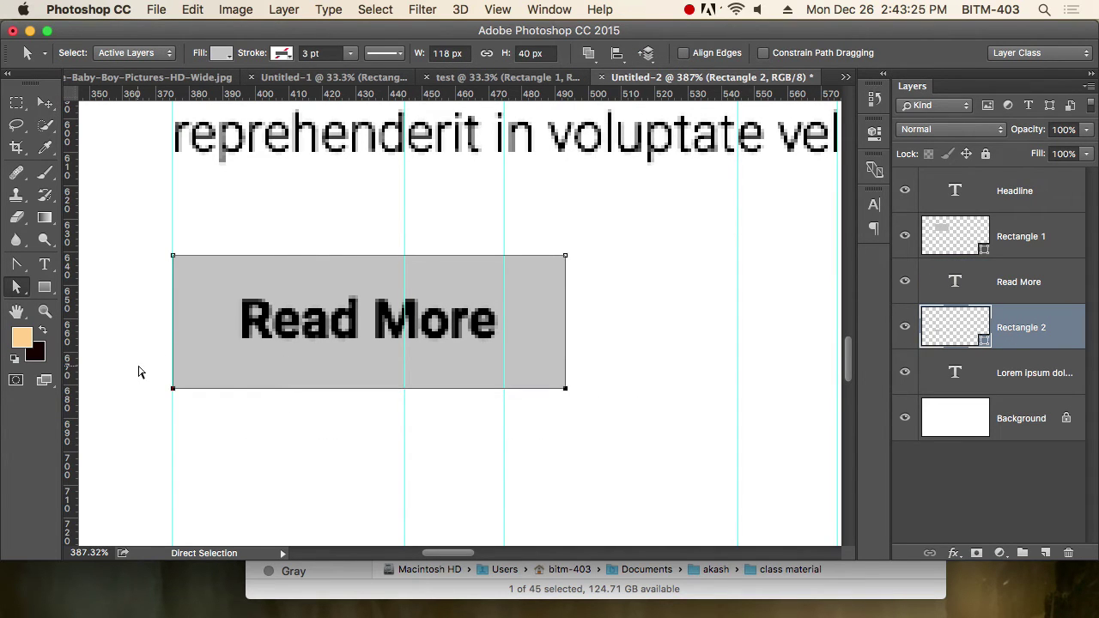
pyautogui.moveTo(135, 235); pyautogui.dragTo(613, 319)
pyautogui.press('Up')
pyautogui.press('Up')
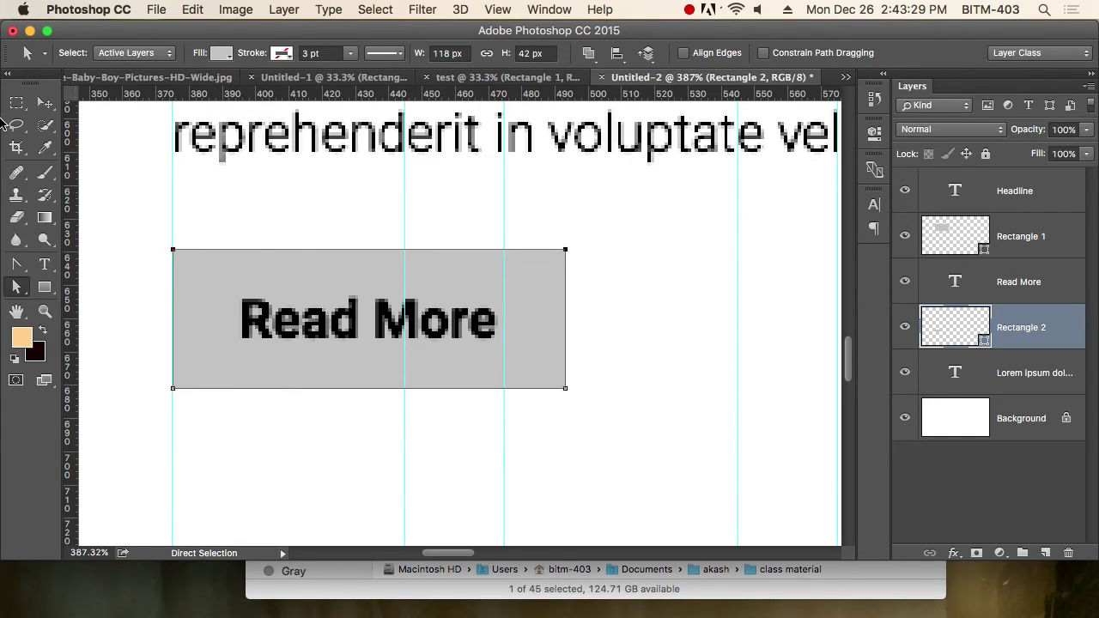
pyautogui.click(45, 102)
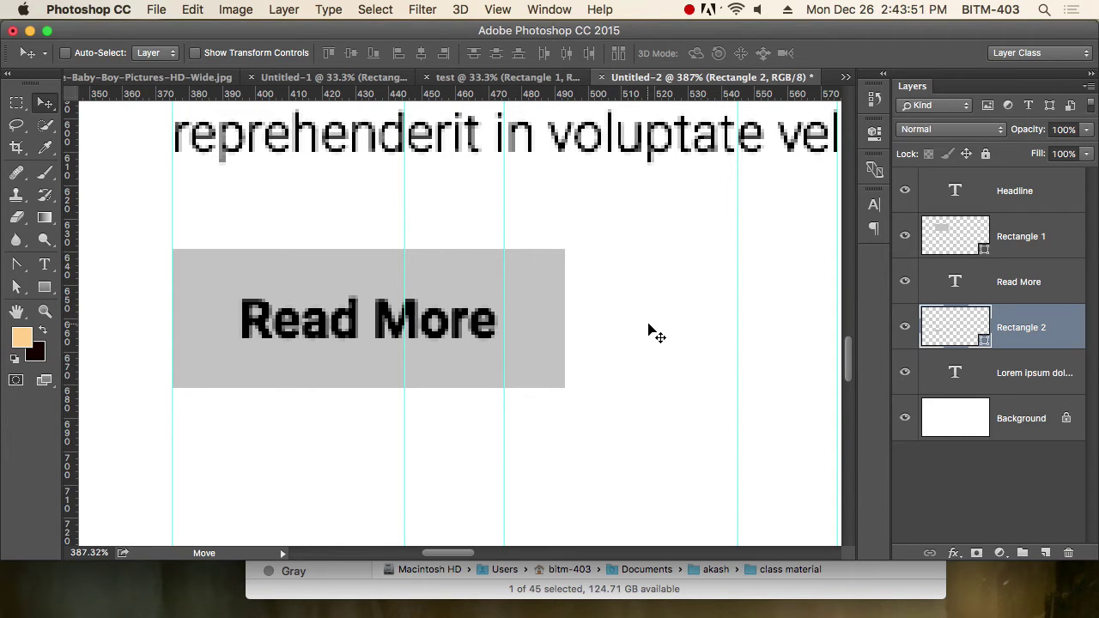
# Toggle the visibility of the Read More and Rectangle 2 layers to show which parts make up the button.
pyautogui.press('super+1')
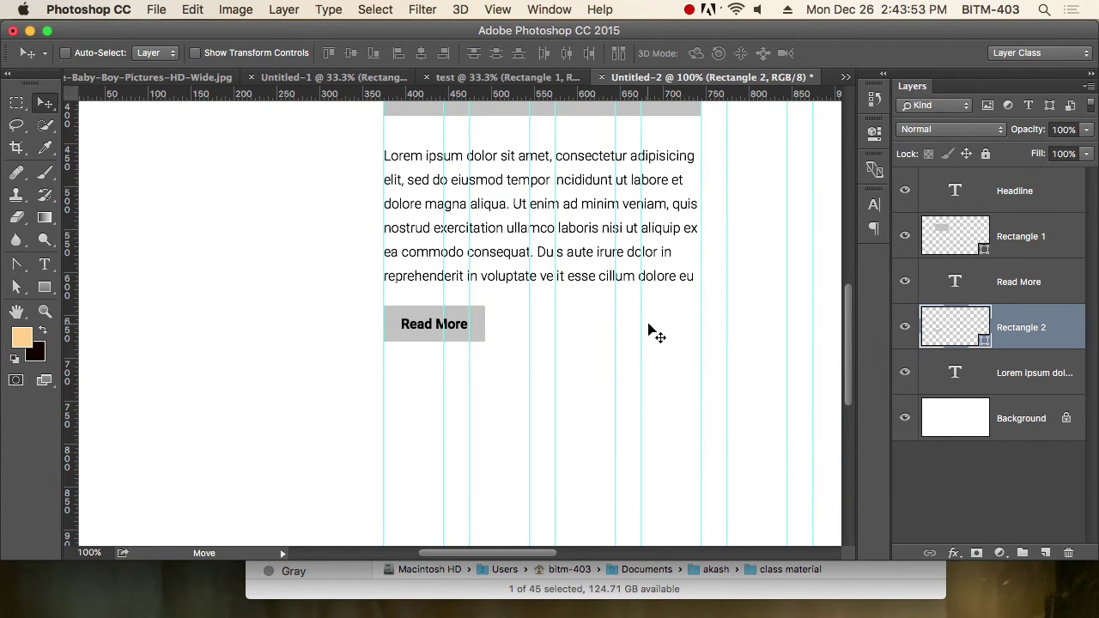
pyautogui.moveTo(505, 332); pyautogui.dragTo(541, 353)
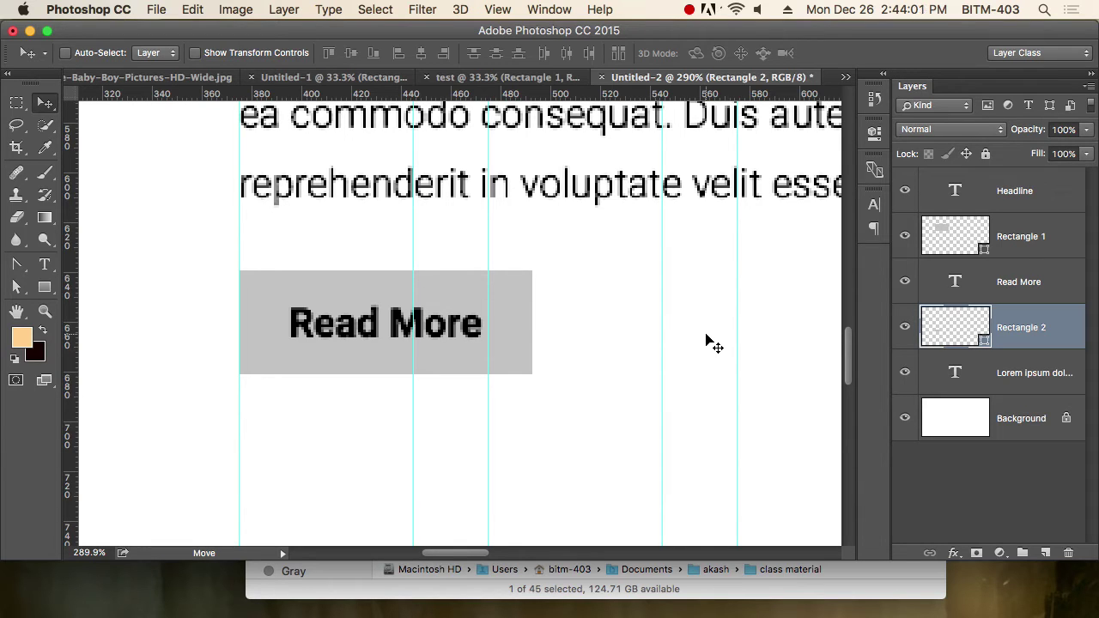
pyautogui.click(904, 283)
pyautogui.click(904, 283)
pyautogui.click(907, 331)
pyautogui.click(904, 327)
pyautogui.click(904, 282)
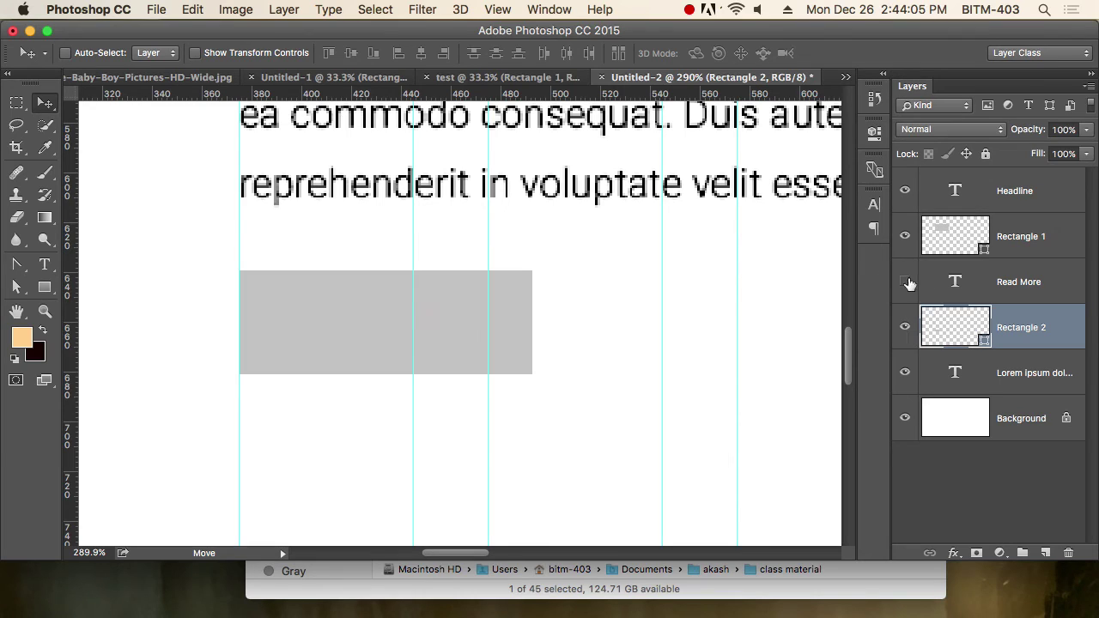
# Show the Read More text layer and select it together with the Rectangle 2 layer.
pyautogui.click(904, 282)
pyautogui.click(907, 329)
pyautogui.click(905, 328)
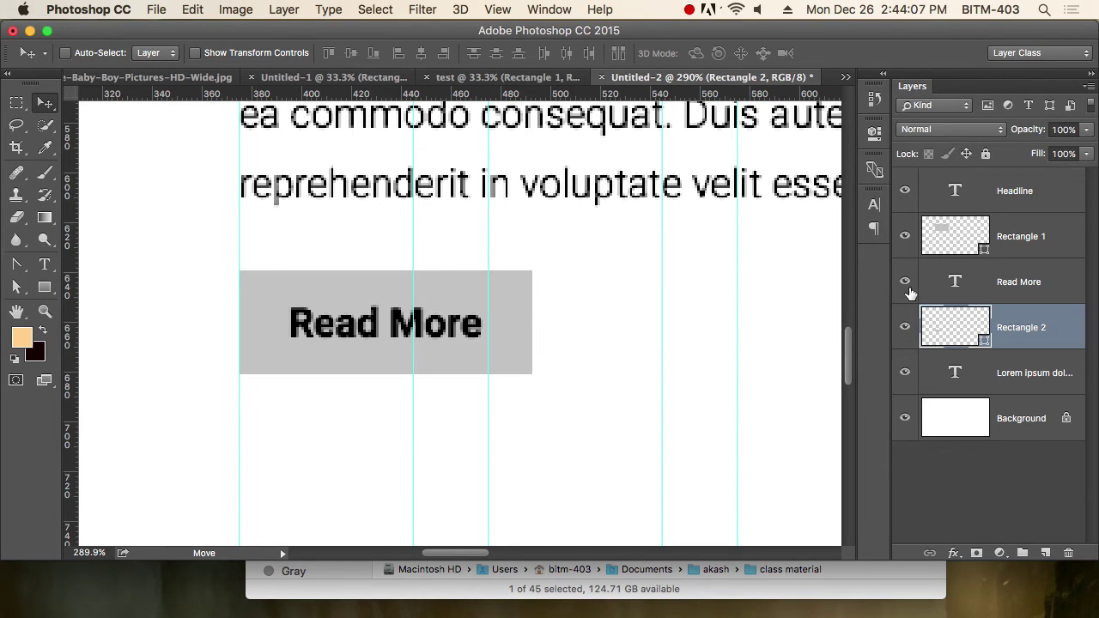
pyautogui.keyDown('shift'); pyautogui.click(962, 287); pyautogui.keyUp('shift')
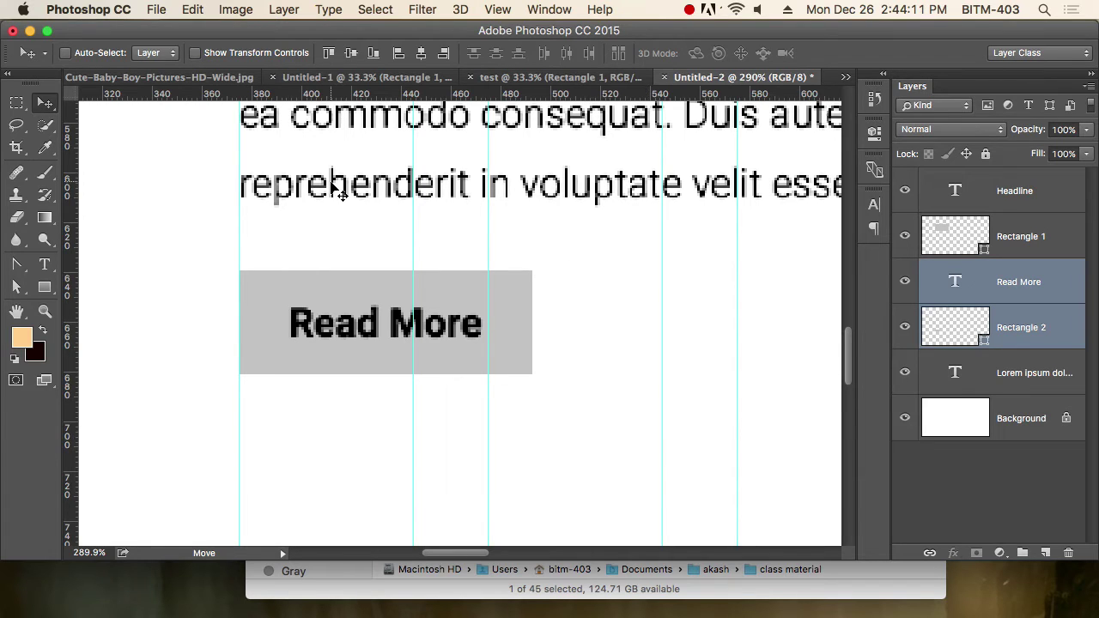
pyautogui.rightClick(1013, 281)
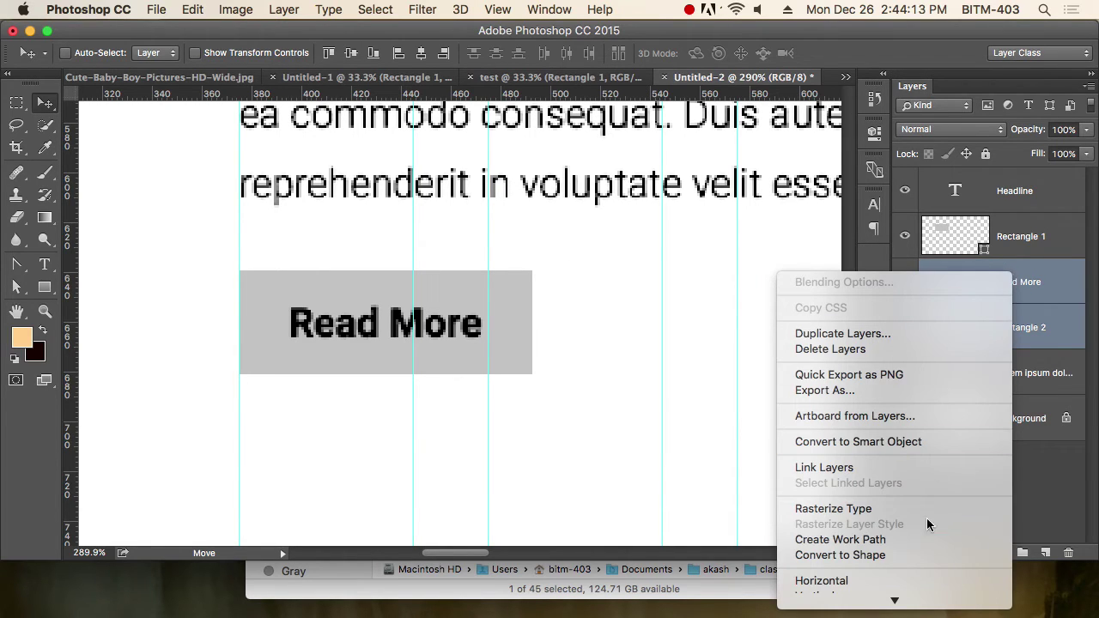
pyautogui.scroll(-5, 926, 524)
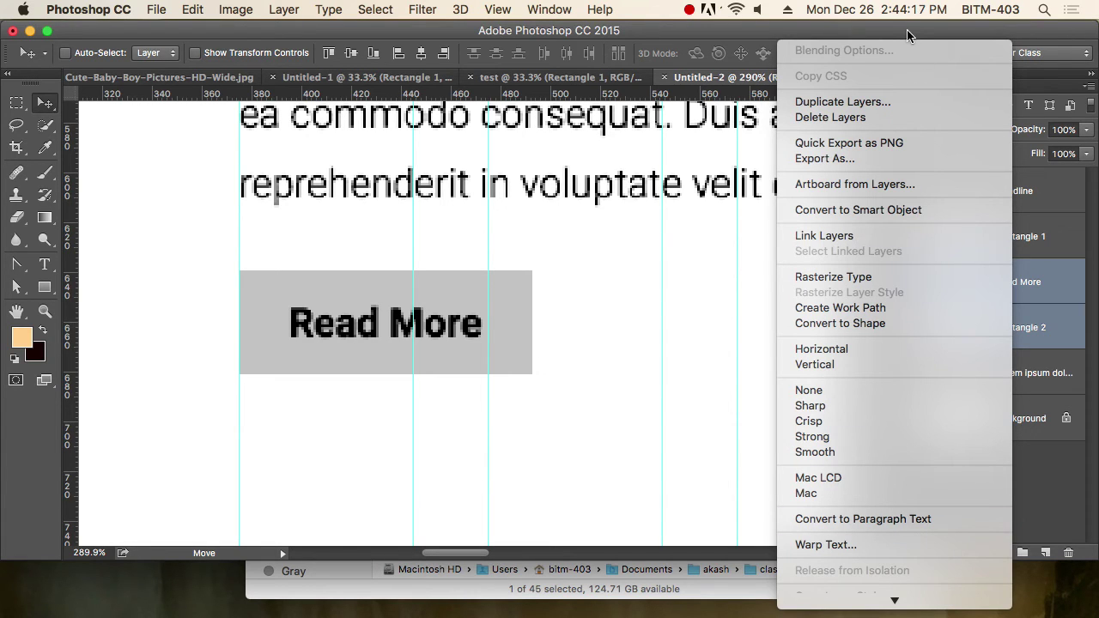
pyautogui.moveTo(895, 599)
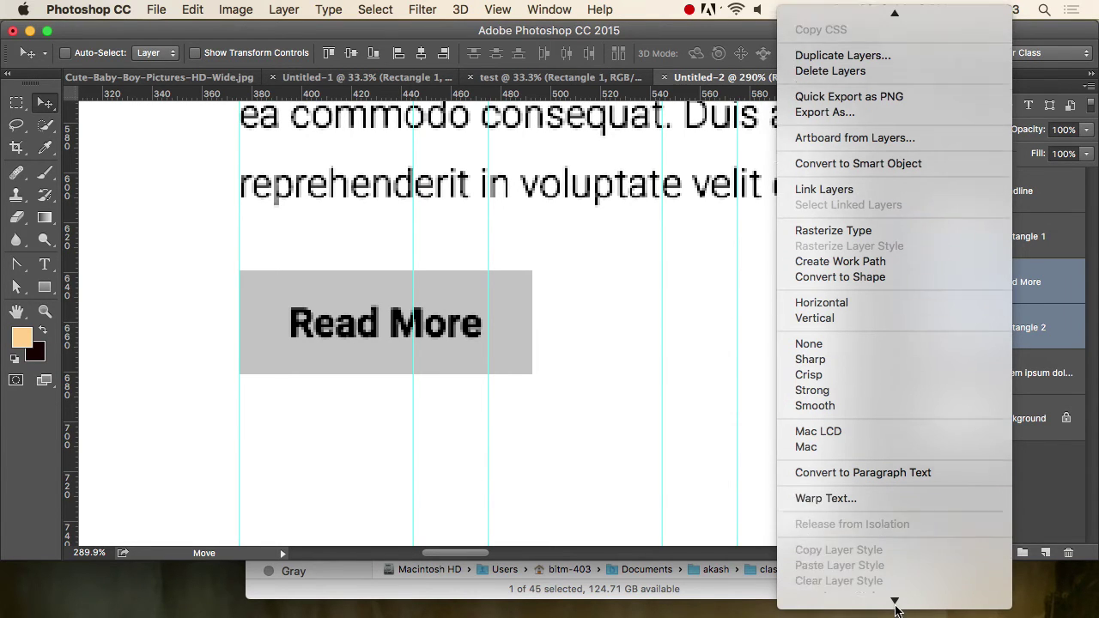
pyautogui.scroll(3, 899, 525)
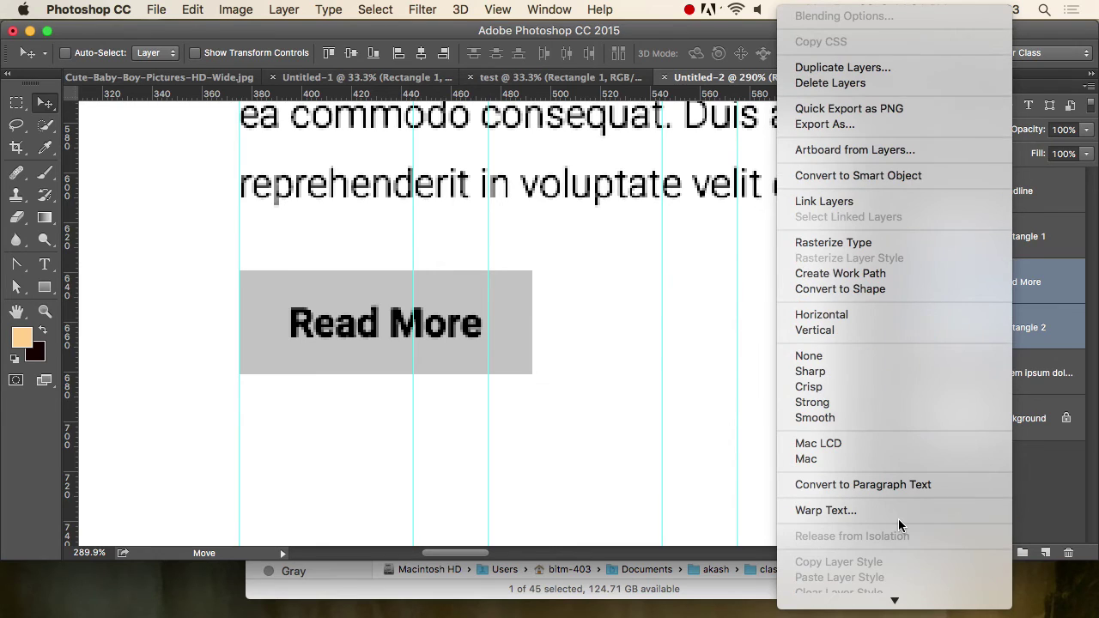
pyautogui.click(1065, 292)
# Create a new layer group named "Read More Button" above the selected layers, and delete that group.
pyautogui.click(1088, 87)
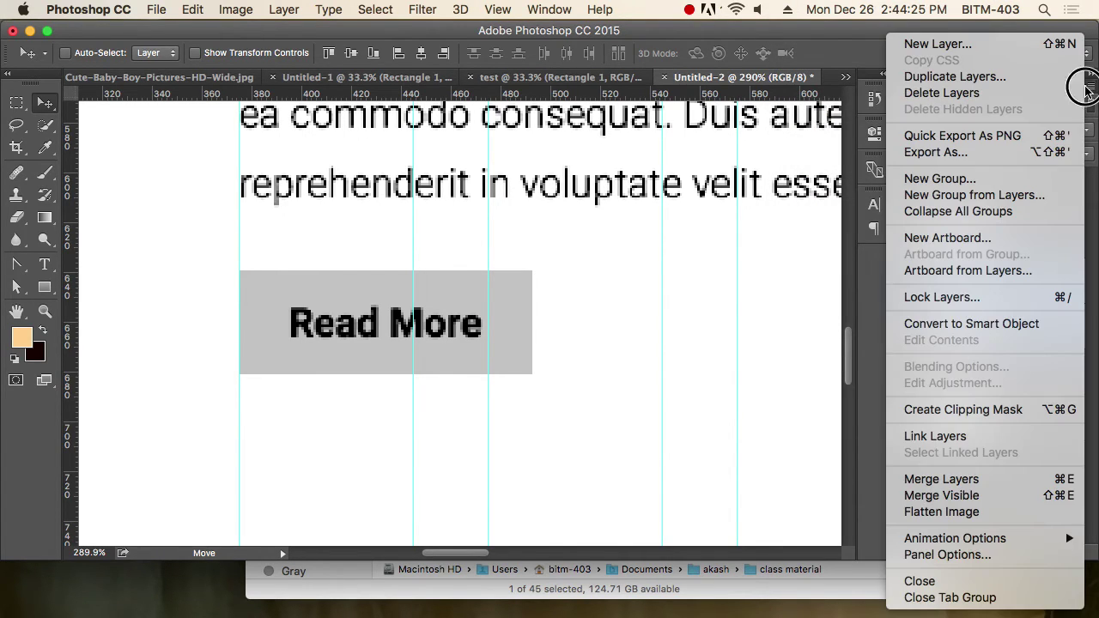
pyautogui.click(935, 179)
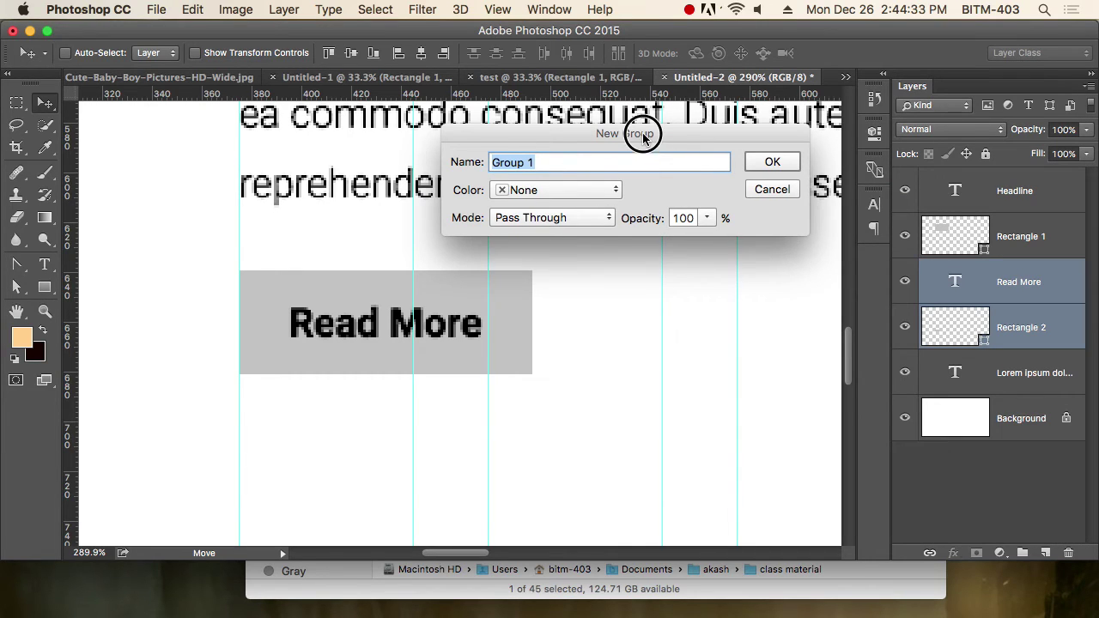
pyautogui.moveTo(645, 137); pyautogui.dragTo(682, 322)
pyautogui.write('Read More Button')
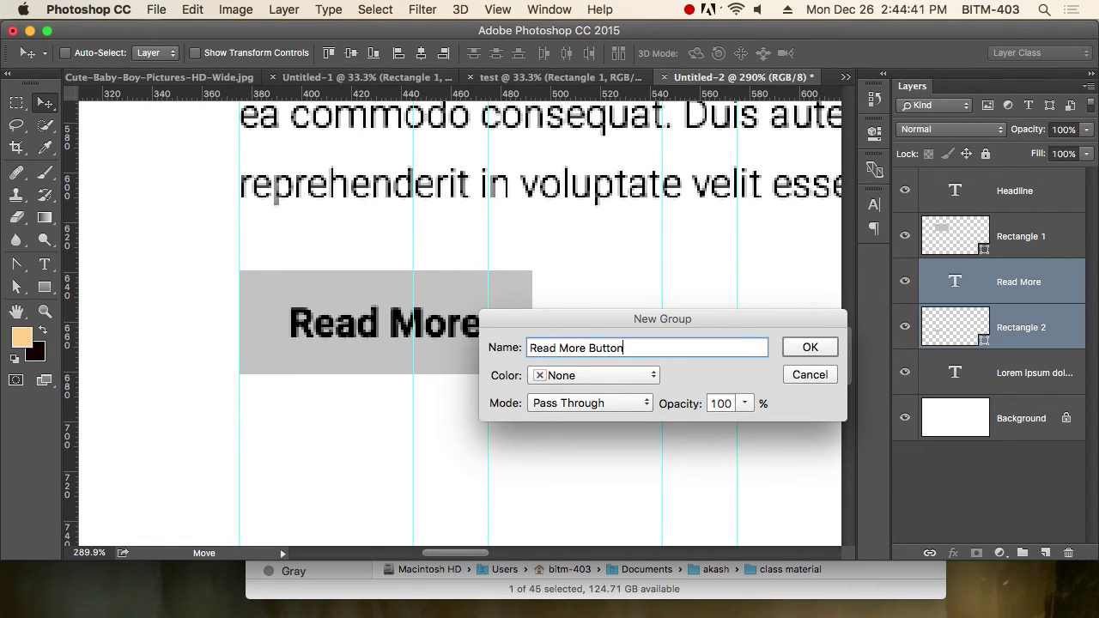
pyautogui.click(803, 348)
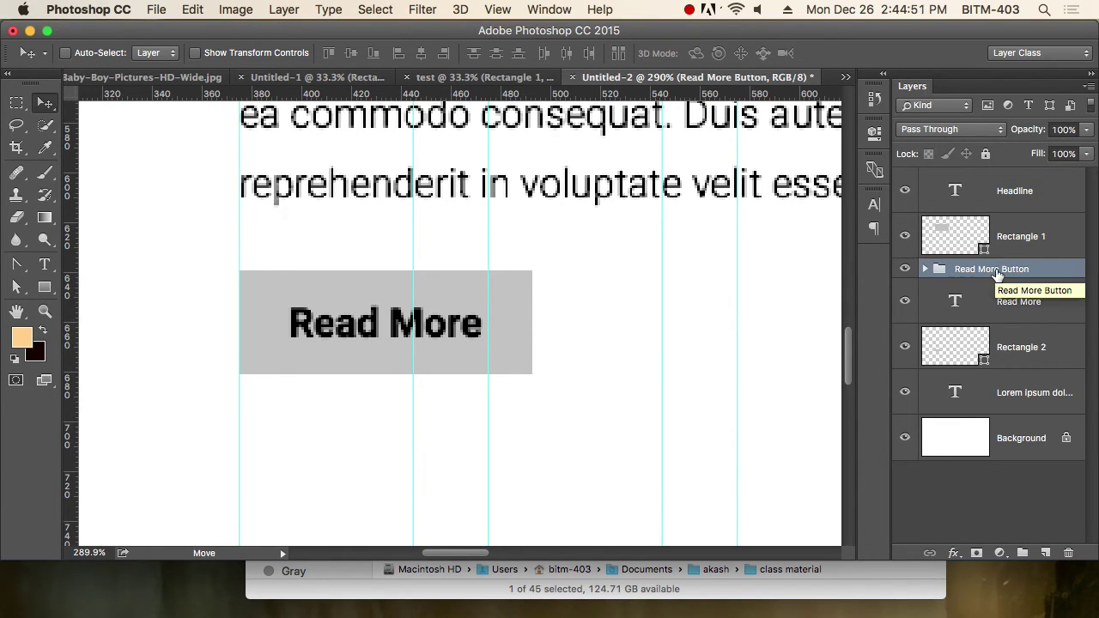
pyautogui.press('BackSpace')
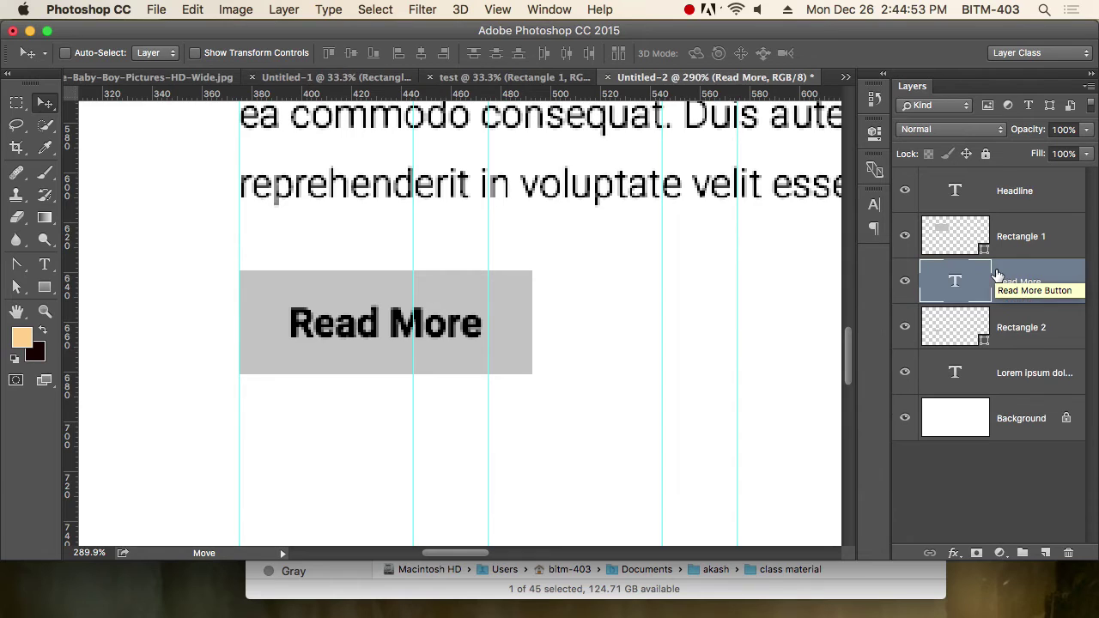
# Group the Read More text and Rectangle 2 layers, and toggle the group's visibility to check what it contains.
pyautogui.keyDown('shift'); pyautogui.click(1031, 328); pyautogui.keyUp('shift')
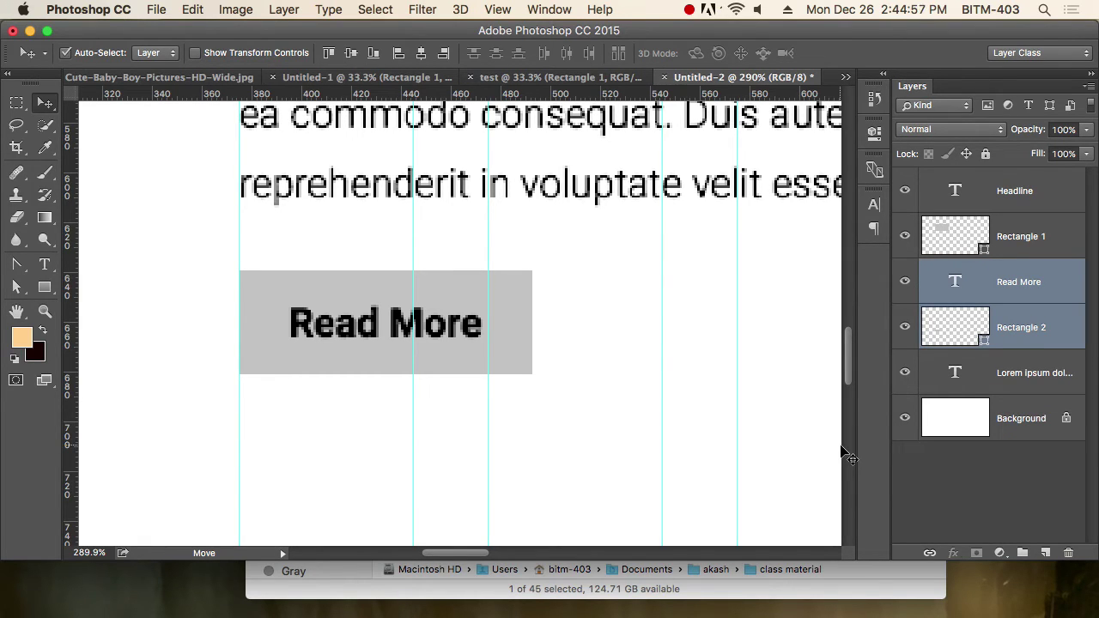
pyautogui.press('super')
pyautogui.press('super+g')
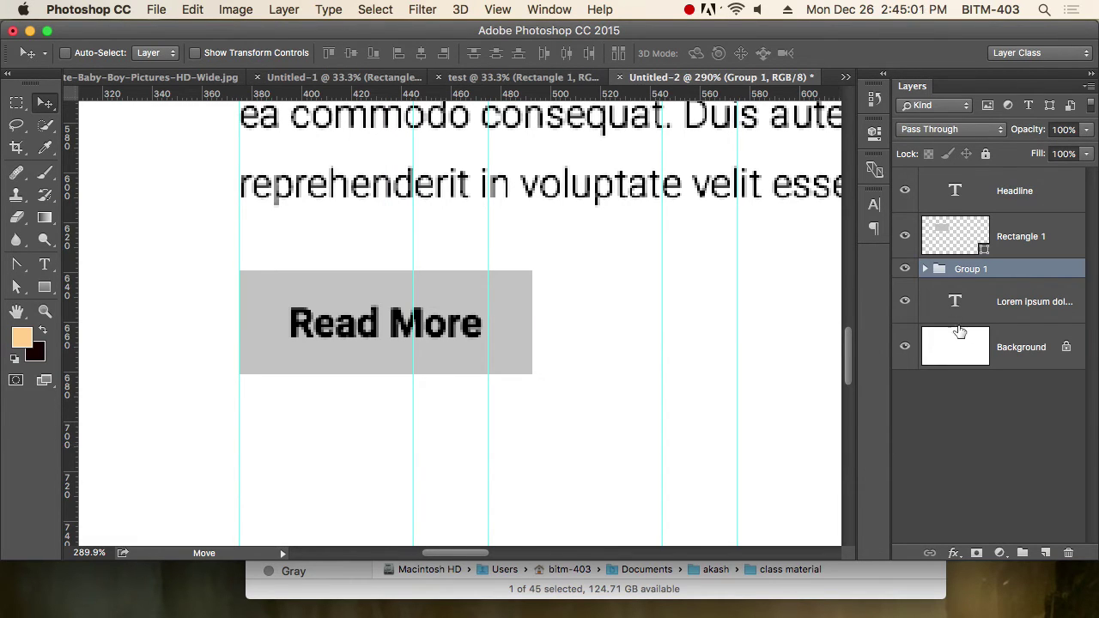
pyautogui.click(905, 270)
pyautogui.click(905, 270)
pyautogui.click(905, 270)
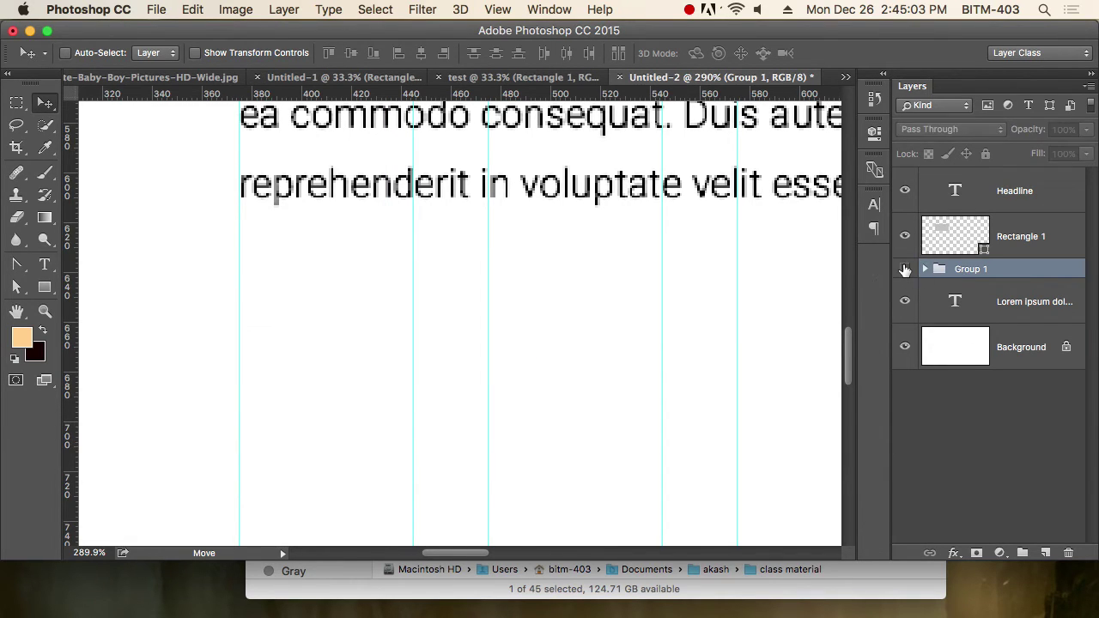
pyautogui.click(905, 270)
# Rename the button's layer group as "Read More Button" and check it by switching its visibility off and on.
pyautogui.doubleClick(972, 269)
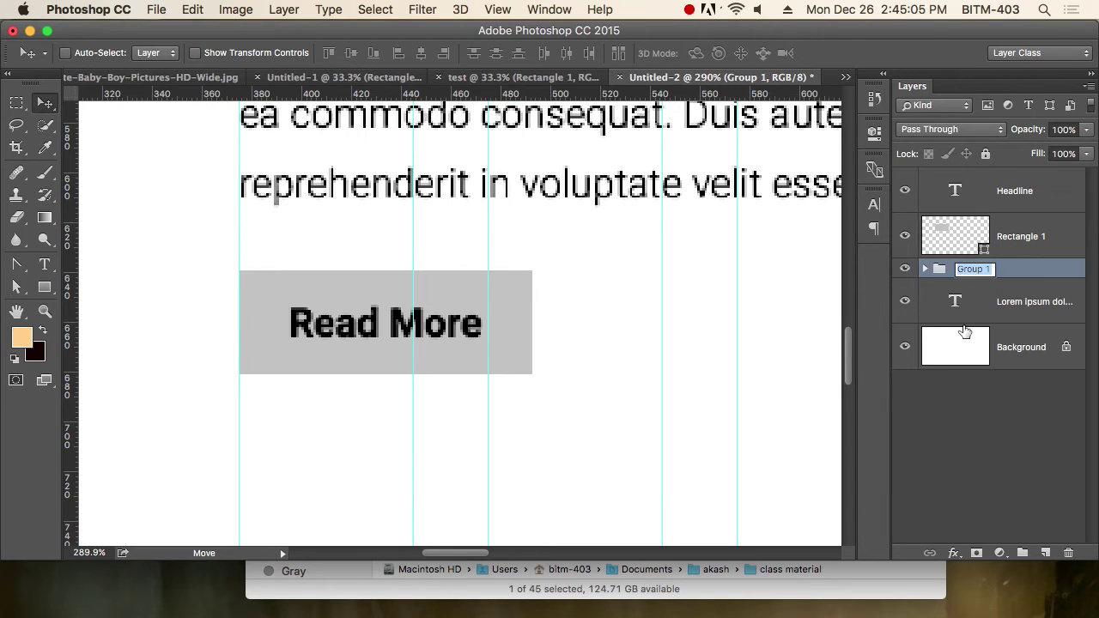
pyautogui.write('R')
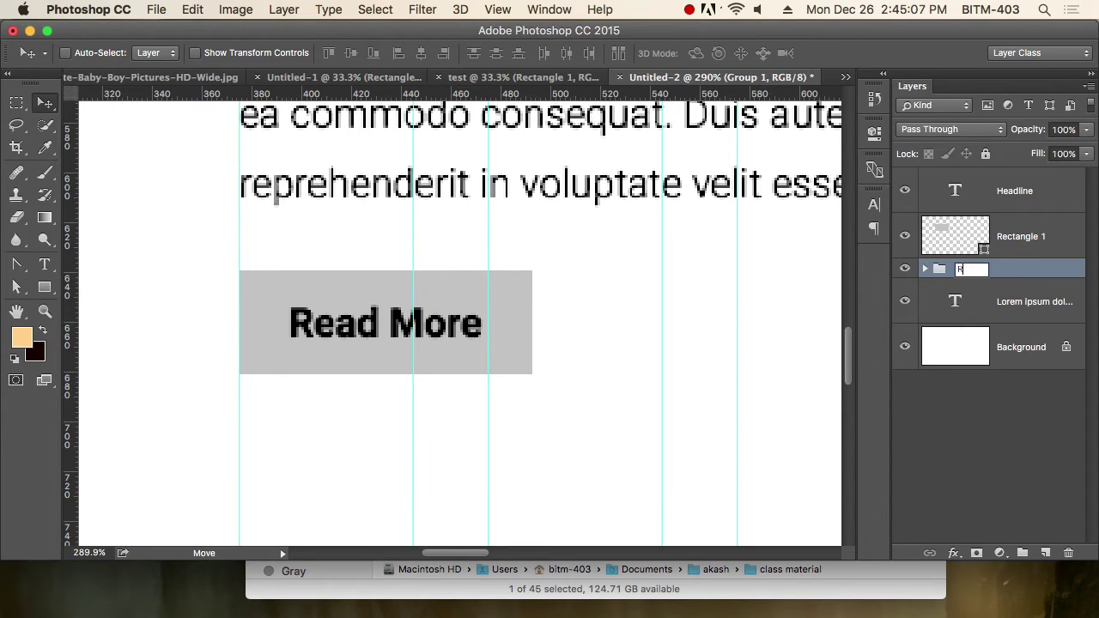
pyautogui.write('ead More Button')
pyautogui.press('Return')
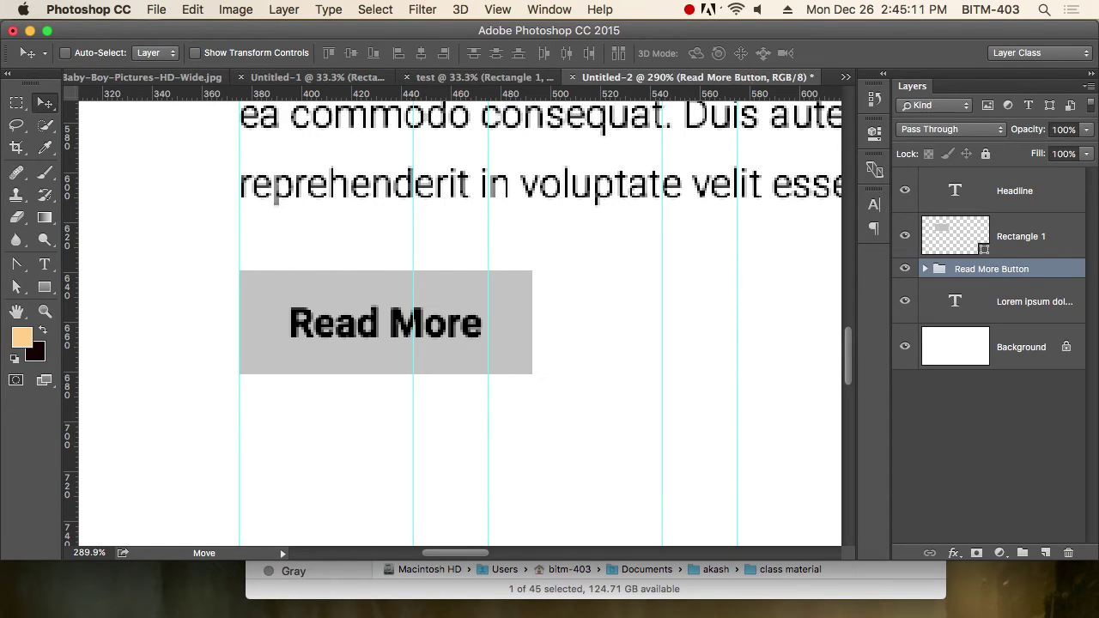
pyautogui.click(907, 269)
pyautogui.click(907, 269)
# Group the Headline, Rectangle 1, Read More Button and Lorem ipsum layers under the name "Blog Post".
pyautogui.keyDown('alt'); pyautogui.keyDown('super'); pyautogui.click(536, 296); pyautogui.keyUp('super'); pyautogui.keyUp('alt')
pyautogui.moveTo(535, 296); pyautogui.dragTo(517, 370)
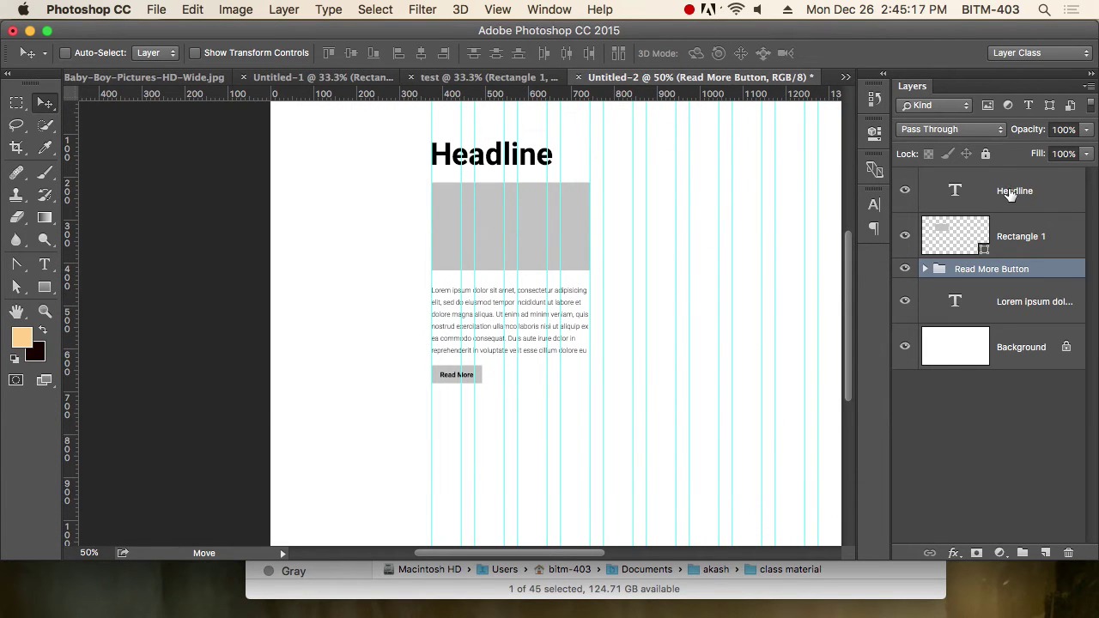
pyautogui.click(1008, 192)
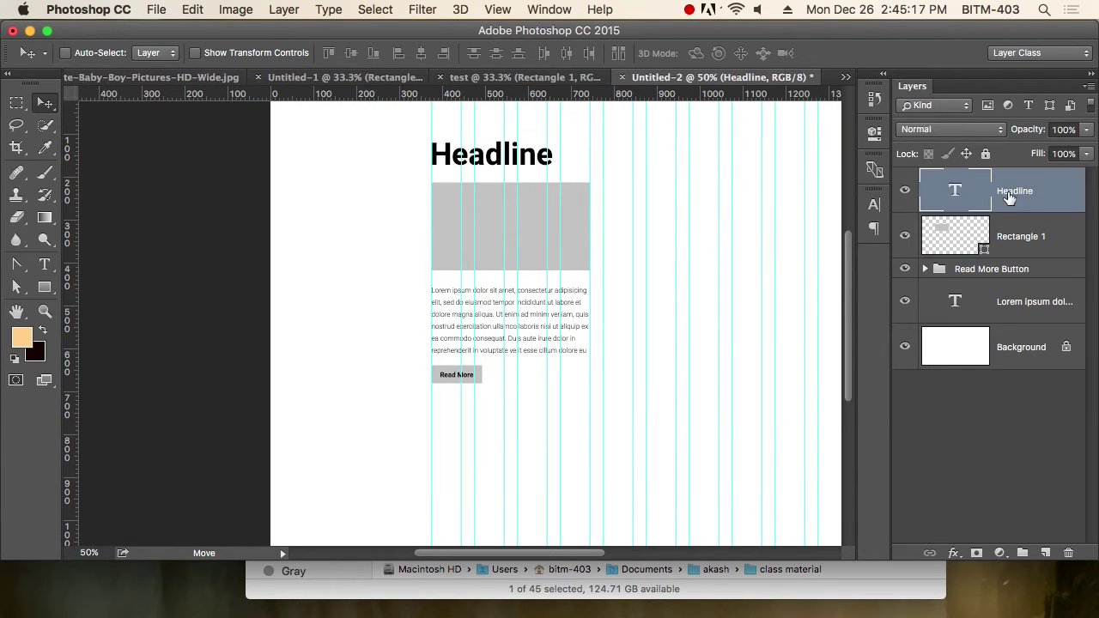
pyautogui.keyDown('shift'); pyautogui.click(1013, 307); pyautogui.keyUp('shift')
pyautogui.press('super+g')
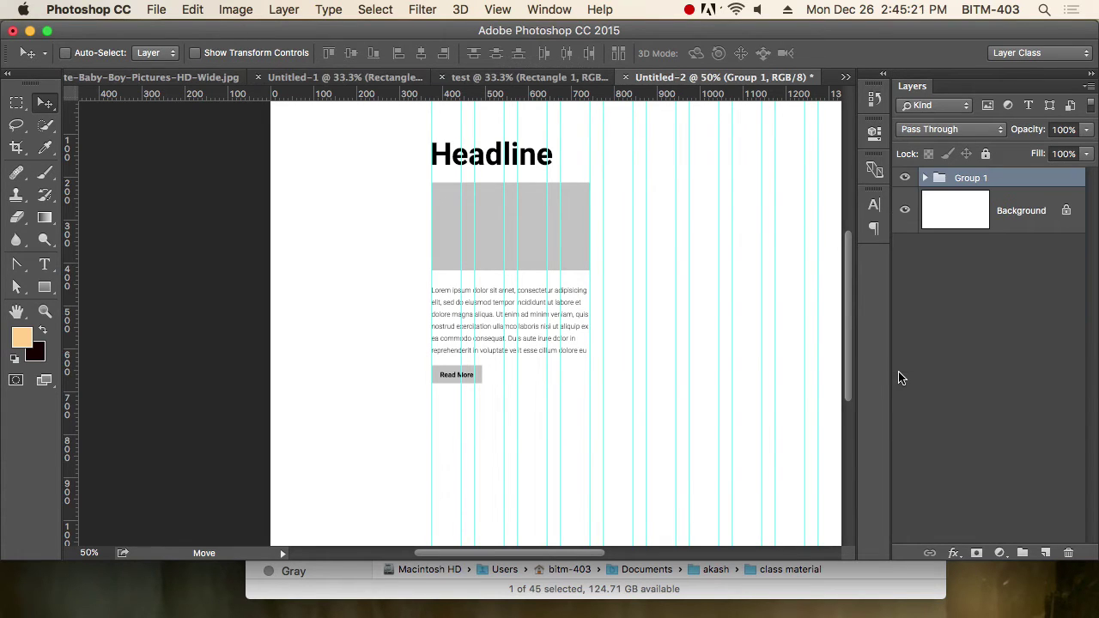
pyautogui.doubleClick(973, 182)
pyautogui.write('Blog Post')
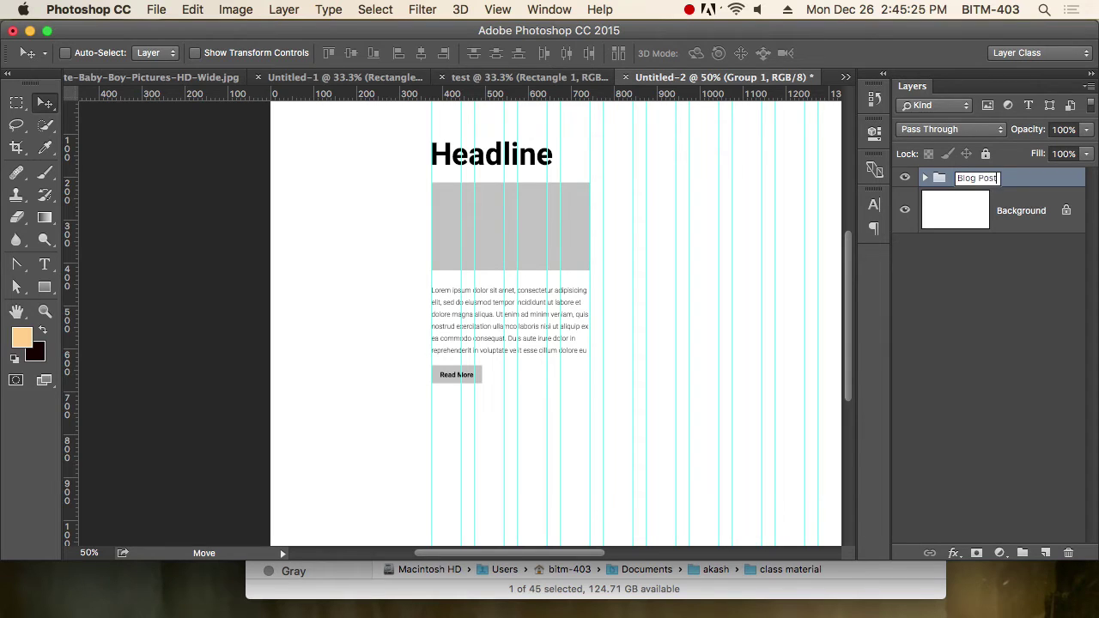
pyautogui.press('Return')
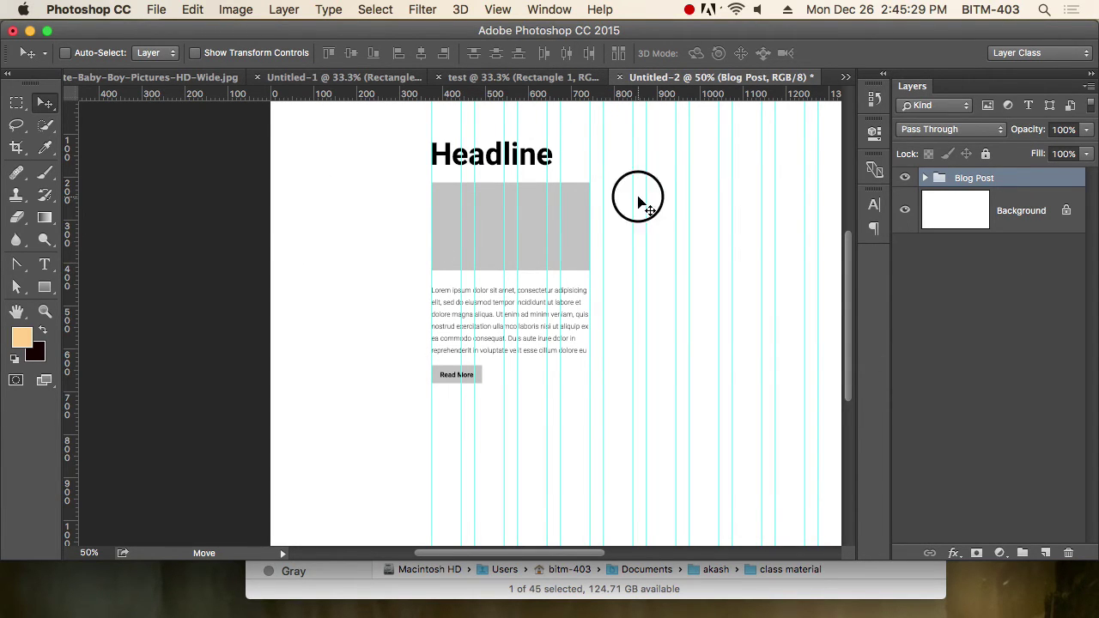
# Duplicate the Blog Post group horizontally into the second column, aligned to the column guide.
pyautogui.moveTo(638, 201); pyautogui.dragTo(380, 224)
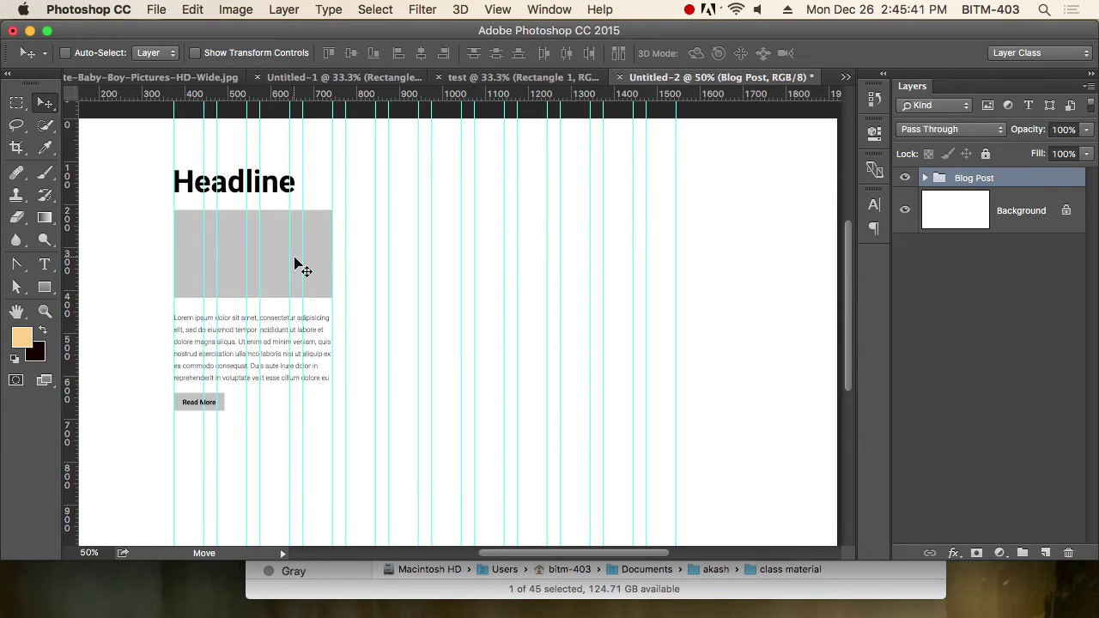
pyautogui.moveTo(238, 188); pyautogui.dragTo(410, 206)
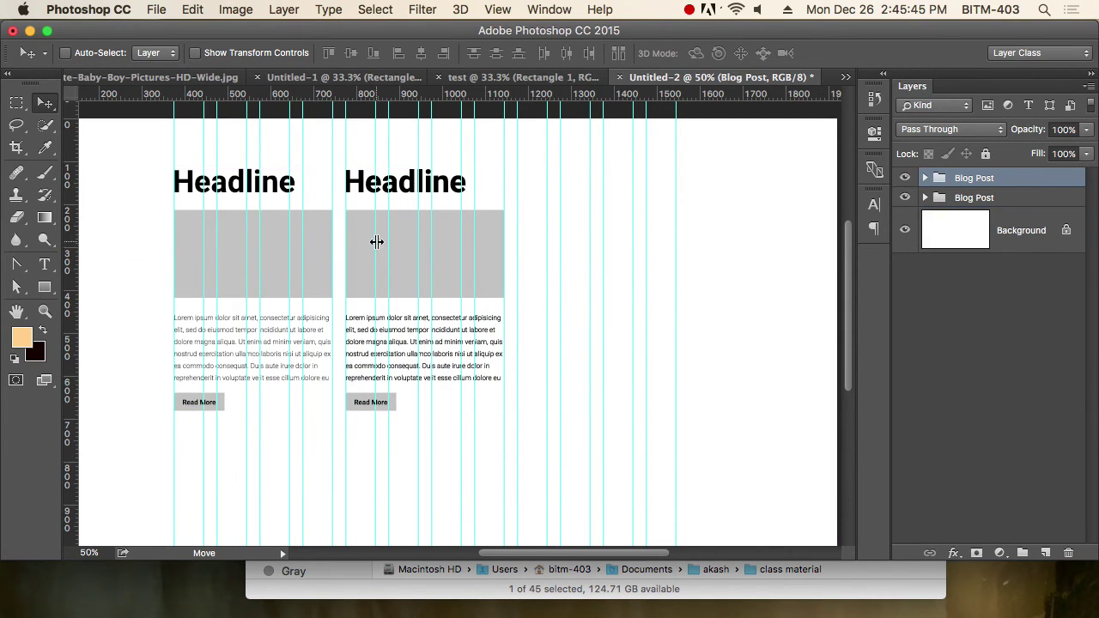
pyautogui.moveTo(329, 206); pyautogui.dragTo(415, 222)
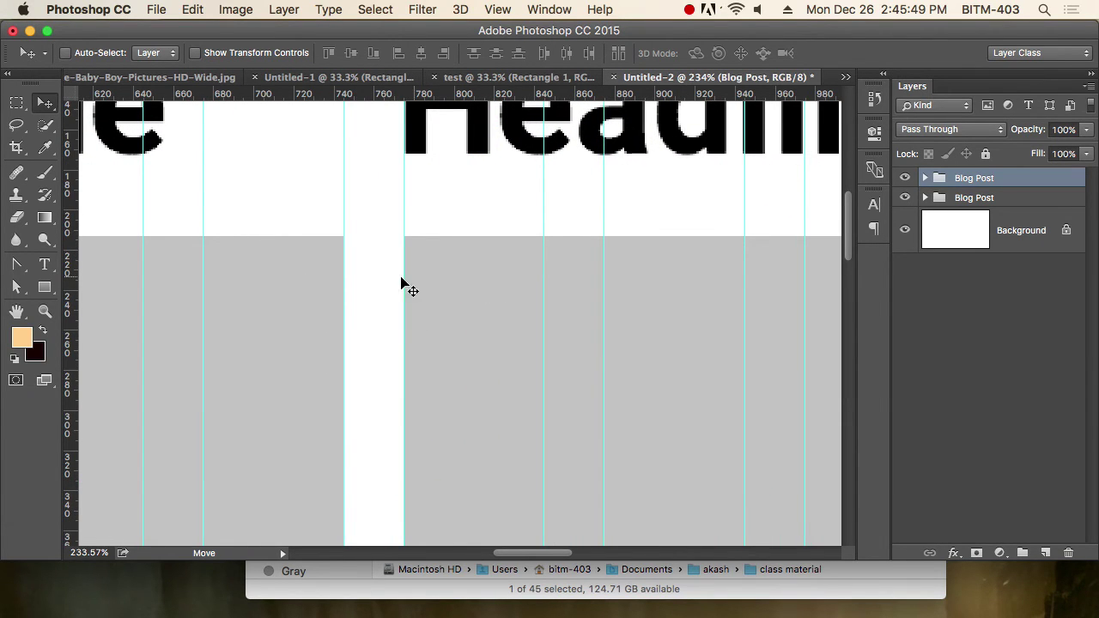
# Duplicate the Blog Post group into the third column along the guides, and hide the guides.
pyautogui.press('super+minus')
pyautogui.press('super+minus')
pyautogui.press('super+minus')
pyautogui.press('super+minus')
pyautogui.press('super+minus')
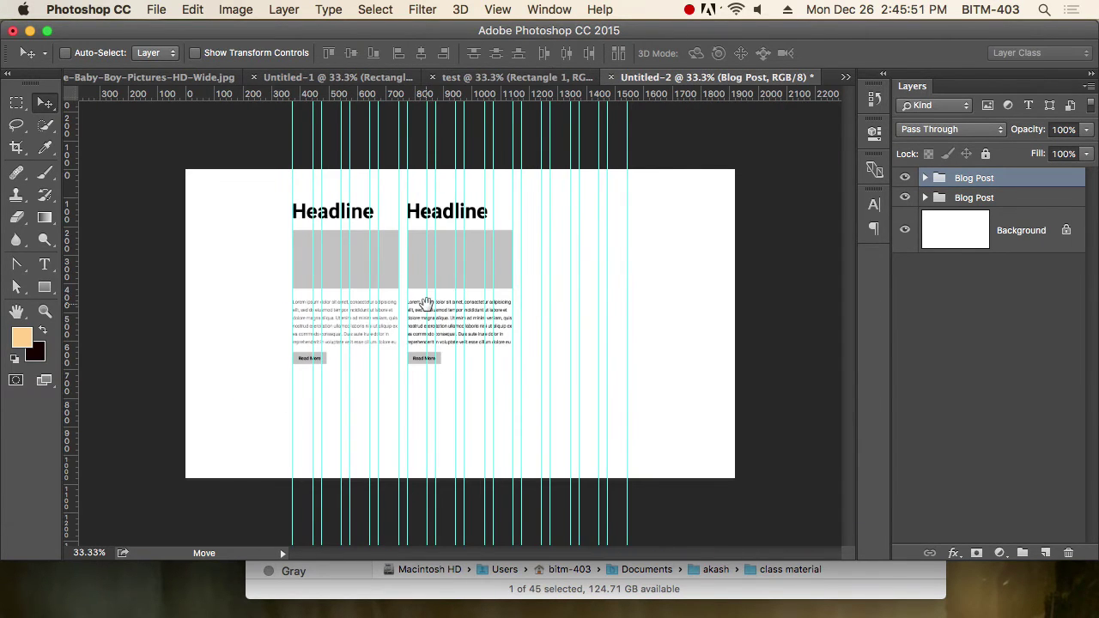
pyautogui.moveTo(425, 211); pyautogui.dragTo(541, 230)
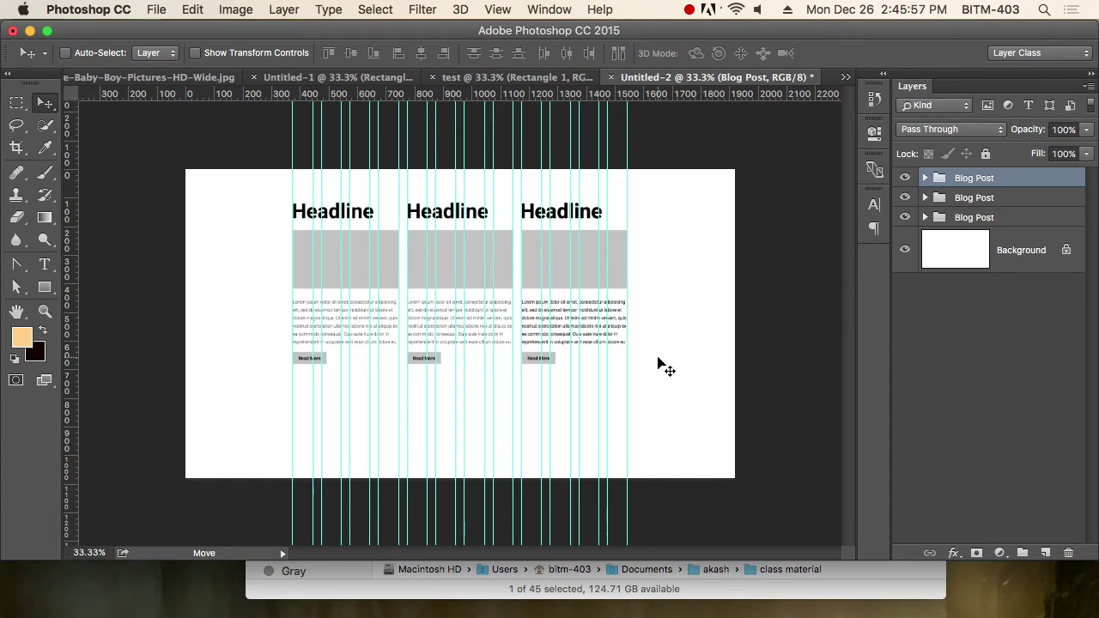
pyautogui.moveTo(439, 304); pyautogui.dragTo(498, 319)
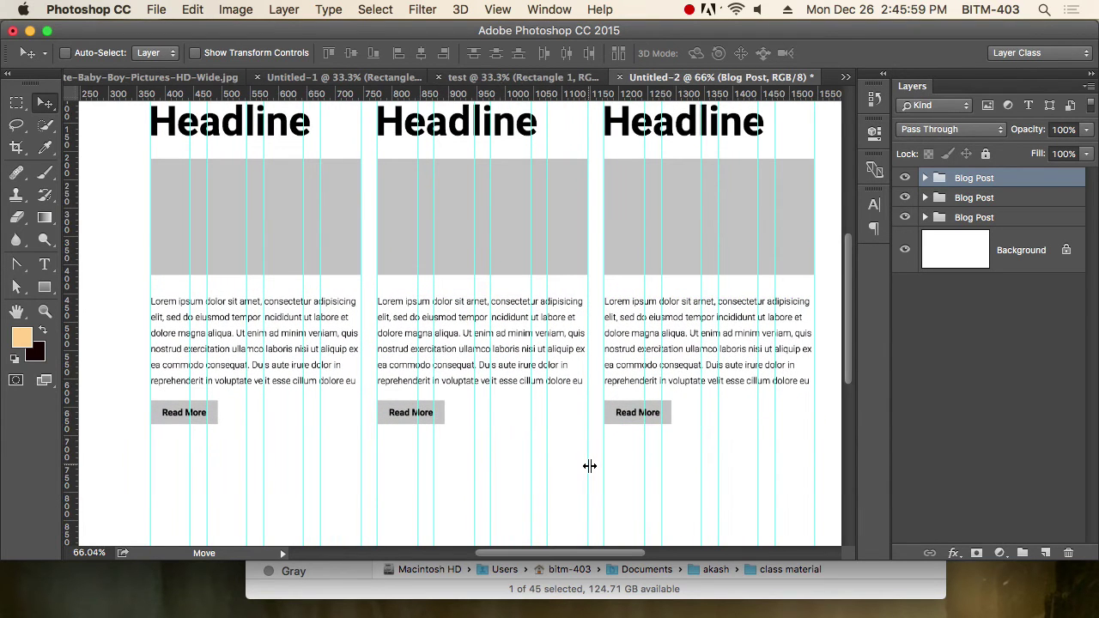
pyautogui.press('super+semicolon')
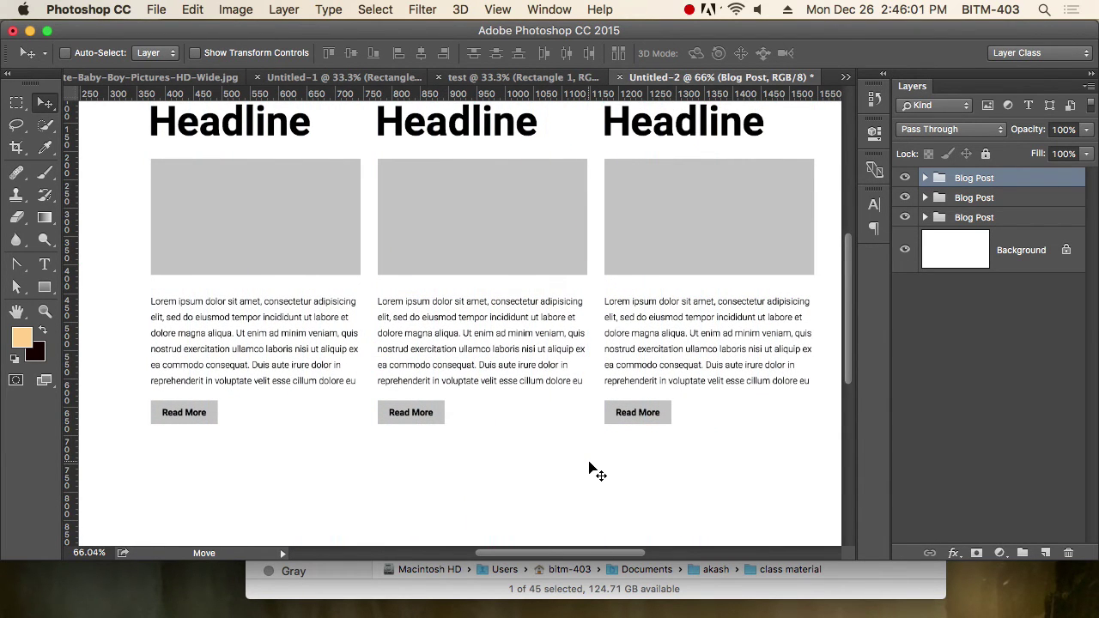
# Group the three Blog Post groups together and name the parent group "Blog".
pyautogui.keyDown('alt'); pyautogui.click(515, 294); pyautogui.keyUp('alt')
pyautogui.keyDown('shift'); pyautogui.click(974, 217); pyautogui.keyUp('shift')
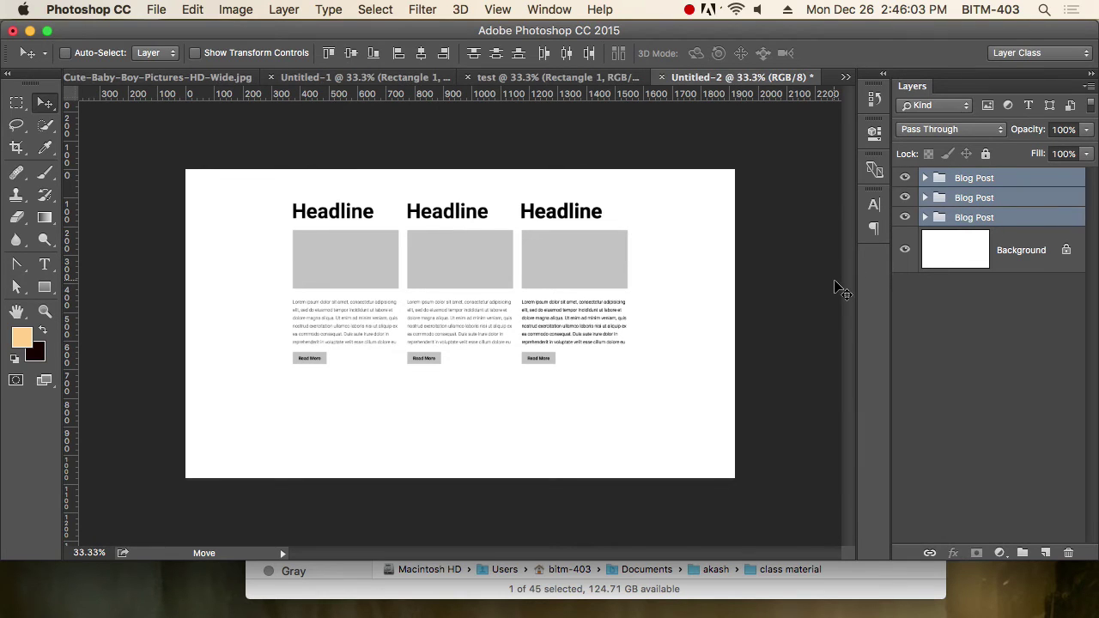
pyautogui.press('super+g')
pyautogui.doubleClick(974, 178)
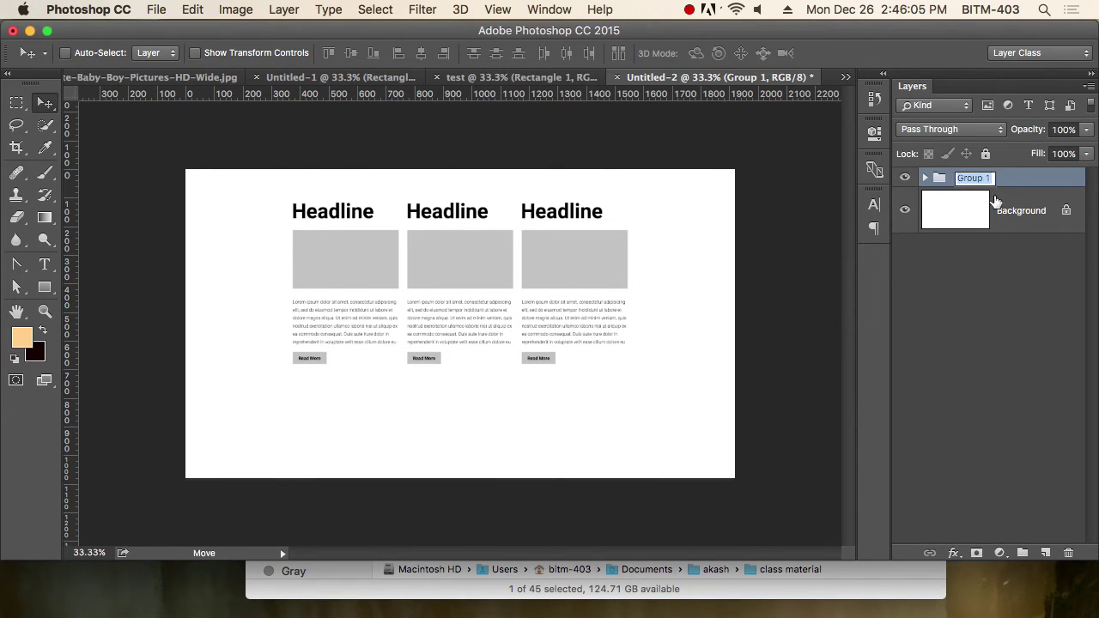
pyautogui.write('Blog')
pyautogui.press('Return')
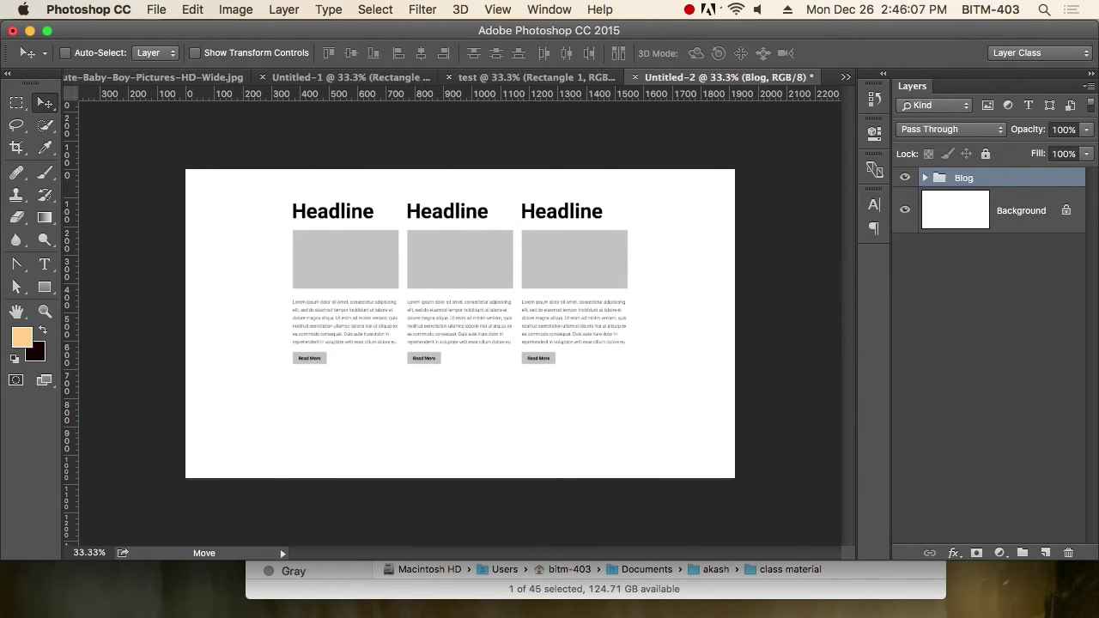
# Expand the Blog group and its topmost Blog Post group to examine the nested layer structure.
pyautogui.click(926, 178)
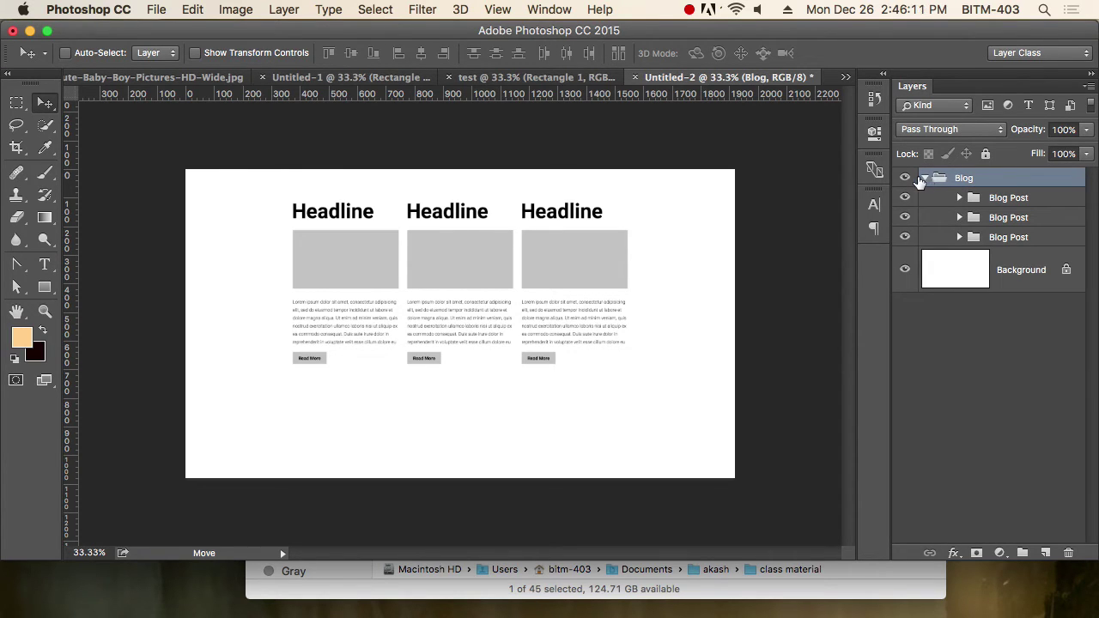
pyautogui.click(960, 197)
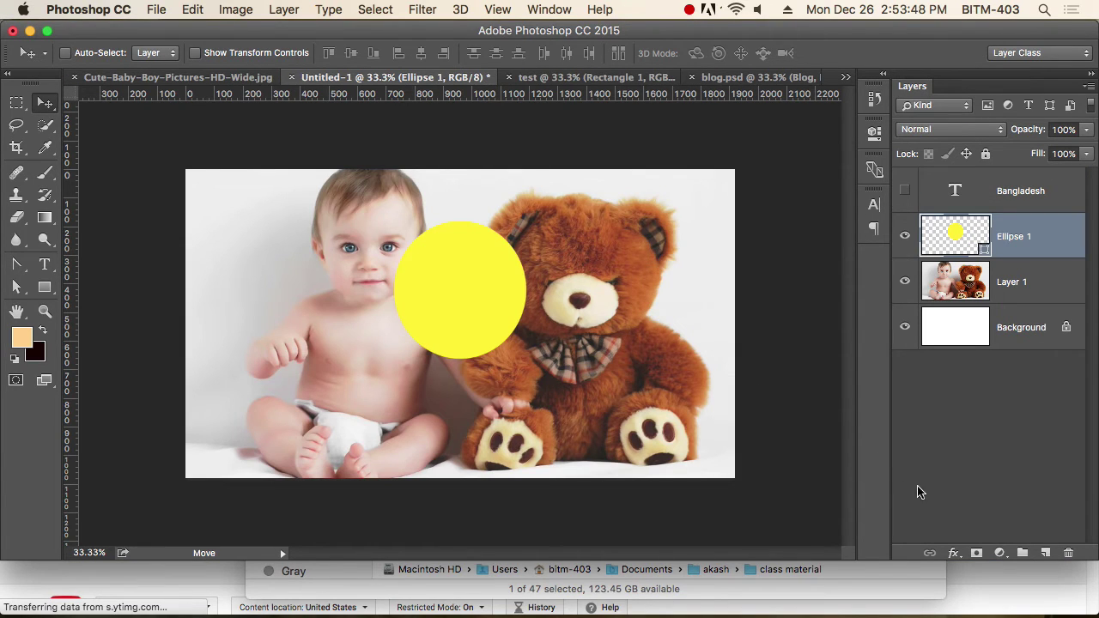
# Open the Ellipse 1 layer's blending options and enable Bevel & Emboss, keeping the ellipse in view.
pyautogui.click(954, 554)
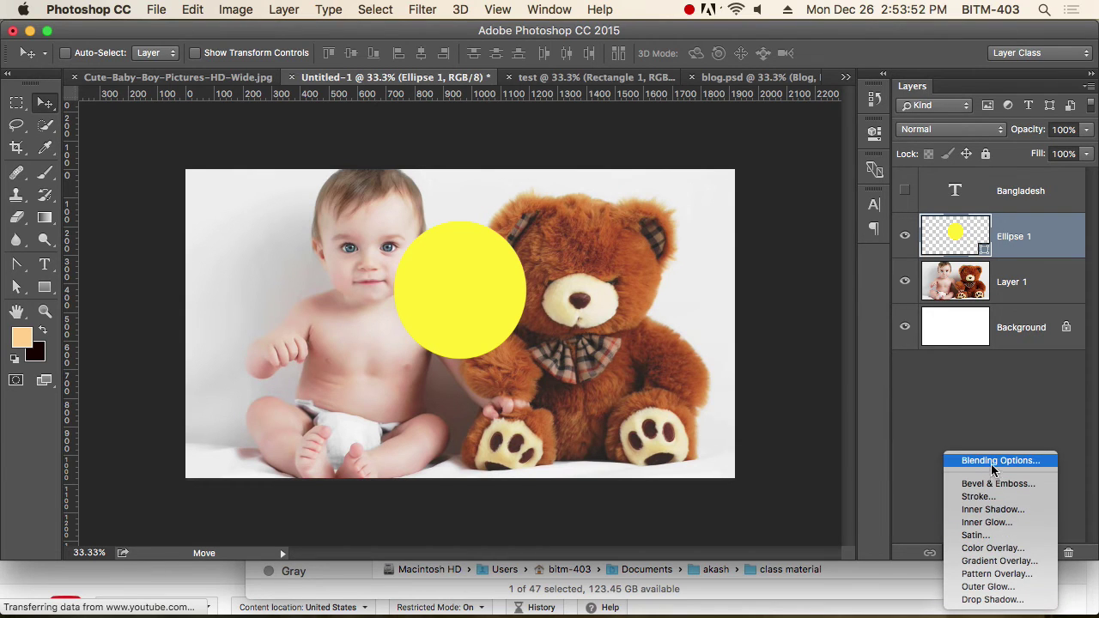
pyautogui.click(995, 463)
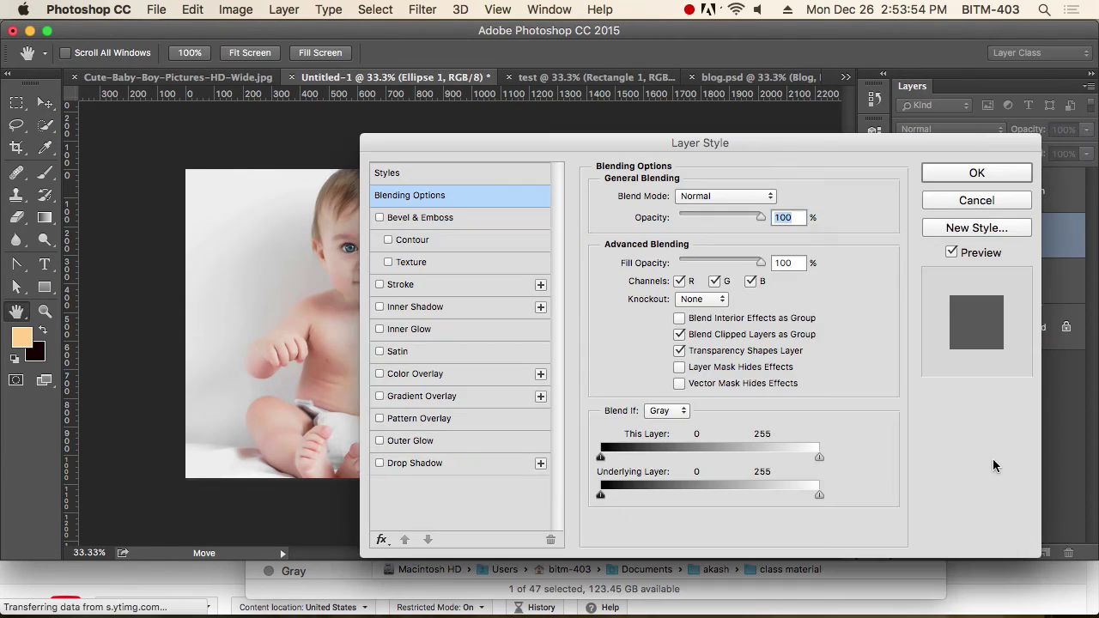
pyautogui.moveTo(605, 144); pyautogui.dragTo(776, 95)
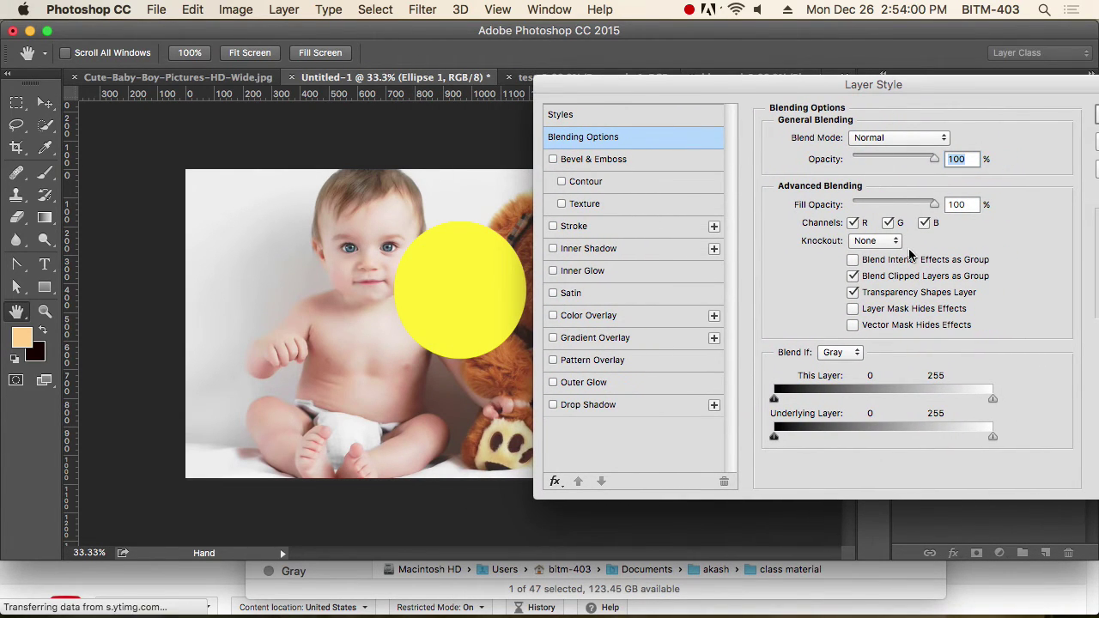
pyautogui.moveTo(689, 86); pyautogui.dragTo(742, 99)
pyautogui.click(635, 173)
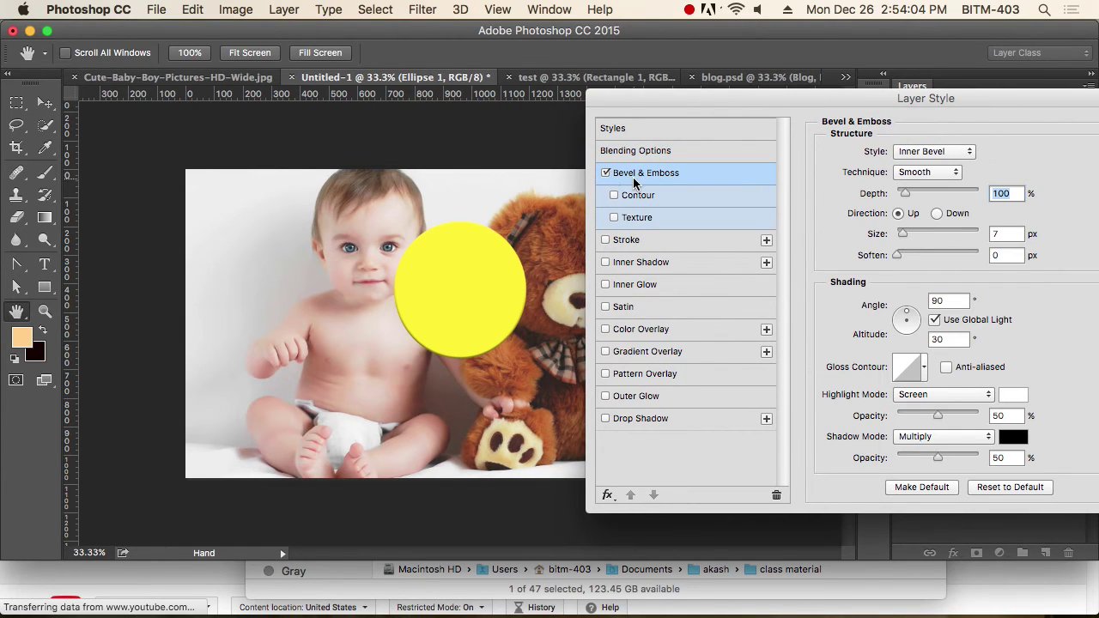
pyautogui.moveTo(761, 102); pyautogui.dragTo(719, 100)
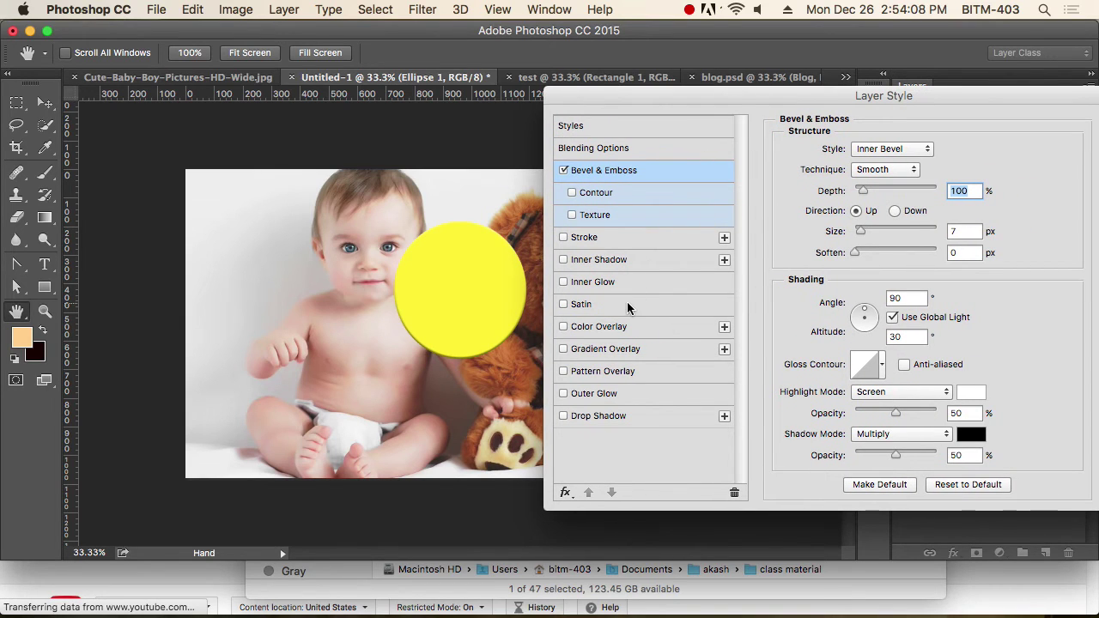
# Try a Drop Shadow on the ellipse, view its settings, and go back to the Bevel & Emboss settings.
pyautogui.click(563, 416)
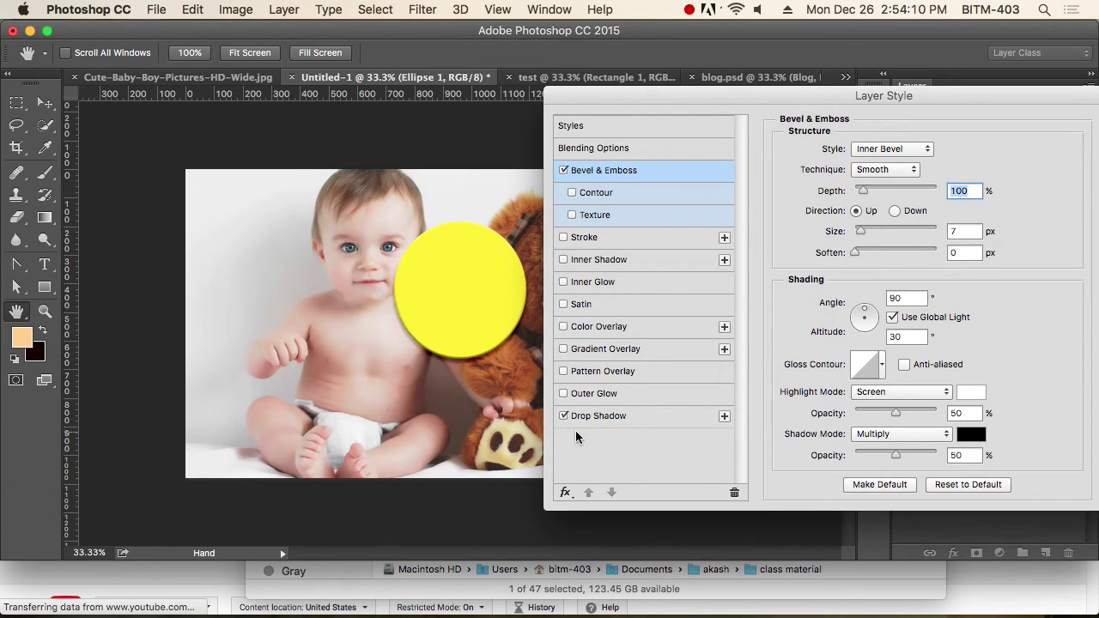
pyautogui.click(564, 416)
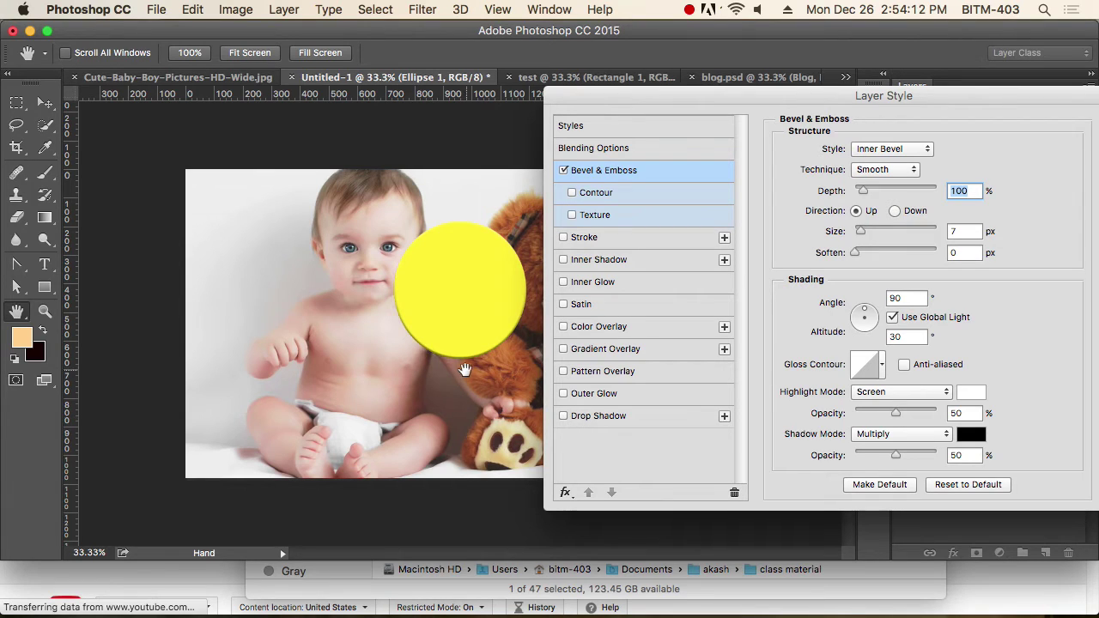
pyautogui.click(563, 416)
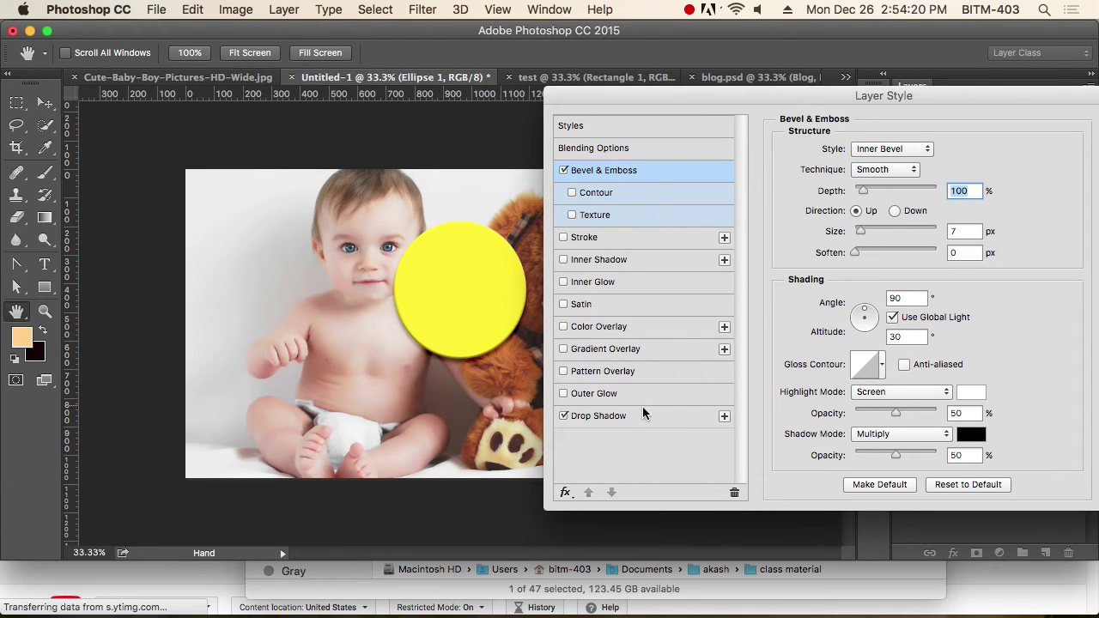
pyautogui.click(619, 419)
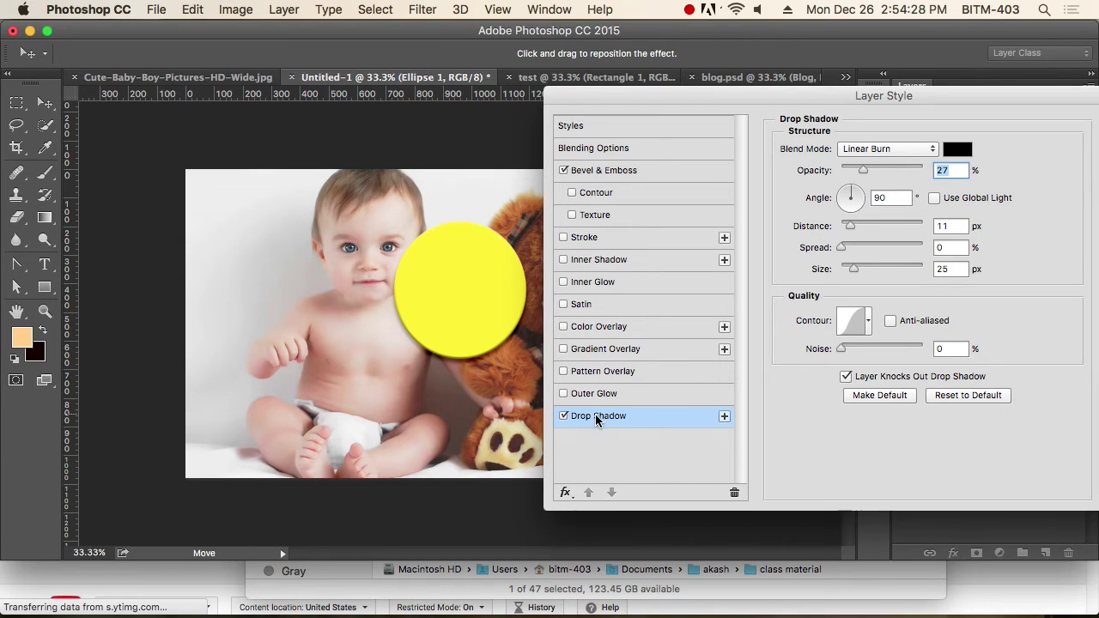
pyautogui.click(632, 172)
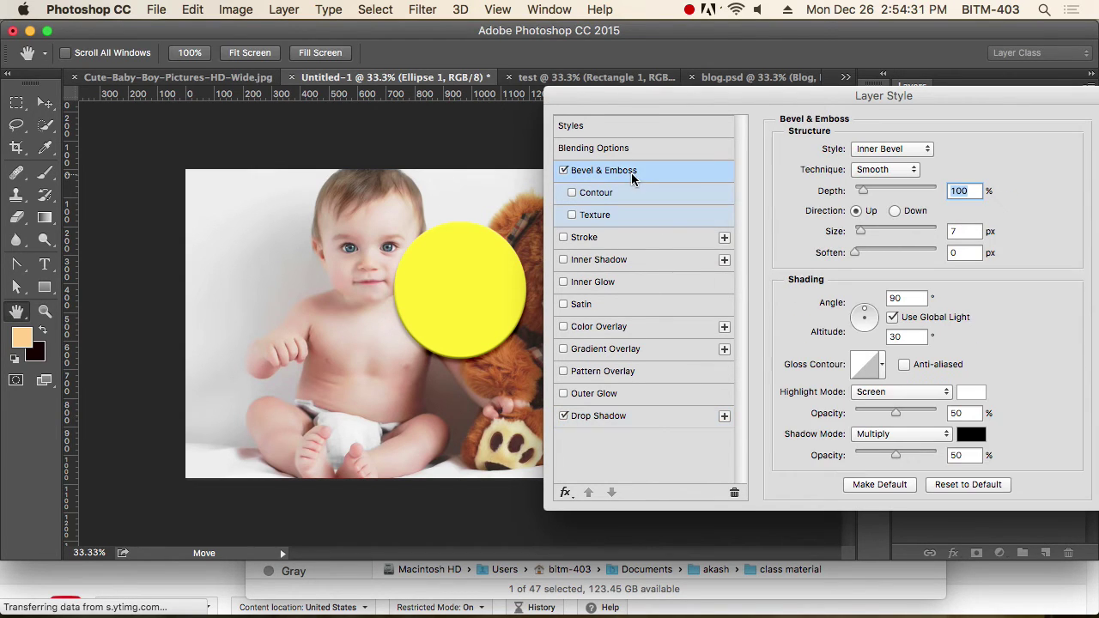
# Switch the ellipse's Drop Shadow off and on for comparison, leave it disabled, and reopen the Bevel & Emboss settings.
pyautogui.click(563, 416)
pyautogui.click(563, 417)
pyautogui.click(563, 417)
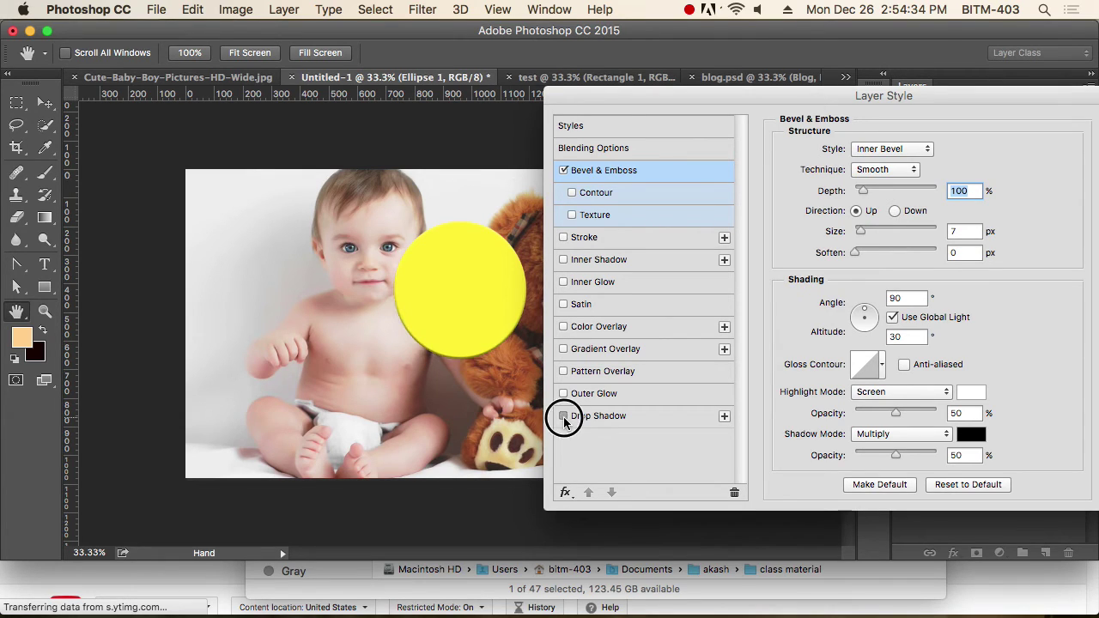
pyautogui.click(564, 418)
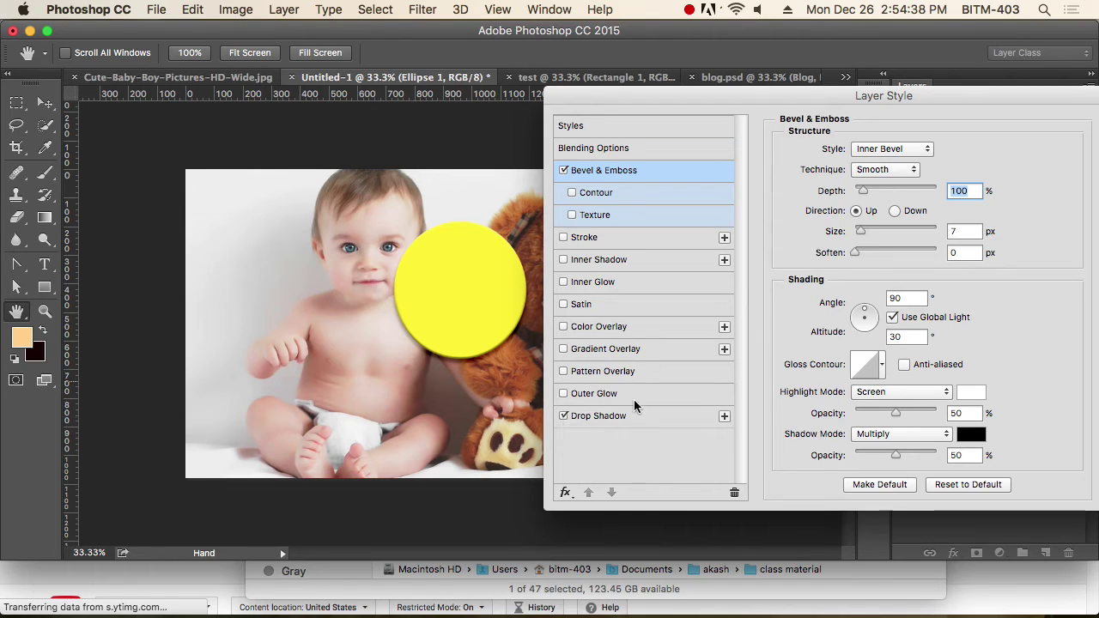
pyautogui.click(604, 416)
pyautogui.click(565, 417)
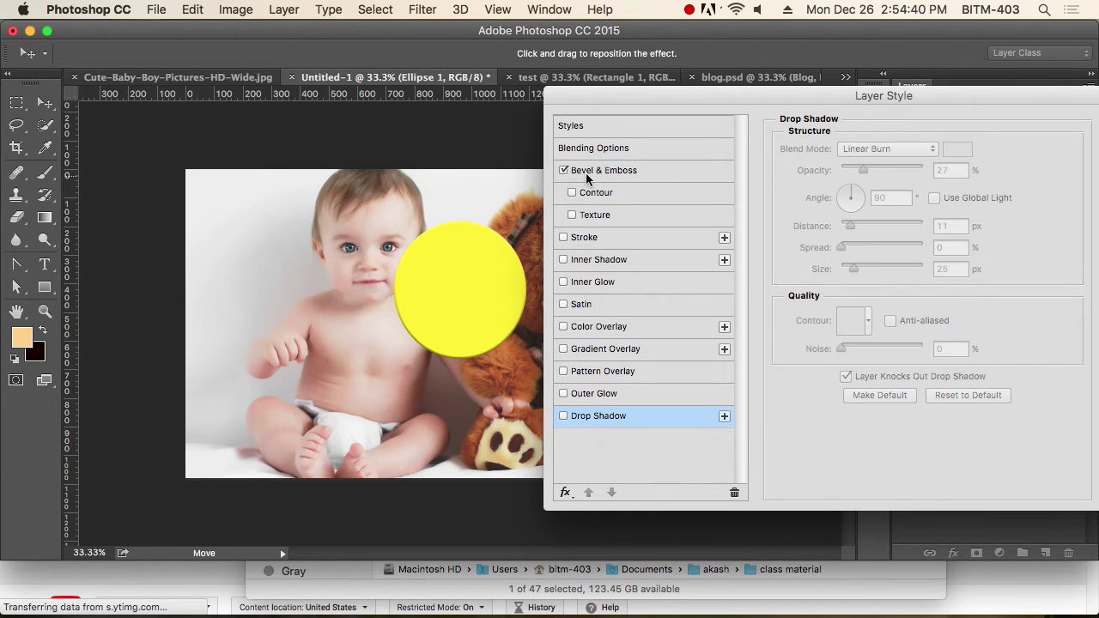
pyautogui.click(593, 170)
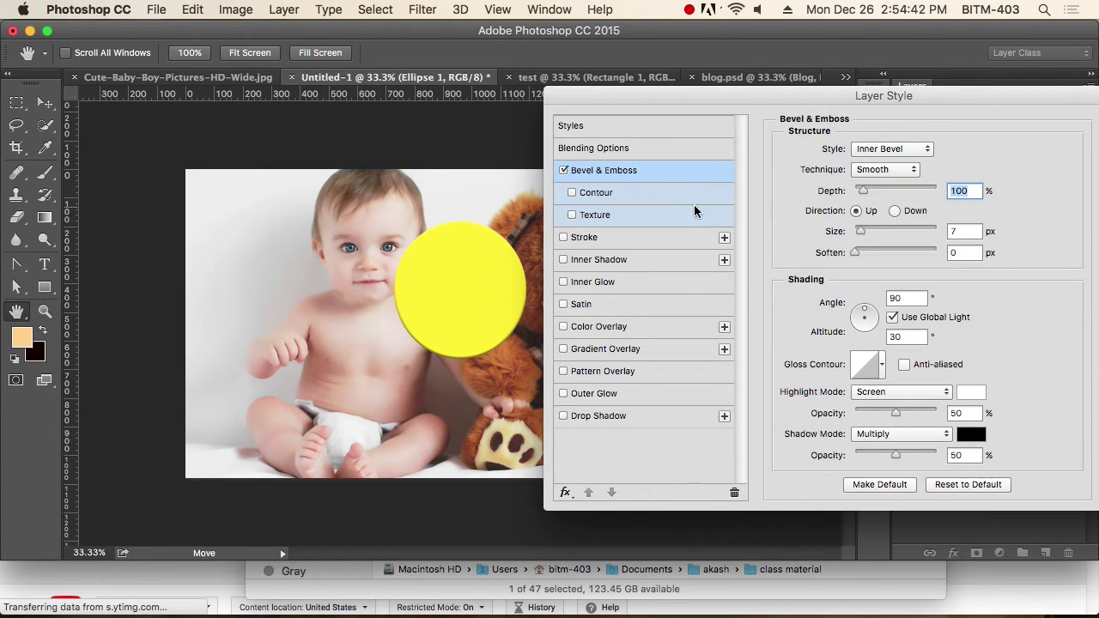
# Look through the bevel styles, keep Inner Bevel, and try a depth of 854% on the ellipse's edge.
pyautogui.moveTo(919, 99); pyautogui.dragTo(903, 86)
pyautogui.click(898, 136)
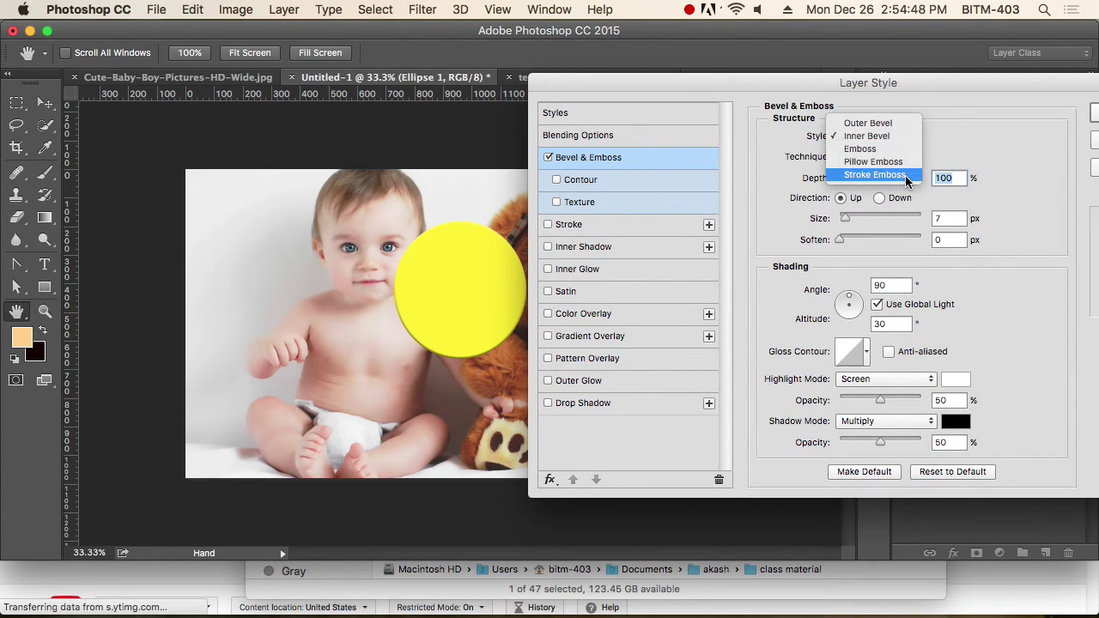
pyautogui.click(992, 150)
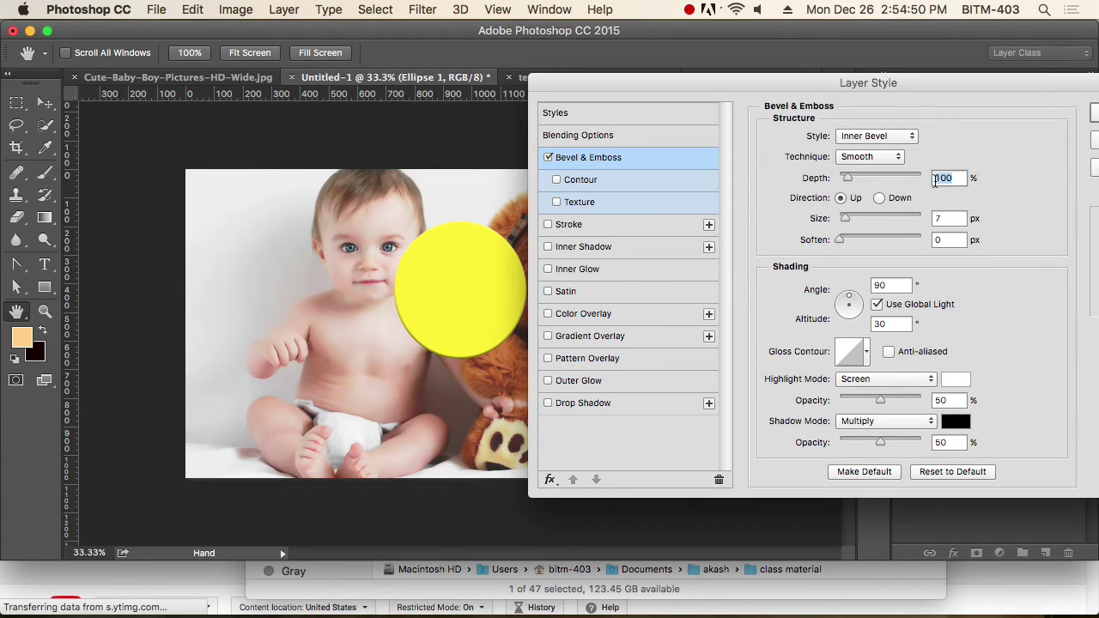
pyautogui.moveTo(846, 179); pyautogui.dragTo(910, 177)
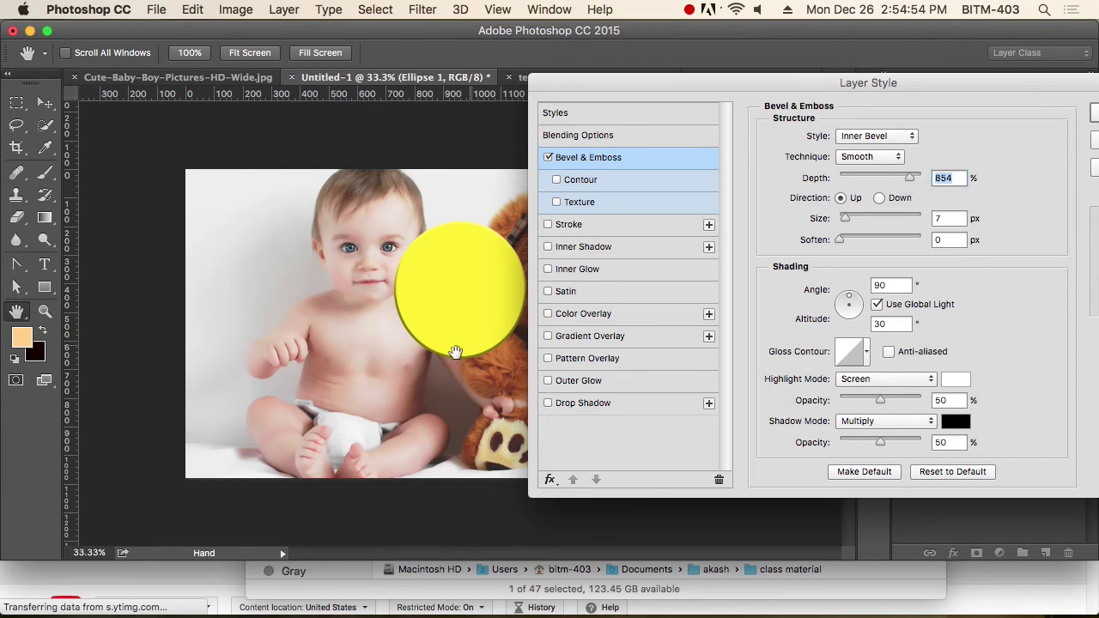
pyautogui.moveTo(434, 357); pyautogui.dragTo(255, 404)
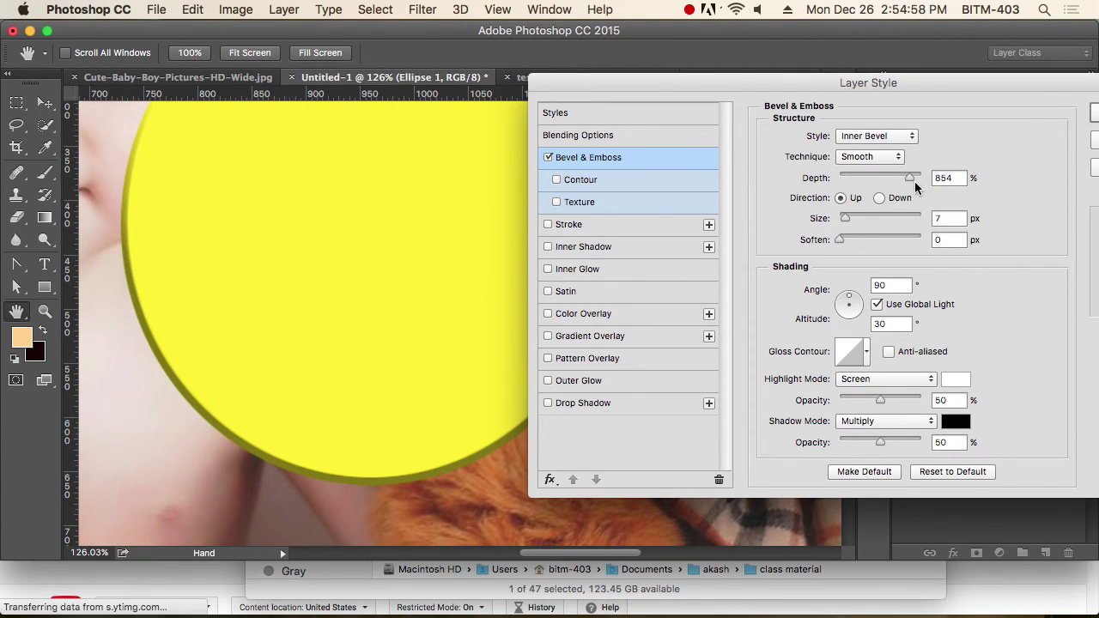
# Set the bevel's depth to 199% and try sizes of 84 px and 29 px on the ellipse.
pyautogui.moveTo(915, 181); pyautogui.dragTo(855, 178)
pyautogui.moveTo(847, 218); pyautogui.dragTo(871, 216)
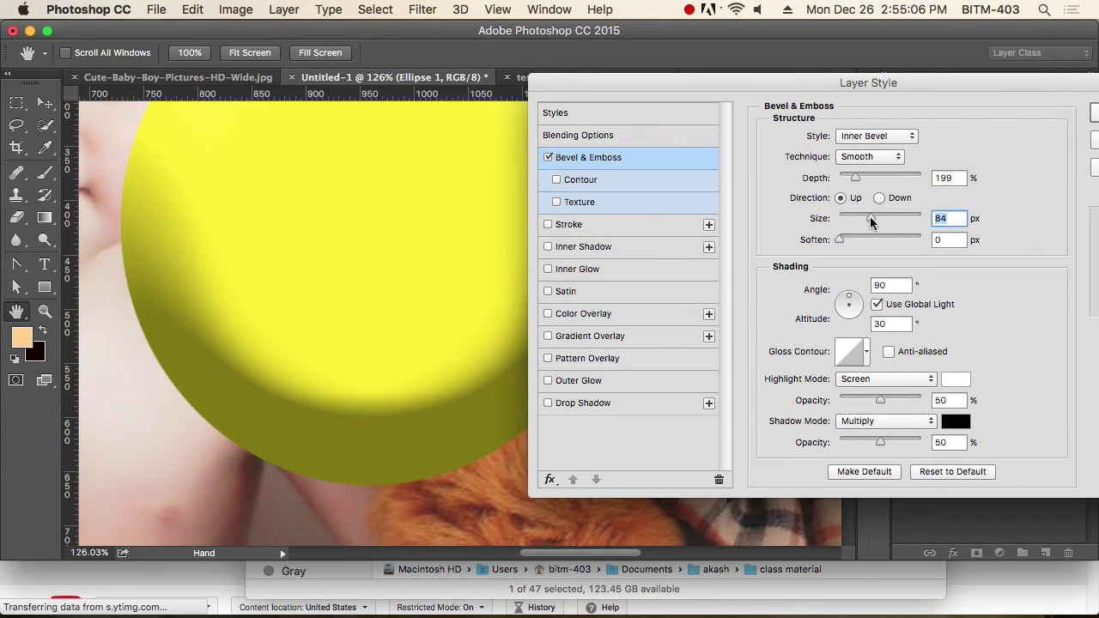
pyautogui.keyDown('alt'); pyautogui.click(425, 372); pyautogui.keyUp('alt')
pyautogui.keyDown('alt'); pyautogui.click(424, 372); pyautogui.keyUp('alt')
pyautogui.keyDown('alt'); pyautogui.click(424, 372); pyautogui.keyUp('alt')
pyautogui.keyDown('alt'); pyautogui.click(425, 372); pyautogui.keyUp('alt')
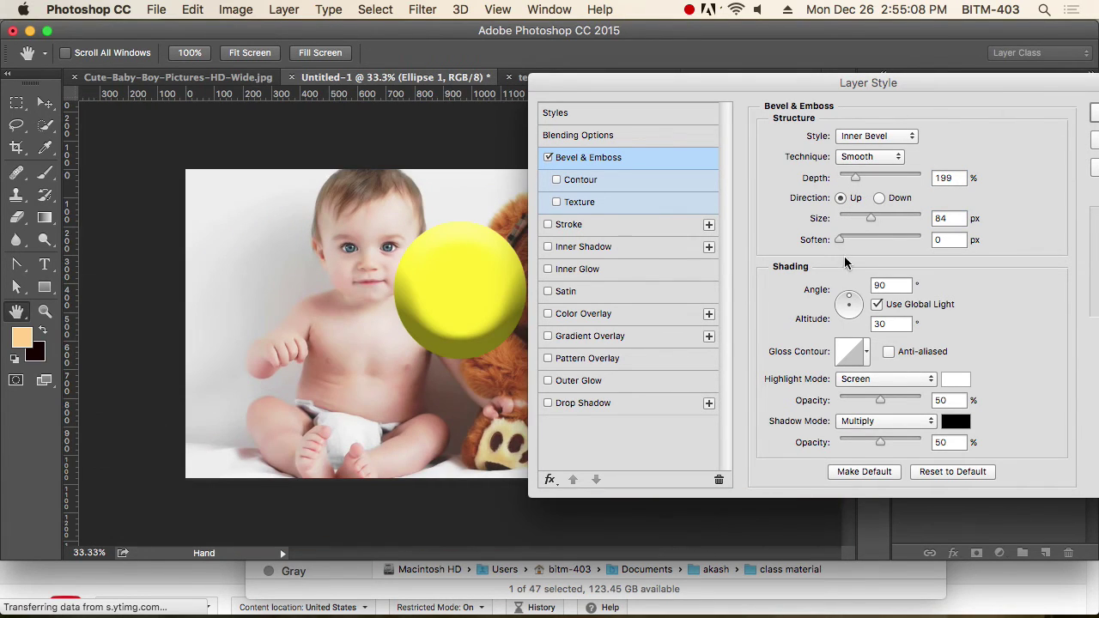
pyautogui.moveTo(874, 216); pyautogui.dragTo(853, 227)
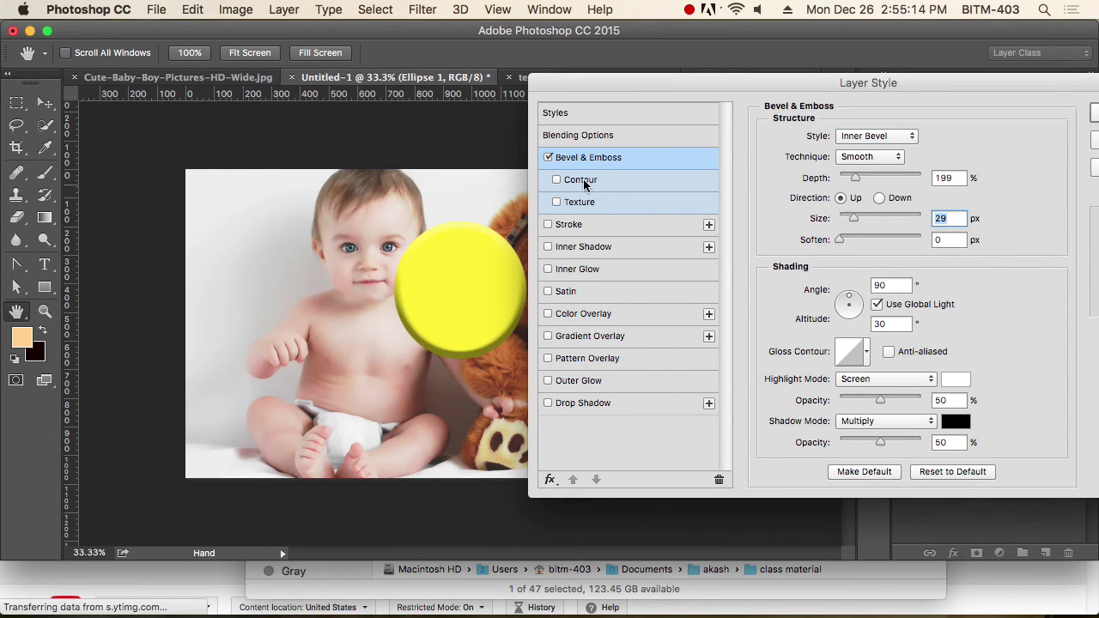
# Disable Bevel & Emboss, enable a Stroke on the ellipse, and keep its fill type as Color.
pyautogui.click(547, 158)
pyautogui.click(569, 225)
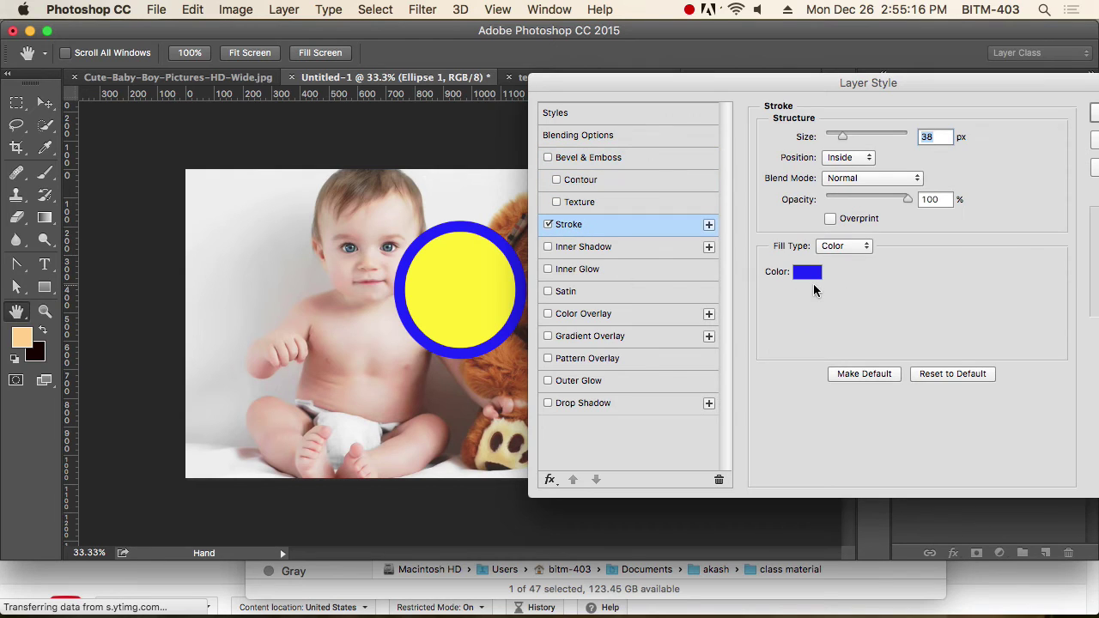
pyautogui.click(875, 321)
pyautogui.click(844, 248)
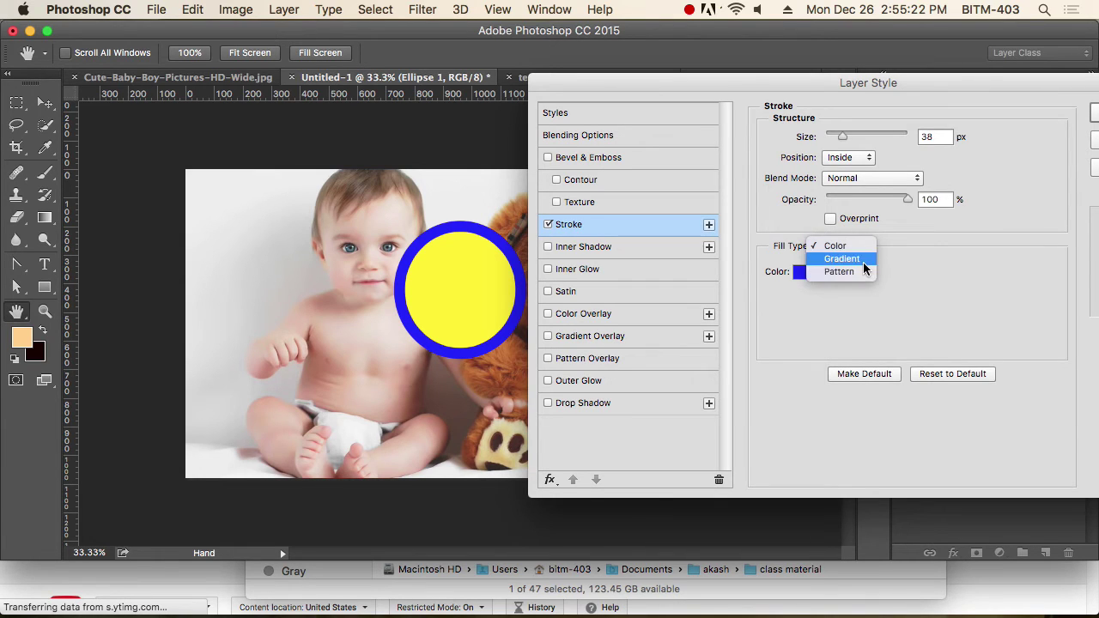
pyautogui.click(866, 250)
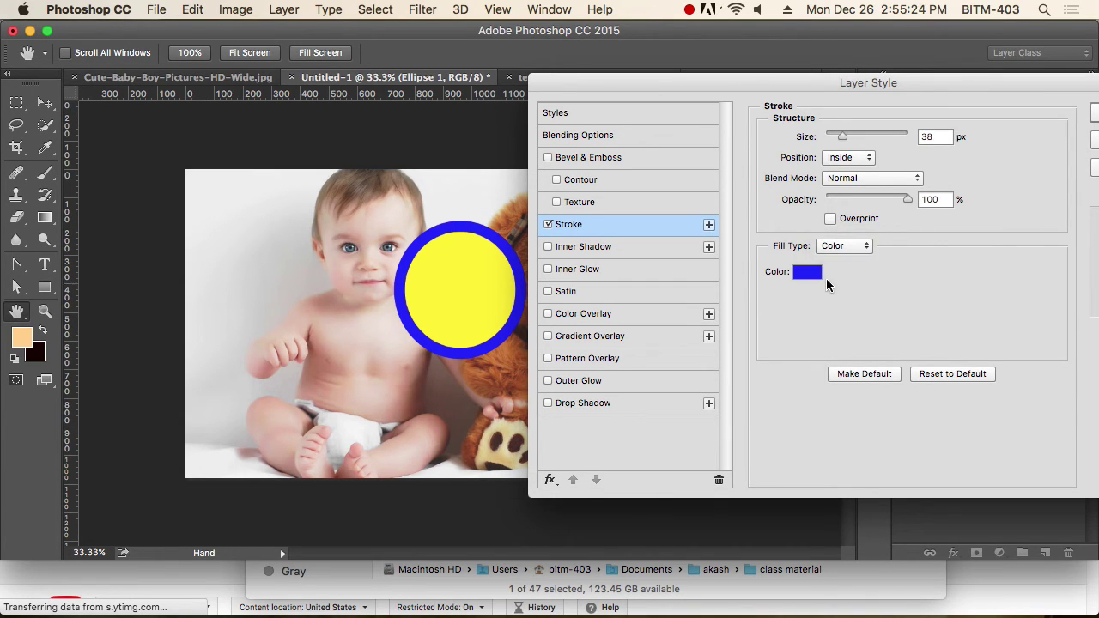
# View the stroke's colour in the Color Picker and cancel without changing it.
pyautogui.click(807, 272)
pyautogui.click(782, 217)
pyautogui.moveTo(782, 217)
pyautogui.mouseDown()
pyautogui.moveTo(809, 368)
pyautogui.moveTo(657, 323)
pyautogui.moveTo(699, 284)
pyautogui.moveTo(539, 137)
pyautogui.mouseUp()
pyautogui.click(883, 210)
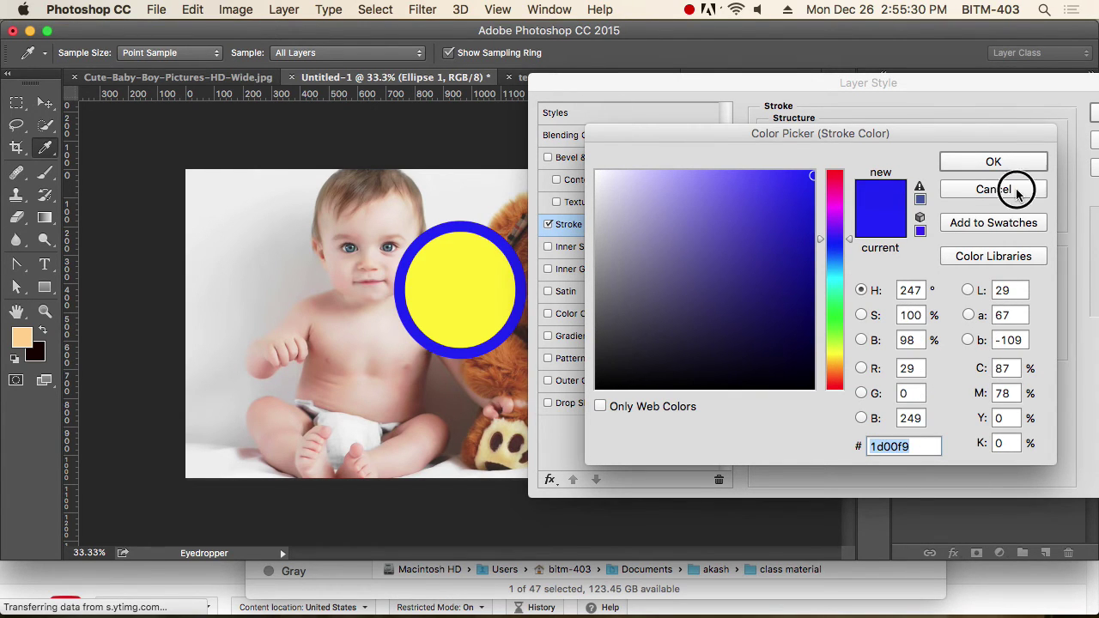
pyautogui.click(1001, 189)
# Set the stroke's fill type to Gradient and try several gradient presets, including Neutral Density and Violet, Green, Orange, then cancel the preset choice.
pyautogui.click(844, 246)
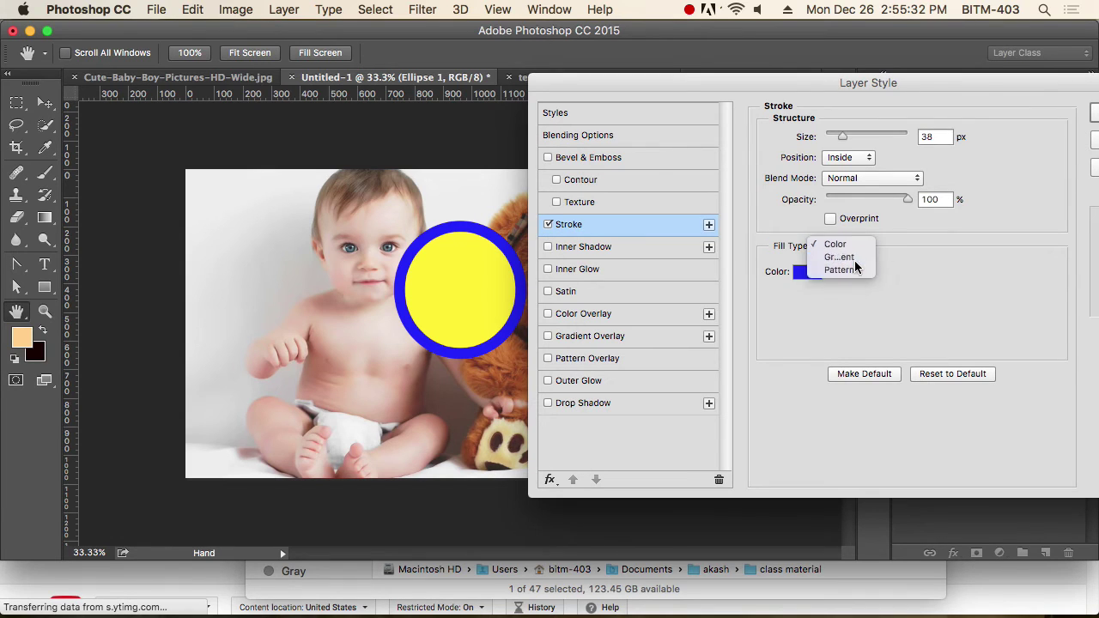
pyautogui.click(855, 260)
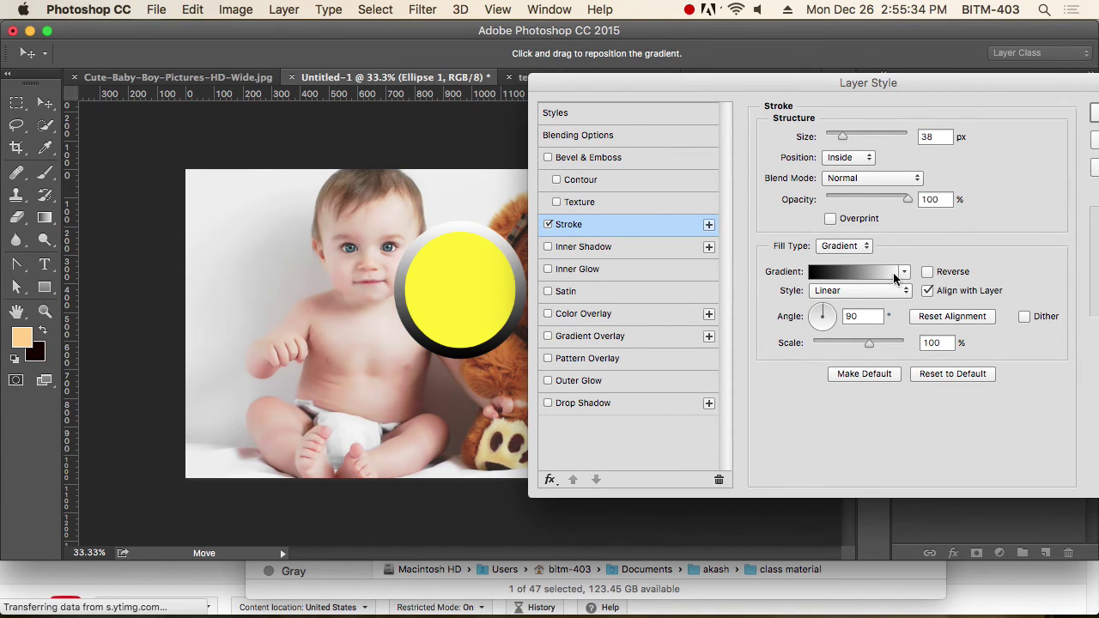
pyautogui.click(891, 273)
pyautogui.click(852, 194)
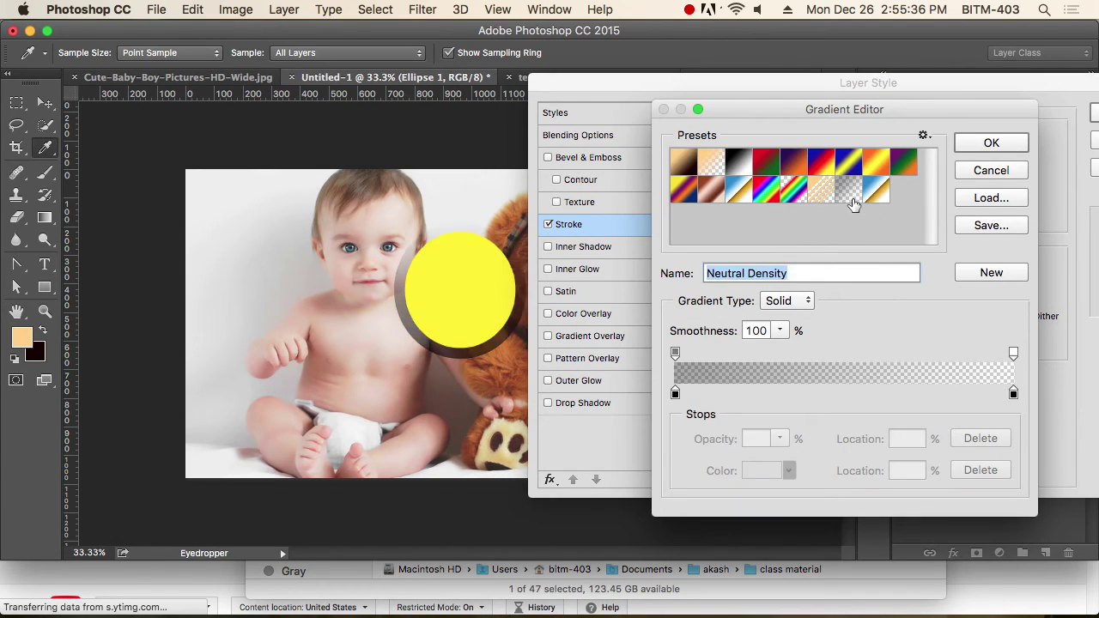
pyautogui.click(848, 163)
pyautogui.click(876, 163)
pyautogui.click(902, 162)
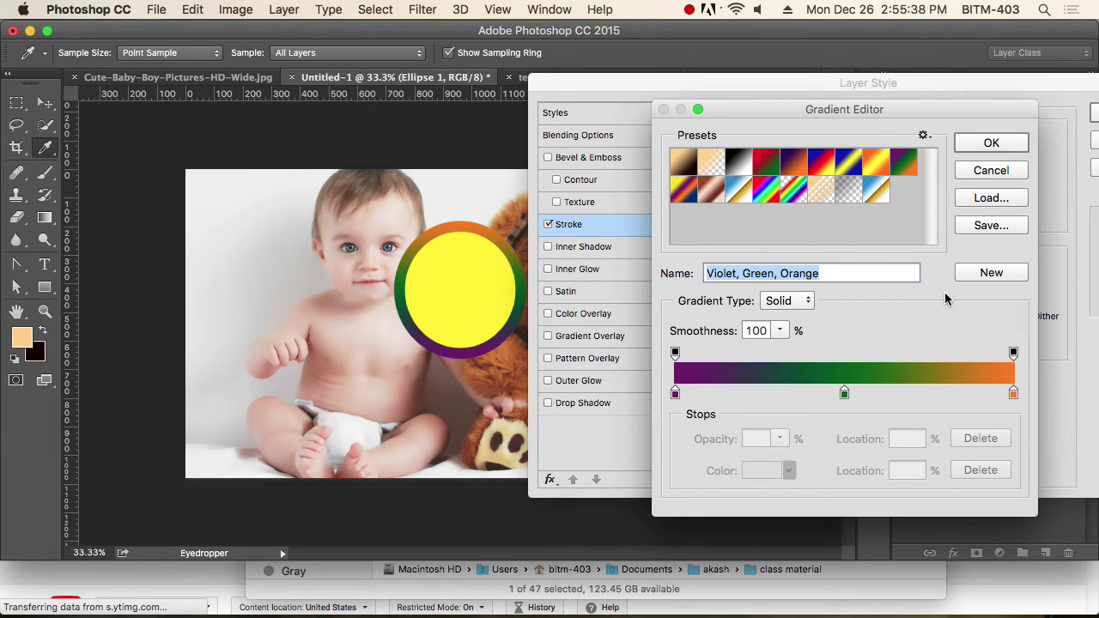
pyautogui.click(991, 171)
# Set the stroke's fill type to Pattern and view the ellipse's outline up close.
pyautogui.click(853, 244)
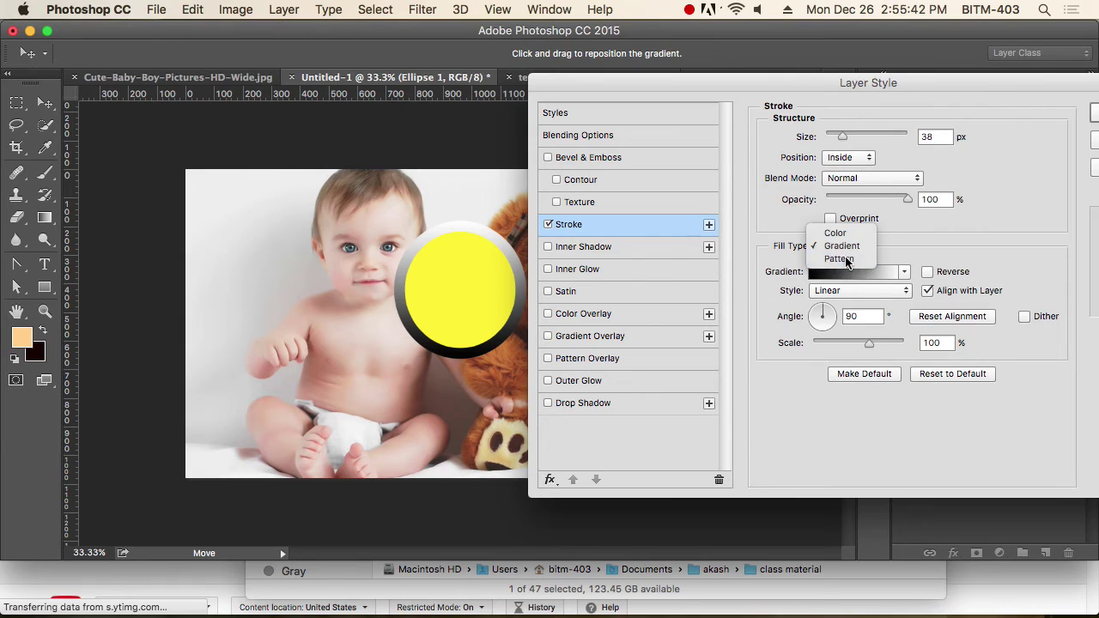
pyautogui.click(846, 262)
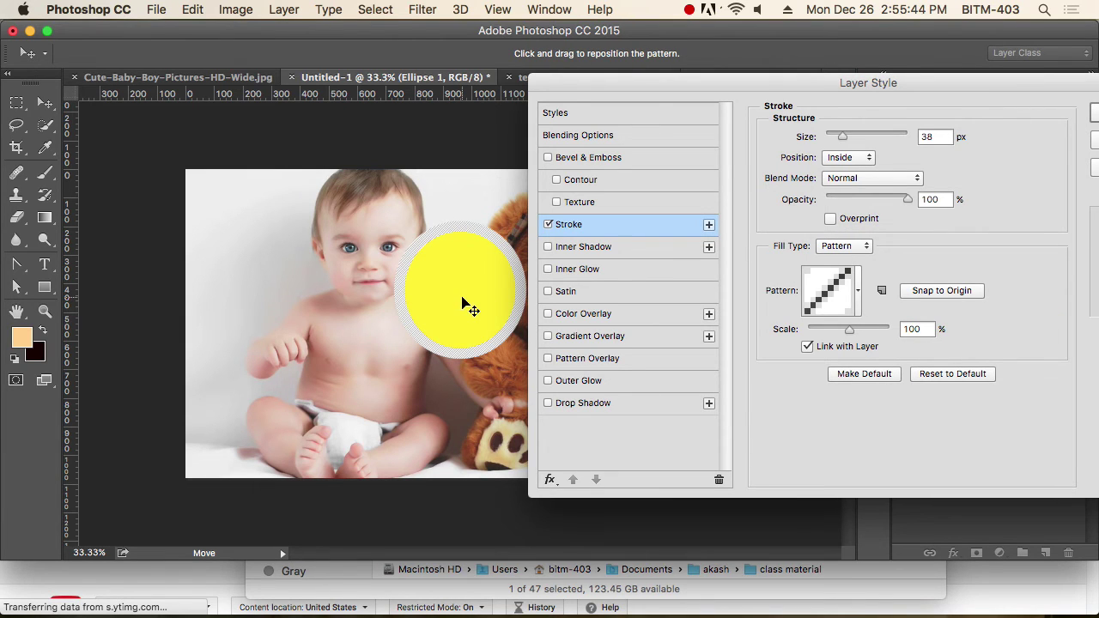
pyautogui.click(483, 269)
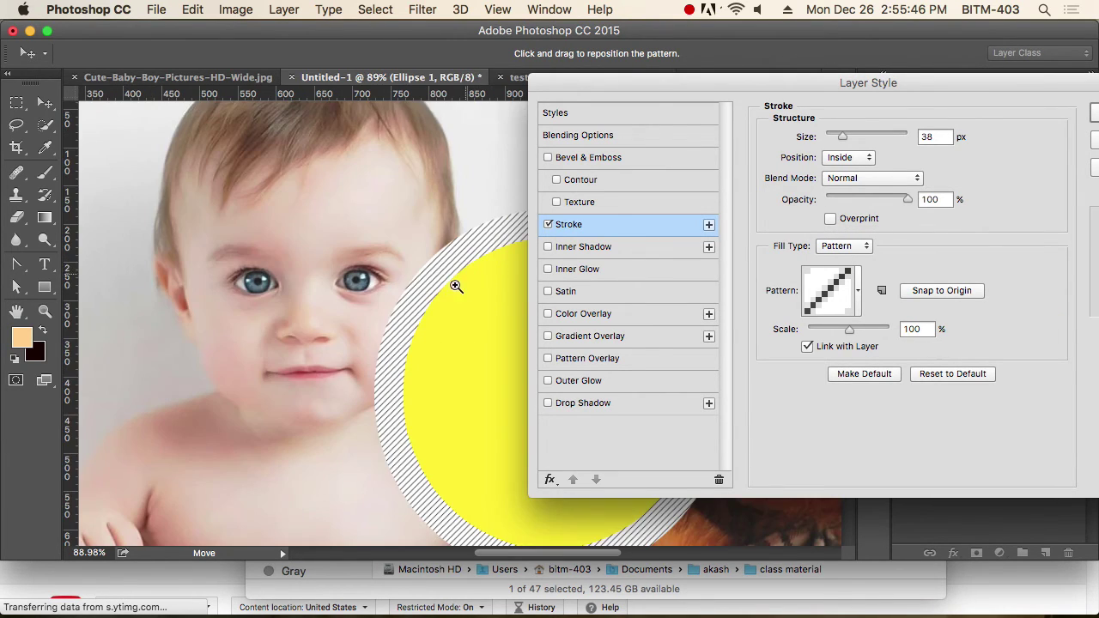
pyautogui.click(441, 309)
# Try several black-and-white line patterns on the ellipse's stroke, finishing with the thin horizontal stripes.
pyautogui.click(858, 289)
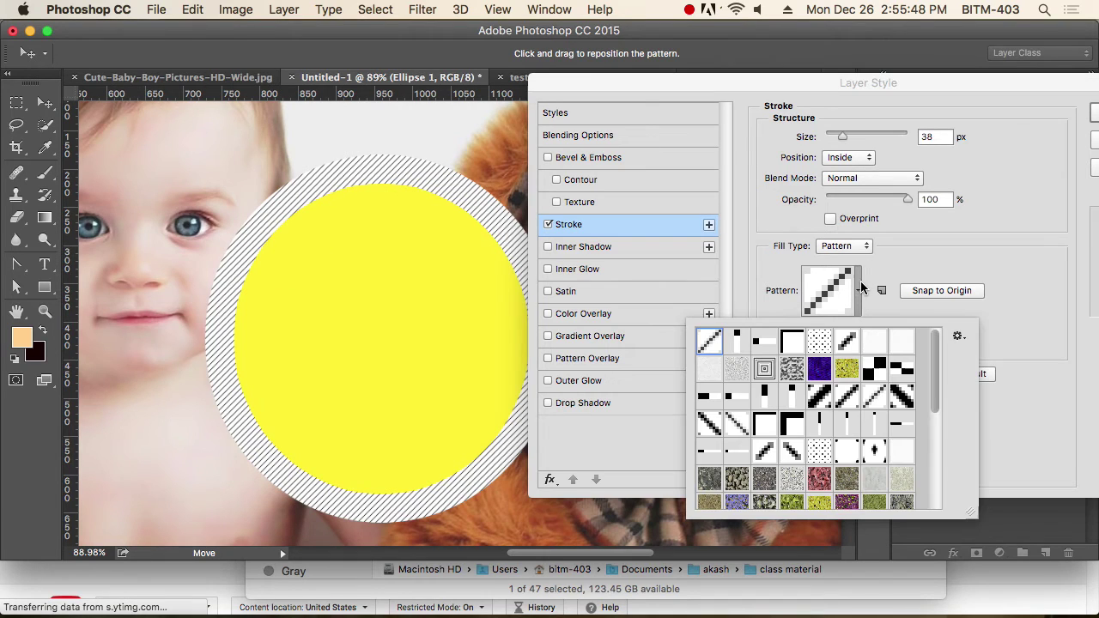
pyautogui.moveTo(936, 395)
pyautogui.mouseDown()
pyautogui.moveTo(947, 505)
pyautogui.moveTo(955, 371)
pyautogui.mouseUp()
pyautogui.click(902, 396)
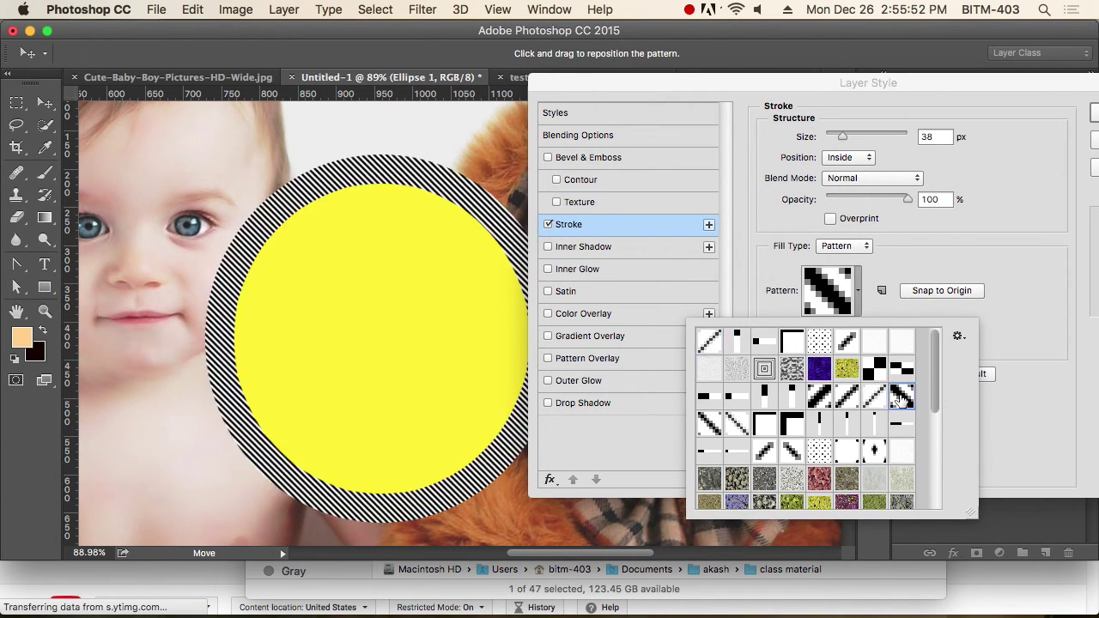
pyautogui.click(847, 397)
pyautogui.click(819, 397)
pyautogui.click(791, 397)
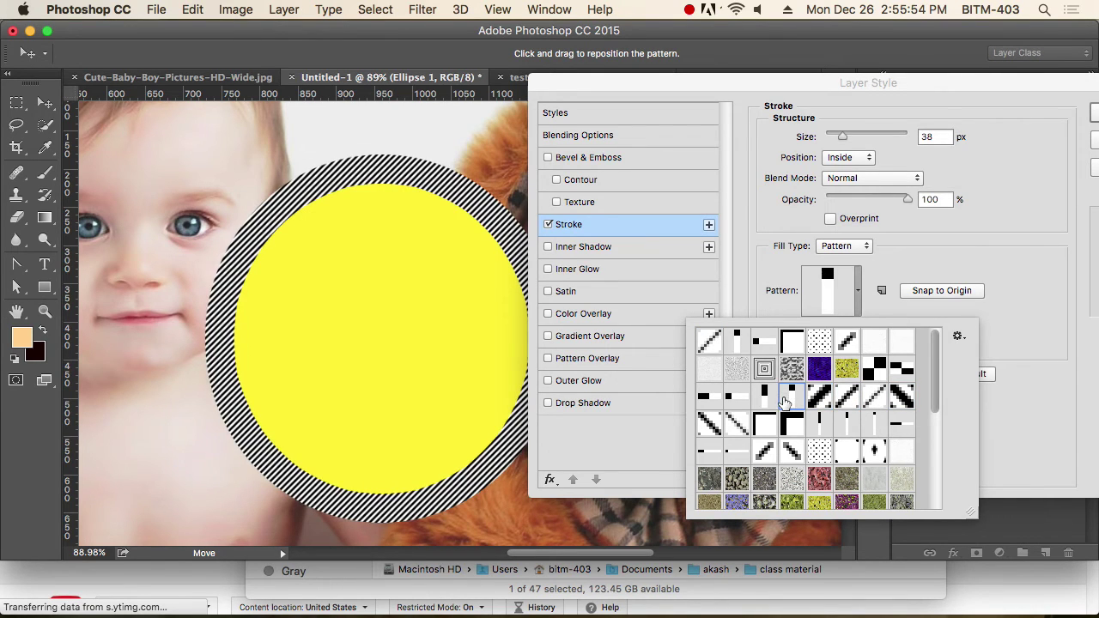
# Look through the pattern libraries and the Load Patterns file chooser, cancel loading, and close the pattern picker.
pyautogui.click(959, 336)
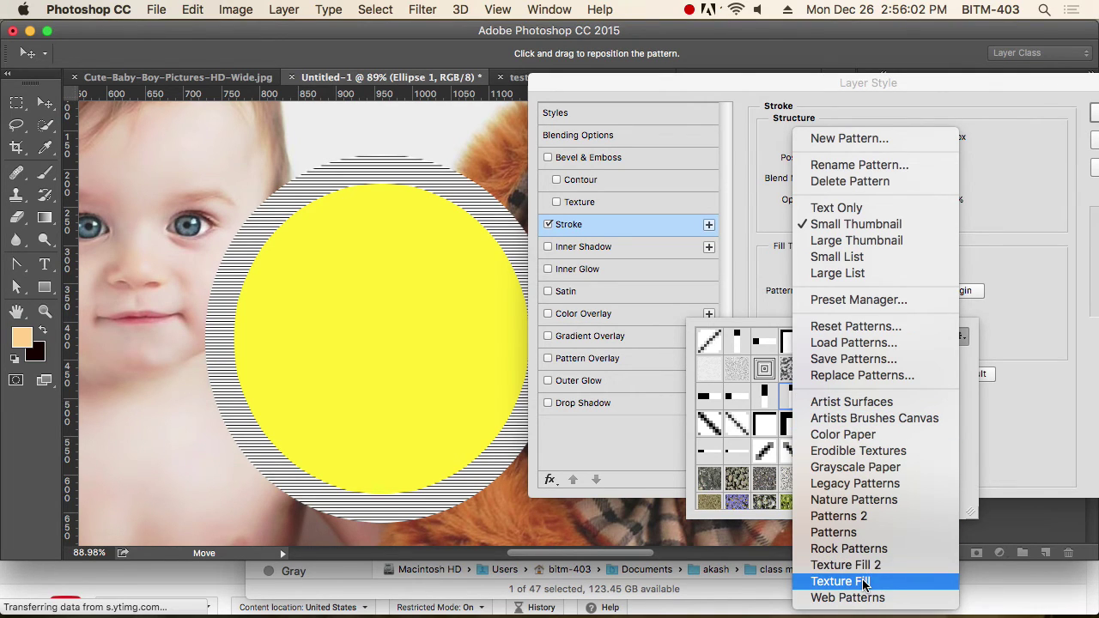
pyautogui.click(853, 351)
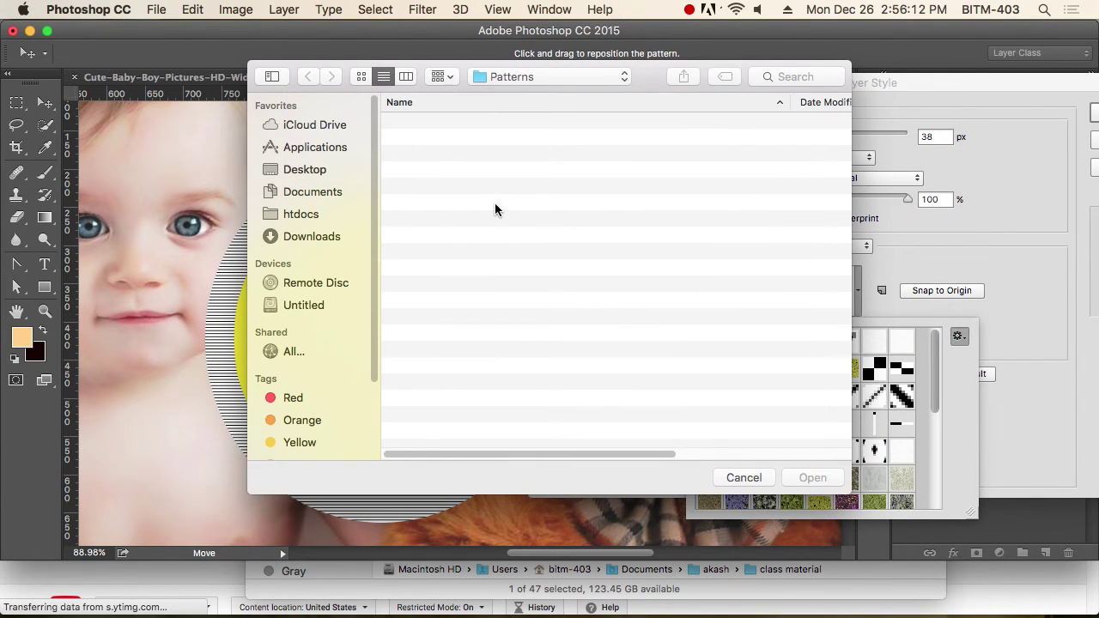
pyautogui.click(743, 480)
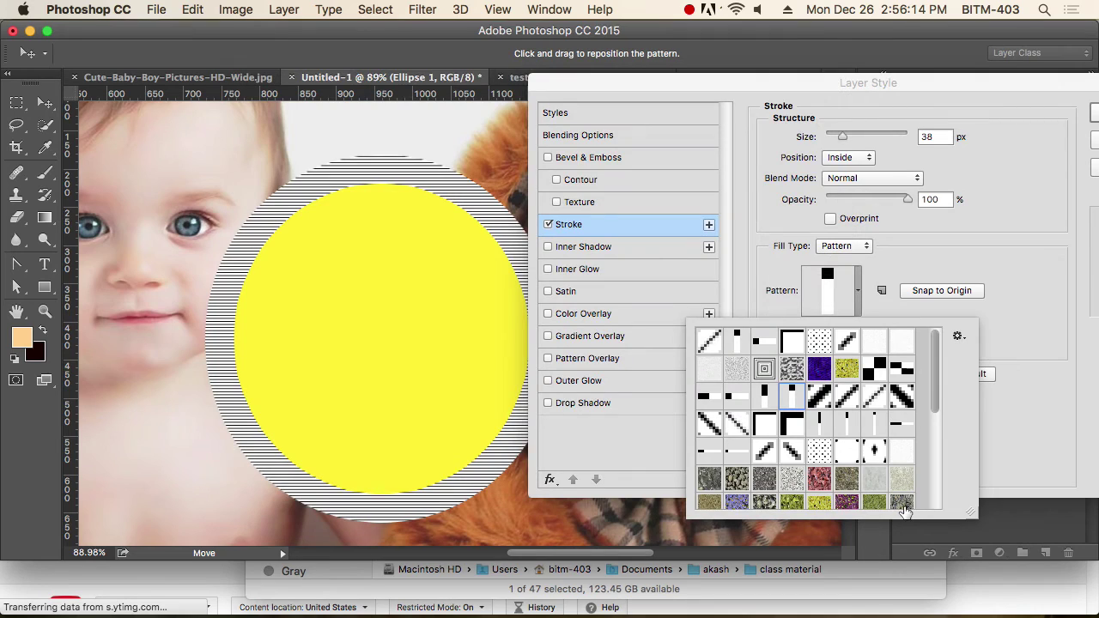
pyautogui.click(1028, 312)
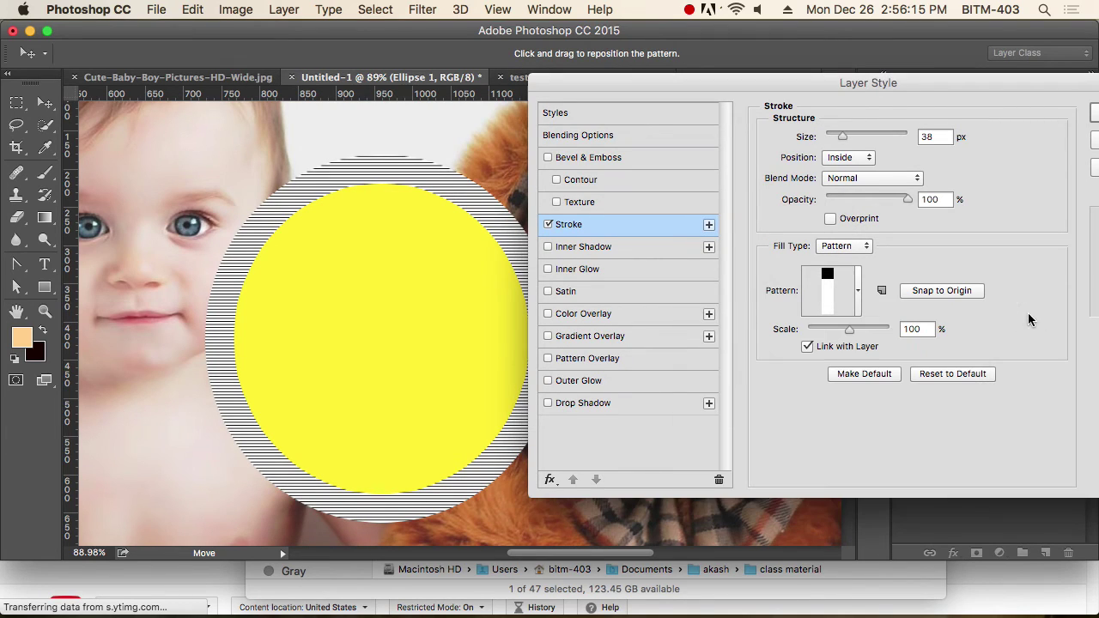
# Set the stroke's fill type to Color and disable the Stroke effect.
pyautogui.click(850, 245)
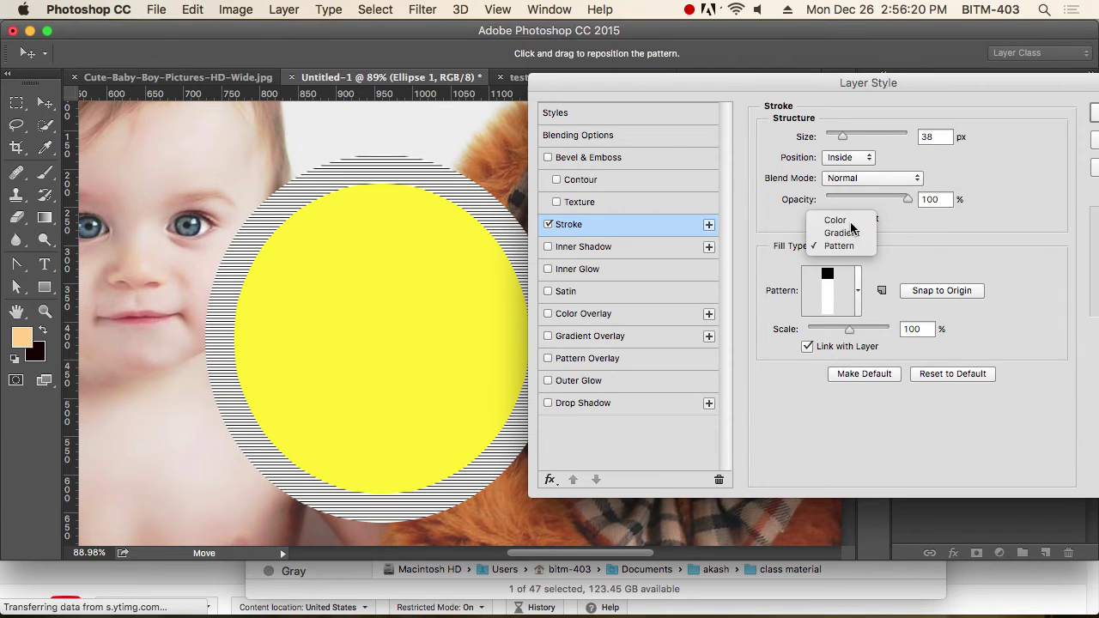
pyautogui.click(848, 221)
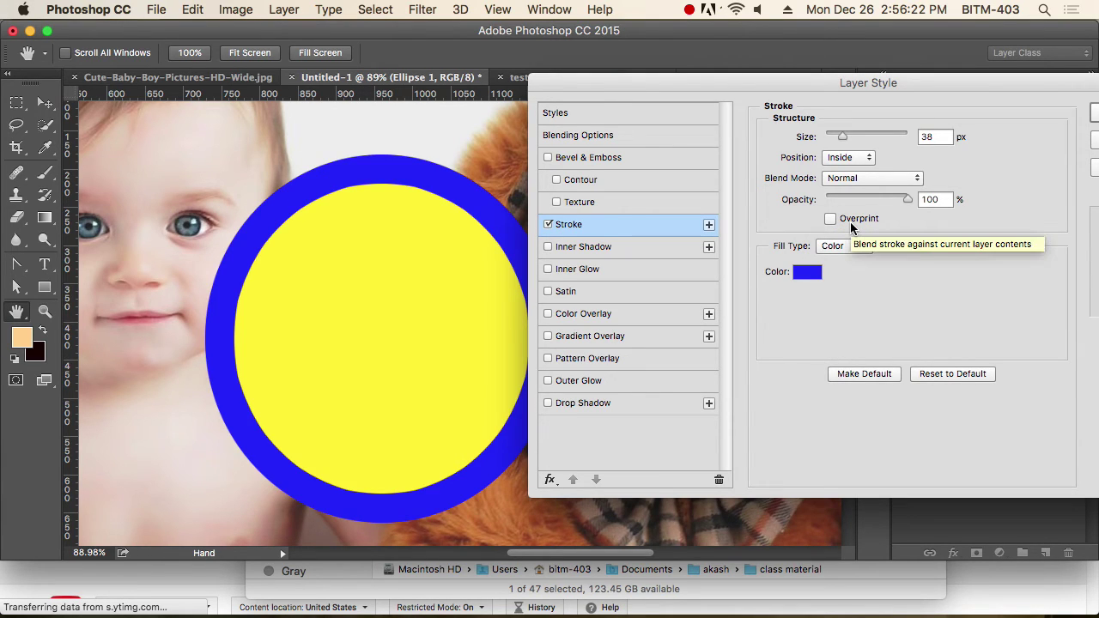
pyautogui.click(547, 224)
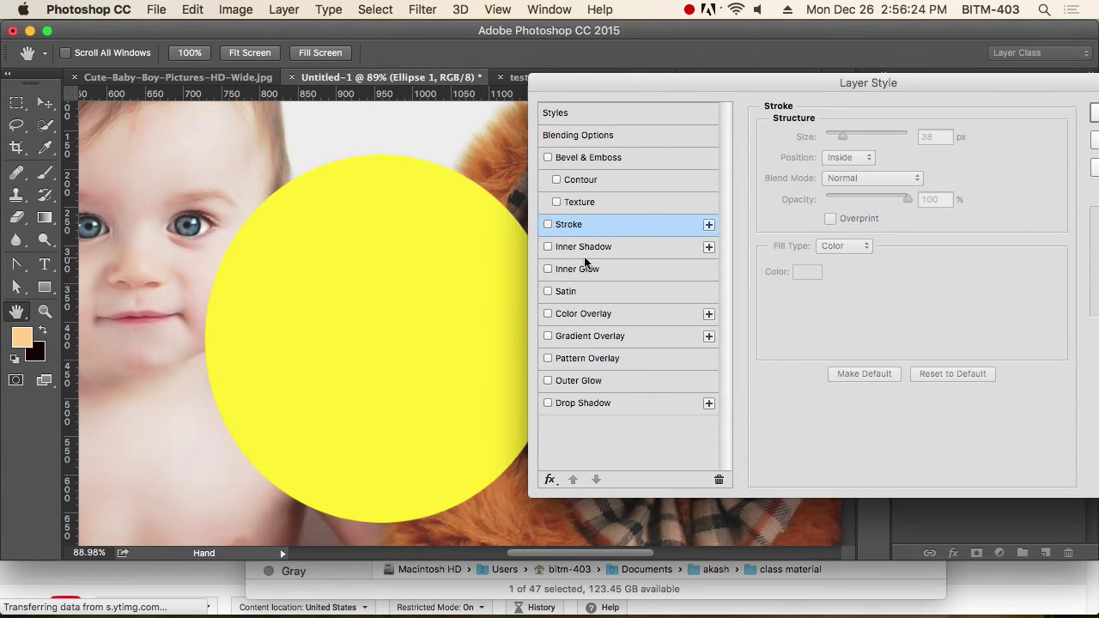
# Enable a red (fe0000) Inner Shadow on the ellipse with 100% opacity, 3 px distance and 18 px size.
pyautogui.click(593, 253)
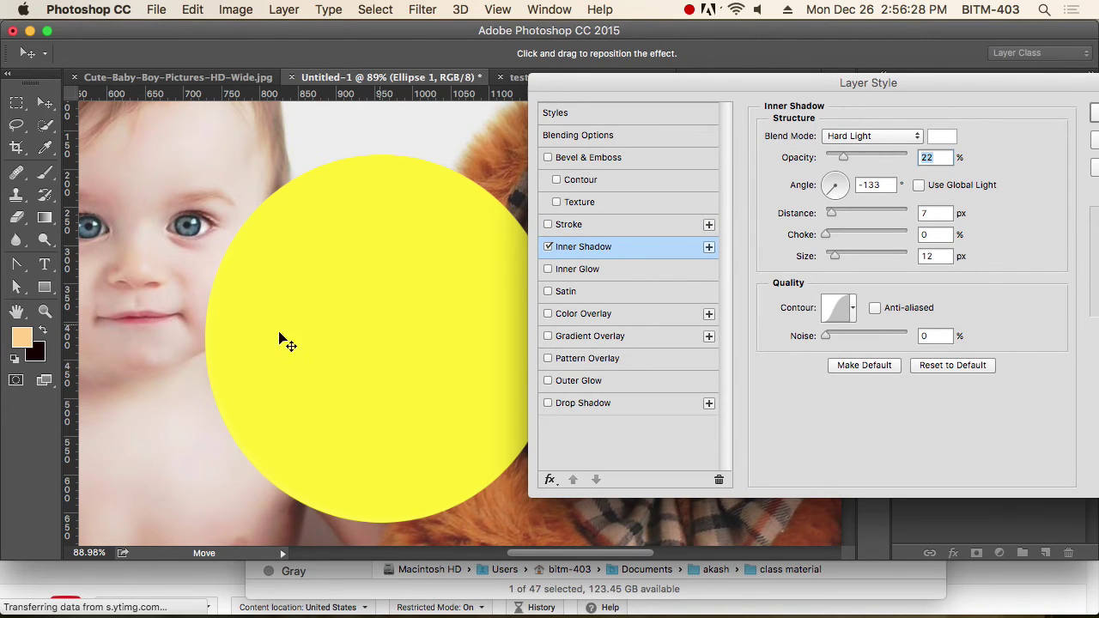
pyautogui.moveTo(845, 158); pyautogui.dragTo(911, 165)
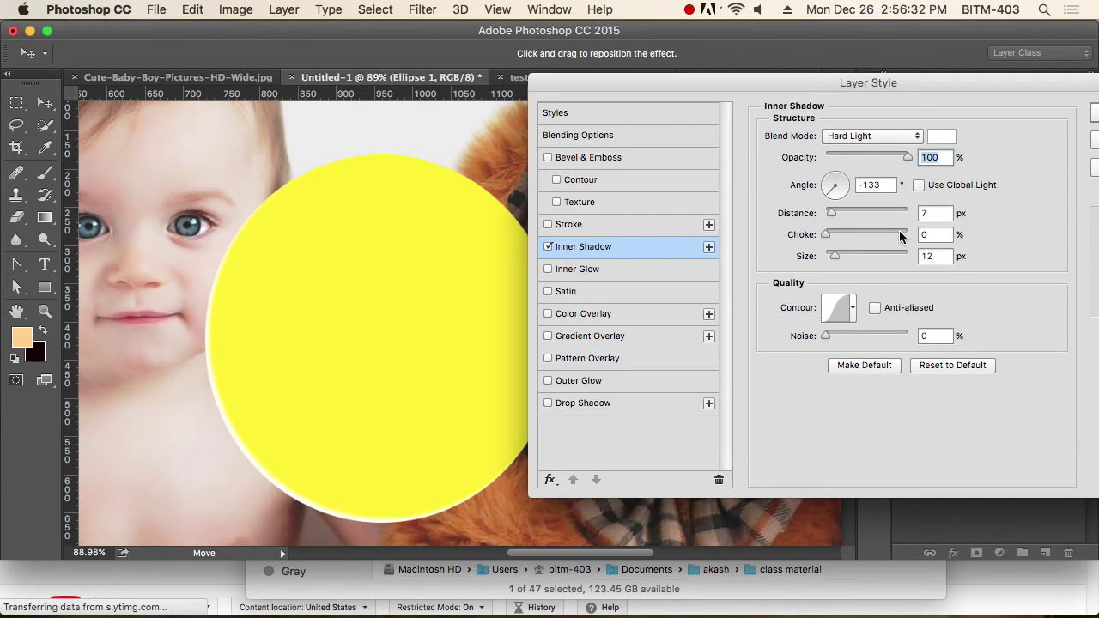
pyautogui.click(942, 137)
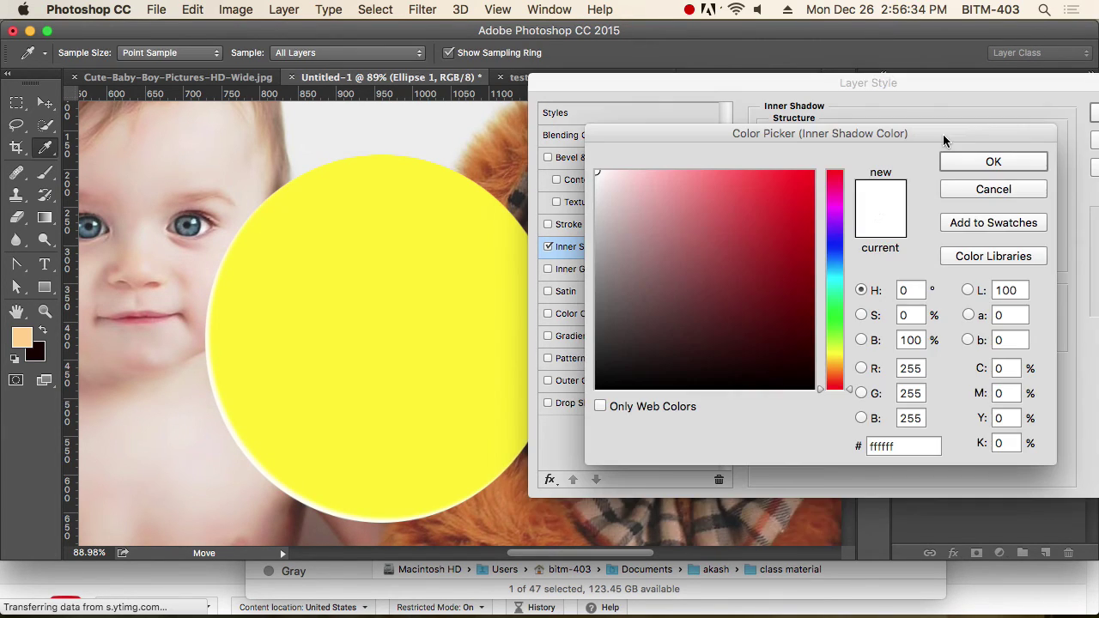
pyautogui.click(813, 173)
pyautogui.click(994, 161)
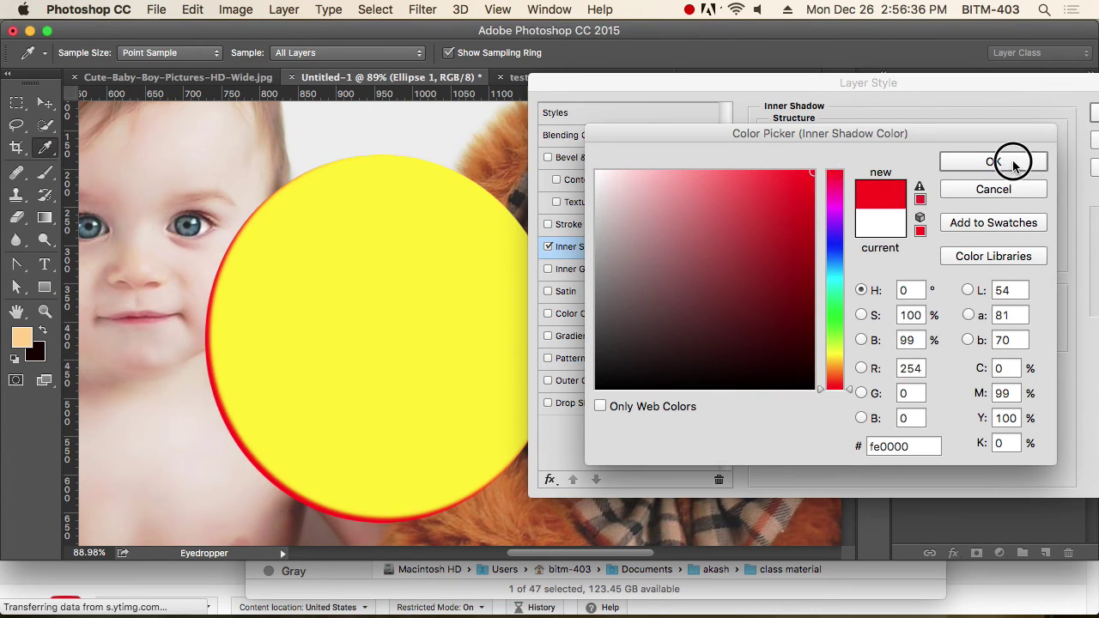
pyautogui.moveTo(834, 213); pyautogui.dragTo(836, 256)
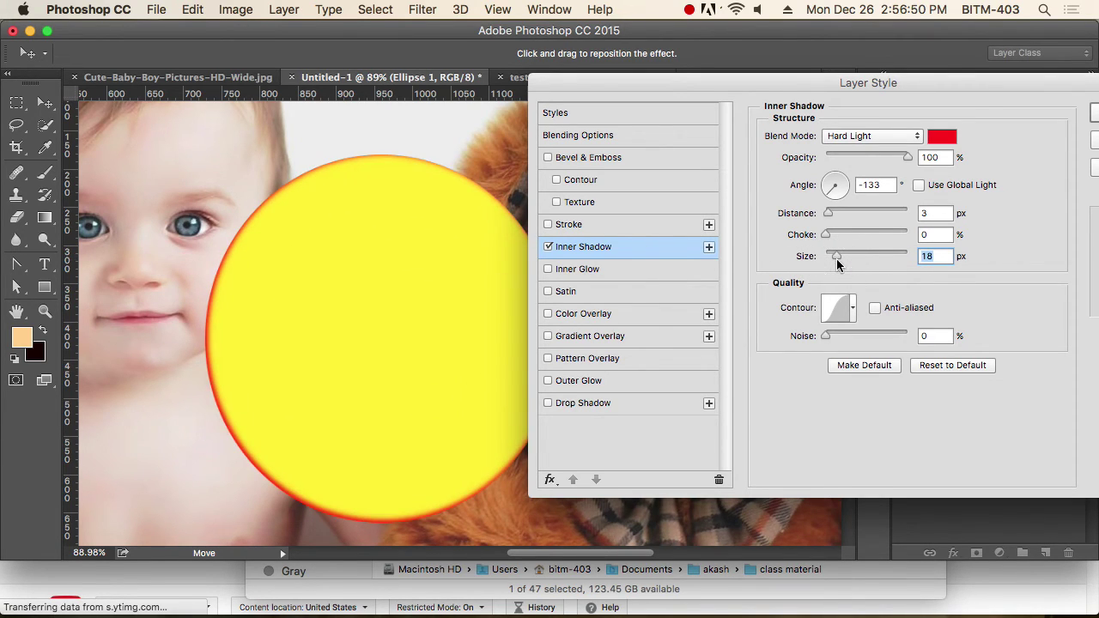
# Toggle the Inner Shadow to compare the ellipse with and without it, leaving the effect disabled.
pyautogui.click(547, 247)
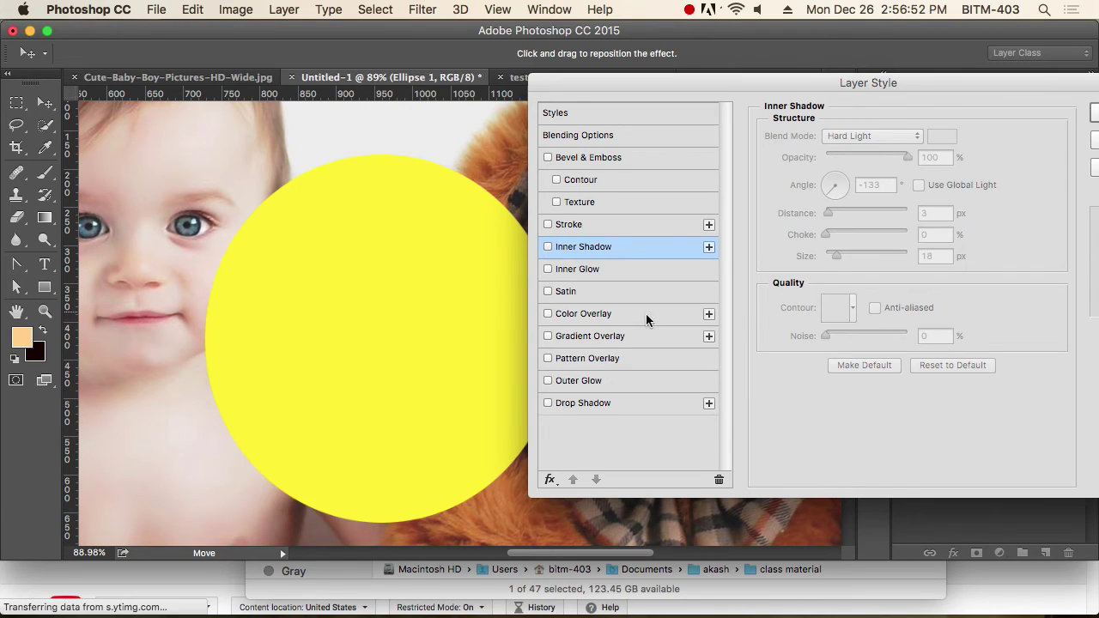
pyautogui.click(548, 248)
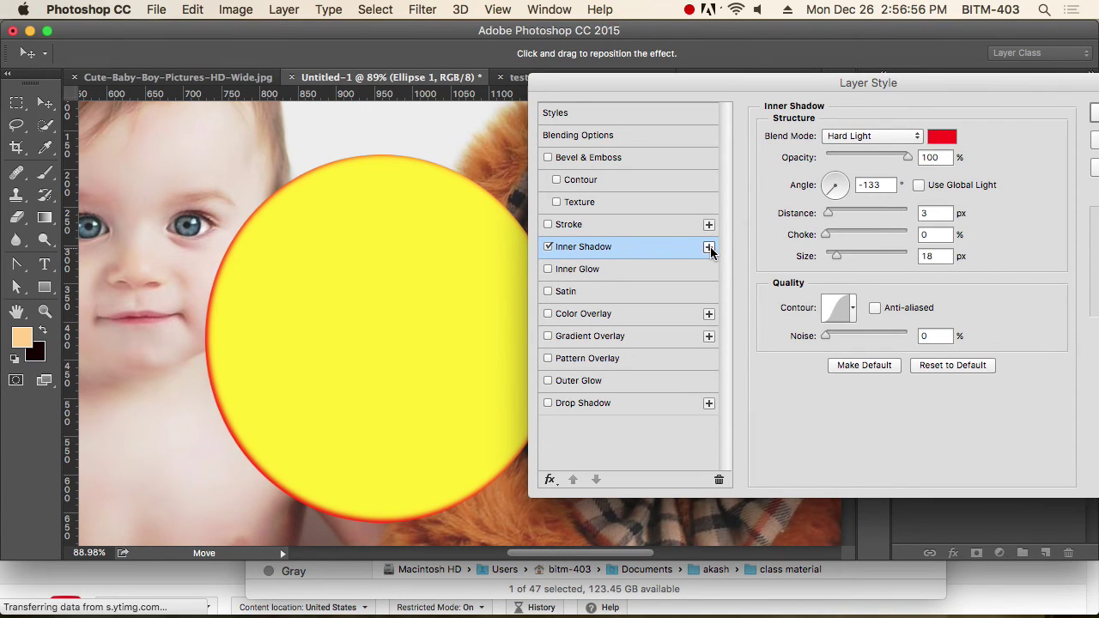
pyautogui.click(548, 246)
# Enable the Stroke effect and add a second Stroke instance, selecting the lower one for editing.
pyautogui.click(580, 225)
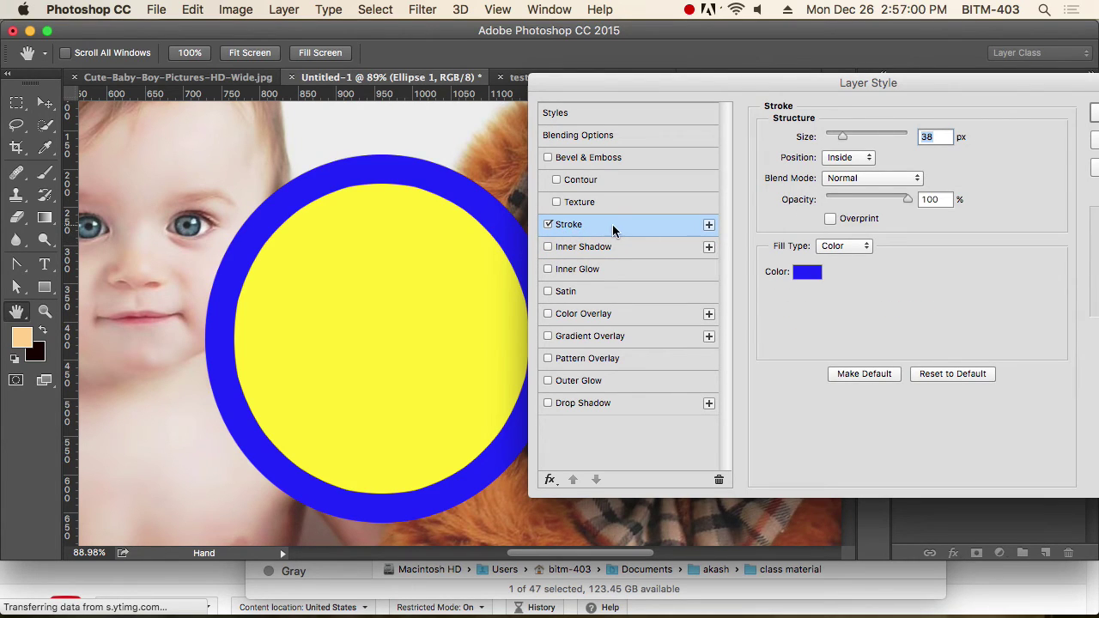
pyautogui.click(709, 225)
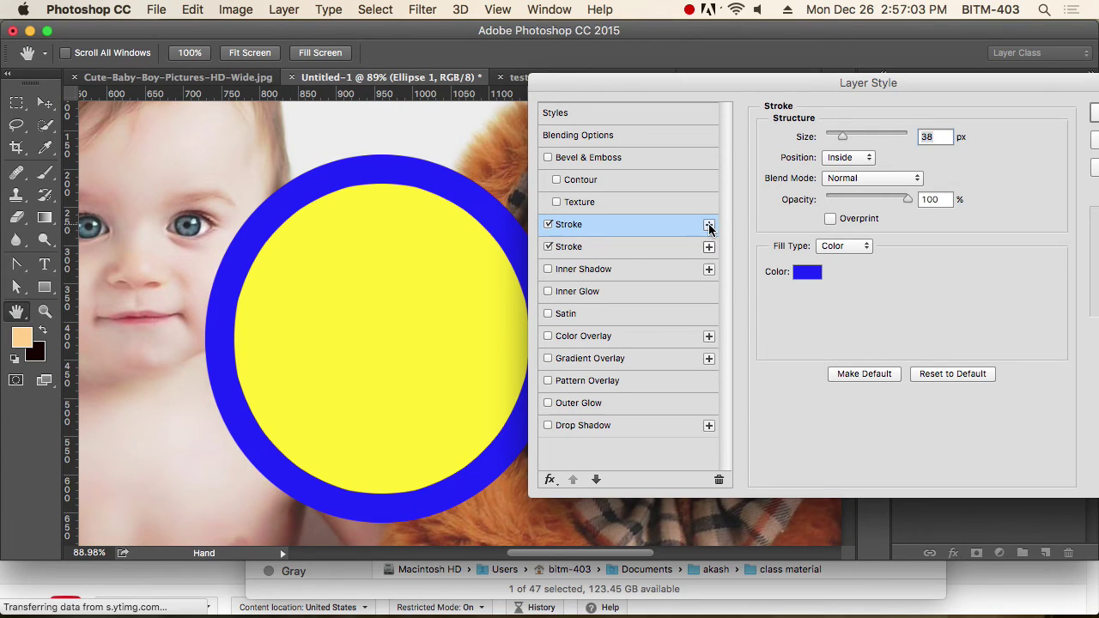
pyautogui.click(629, 249)
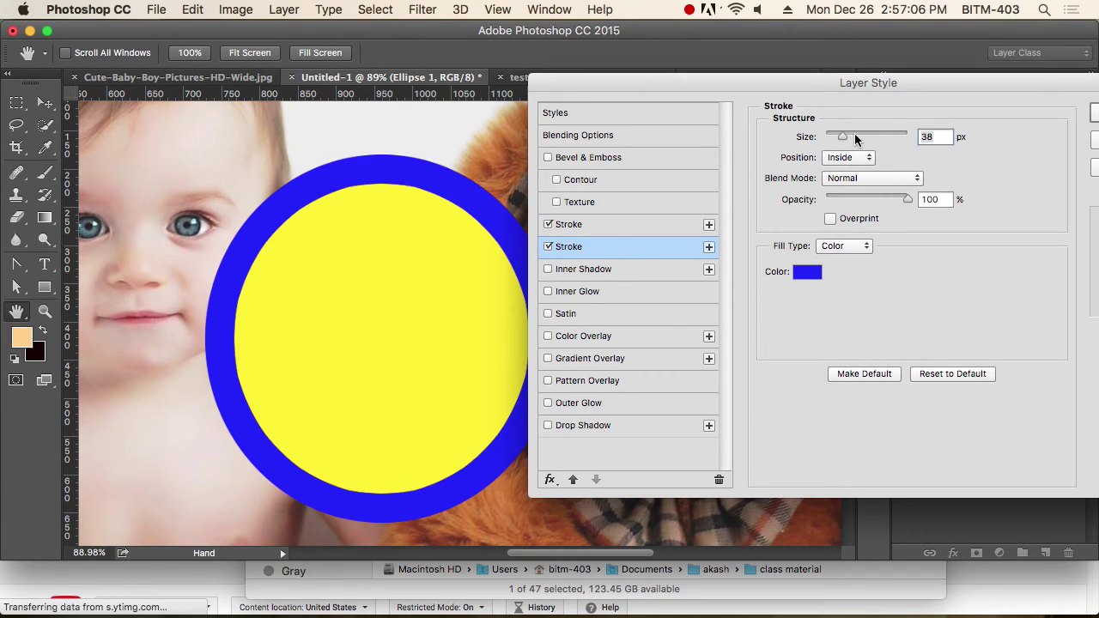
# Reduce the lower stroke's size to 5 px and change its colour to red.
pyautogui.moveTo(846, 136); pyautogui.dragTo(831, 142)
pyautogui.click(808, 274)
pyautogui.click(840, 178)
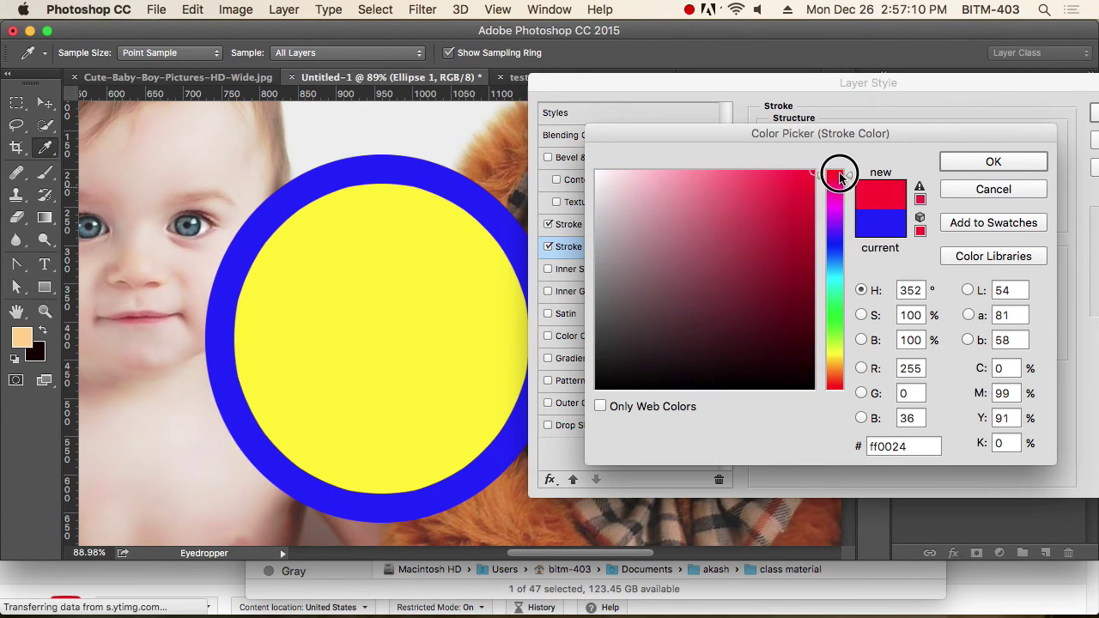
pyautogui.click(840, 174)
pyautogui.click(1014, 161)
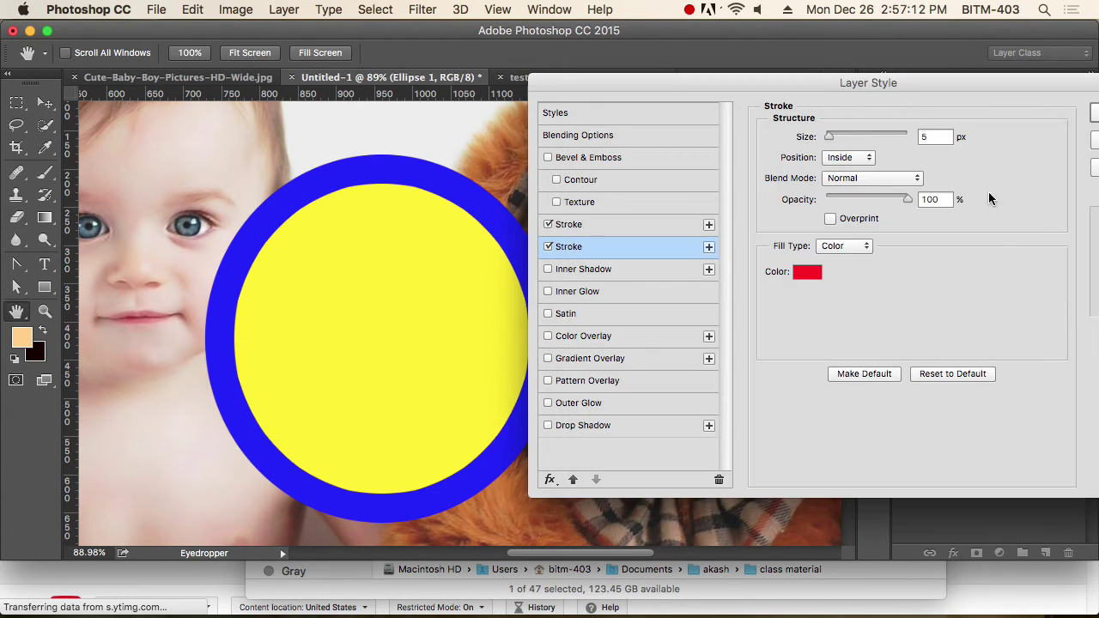
# Set the red stroke's size to 40 px and its position to Outside.
pyautogui.moveTo(859, 138)
pyautogui.mouseDown()
pyautogui.moveTo(901, 140)
pyautogui.moveTo(843, 151)
pyautogui.mouseUp()
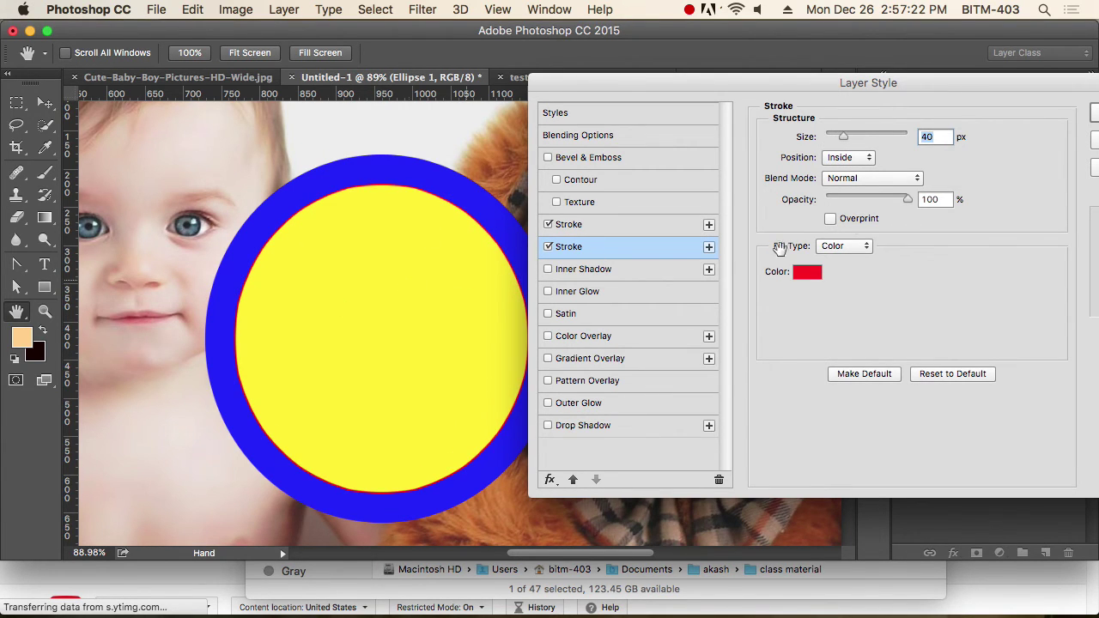
pyautogui.click(848, 157)
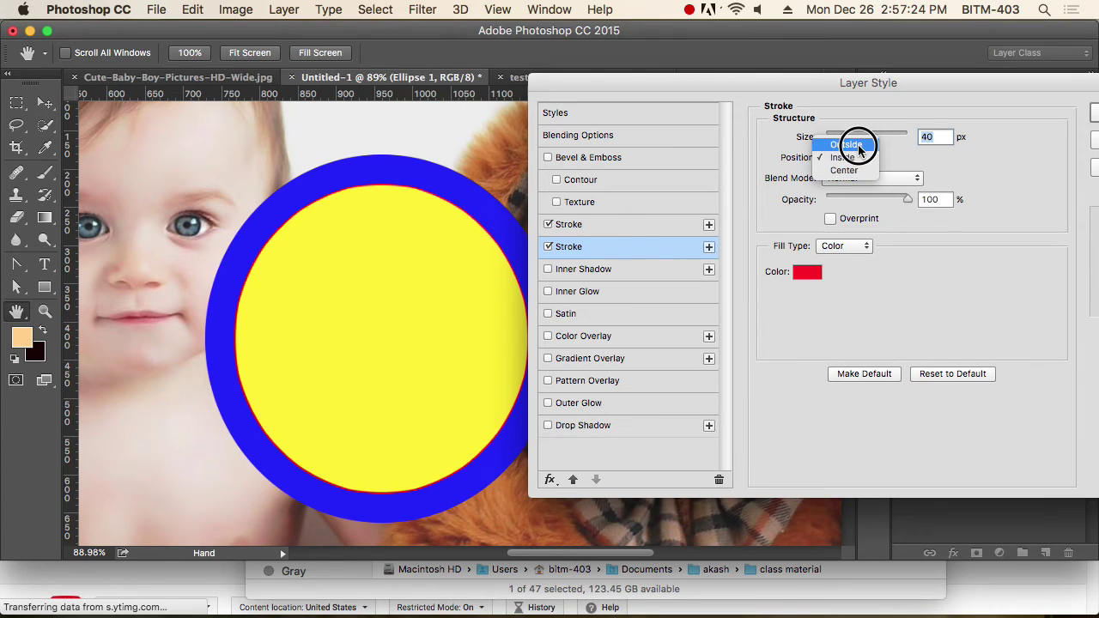
pyautogui.click(858, 144)
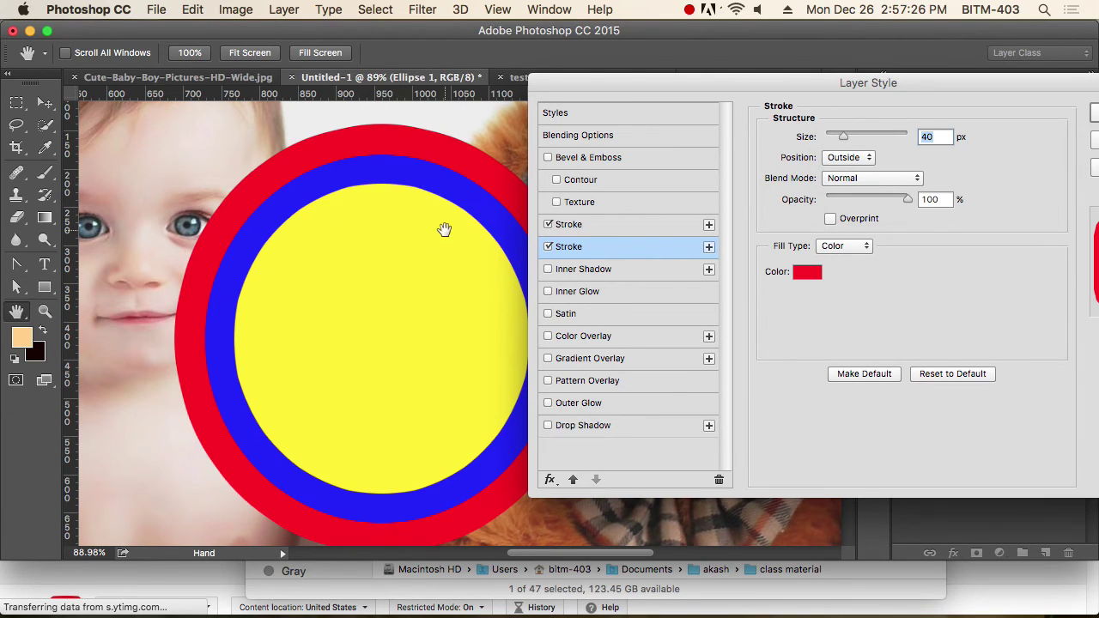
# Review the settings of the blue and red strokes, and disable both Stroke effects.
pyautogui.click(601, 226)
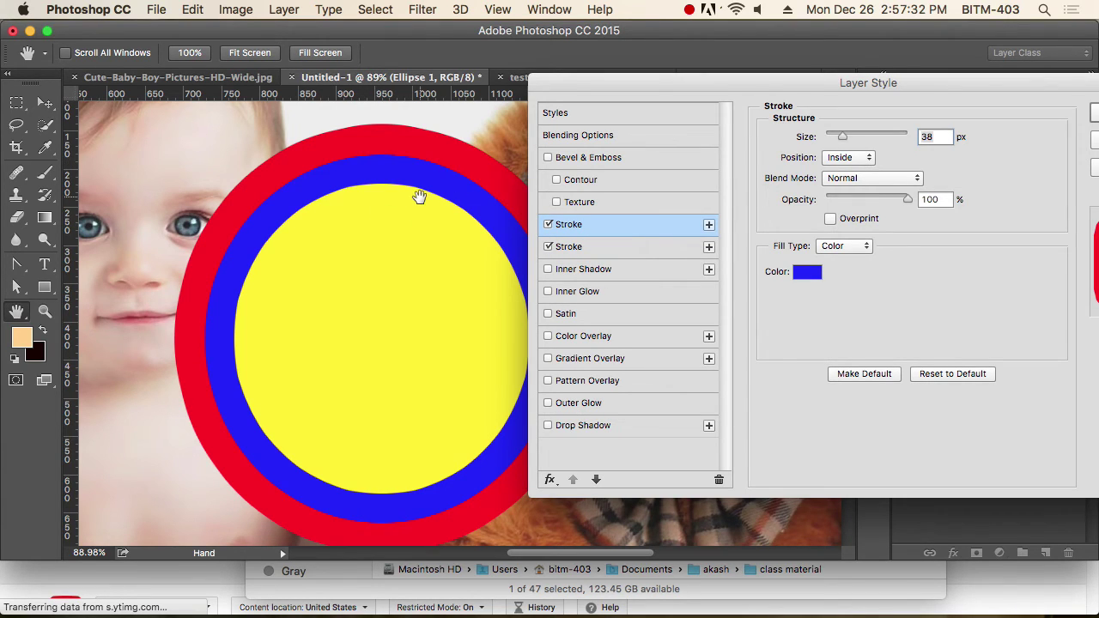
pyautogui.click(607, 249)
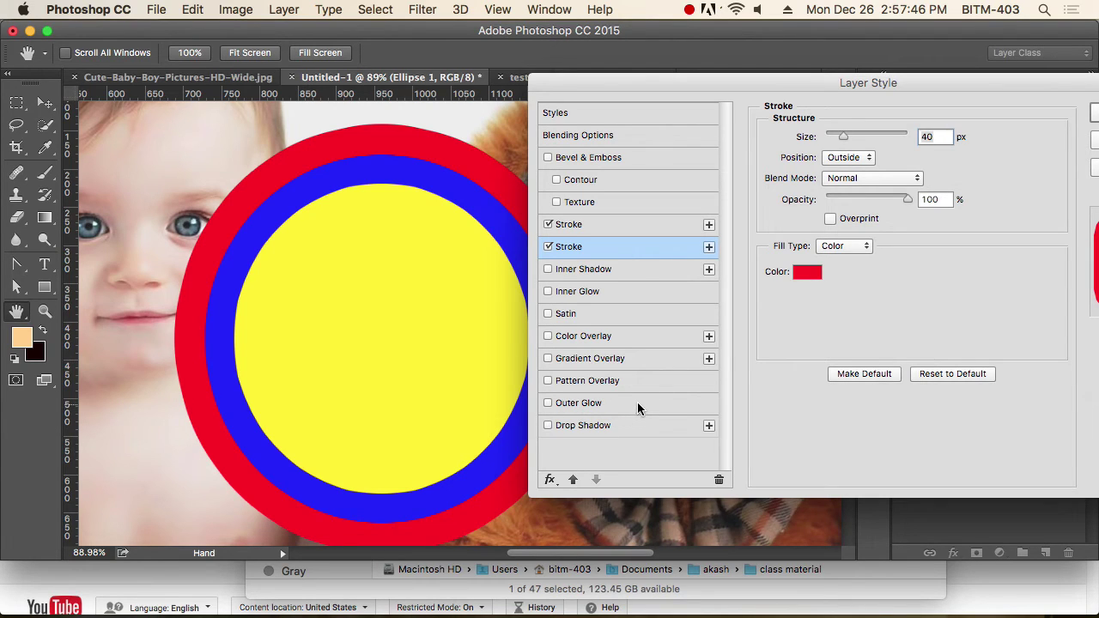
pyautogui.click(547, 246)
pyautogui.click(547, 224)
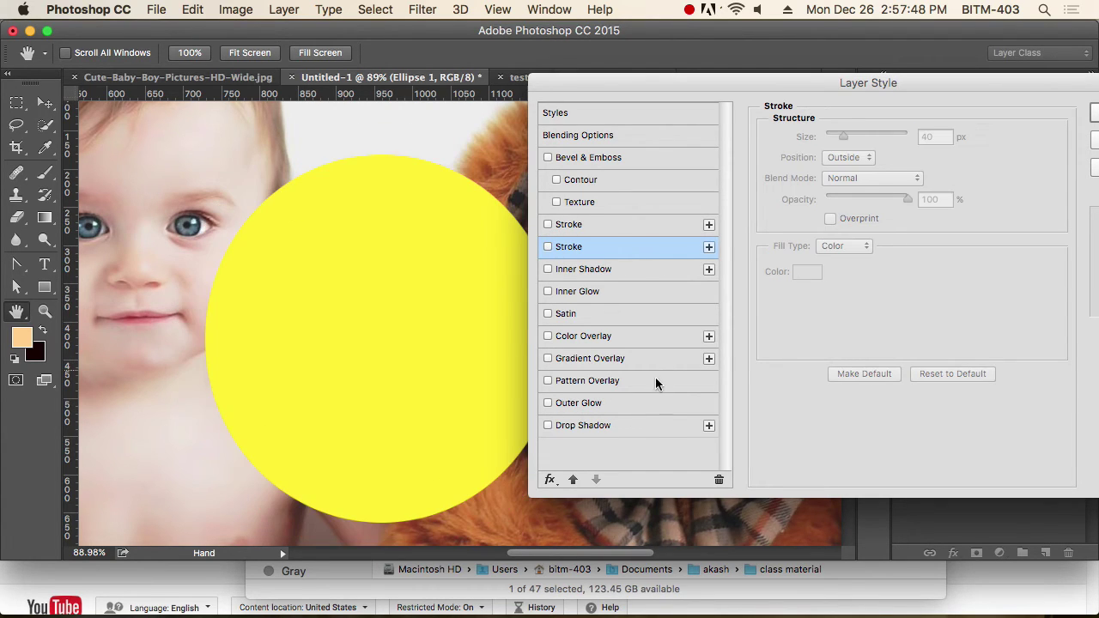
# Enable a Drop Shadow on the ellipse with the Multiply blend mode and 23% opacity.
pyautogui.click(603, 425)
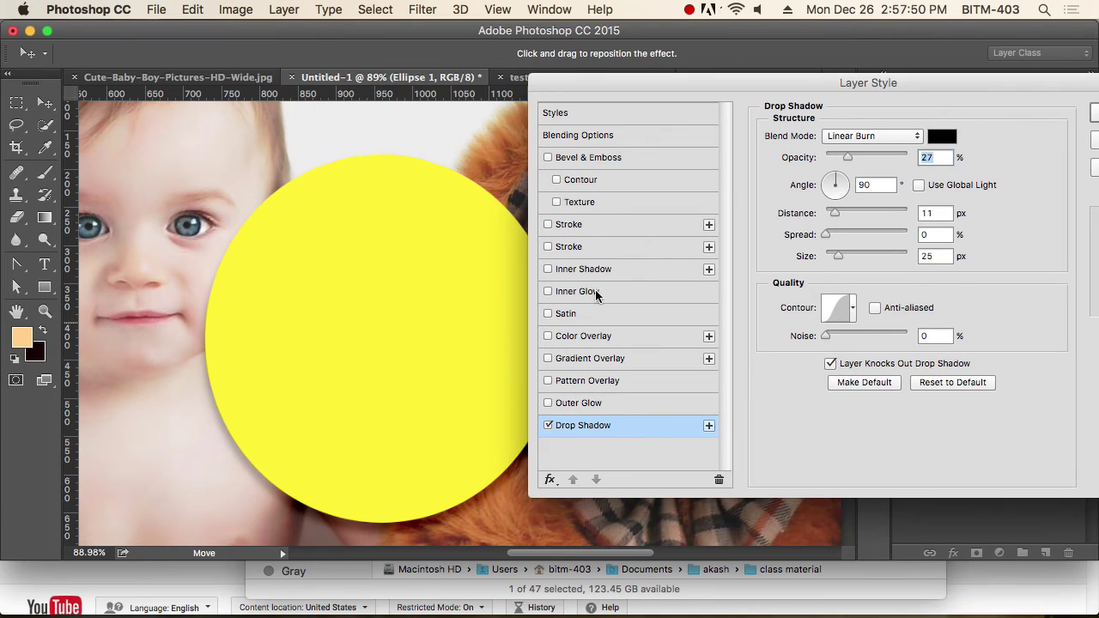
pyautogui.moveTo(473, 335); pyautogui.dragTo(364, 258)
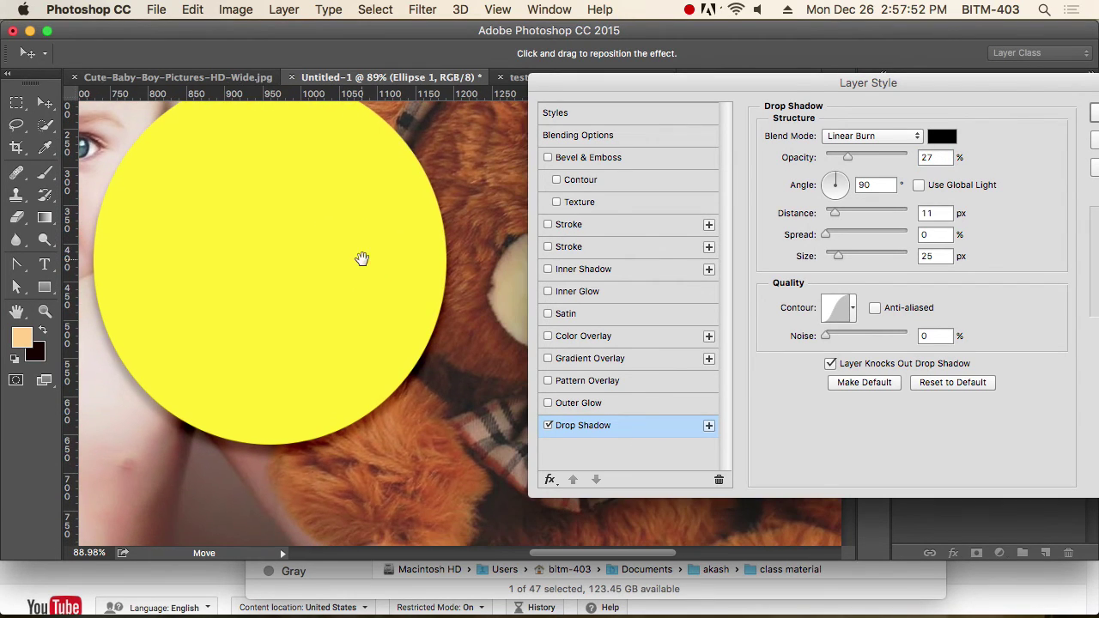
pyautogui.moveTo(412, 283); pyautogui.dragTo(420, 312)
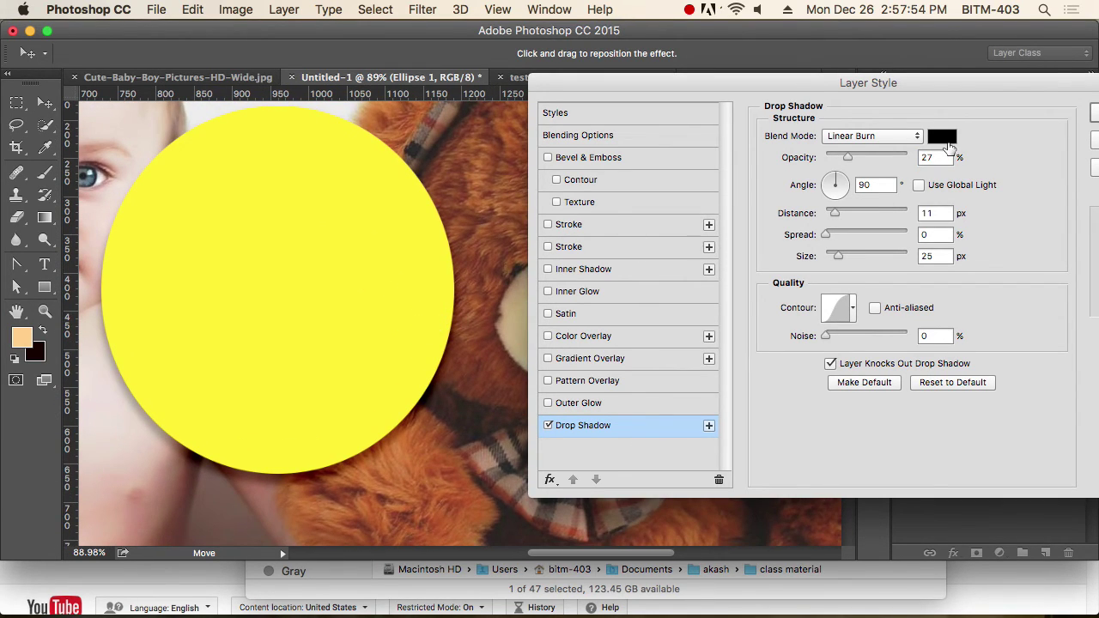
pyautogui.click(894, 137)
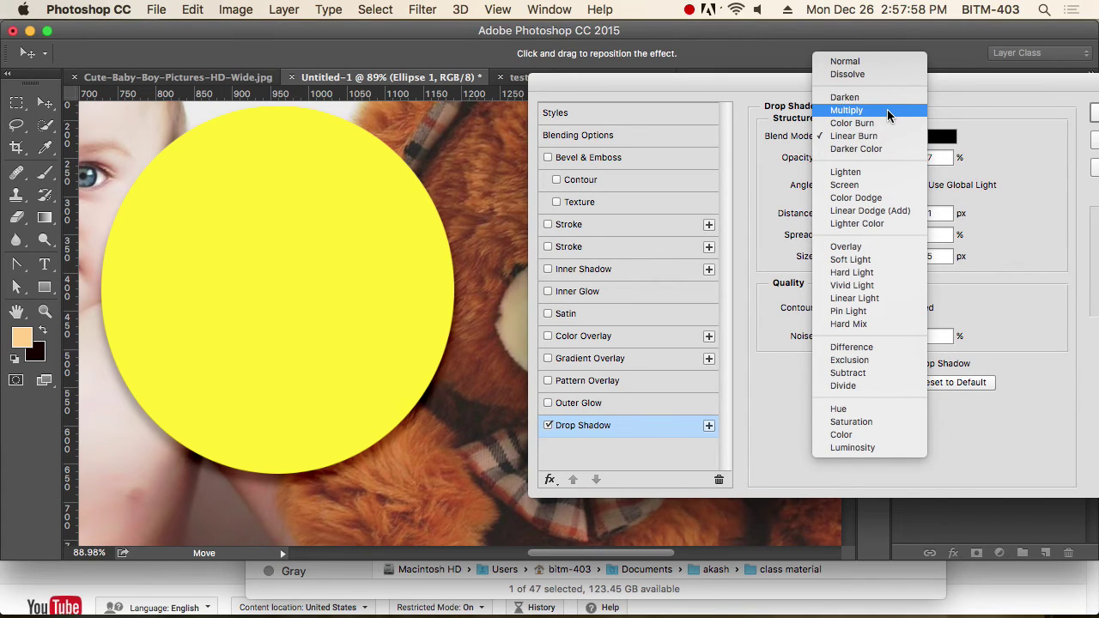
pyautogui.click(884, 197)
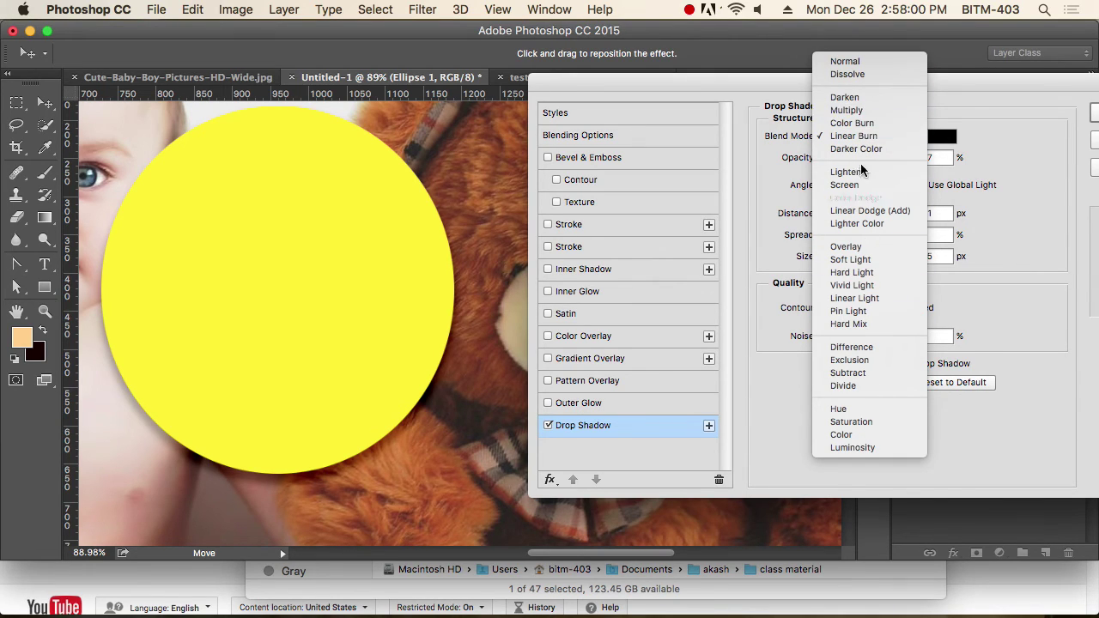
pyautogui.click(860, 109)
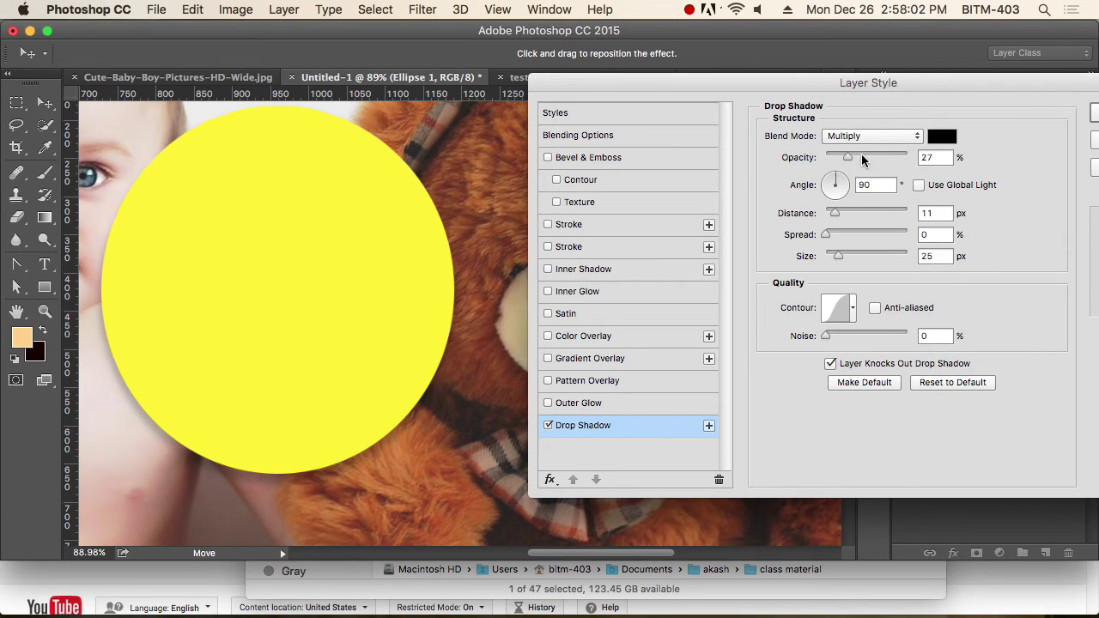
pyautogui.moveTo(851, 160)
pyautogui.mouseDown()
pyautogui.moveTo(916, 158)
pyautogui.moveTo(889, 156)
pyautogui.moveTo(885, 176)
pyautogui.moveTo(845, 163)
pyautogui.mouseUp()
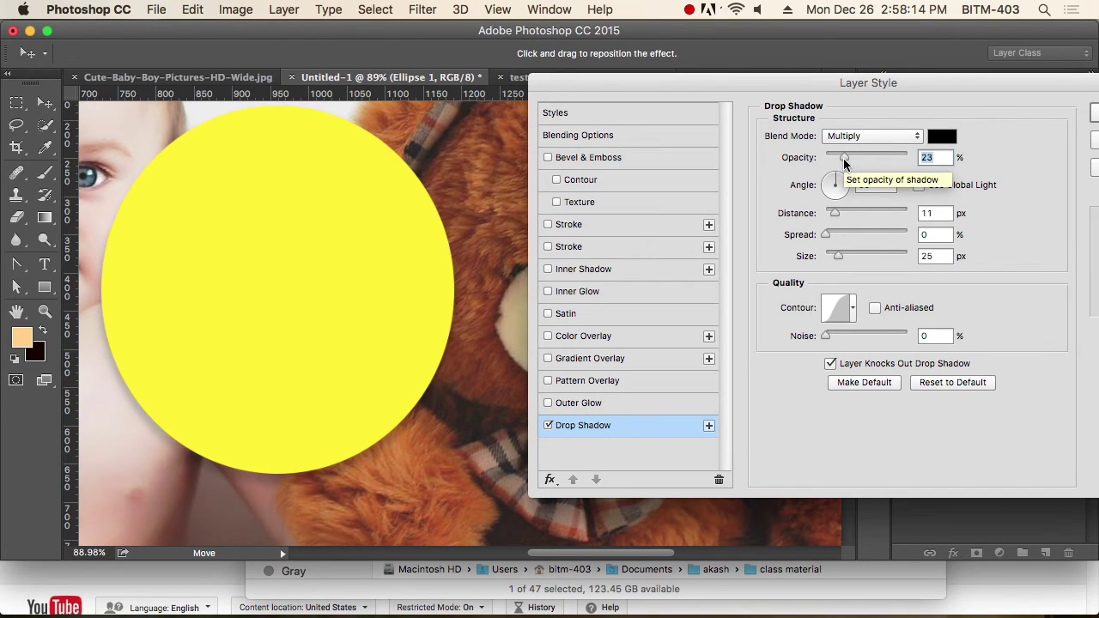
# Set the ellipse's drop shadow to 29% opacity and a -28° angle, and increase its distance.
pyautogui.moveTo(844, 163); pyautogui.dragTo(852, 187)
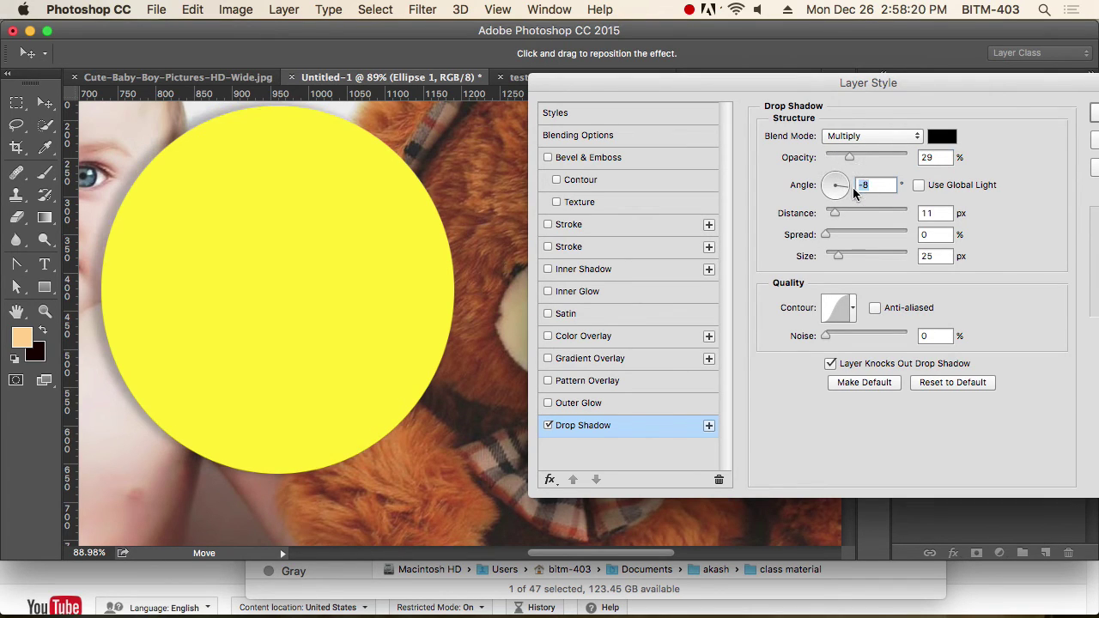
pyautogui.moveTo(842, 190); pyautogui.dragTo(850, 196)
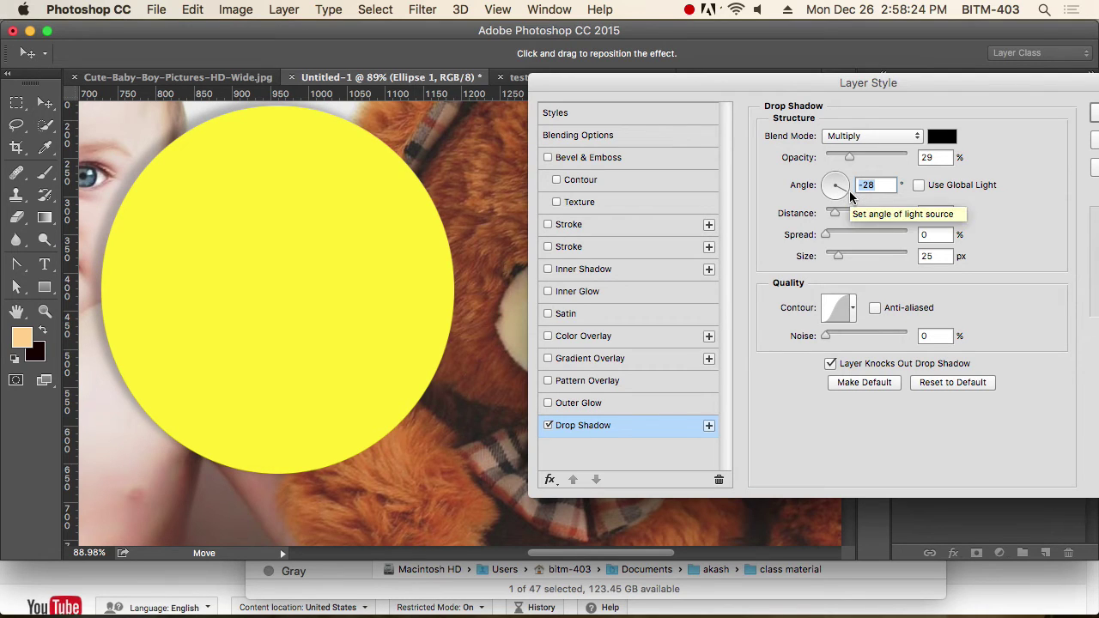
pyautogui.moveTo(834, 212); pyautogui.dragTo(867, 264)
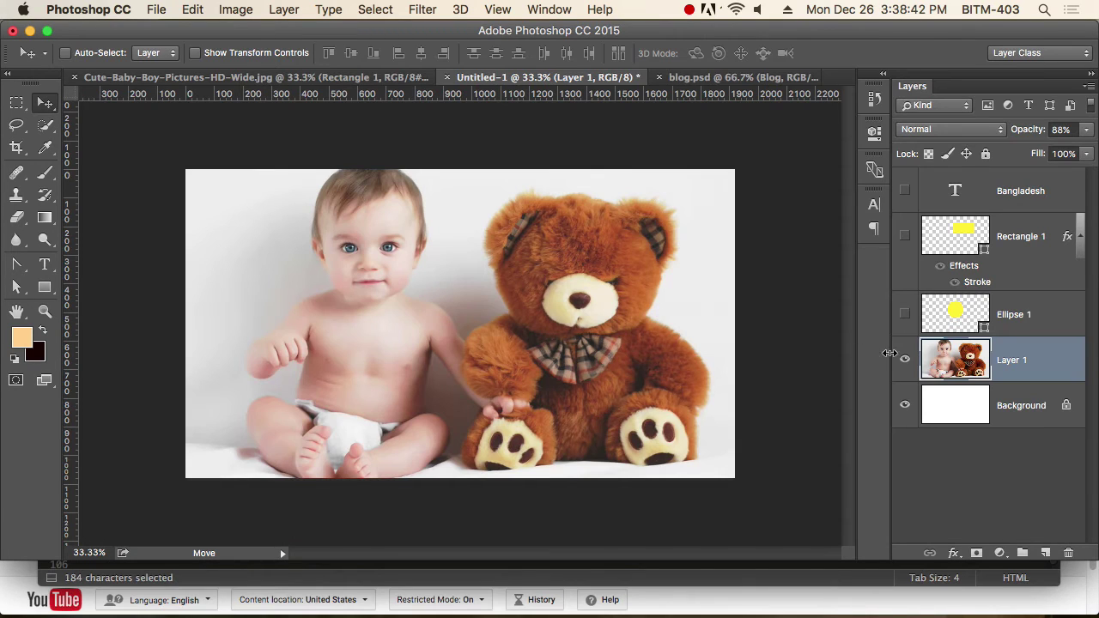
# Copy the whole baby-and-bear picture from Layer 1 and switch to the blog.psd document.
pyautogui.press('super+a')
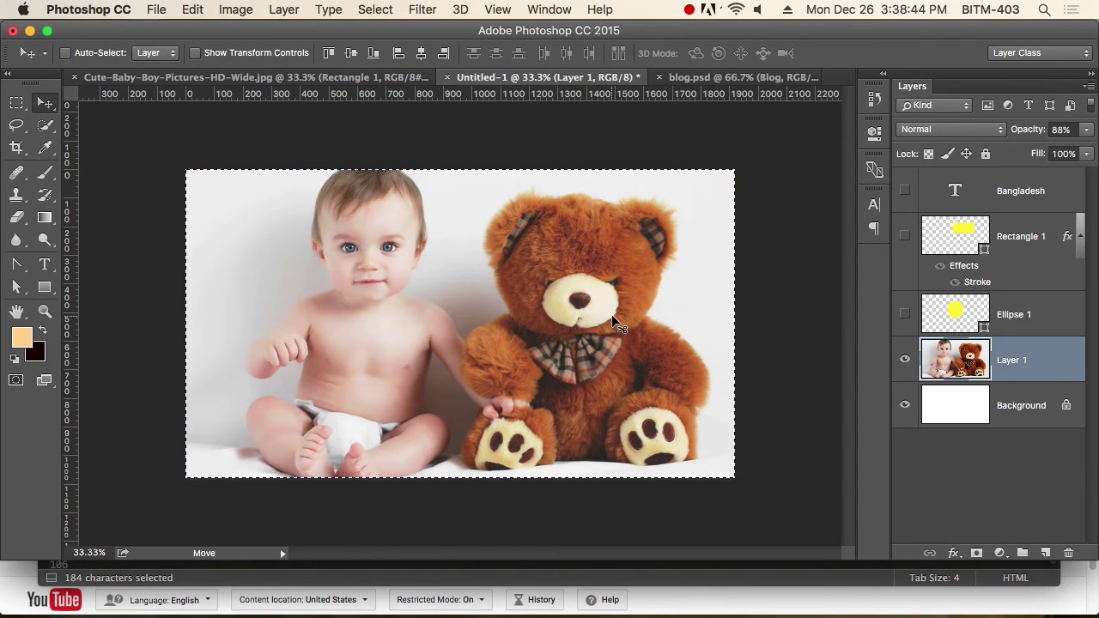
pyautogui.press('super+c')
pyautogui.click(761, 79)
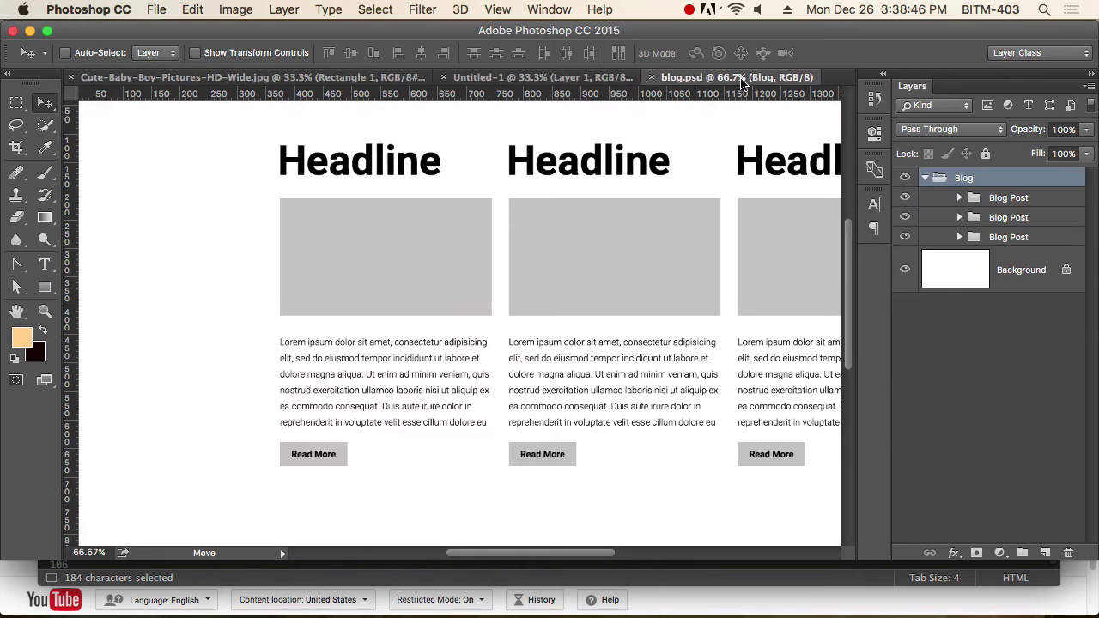
# Select the Rectangle 1 placeholder layer in the first blog post and check it by toggling its visibility.
pyautogui.rightClick(387, 265)
pyautogui.click(338, 256)
pyautogui.rightClick(376, 230)
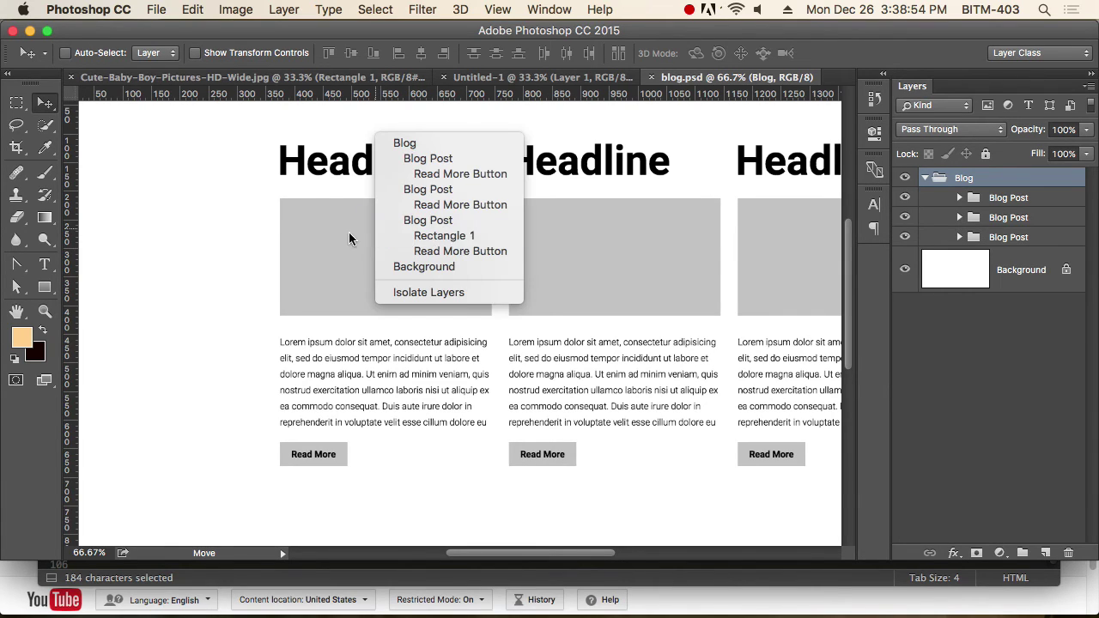
pyautogui.click(335, 238)
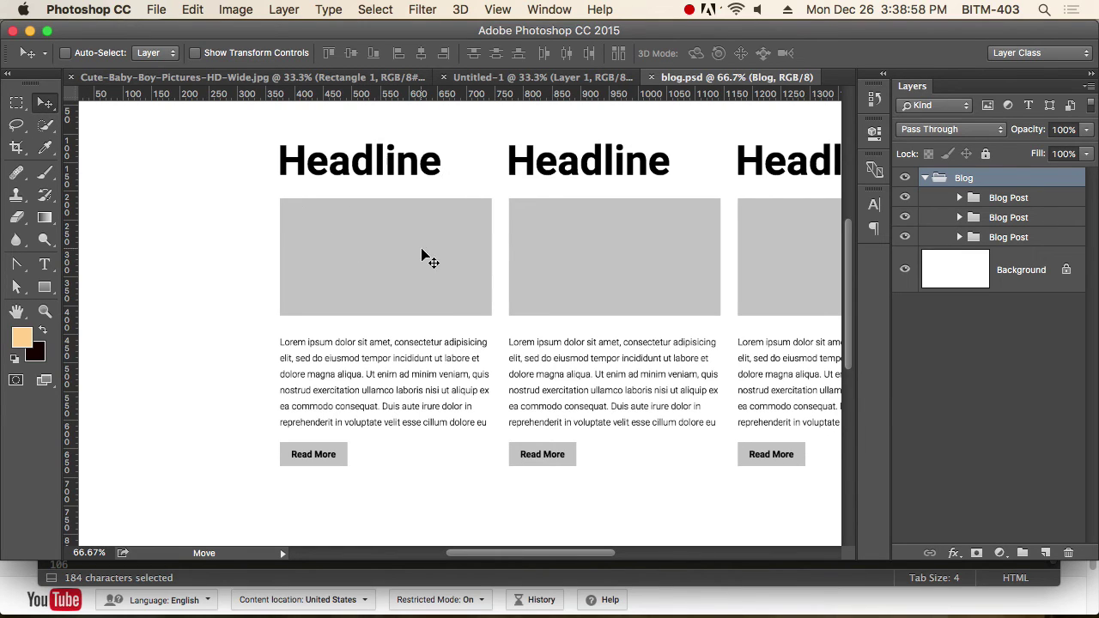
pyautogui.rightClick(387, 248)
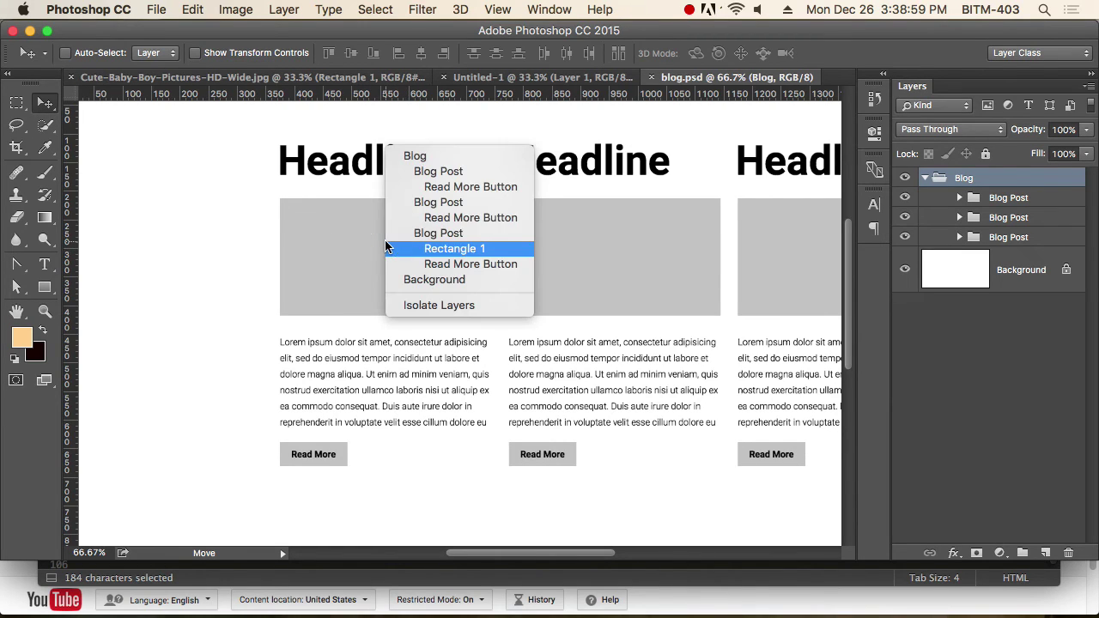
pyautogui.click(468, 252)
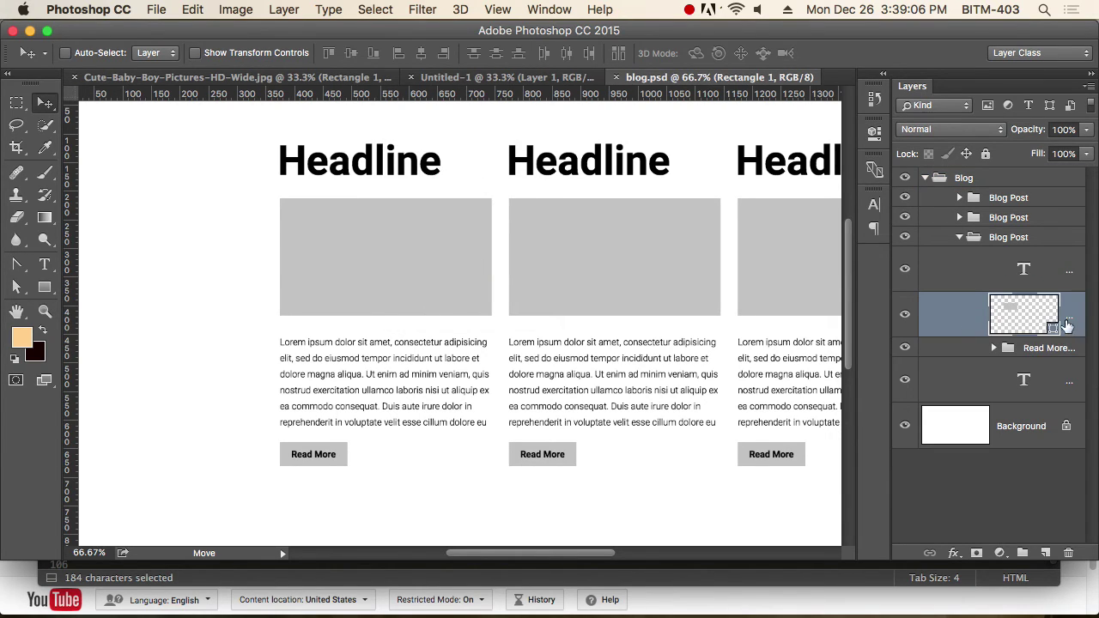
pyautogui.click(905, 314)
pyautogui.click(905, 315)
pyautogui.click(904, 314)
pyautogui.click(904, 314)
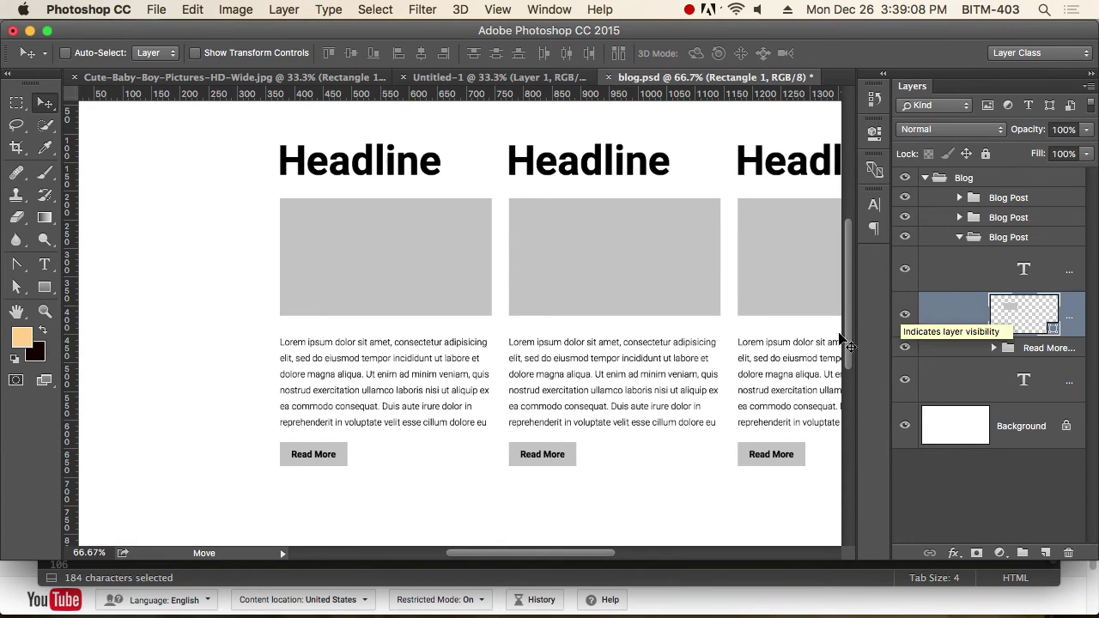
# Paste the copied picture above the first post's Rectangle 1 and toggle its visibility to compare with the placeholder.
pyautogui.press('super')
pyautogui.press('super+v')
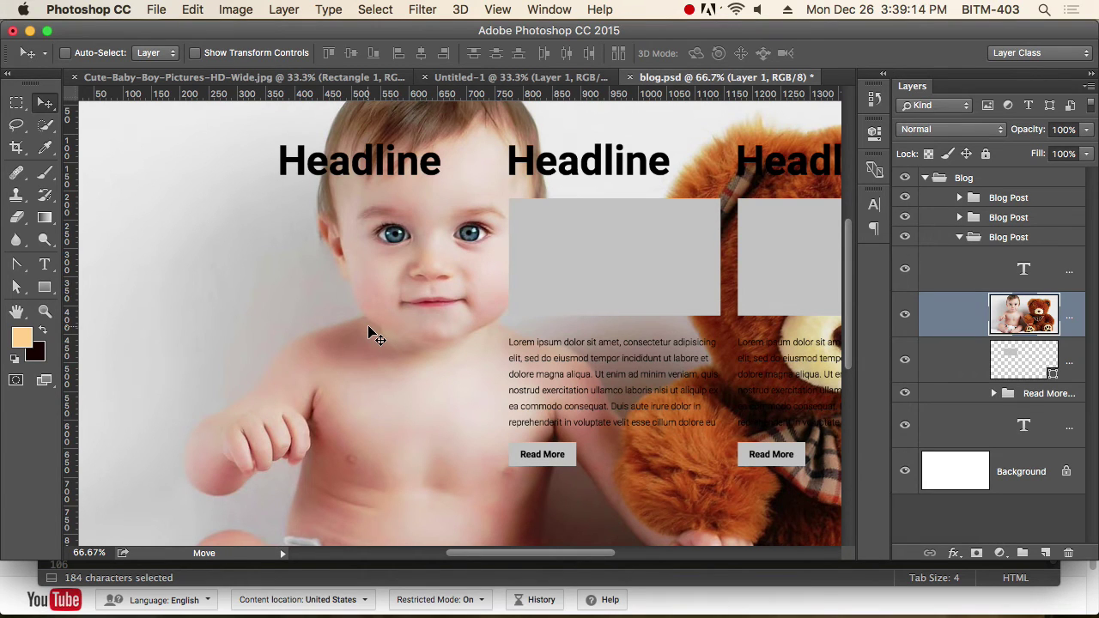
pyautogui.click(906, 316)
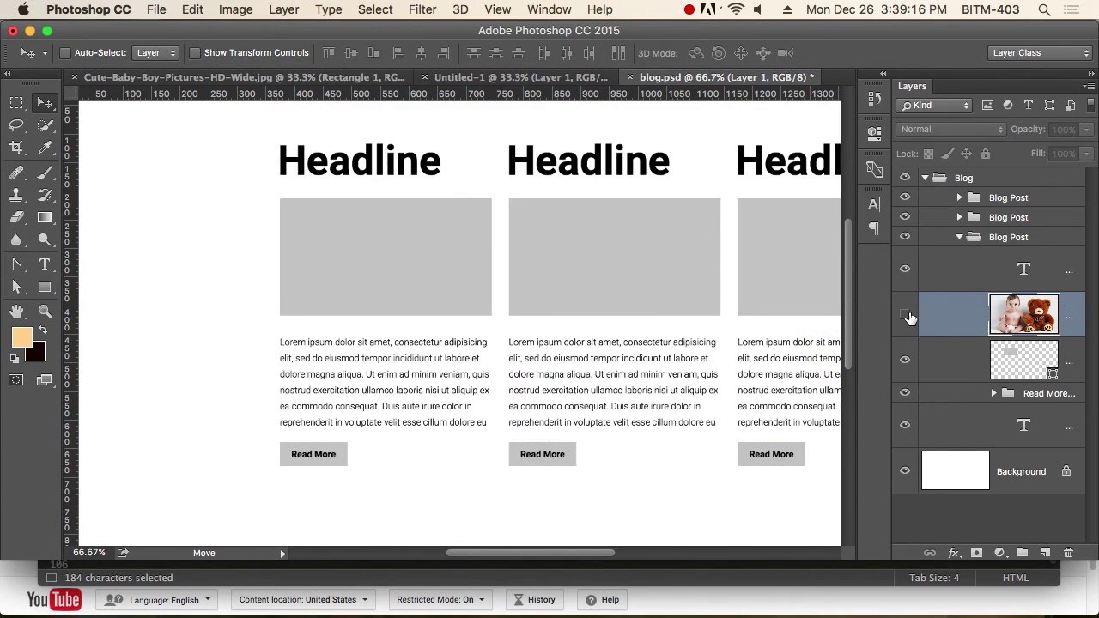
pyautogui.click(906, 316)
pyautogui.click(906, 316)
pyautogui.click(906, 316)
pyautogui.click(906, 316)
pyautogui.click(906, 316)
pyautogui.click(906, 316)
pyautogui.click(906, 316)
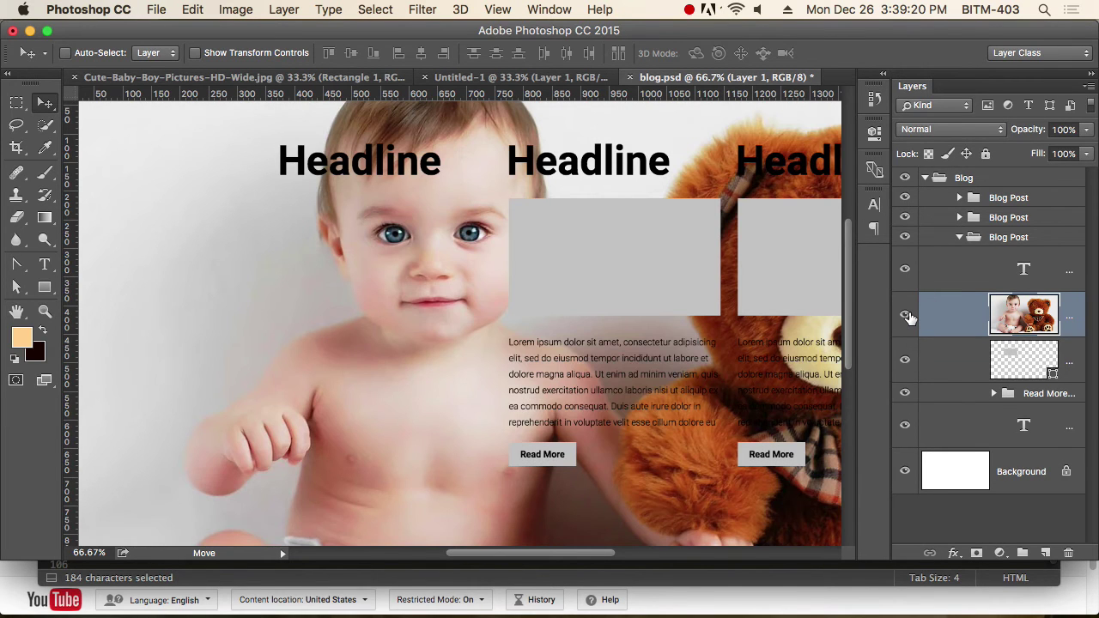
# Create a clipping mask that confines the pasted picture to the first post's Rectangle 1.
pyautogui.click(1046, 368)
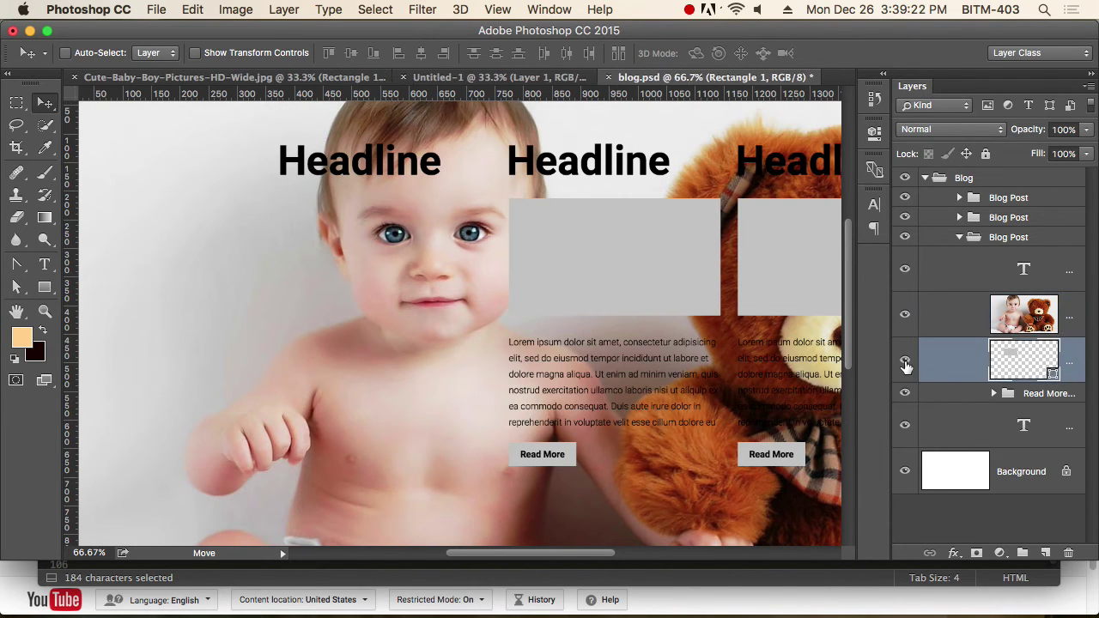
pyautogui.click(1030, 319)
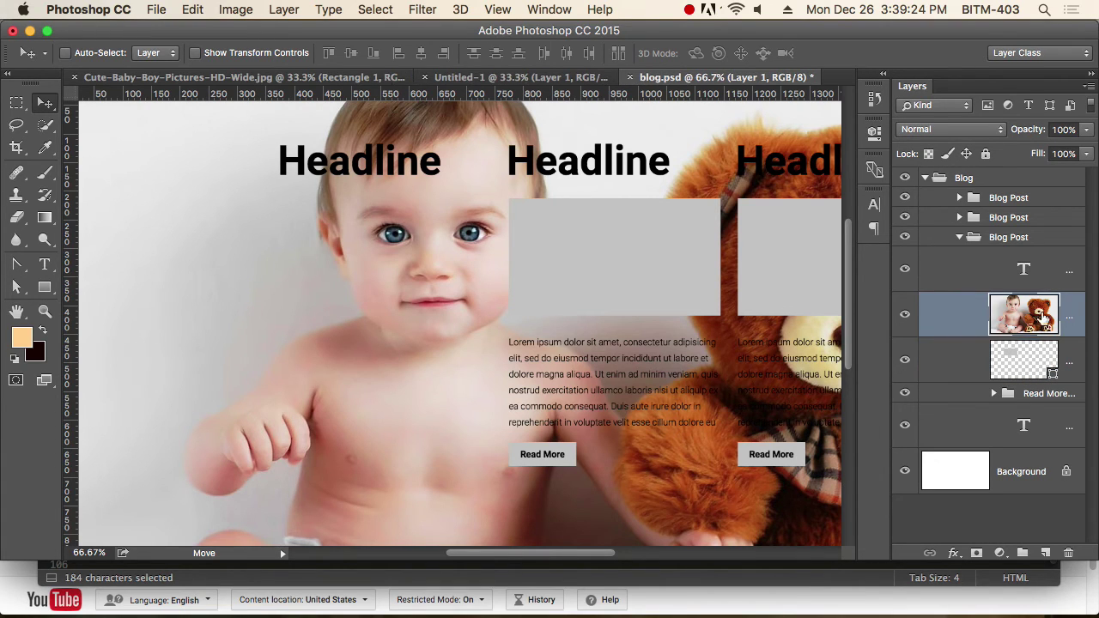
pyautogui.click(279, 10)
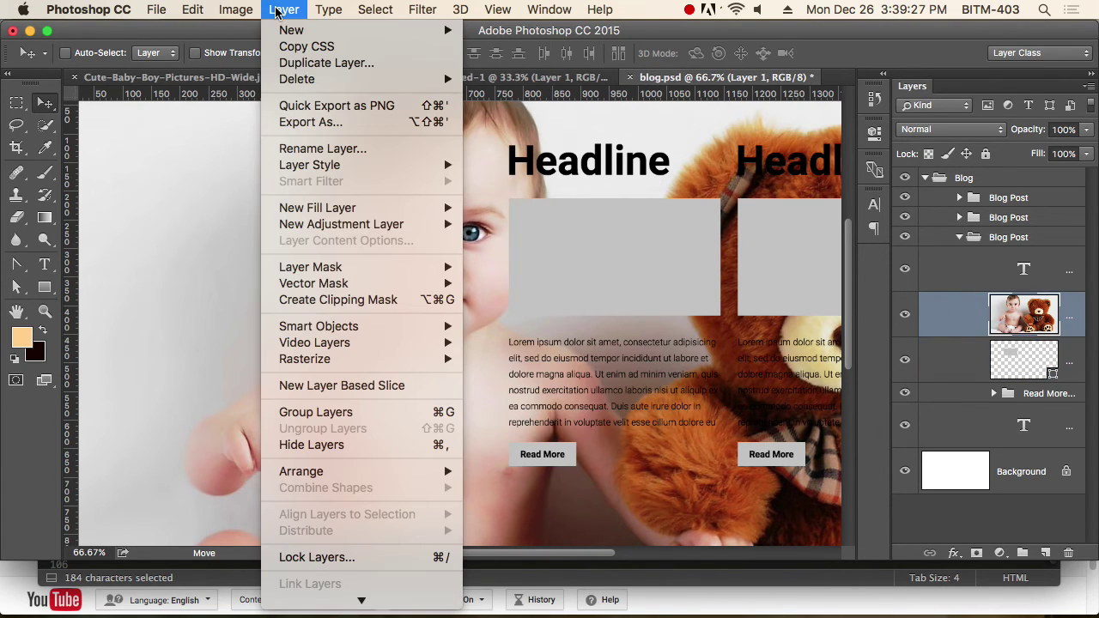
pyautogui.click(355, 300)
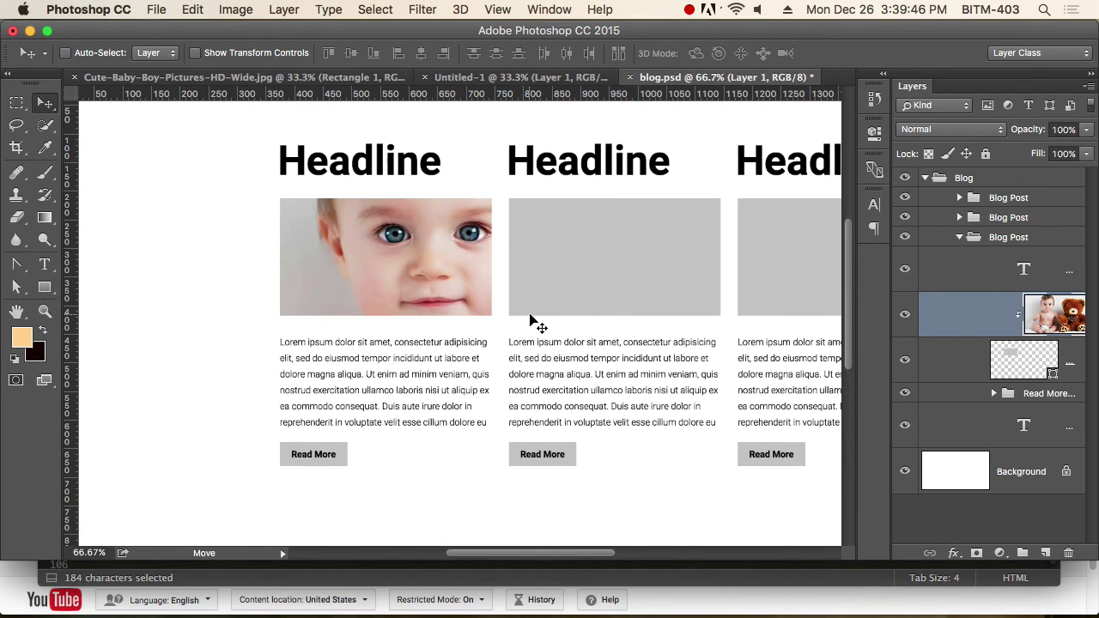
# Scale the clipped picture down to about 36% so the baby and part of the bear fill the first post's frame.
pyautogui.press('super+t')
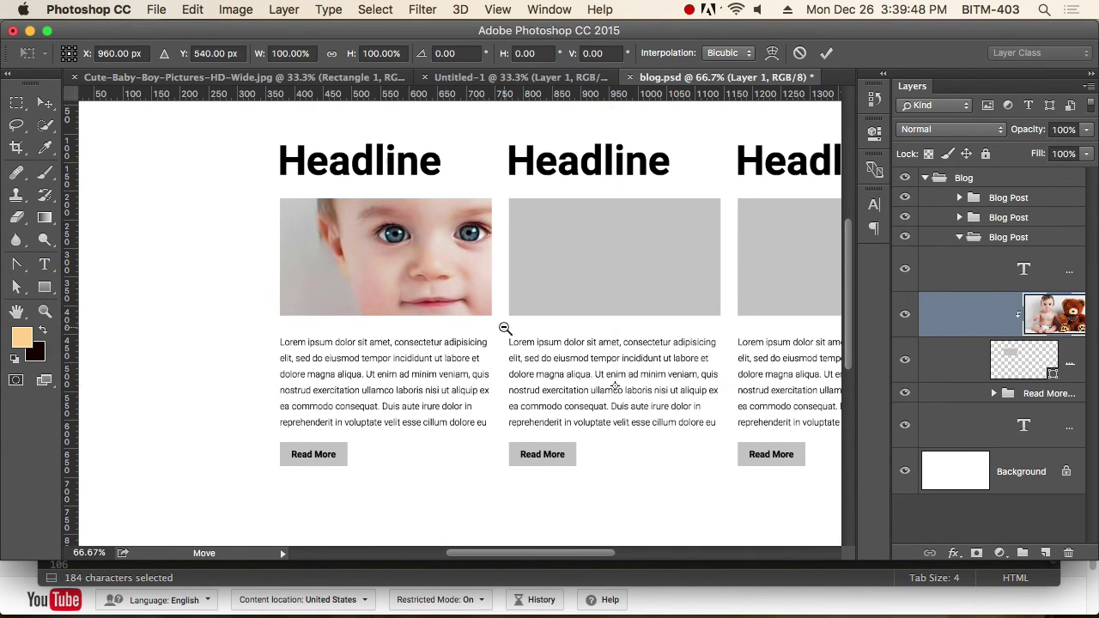
pyautogui.keyDown('alt'); pyautogui.click(505, 328); pyautogui.keyUp('alt')
pyautogui.keyDown('alt'); pyautogui.click(490, 321); pyautogui.keyUp('alt')
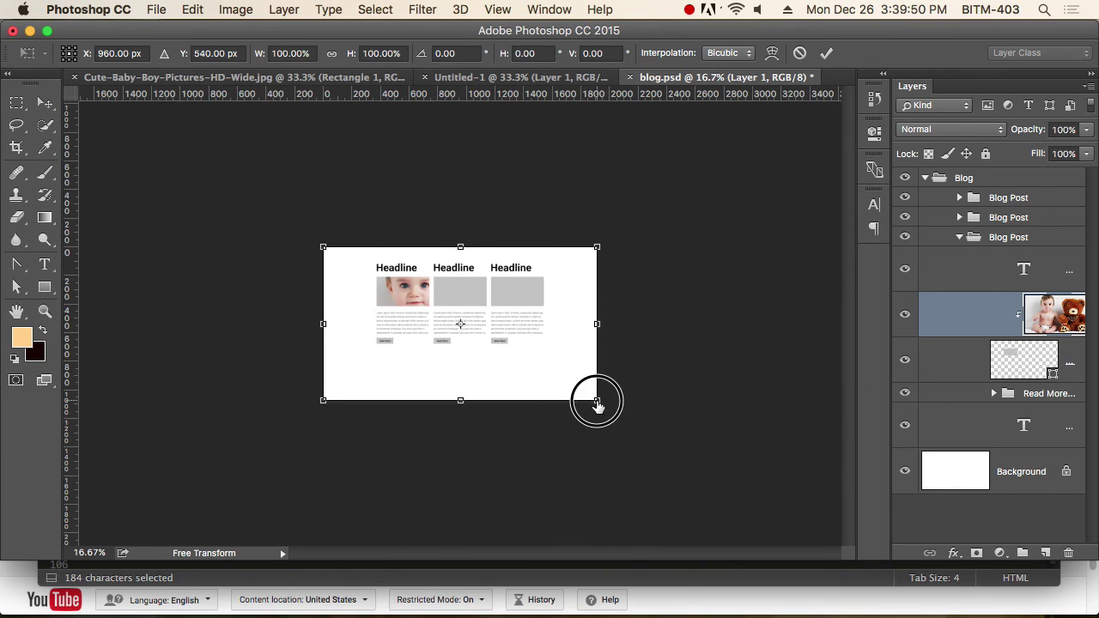
pyautogui.moveTo(597, 400); pyautogui.dragTo(458, 330)
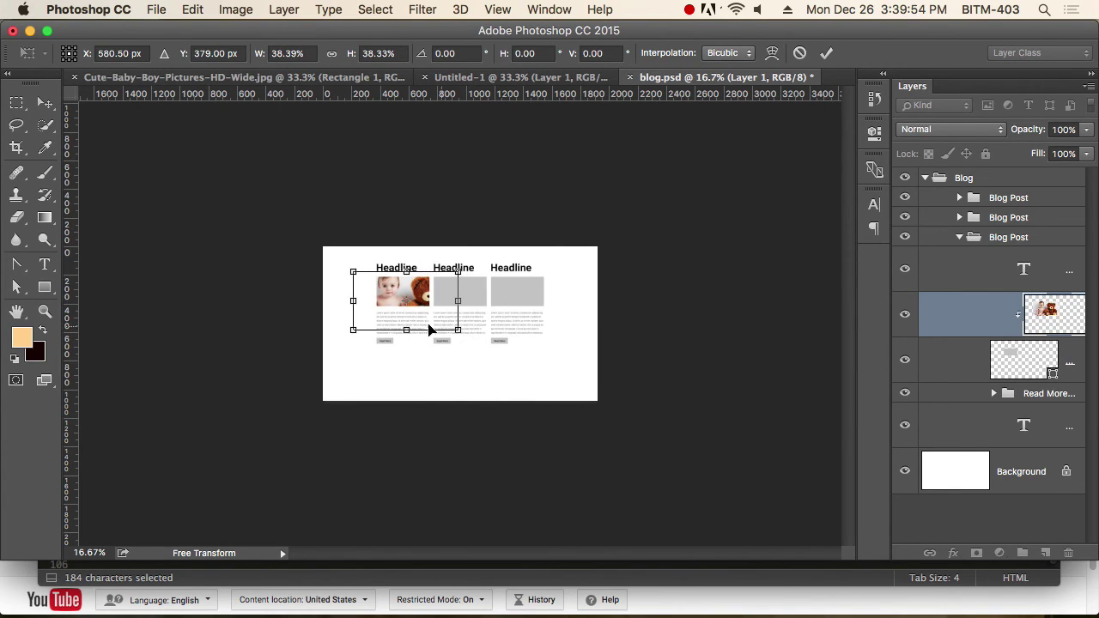
pyautogui.keyDown('super'); pyautogui.click(458, 318); pyautogui.keyUp('super')
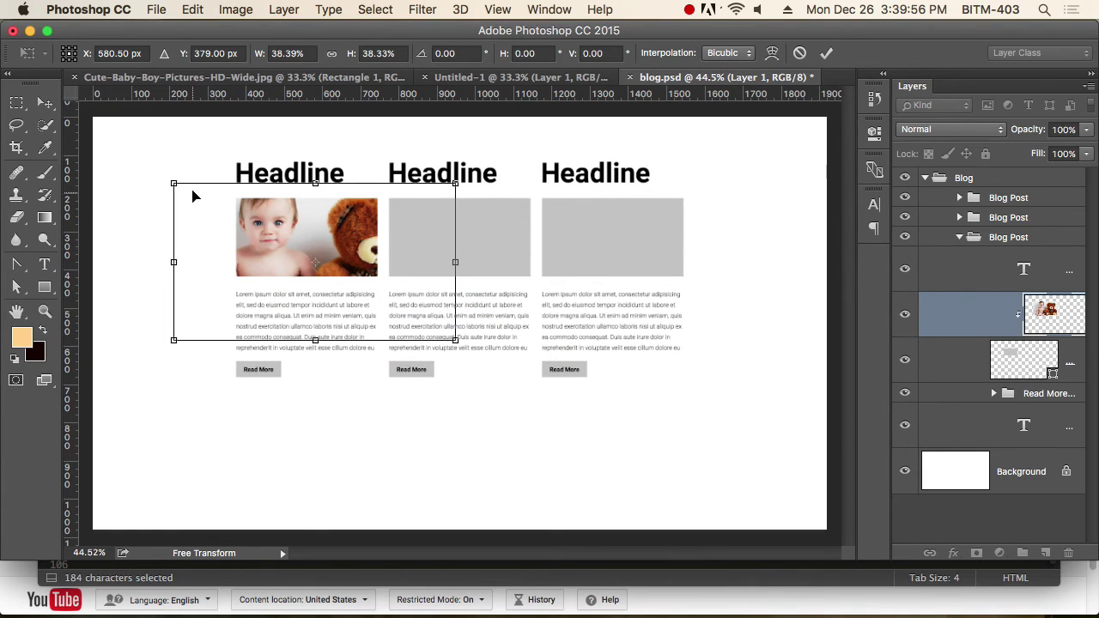
pyautogui.moveTo(173, 184); pyautogui.dragTo(190, 192)
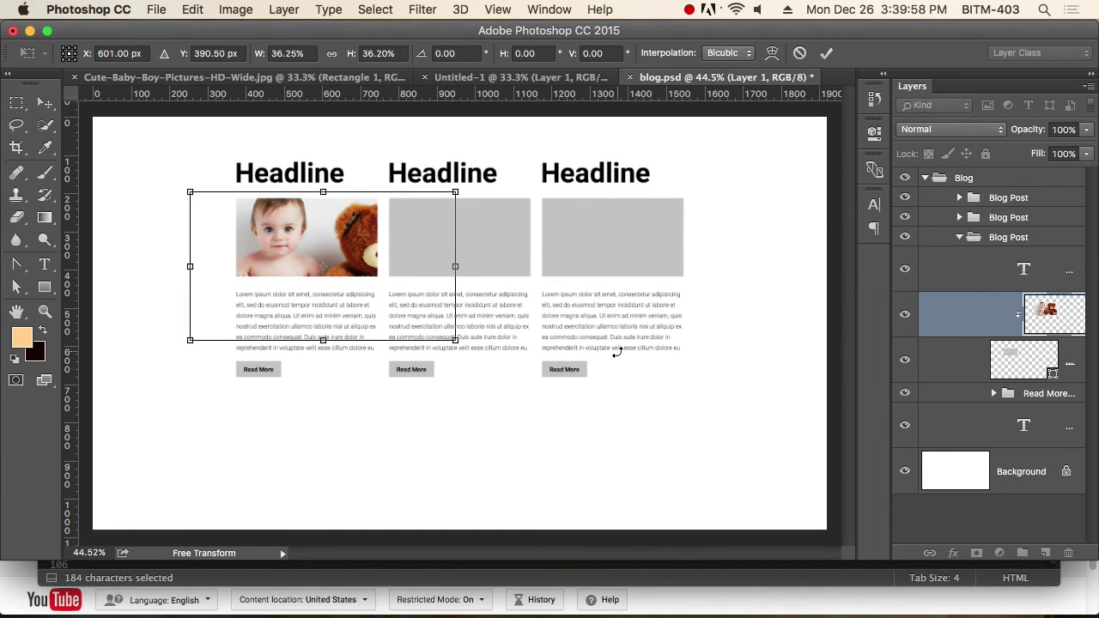
pyautogui.press('Return')
# Reposition the clipped picture inside the first post's image frame.
pyautogui.keyDown('super'); pyautogui.click(298, 230); pyautogui.keyUp('super')
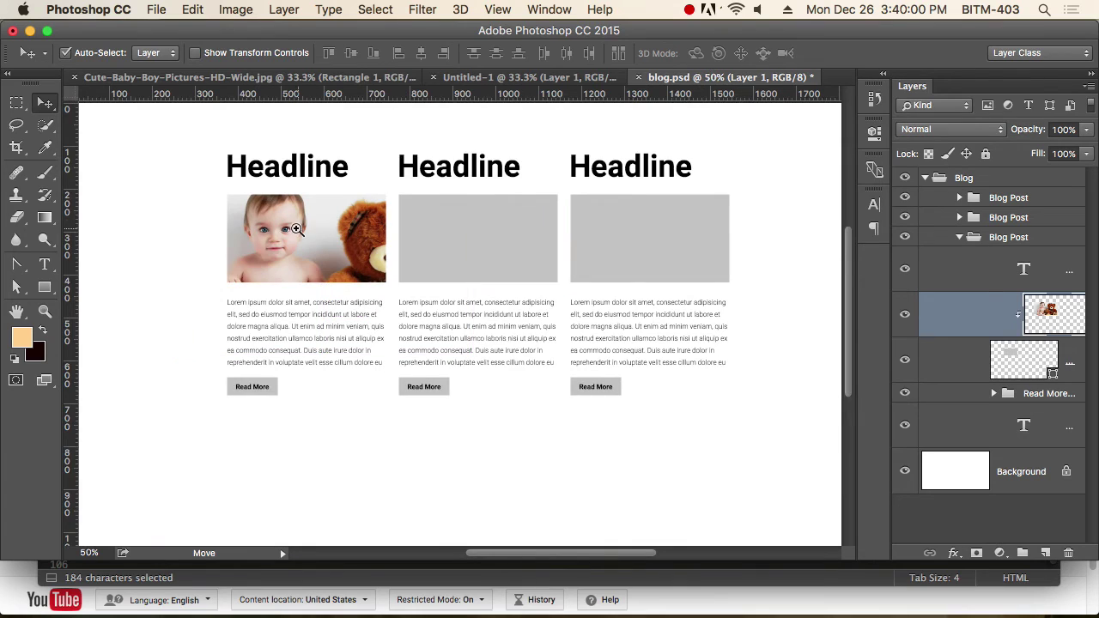
pyautogui.keyDown('super'); pyautogui.click(298, 230); pyautogui.keyUp('super')
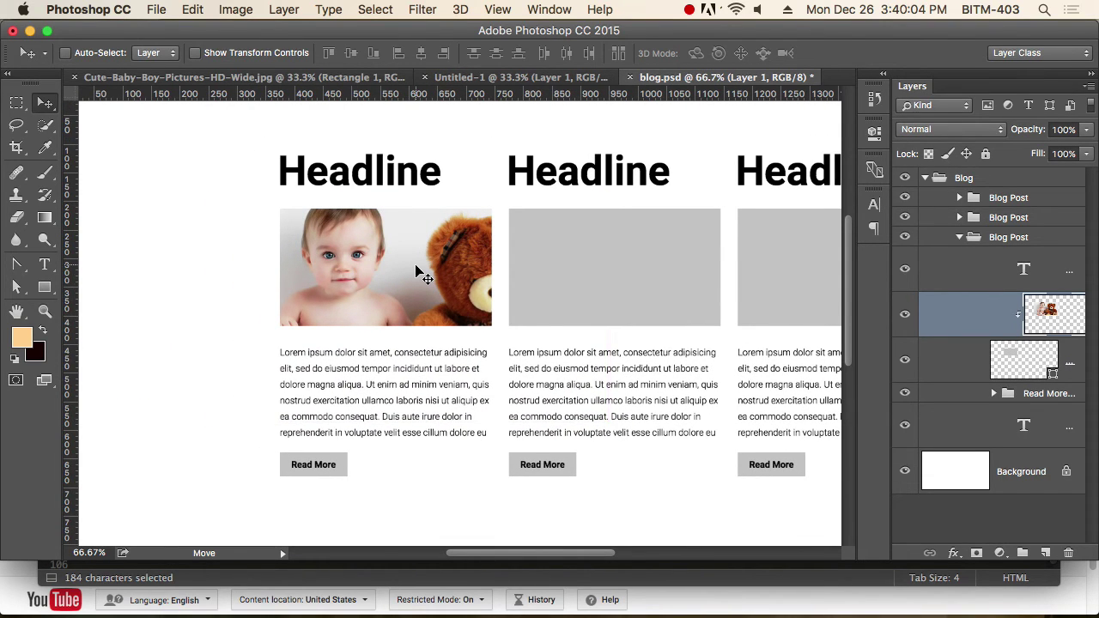
pyautogui.press('super')
pyautogui.press('super')
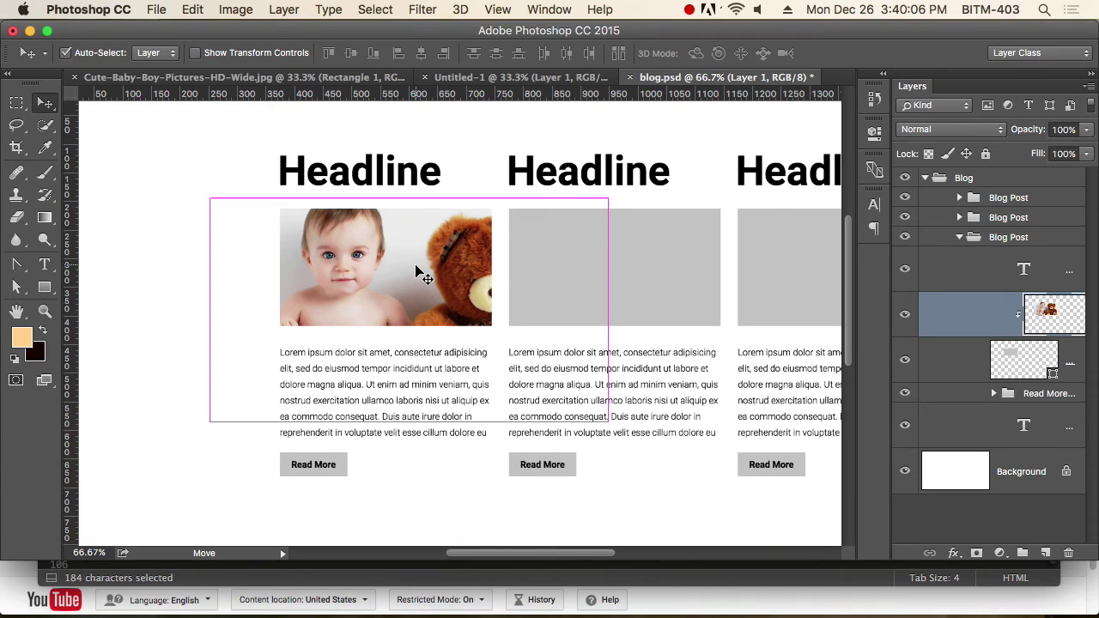
pyautogui.press('super')
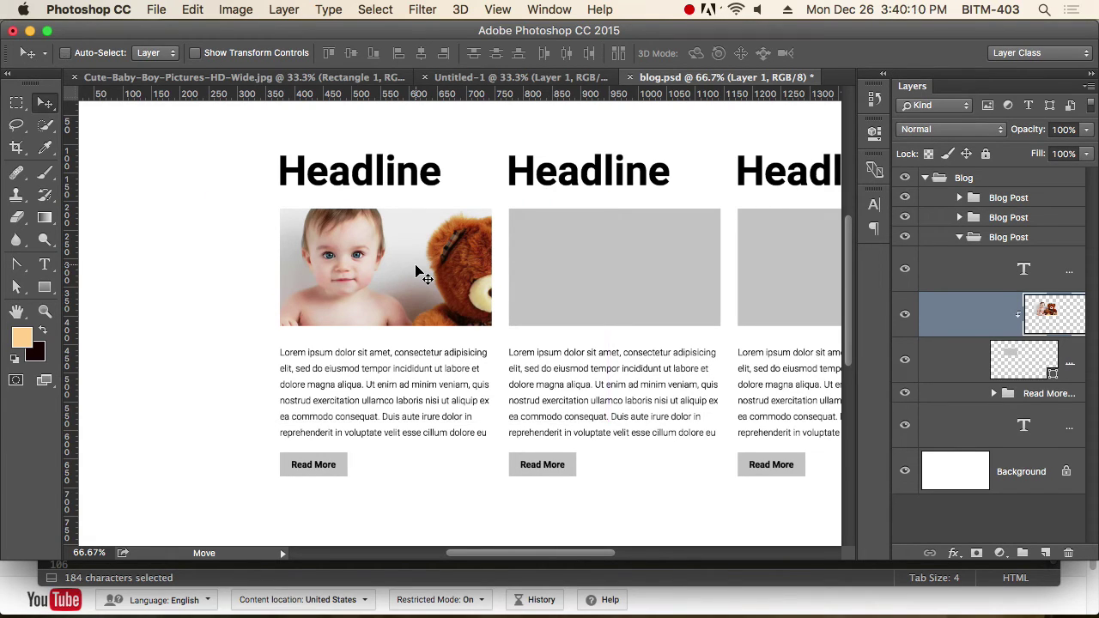
pyautogui.moveTo(416, 267)
pyautogui.mouseDown()
pyautogui.moveTo(463, 273)
pyautogui.moveTo(409, 286)
pyautogui.moveTo(439, 251)
pyautogui.moveTo(446, 298)
pyautogui.moveTo(481, 287)
pyautogui.moveTo(446, 264)
pyautogui.moveTo(417, 266)
pyautogui.moveTo(430, 281)
pyautogui.mouseUp()
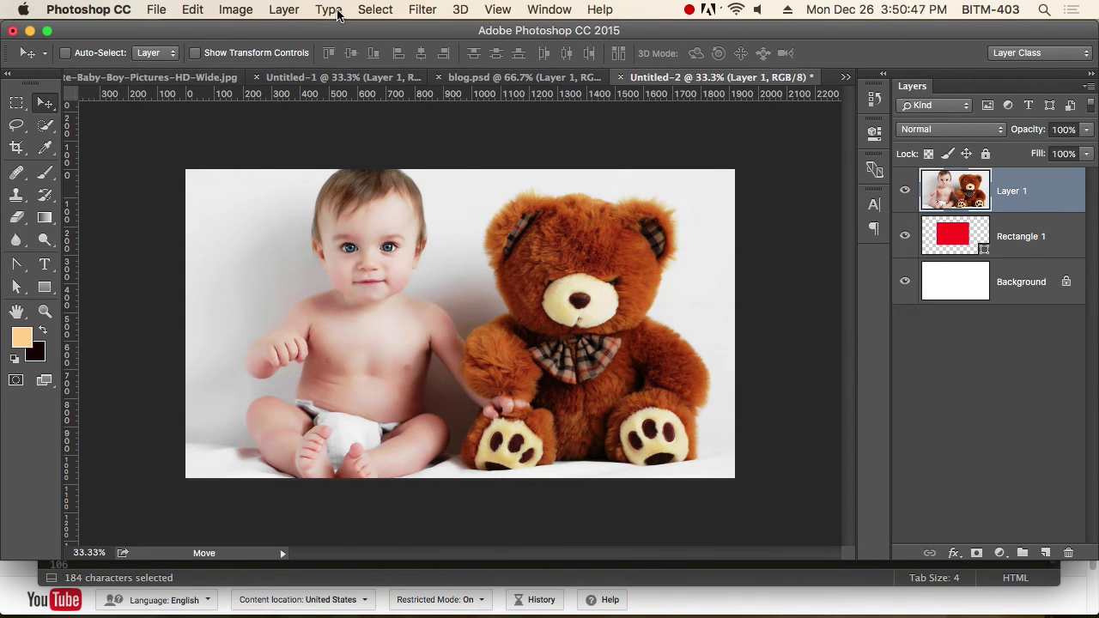
# Toggle Layer 1's visibility in Untitled-2 to examine the red rectangle beneath the picture.
pyautogui.click(288, 17)
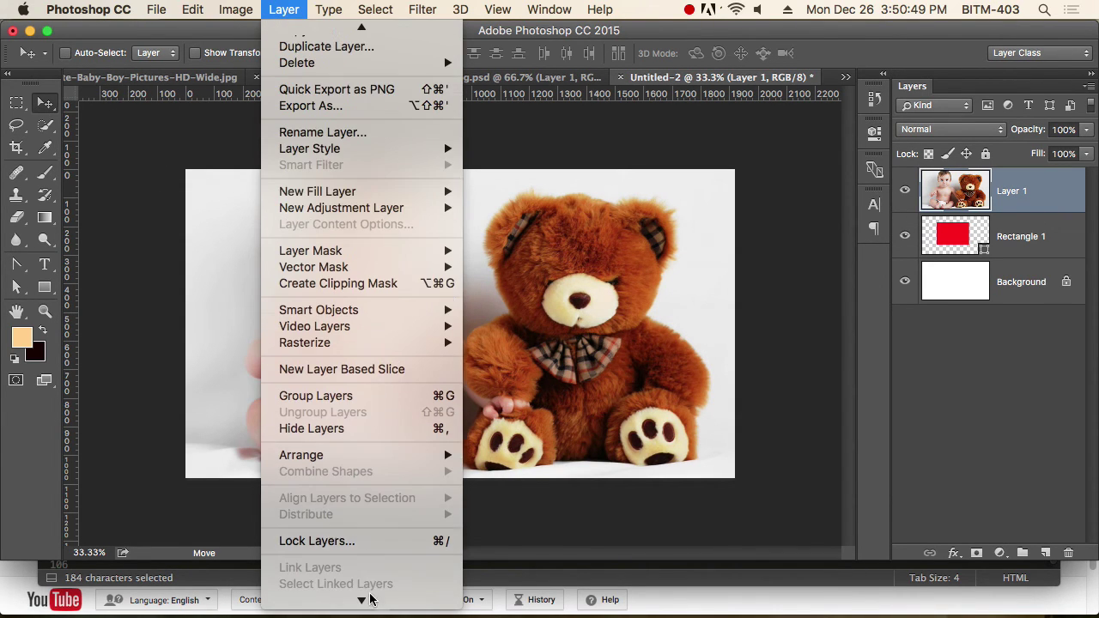
pyautogui.click(811, 18)
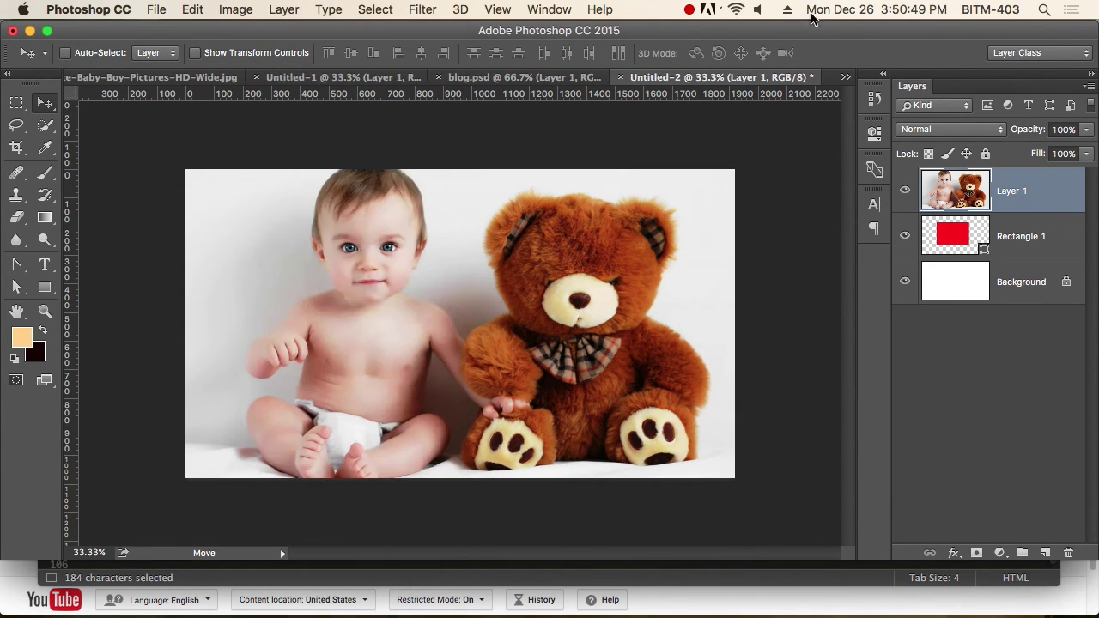
pyautogui.click(905, 193)
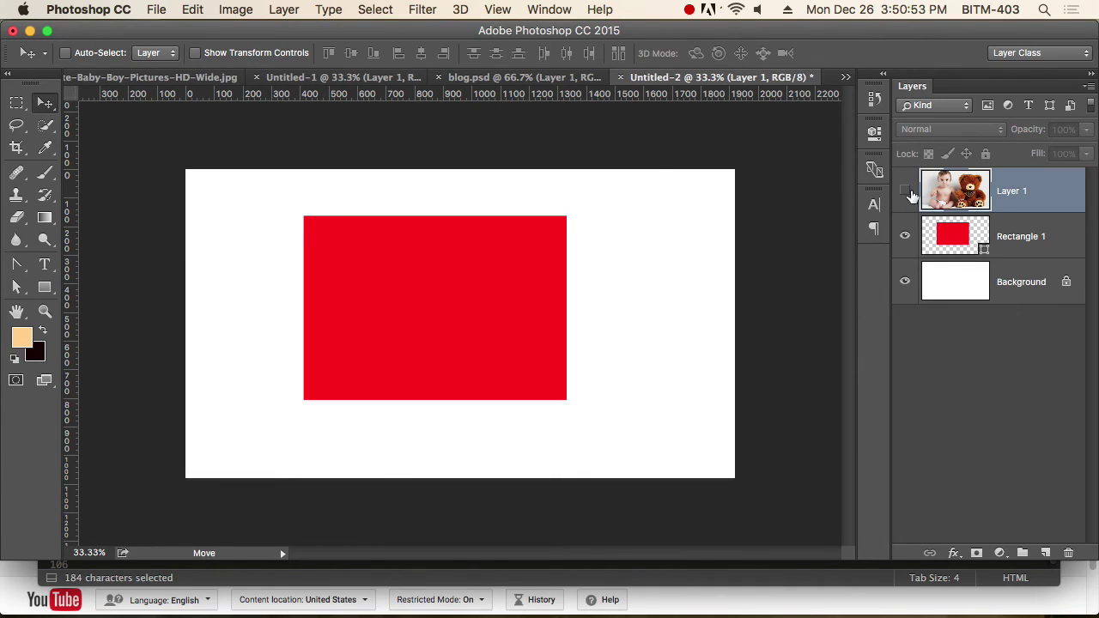
pyautogui.click(905, 192)
pyautogui.click(905, 191)
pyautogui.click(905, 191)
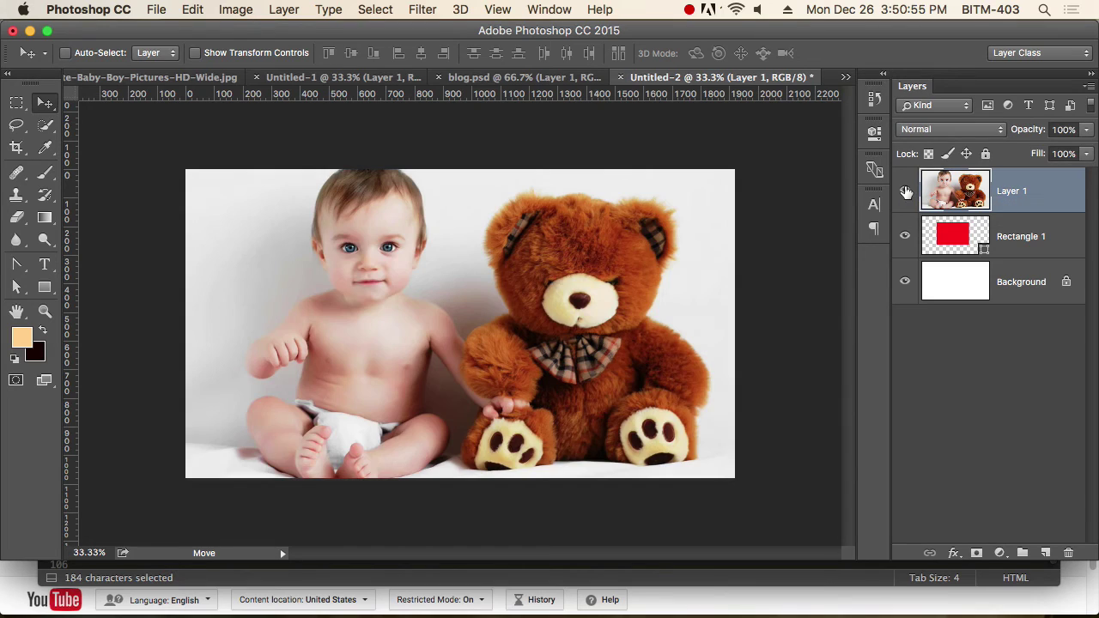
# Clip Layer 1 to the red Rectangle 1 and shift the picture up and to the left inside it.
pyautogui.keyDown('alt'); pyautogui.click(1037, 211); pyautogui.keyUp('alt')
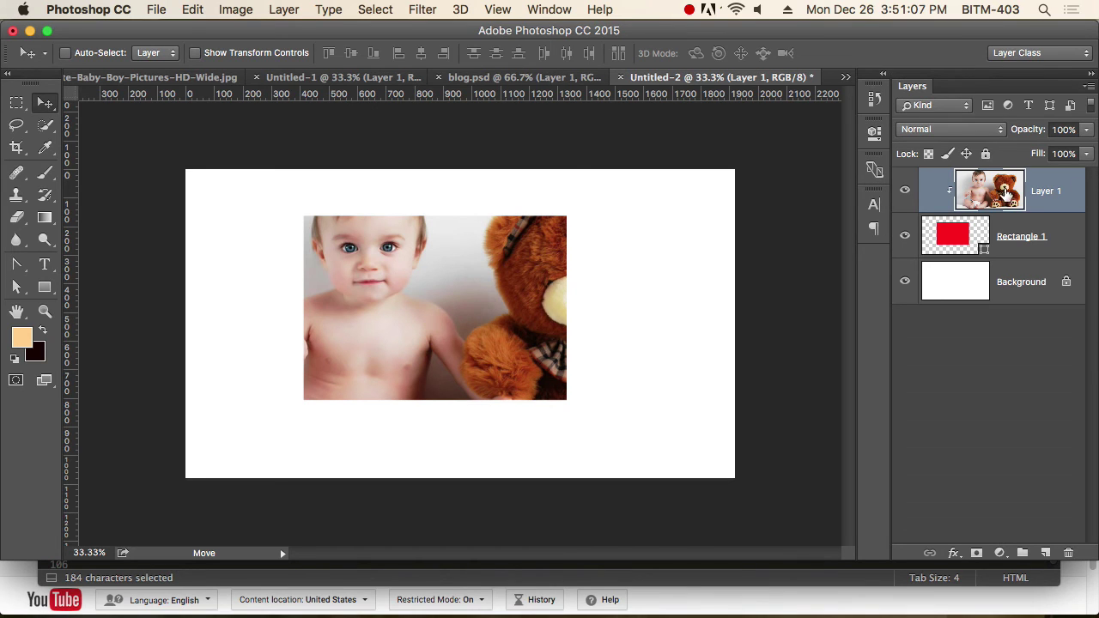
pyautogui.moveTo(512, 306); pyautogui.dragTo(417, 277)
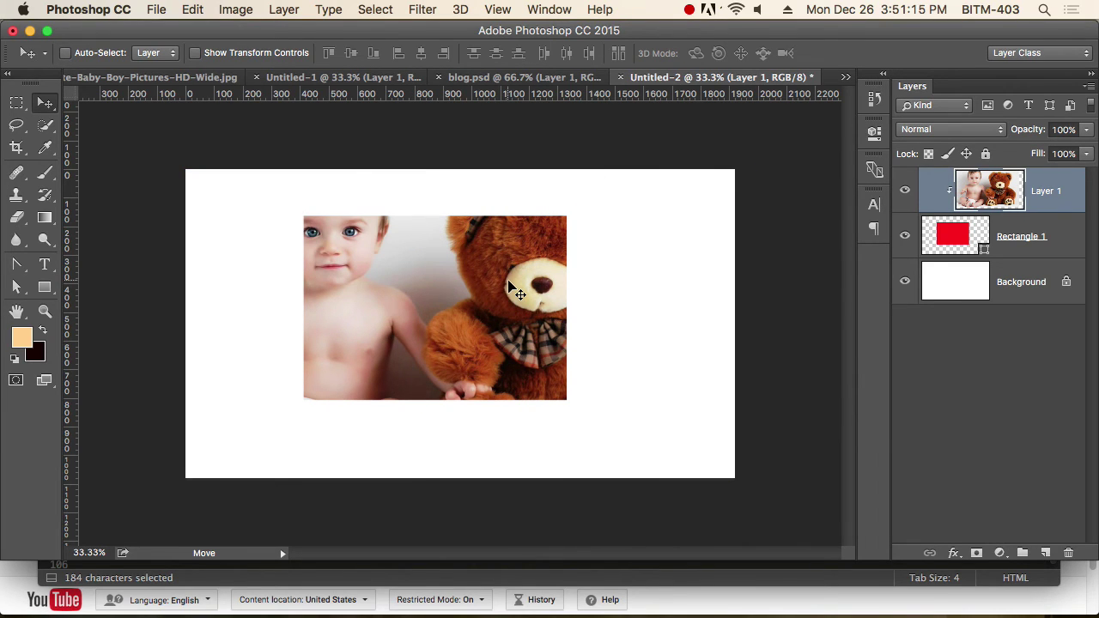
# Release Layer 1 from its clipping mask and move the picture back to cover the whole canvas.
pyautogui.keyDown('alt'); pyautogui.click(1041, 210); pyautogui.keyUp('alt')
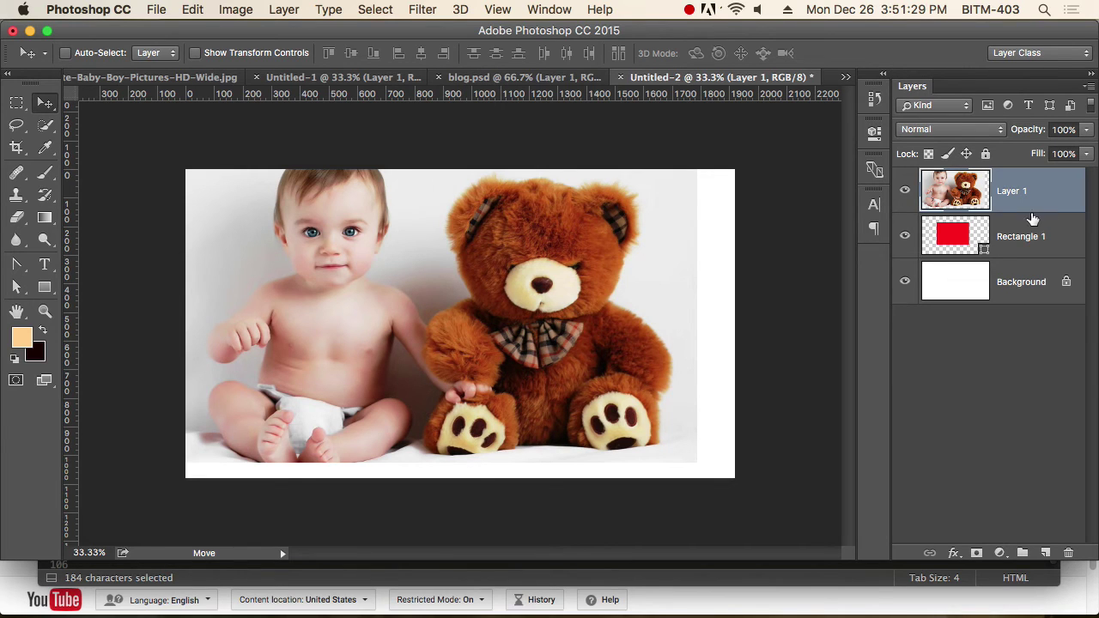
pyautogui.moveTo(484, 312); pyautogui.dragTo(521, 327)
# Hide the red Rectangle 1 layer beneath the picture.
pyautogui.click(905, 236)
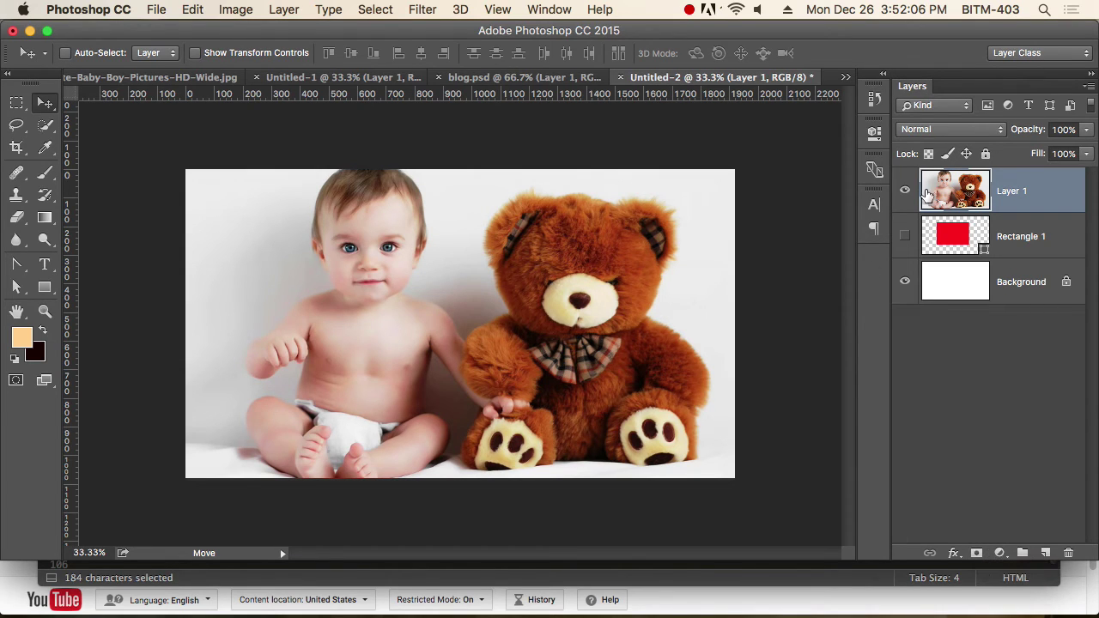
# Add a layer mask to Layer 1 and make the mask active for editing.
pyautogui.click(907, 191)
pyautogui.click(909, 193)
pyautogui.click(908, 191)
pyautogui.click(908, 190)
pyautogui.click(977, 554)
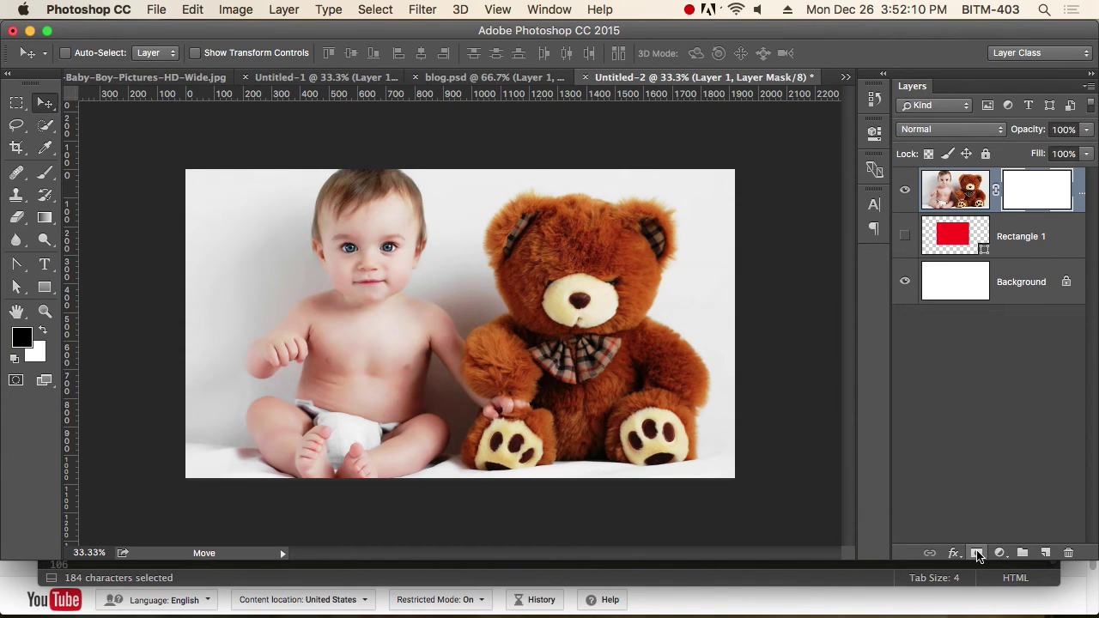
pyautogui.click(1036, 191)
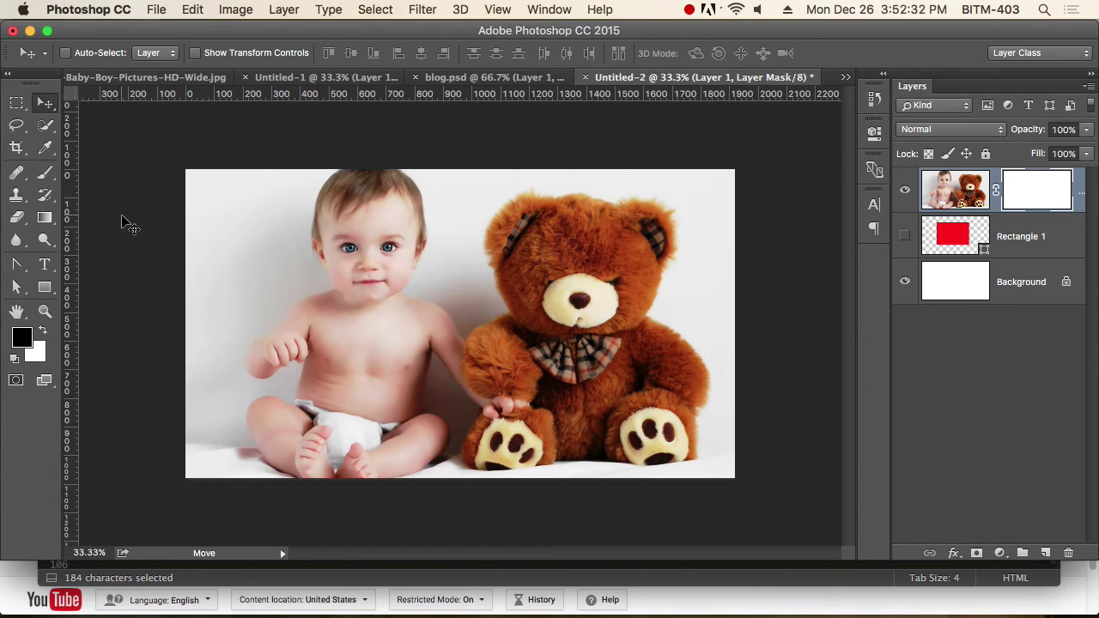
# Activate the Brush tool with black as the foreground colour and set its size to 300 px.
pyautogui.press('b')
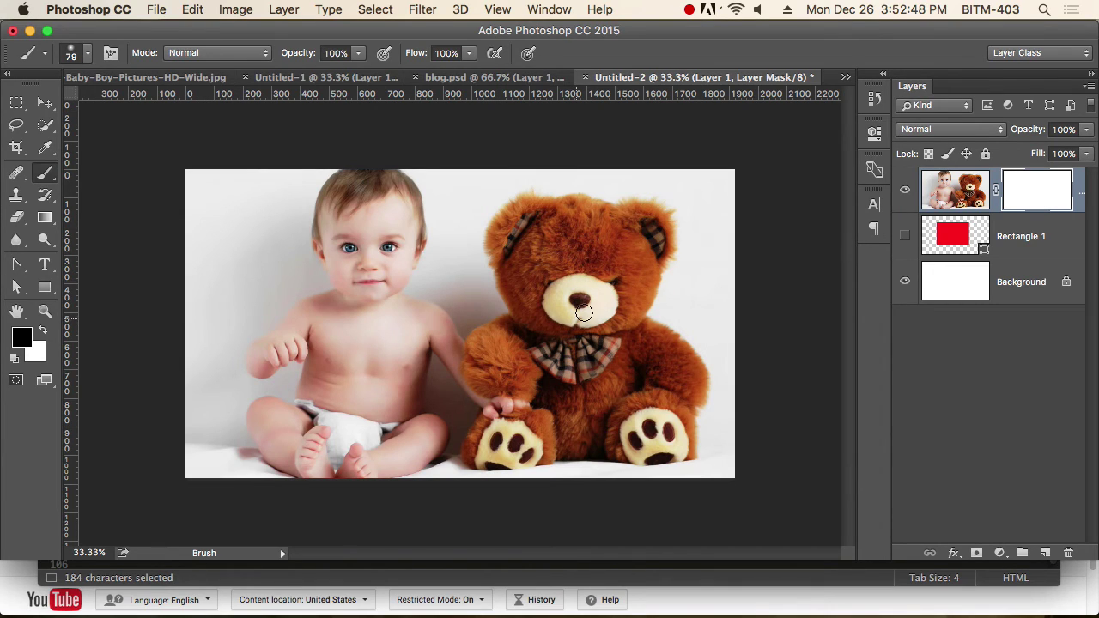
pyautogui.press(']')
pyautogui.press(']')
pyautogui.press(']')
pyautogui.press(']')
pyautogui.press(']')
pyautogui.press(']')
pyautogui.press(']')
pyautogui.press(']')
pyautogui.press(']')
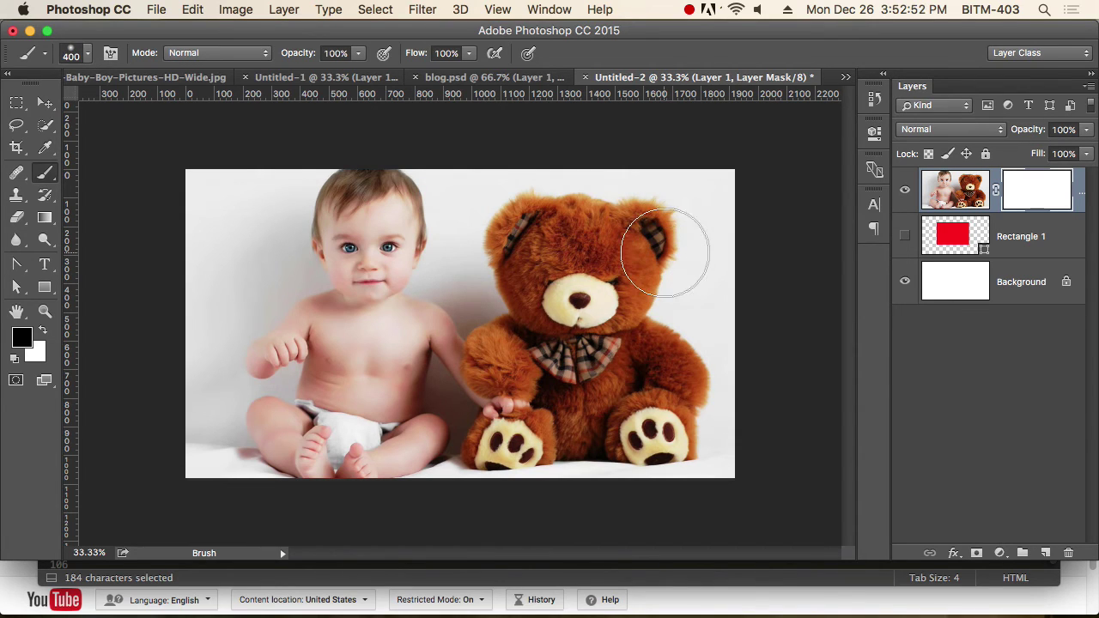
pyautogui.press('[')
pyautogui.press('[')
pyautogui.press('[')
pyautogui.press('[')
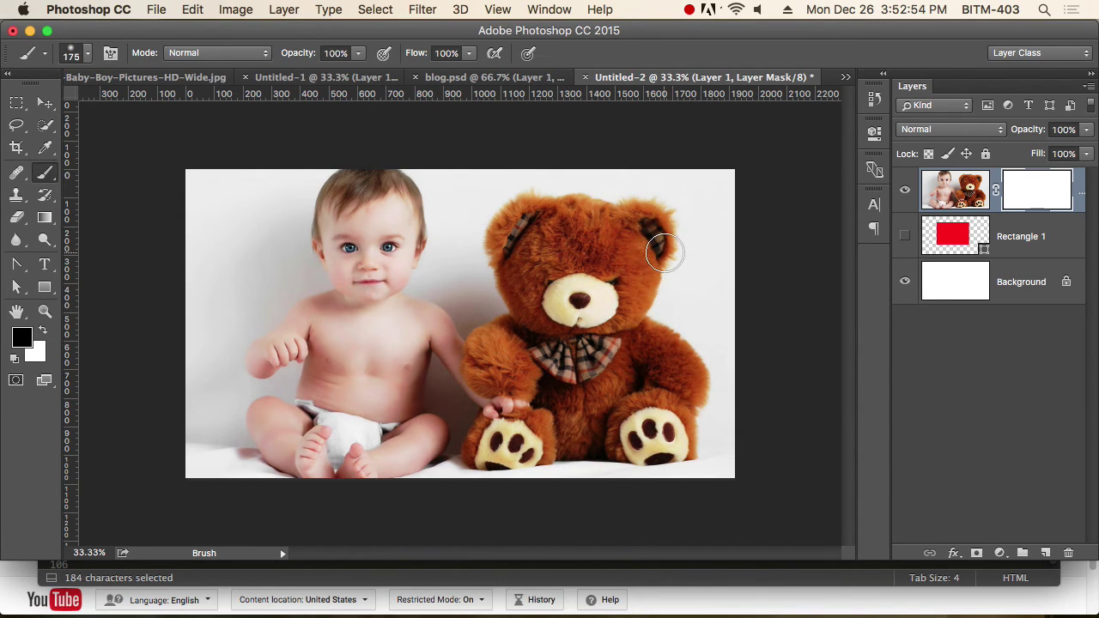
pyautogui.press(']')
pyautogui.press(']')
pyautogui.press(']')
pyautogui.press(']')
pyautogui.press(']')
pyautogui.press(']')
pyautogui.press(']')
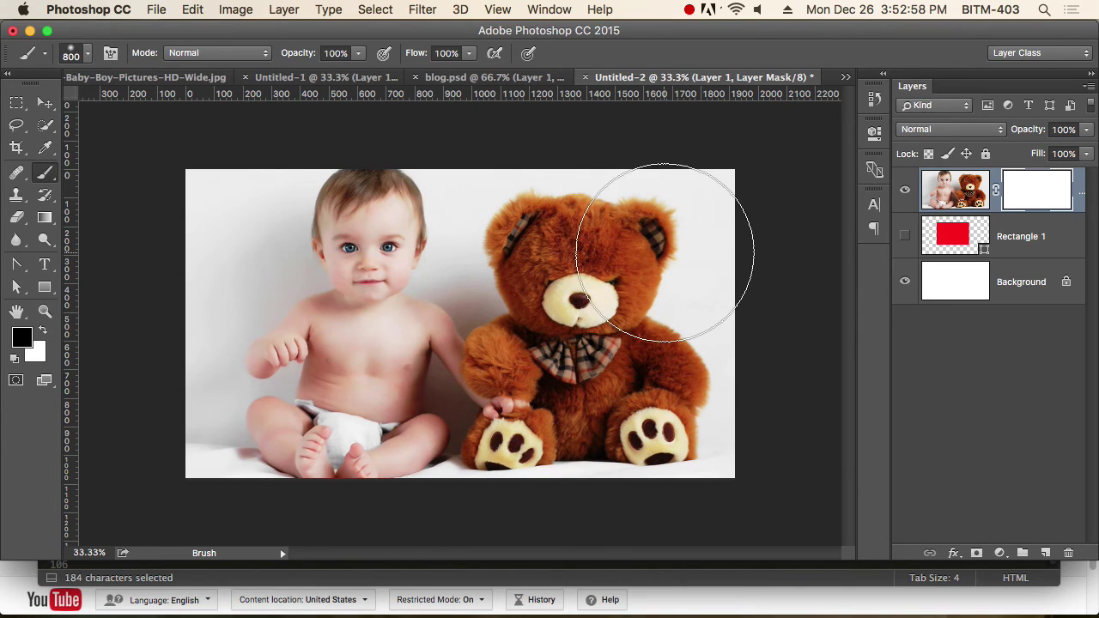
pyautogui.press('[')
pyautogui.press('[')
pyautogui.press('[')
pyautogui.press('[')
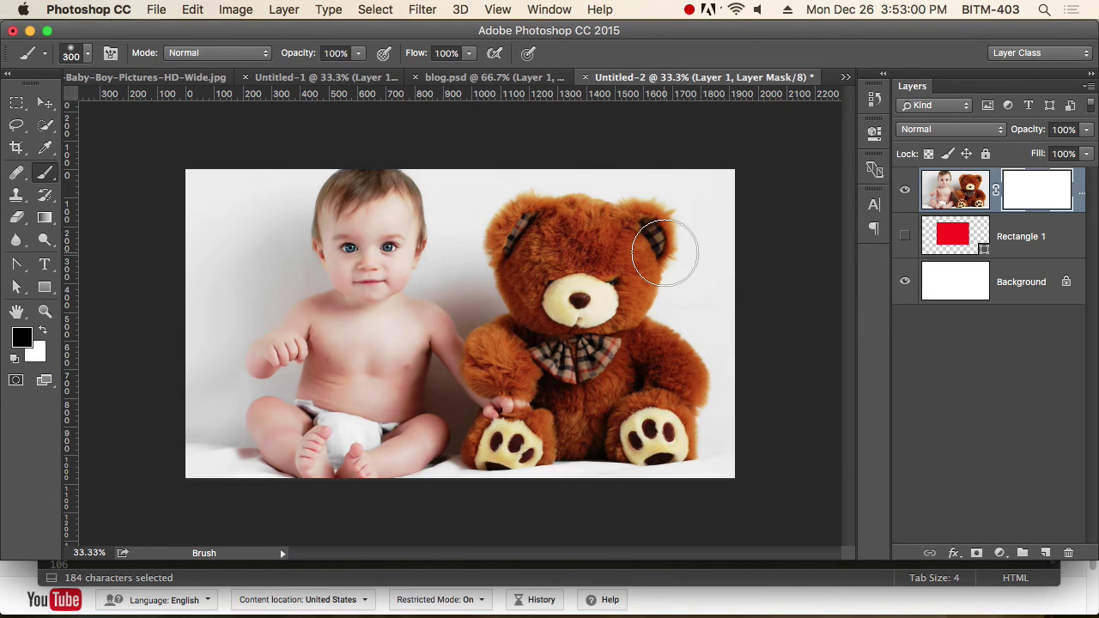
pyautogui.press(']')
pyautogui.press(']')
pyautogui.press(']')
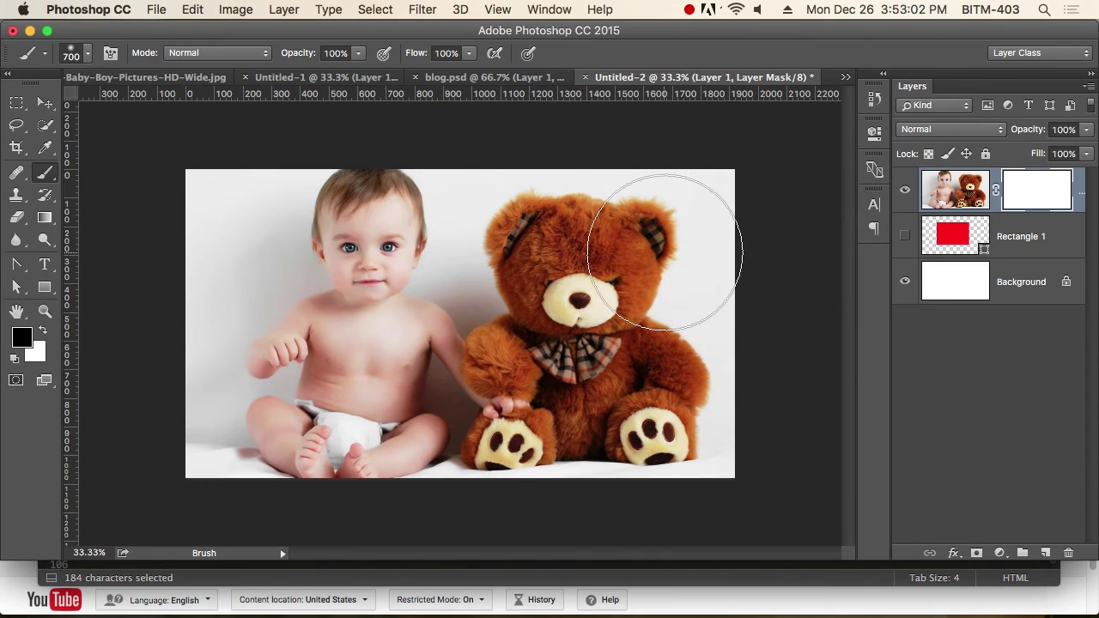
pyautogui.press('[')
pyautogui.press('[')
pyautogui.press('[')
pyautogui.press('[')
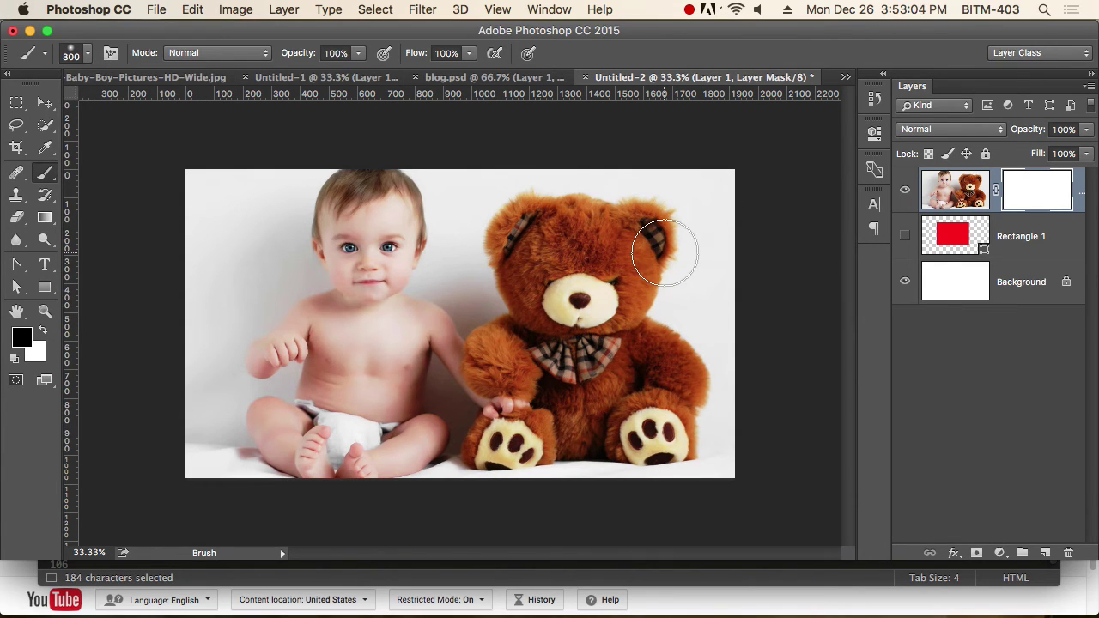
# Paint black on Layer 1's mask with a 0% hardness brush, hiding the teddy bear and the background around it.
pyautogui.click(88, 54)
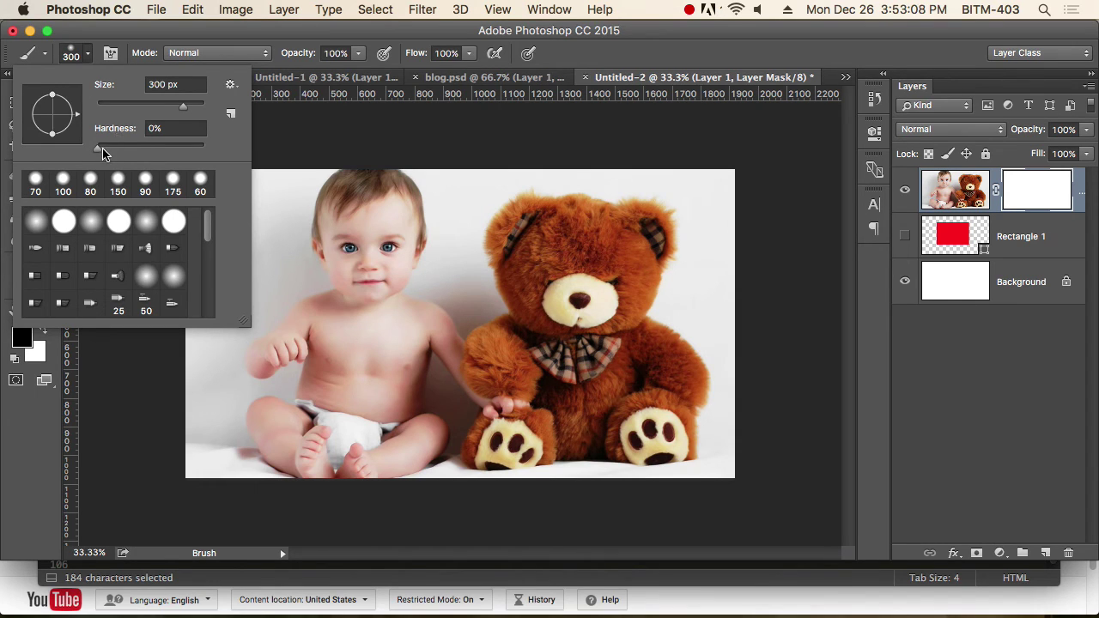
pyautogui.moveTo(98, 149)
pyautogui.mouseDown()
pyautogui.moveTo(219, 159)
pyautogui.moveTo(93, 152)
pyautogui.mouseUp()
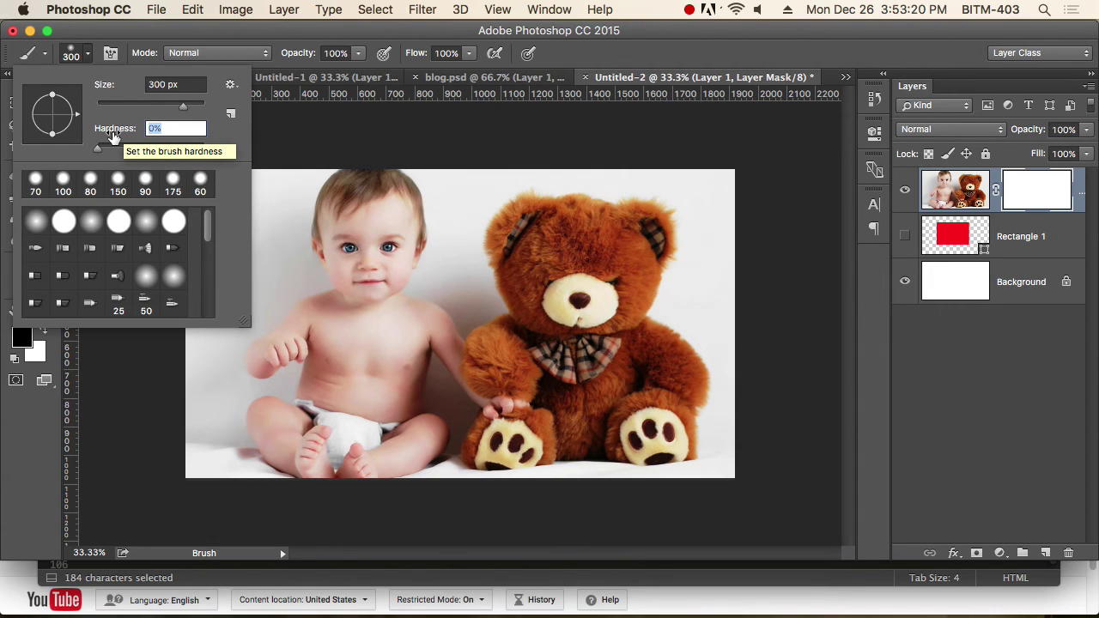
pyautogui.click(690, 57)
pyautogui.moveTo(641, 242)
pyautogui.mouseDown()
pyautogui.moveTo(624, 280)
pyautogui.moveTo(645, 238)
pyautogui.moveTo(583, 249)
pyautogui.moveTo(647, 255)
pyautogui.moveTo(626, 220)
pyautogui.moveTo(670, 231)
pyautogui.moveTo(636, 225)
pyautogui.moveTo(629, 203)
pyautogui.moveTo(574, 235)
pyautogui.moveTo(551, 201)
pyautogui.moveTo(574, 207)
pyautogui.moveTo(526, 222)
pyautogui.moveTo(519, 203)
pyautogui.moveTo(548, 228)
pyautogui.moveTo(511, 250)
pyautogui.moveTo(528, 235)
pyautogui.moveTo(608, 274)
pyautogui.moveTo(632, 315)
pyautogui.moveTo(657, 317)
pyautogui.moveTo(679, 367)
pyautogui.moveTo(699, 344)
pyautogui.moveTo(688, 446)
pyautogui.moveTo(649, 444)
pyautogui.moveTo(644, 388)
pyautogui.moveTo(671, 352)
pyautogui.moveTo(601, 302)
pyautogui.moveTo(550, 296)
pyautogui.moveTo(503, 341)
pyautogui.moveTo(498, 372)
pyautogui.moveTo(519, 403)
pyautogui.moveTo(511, 444)
pyautogui.moveTo(619, 443)
pyautogui.moveTo(637, 393)
pyautogui.moveTo(589, 364)
pyautogui.moveTo(560, 397)
pyautogui.moveTo(495, 314)
pyautogui.mouseUp()
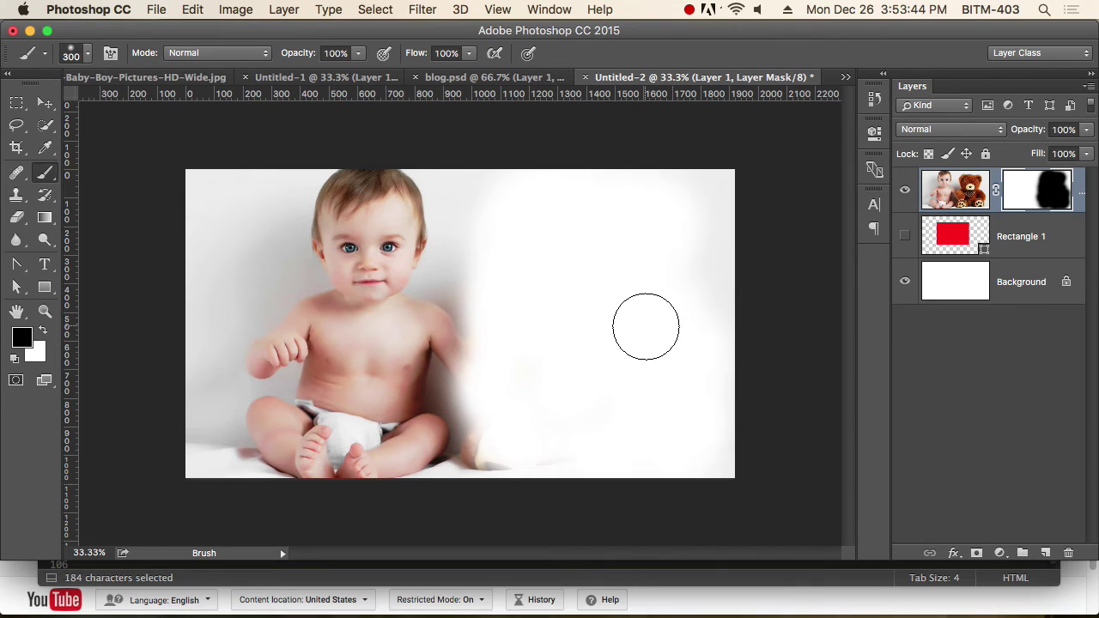
pyautogui.moveTo(667, 250)
pyautogui.mouseDown()
pyautogui.moveTo(650, 197)
pyautogui.moveTo(491, 176)
pyautogui.moveTo(516, 441)
pyautogui.moveTo(498, 461)
pyautogui.moveTo(765, 454)
pyautogui.mouseUp()
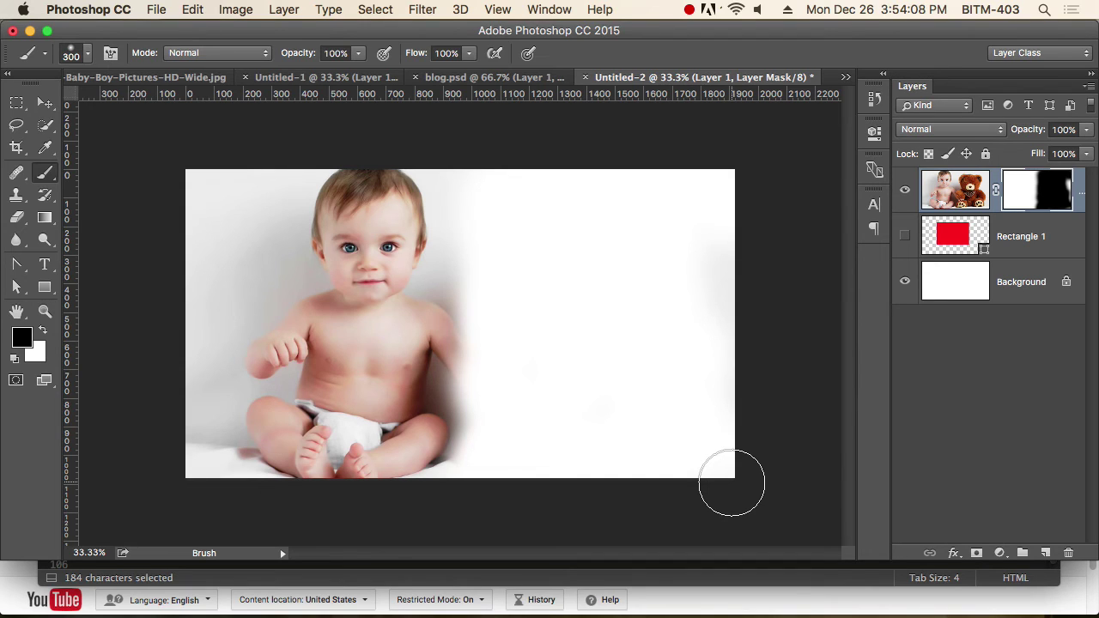
# Disable Layer 1's mask to compare with the unmasked picture, and enable the mask again.
pyautogui.click(44, 103)
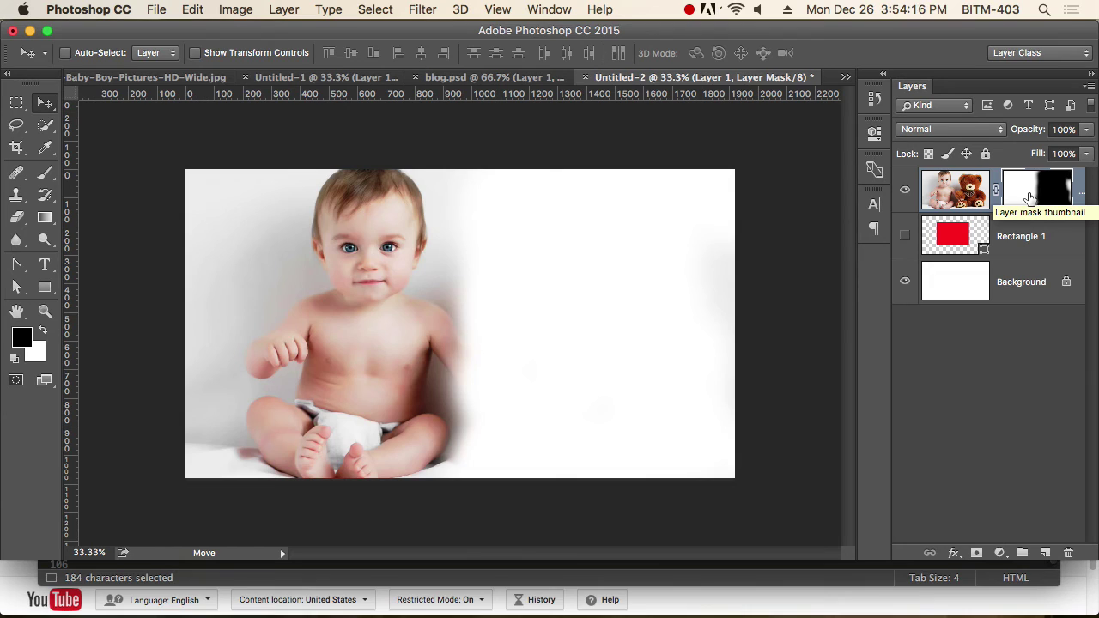
pyautogui.rightClick(1035, 200)
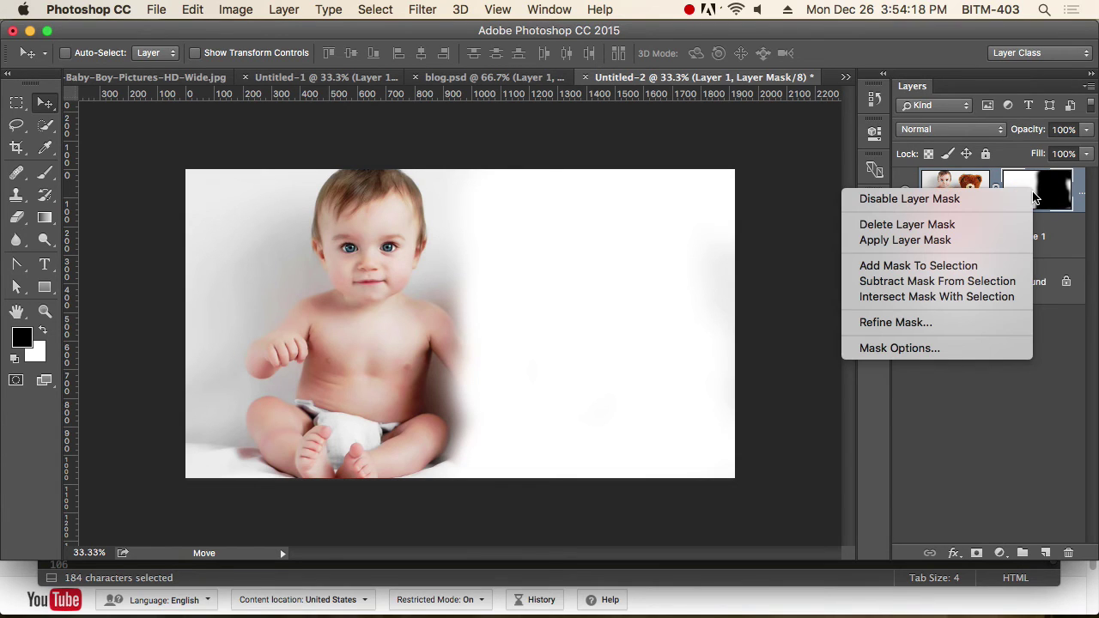
pyautogui.click(931, 200)
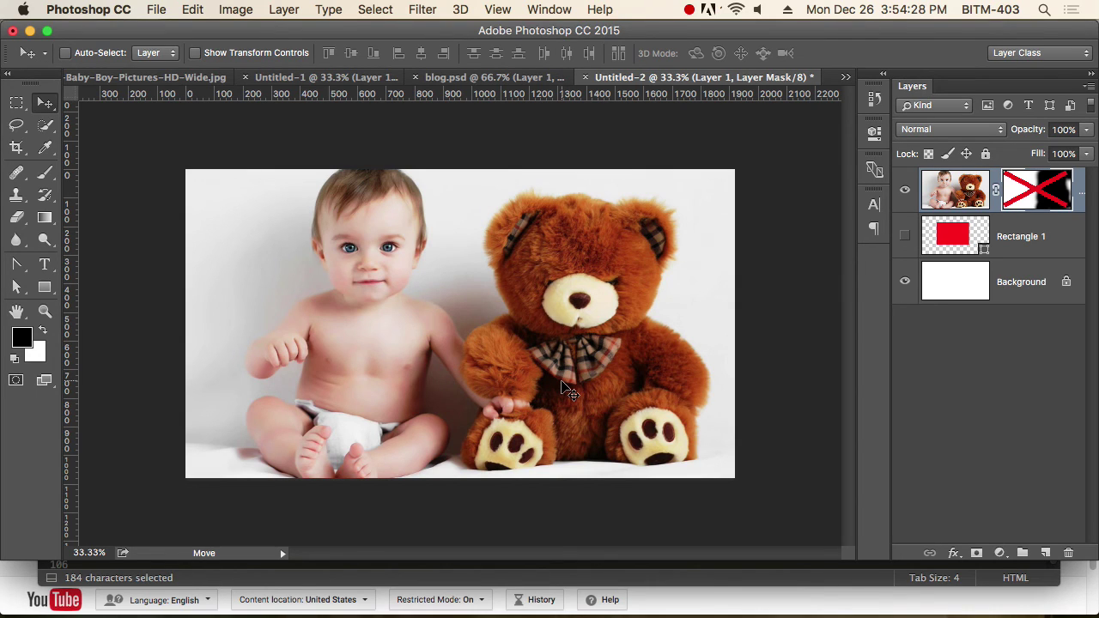
pyautogui.rightClick(1037, 190)
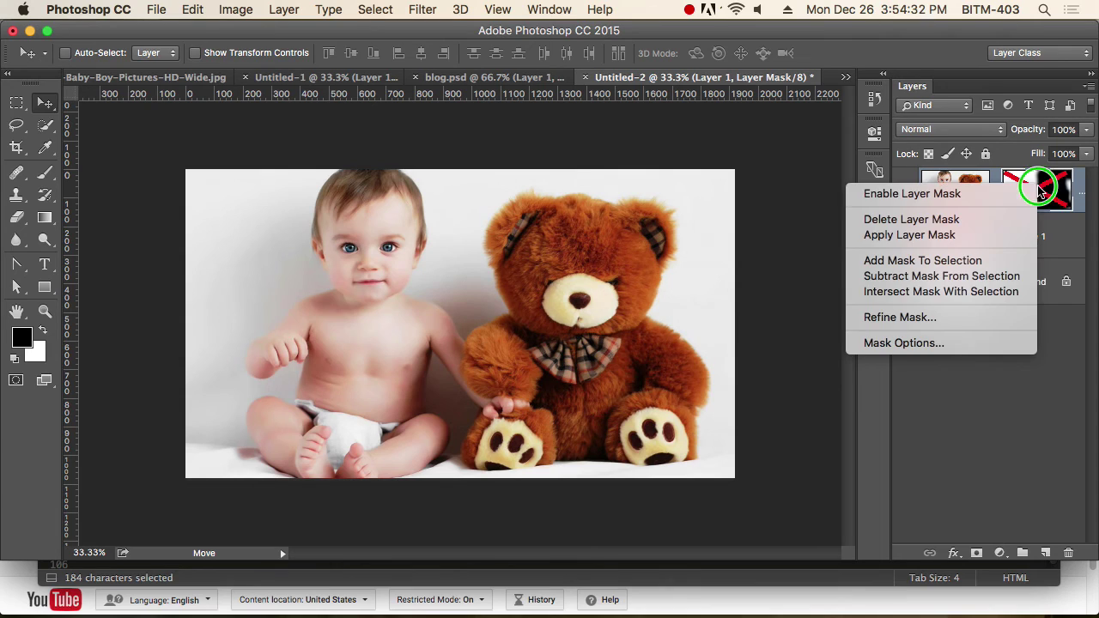
pyautogui.click(936, 194)
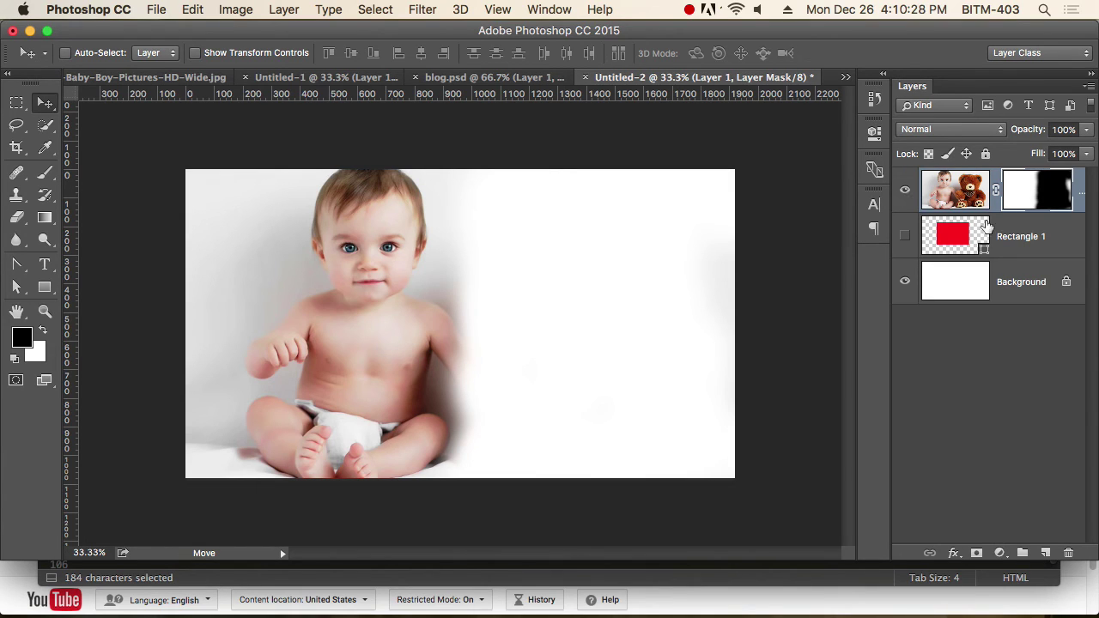
# Show the red Rectangle 1 layer beneath the masked picture and lock all of it.
pyautogui.click(905, 236)
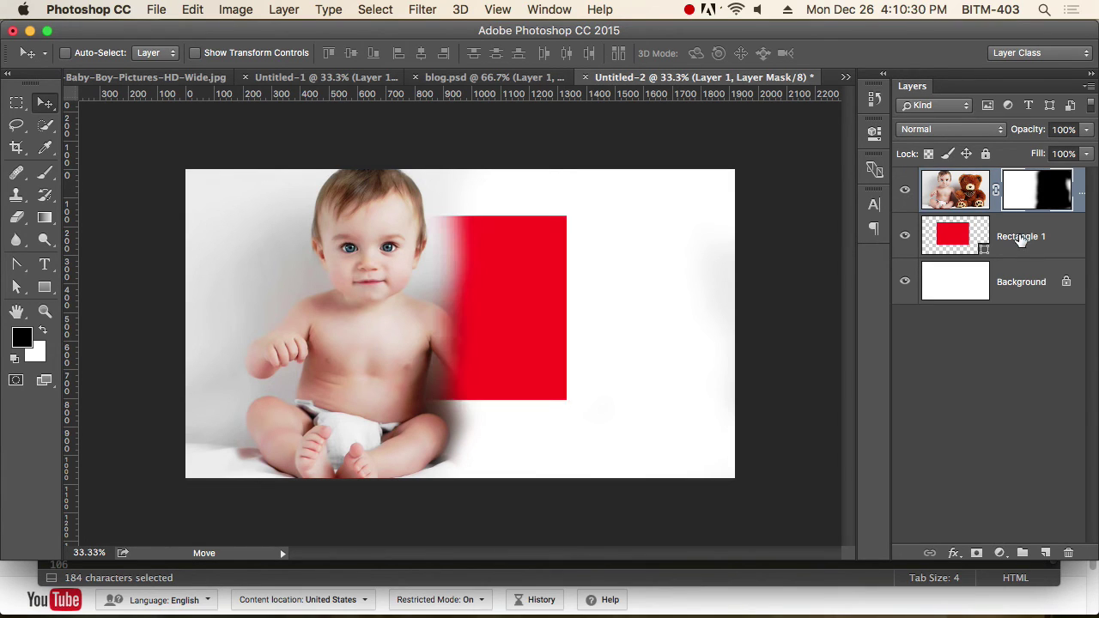
pyautogui.click(966, 245)
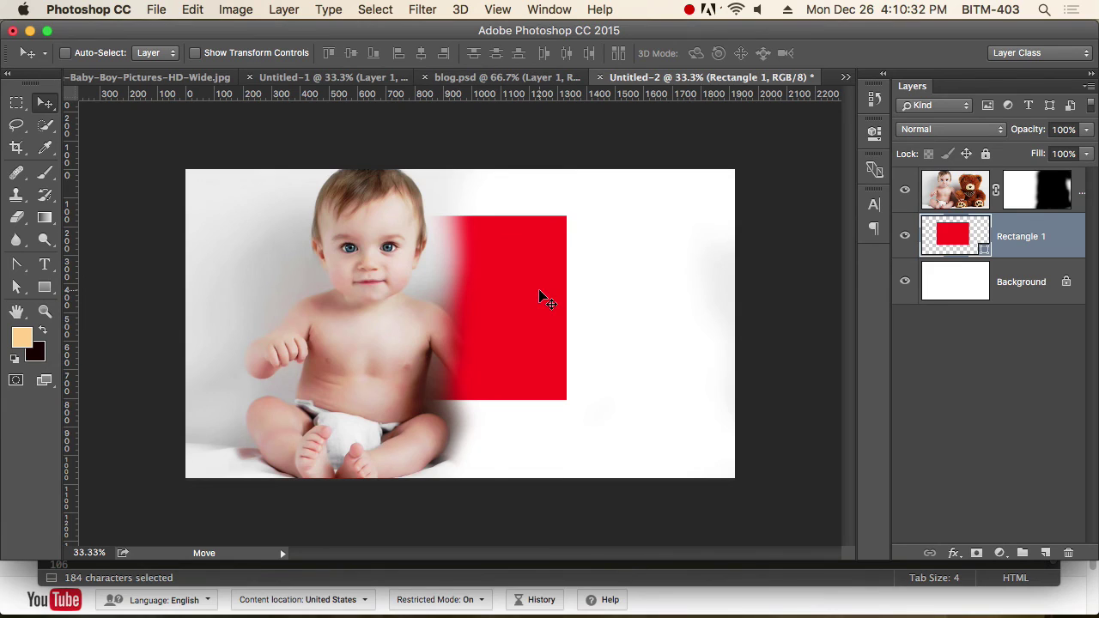
pyautogui.click(985, 155)
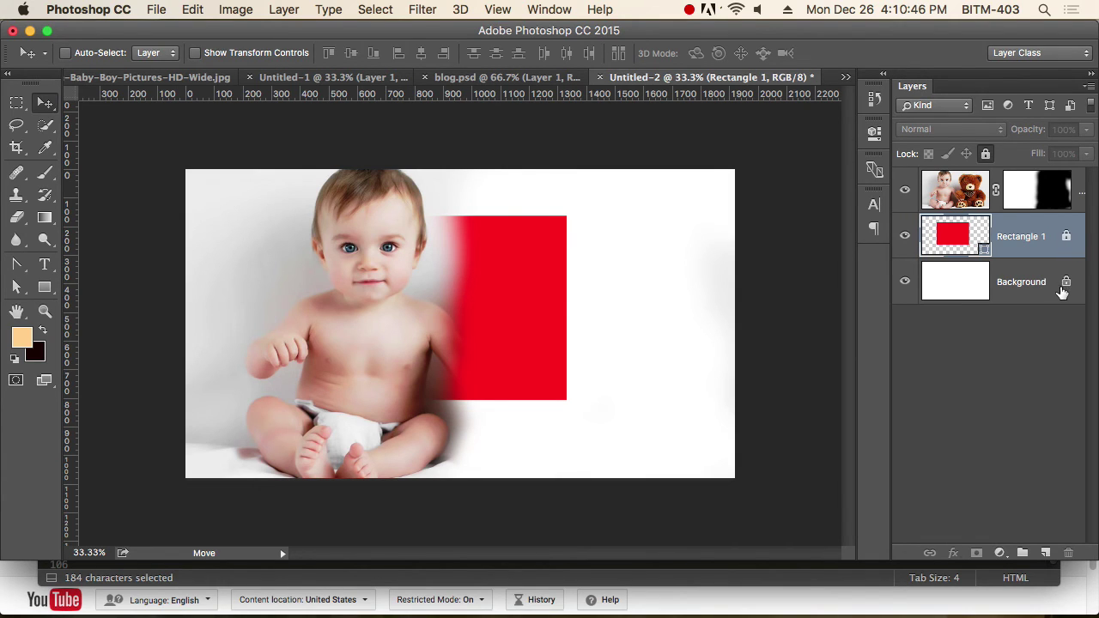
# Try to move the locked red rectangle and dismiss the message.
pyautogui.click(1031, 292)
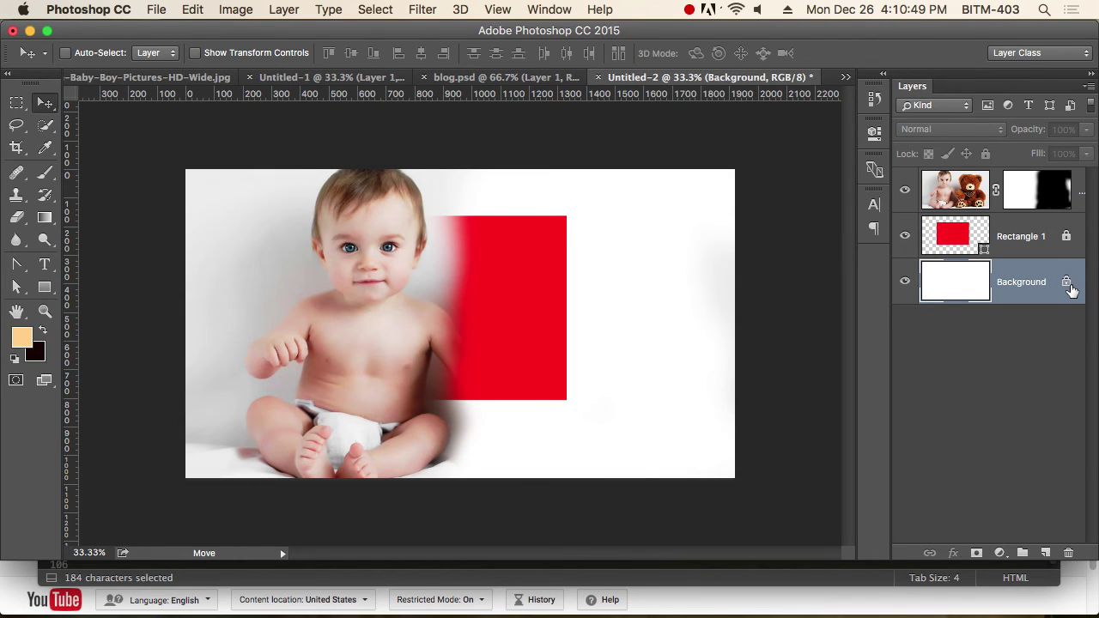
pyautogui.click(1049, 242)
pyautogui.moveTo(507, 290); pyautogui.dragTo(607, 343)
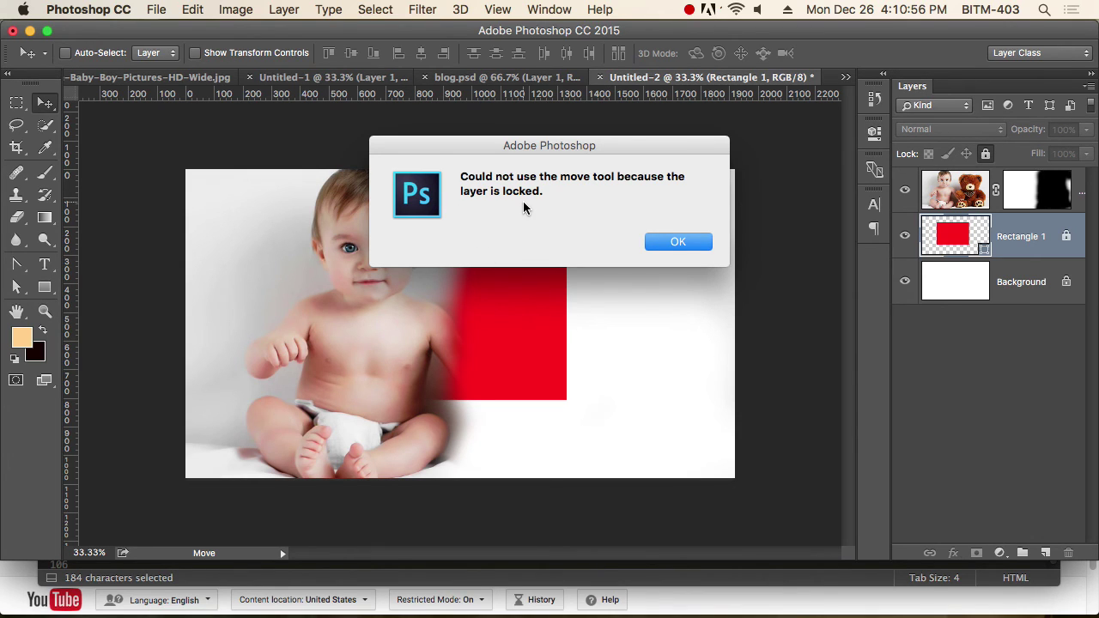
pyautogui.click(679, 241)
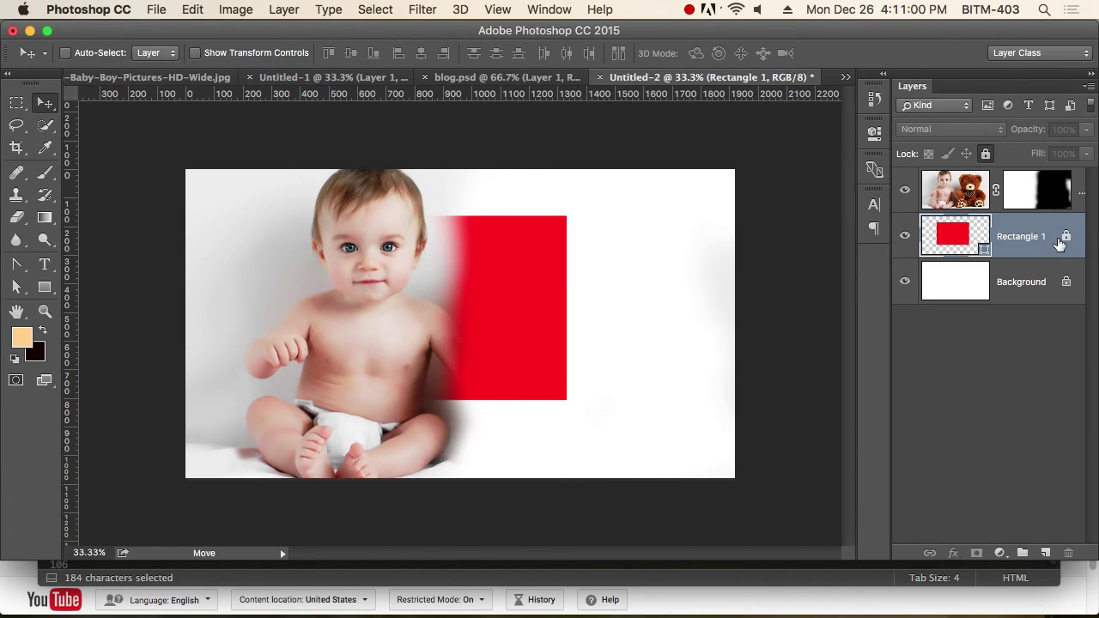
# Unlock Rectangle 1 and move the red rectangle to the right and slightly up on the canvas.
pyautogui.click(986, 154)
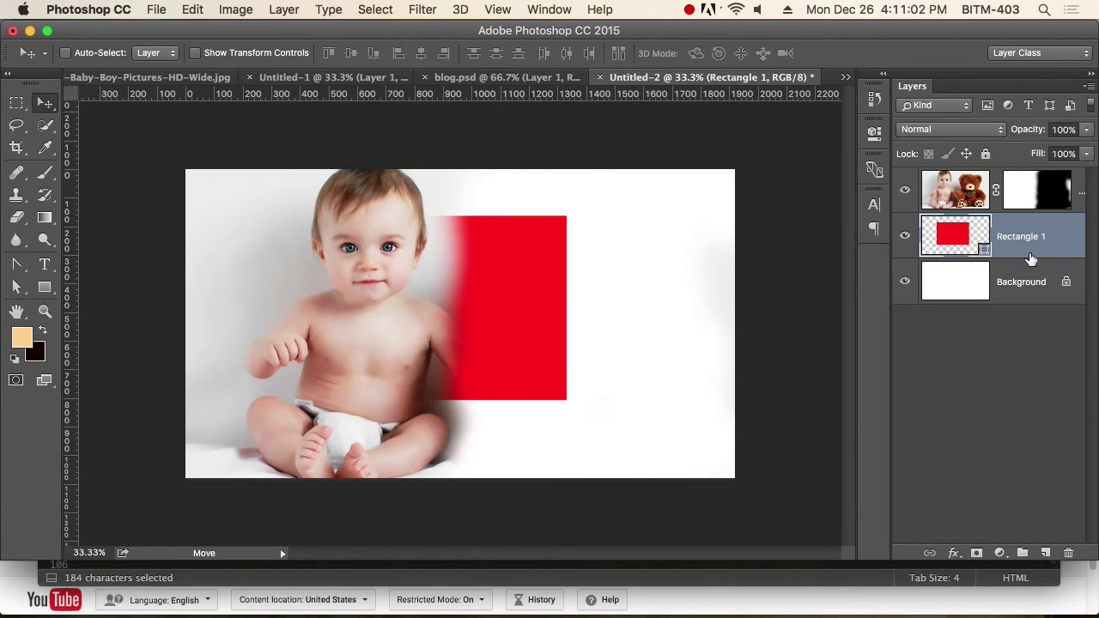
pyautogui.moveTo(506, 304); pyautogui.dragTo(596, 319)
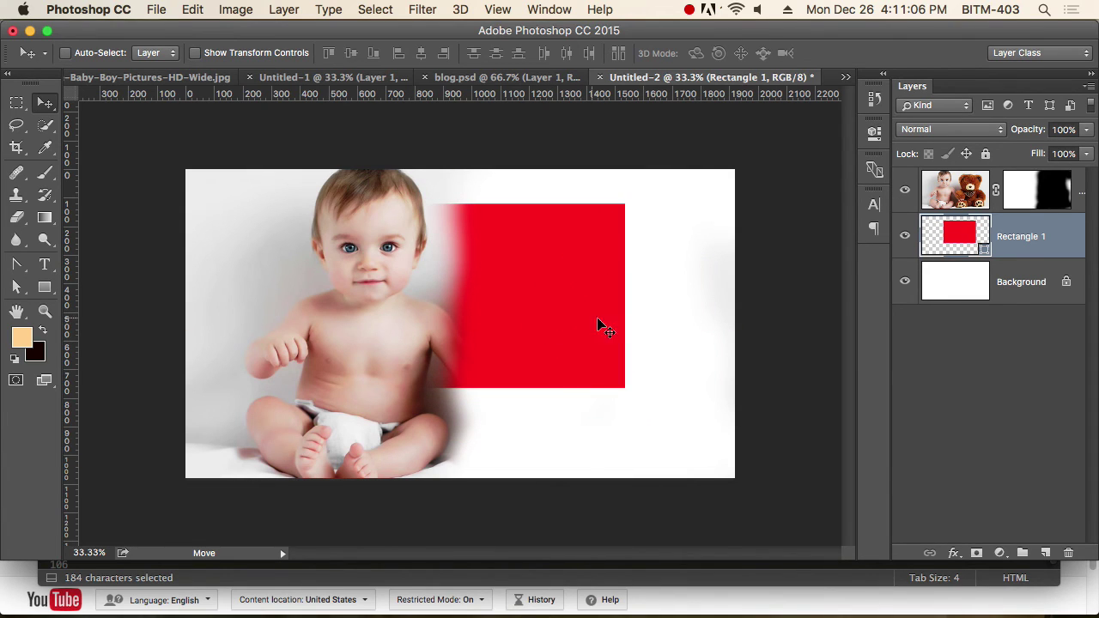
# Hide both Rectangle 1 and the masked Layer 1, leaving only the white Background showing.
pyautogui.click(905, 236)
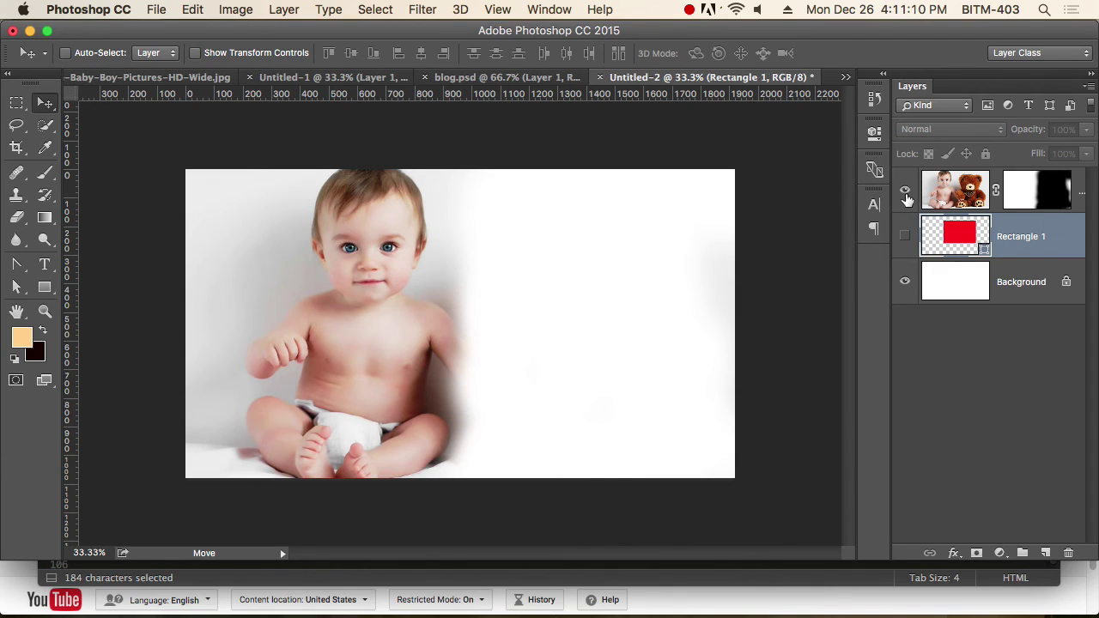
pyautogui.click(905, 191)
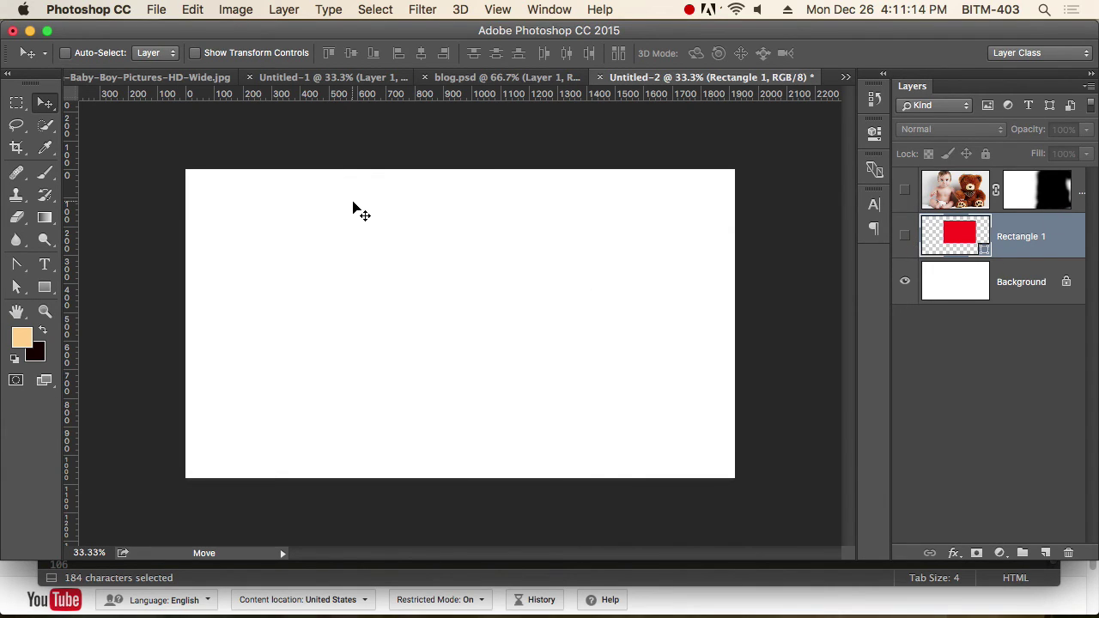
# In Untitled-1, replace the full-canvas selection with a rectangular one from the baby's face to the teddy bear and copy it.
pyautogui.click(487, 79)
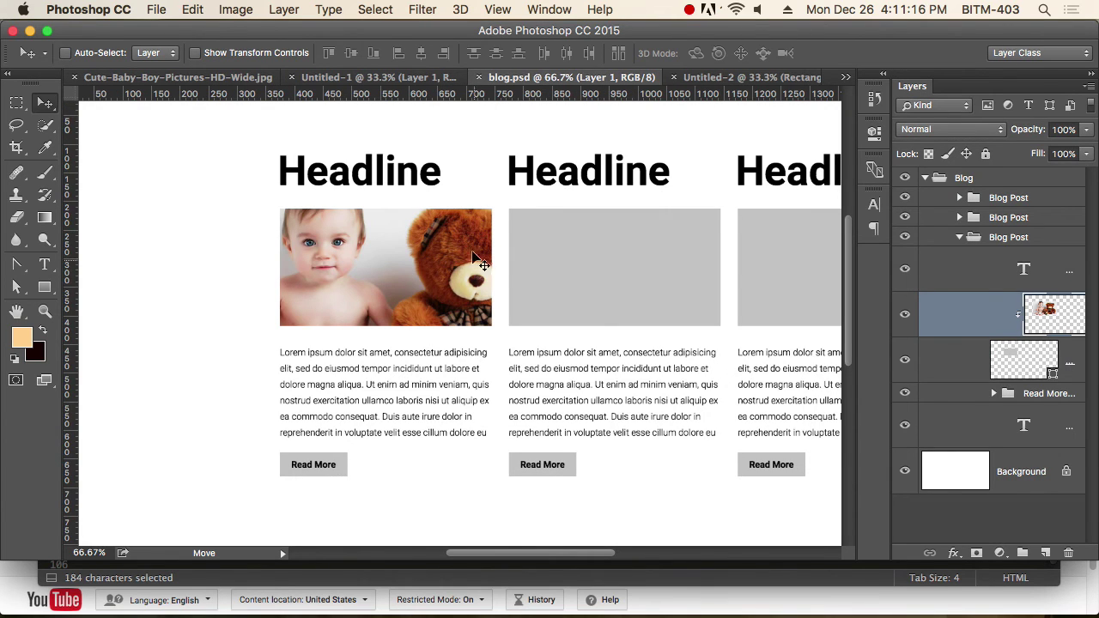
pyautogui.press('m')
pyautogui.click(369, 77)
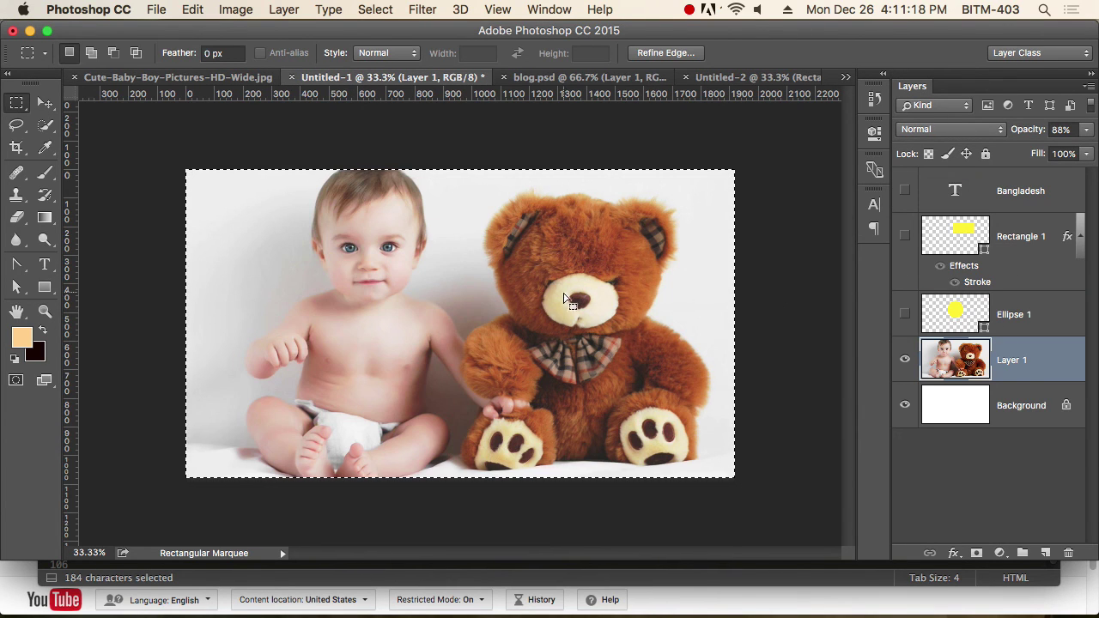
pyautogui.click(565, 298)
pyautogui.moveTo(320, 204); pyautogui.dragTo(538, 354)
# Paste the copied picture piece into Untitled-2 as a new layer and move it up and to the left.
pyautogui.click(756, 77)
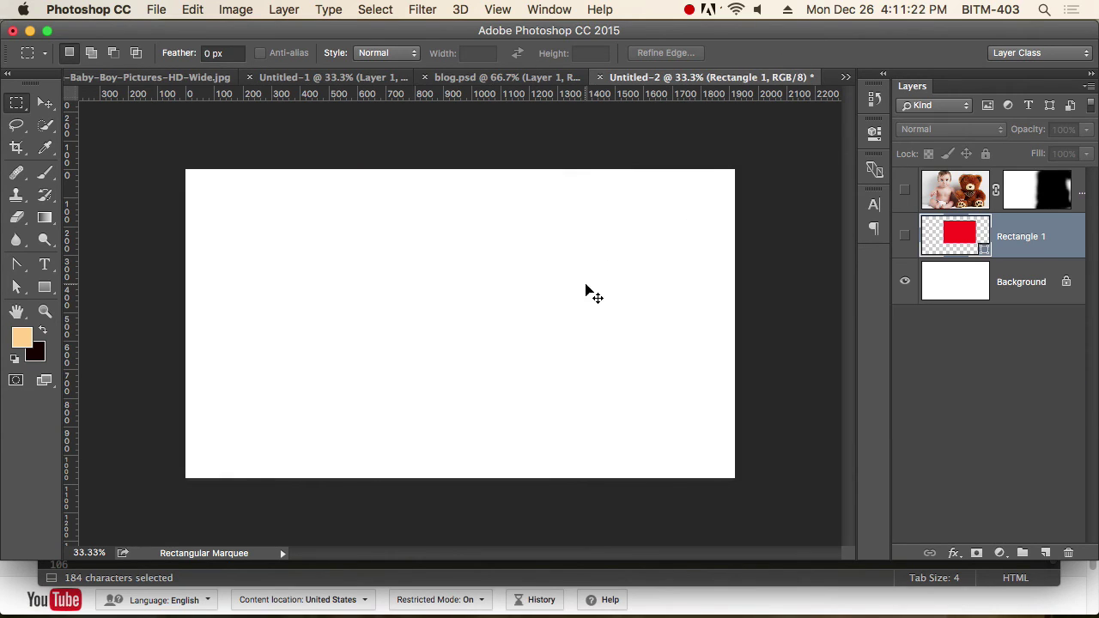
pyautogui.press('super+v')
pyautogui.click(45, 104)
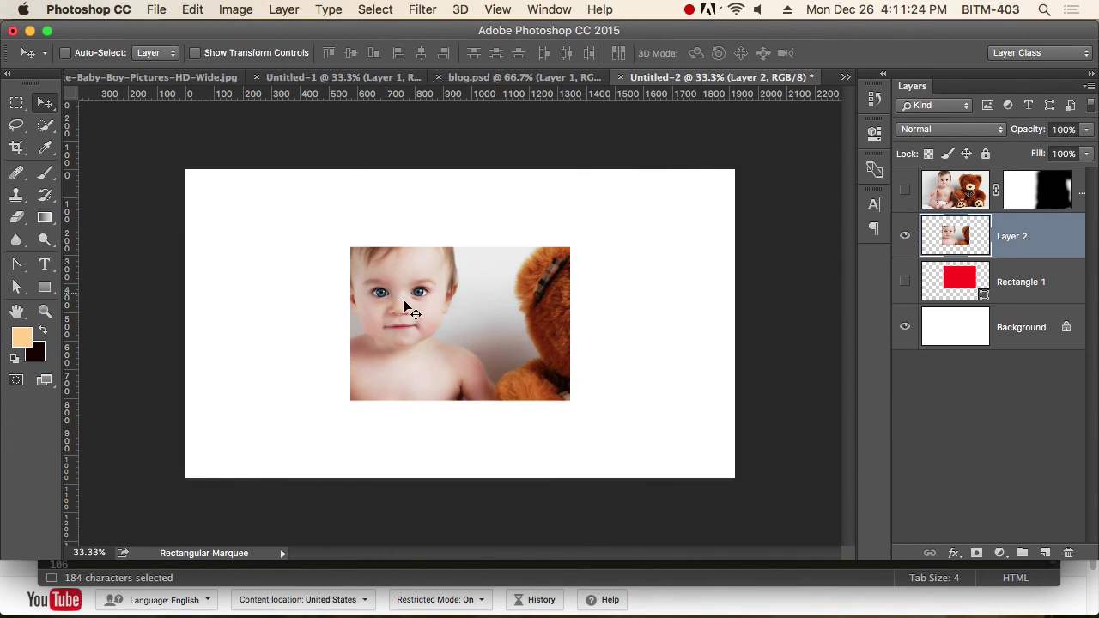
pyautogui.moveTo(404, 302); pyautogui.dragTo(374, 294)
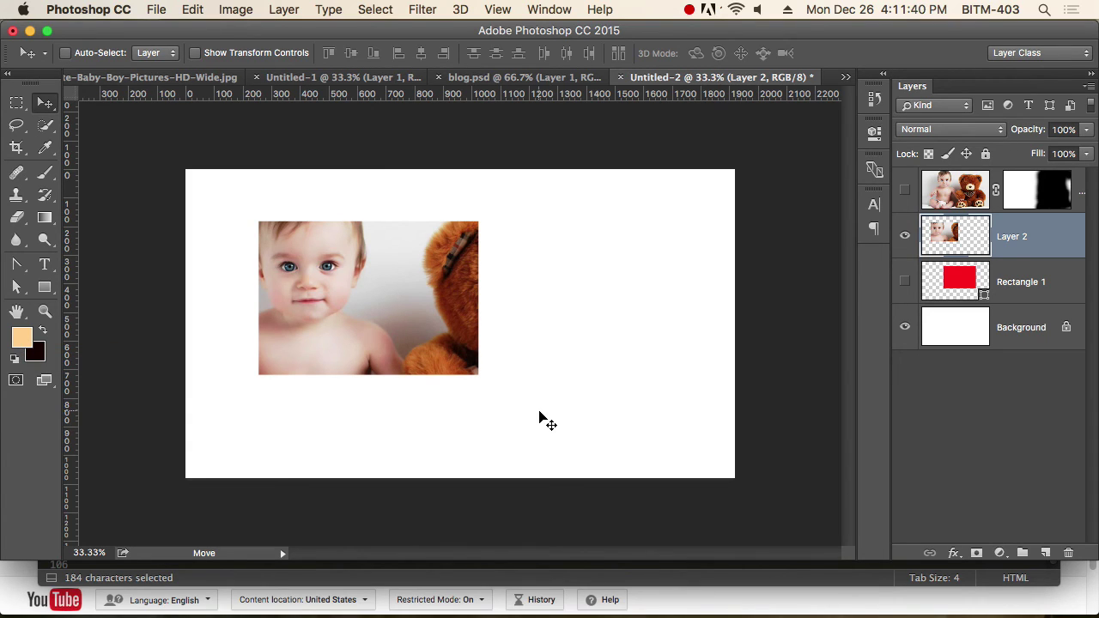
# Fill the whole of Layer 2 with the light orange foreground colour, and undo the fill.
pyautogui.hotkey('alt', 'BackSpace')
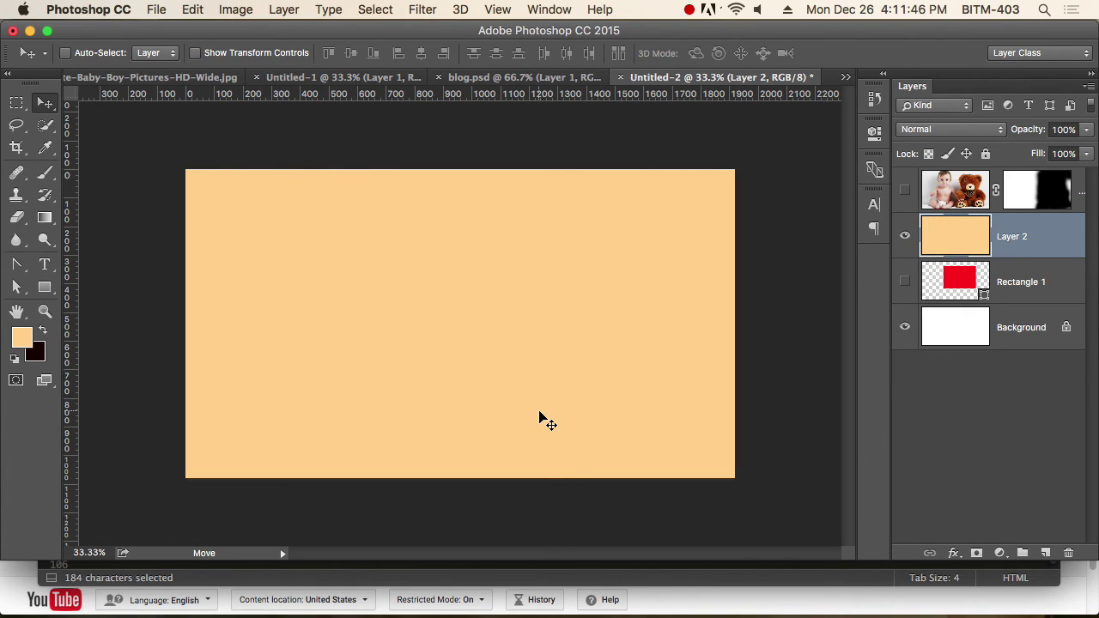
pyautogui.press('super+z')
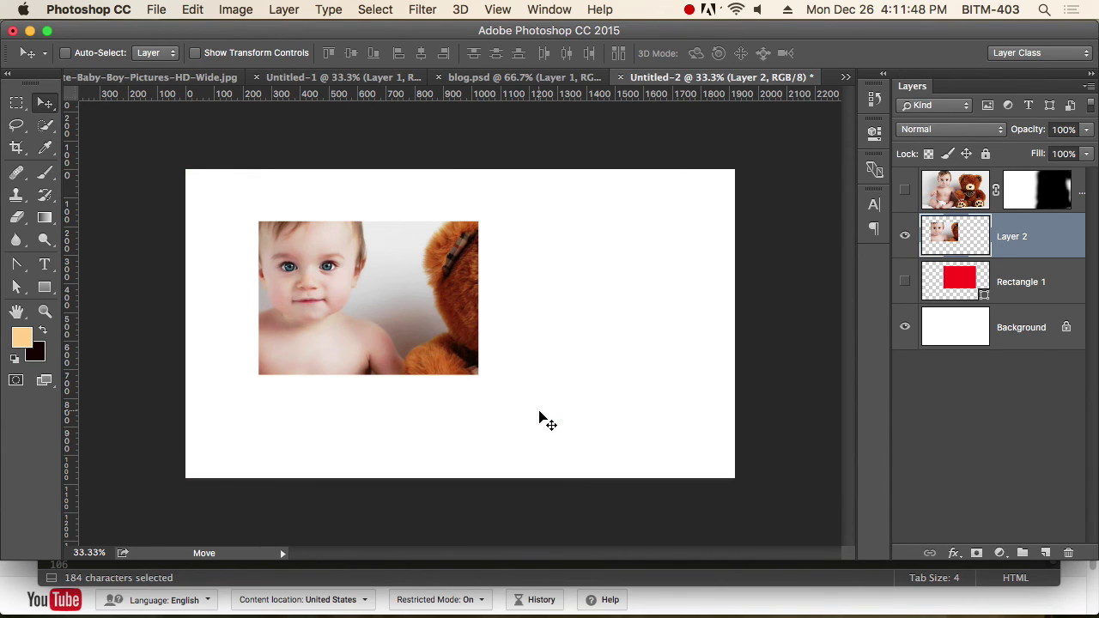
# Fill the whole of Layer 2 with the near-black background colour, and undo the fill.
pyautogui.press('super+BackSpace')
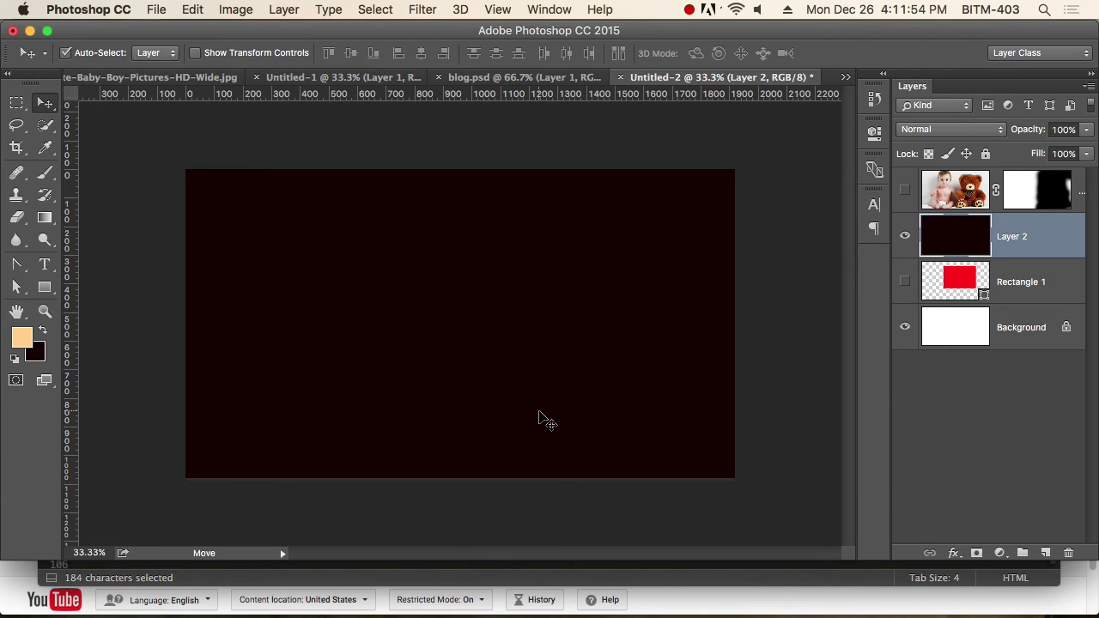
pyautogui.press('super+z')
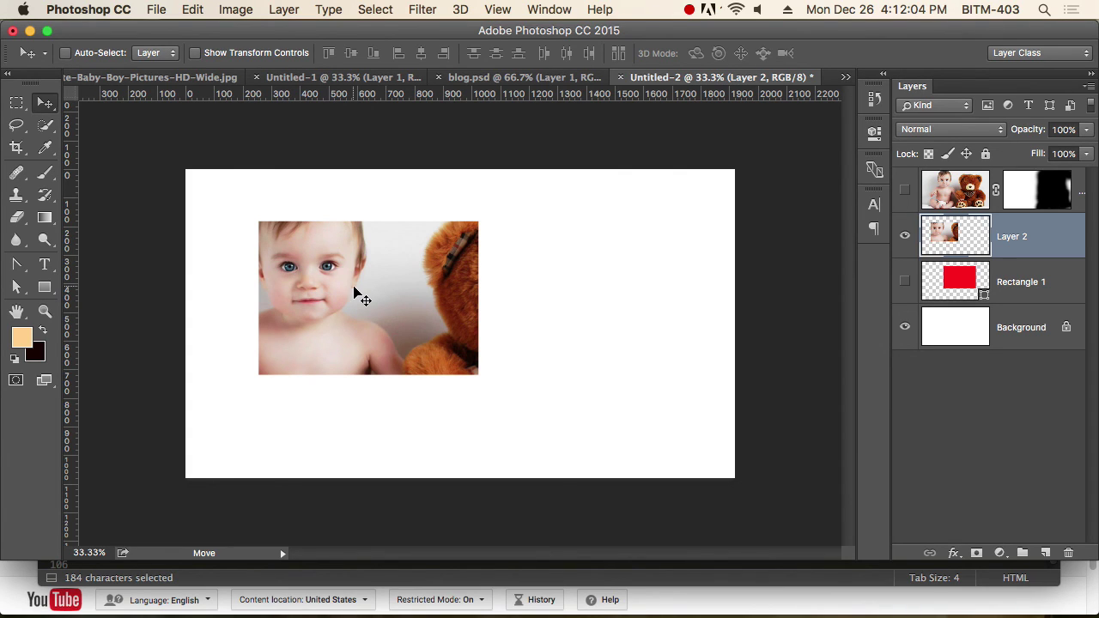
# Lasso a freehand area to the right of the baby picture on Layer 2 and fill it with the light orange foreground colour.
pyautogui.click(16, 102)
pyautogui.moveTo(601, 212); pyautogui.dragTo(639, 319)
pyautogui.click(117, 153)
pyautogui.click(16, 124)
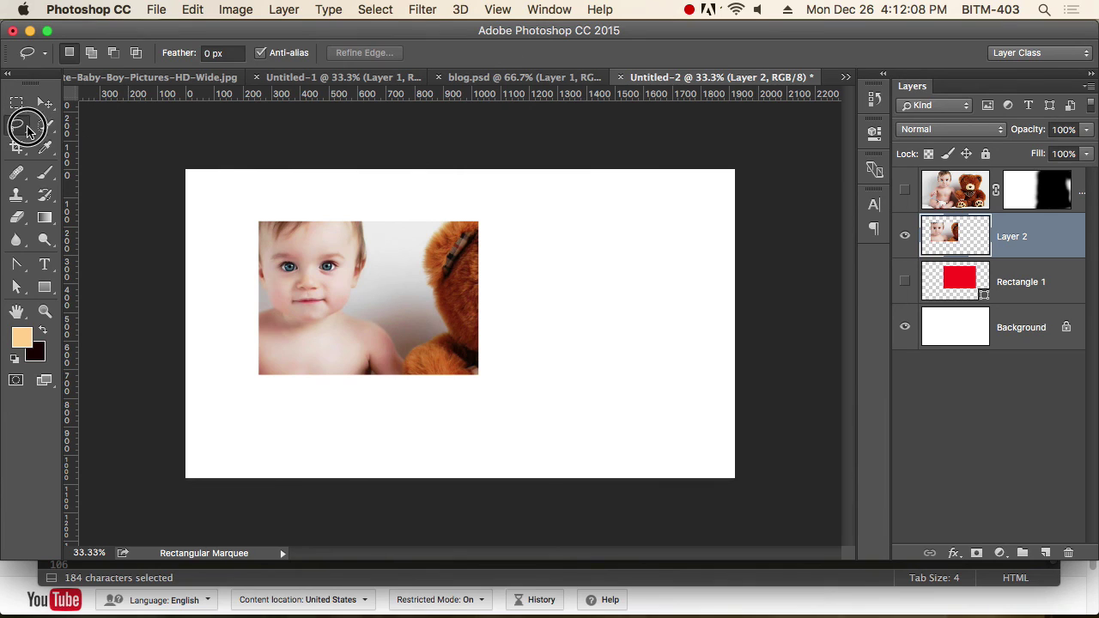
pyautogui.moveTo(615, 196)
pyautogui.mouseDown()
pyautogui.moveTo(608, 304)
pyautogui.moveTo(603, 215)
pyautogui.mouseUp()
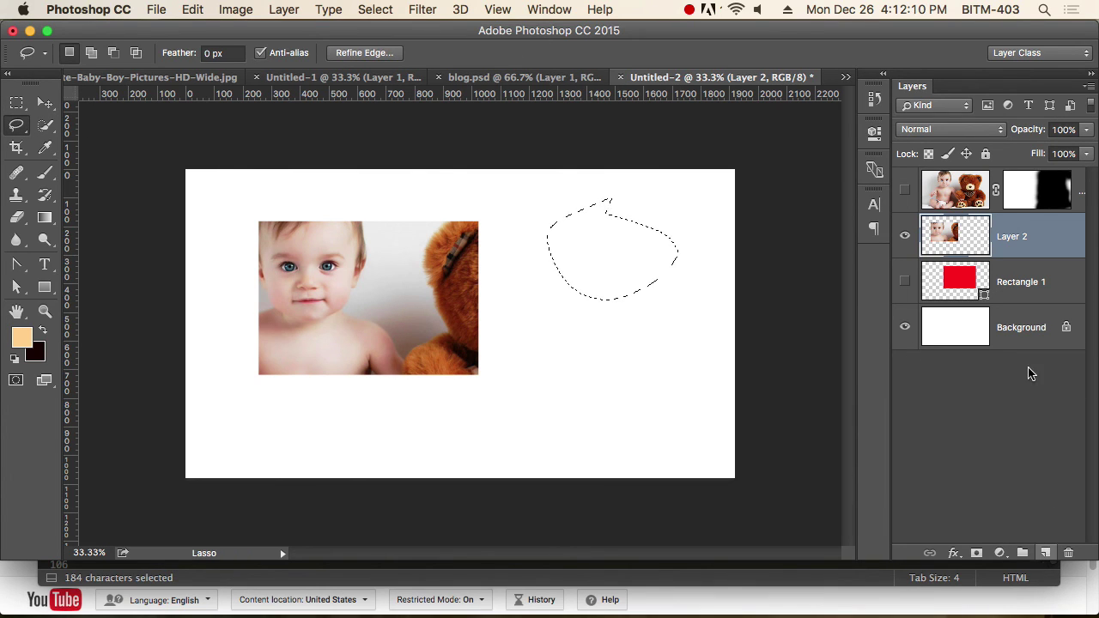
pyautogui.hotkey('alt', 'BackSpace')
# Lasso two more freehand areas below the orange shape, fill each with the near-black background colour, and clear the selection.
pyautogui.moveTo(601, 348)
pyautogui.mouseDown()
pyautogui.moveTo(594, 364)
pyautogui.moveTo(656, 384)
pyautogui.mouseUp()
pyautogui.hotkey('ctrl', 'BackSpace')
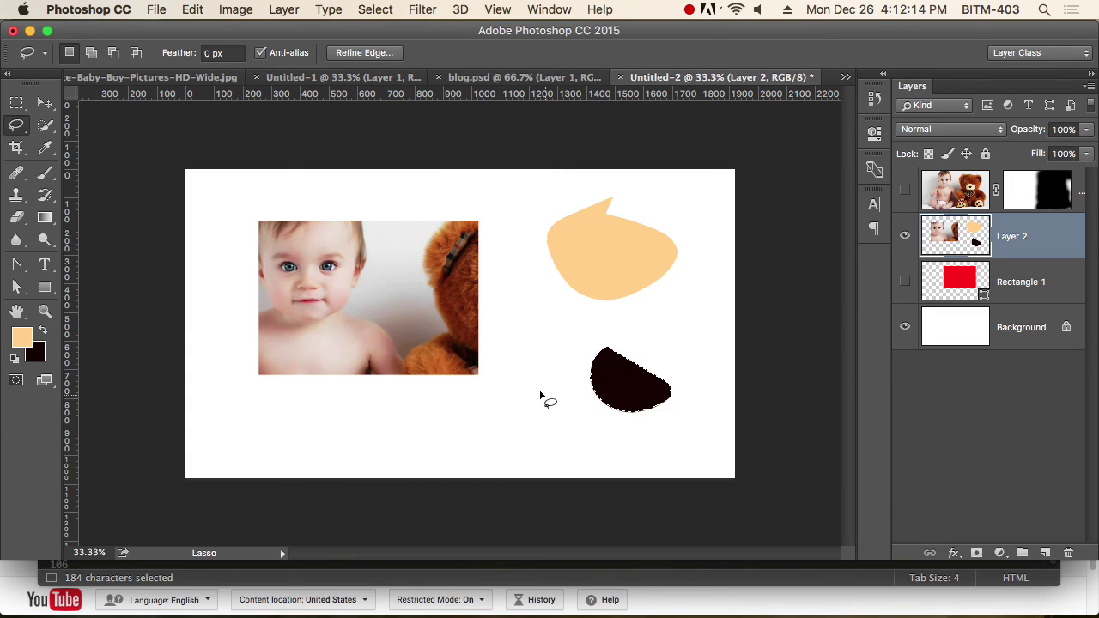
pyautogui.moveTo(542, 398)
pyautogui.mouseDown()
pyautogui.moveTo(578, 390)
pyautogui.moveTo(551, 332)
pyautogui.moveTo(531, 388)
pyautogui.mouseUp()
pyautogui.hotkey('ctrl', 'BackSpace')
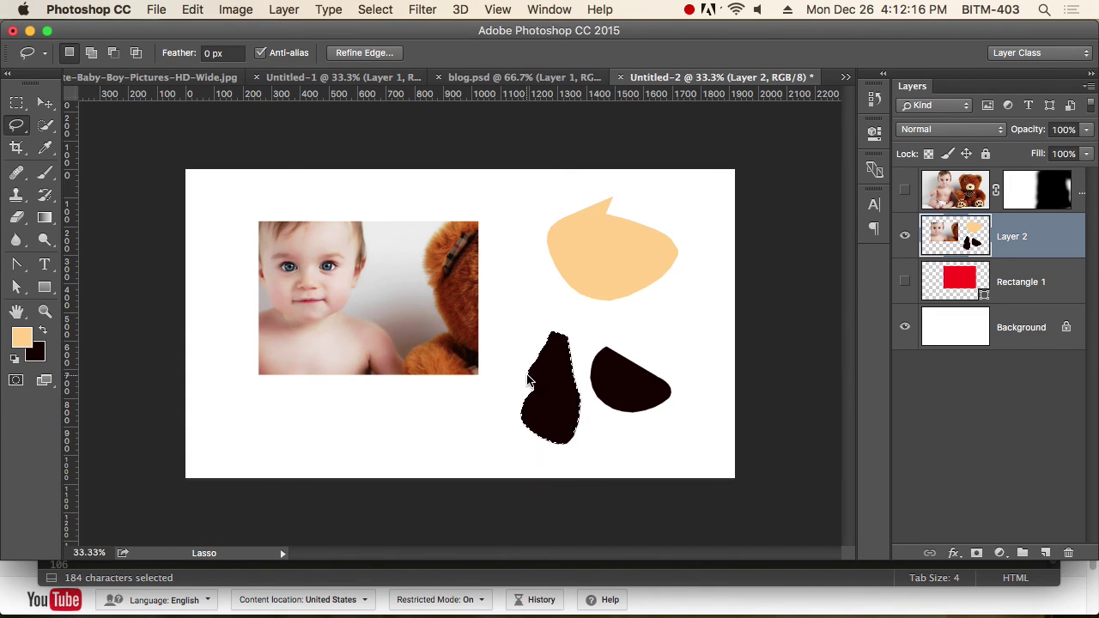
pyautogui.hotkey('ctrl', 'd')
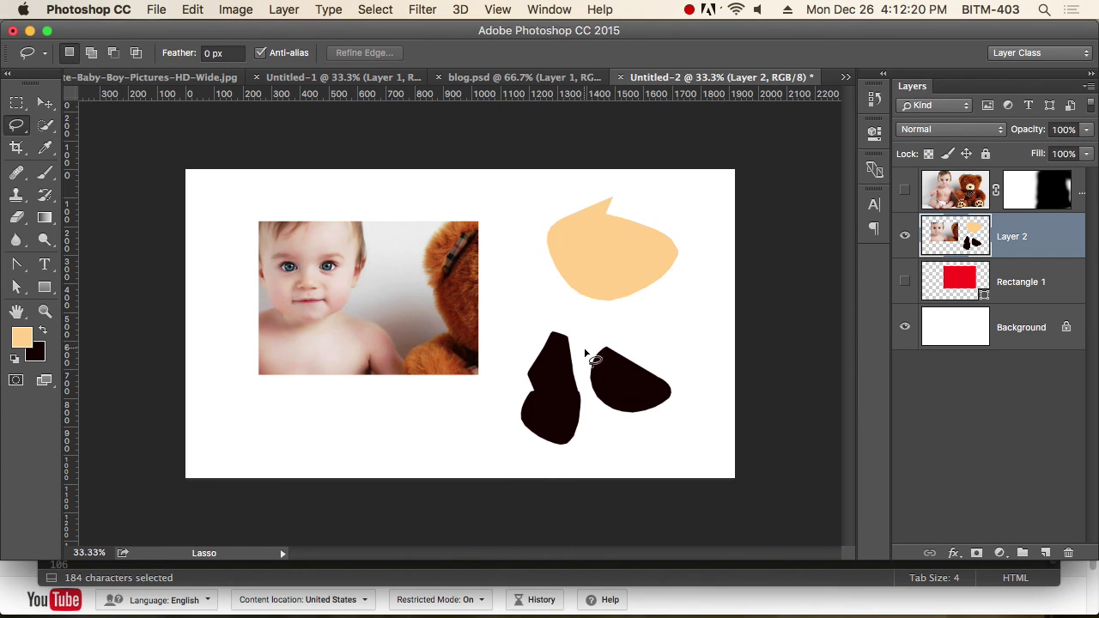
# Toggle Layer 2's visibility off and on, fill the whole layer with light orange, and undo the fill.
pyautogui.click(906, 235)
pyautogui.click(905, 235)
pyautogui.hotkey('alt', 'BackSpace')
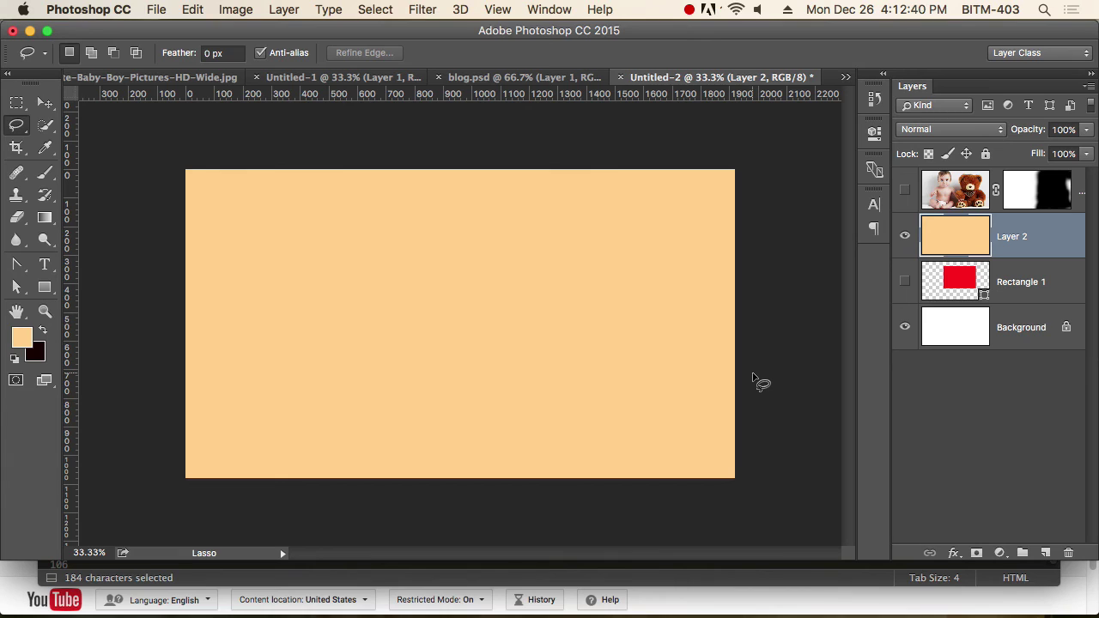
pyautogui.press('super+z')
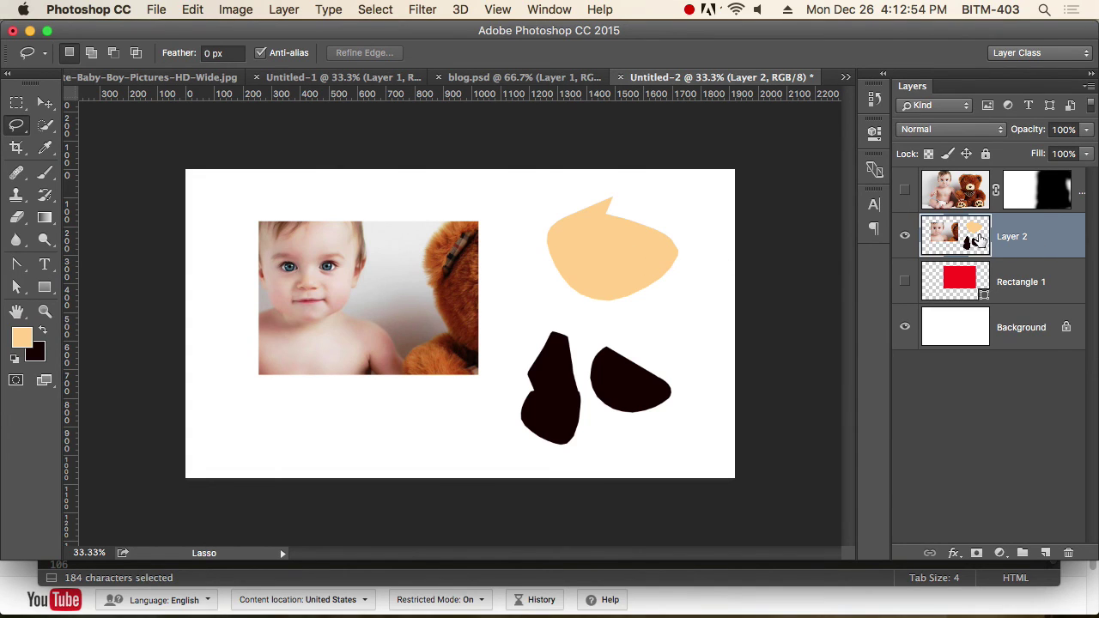
# Lock Layer 2's transparent pixels and fill its picture and shapes with the light orange foreground, followed by the near-black background colour.
pyautogui.click(930, 158)
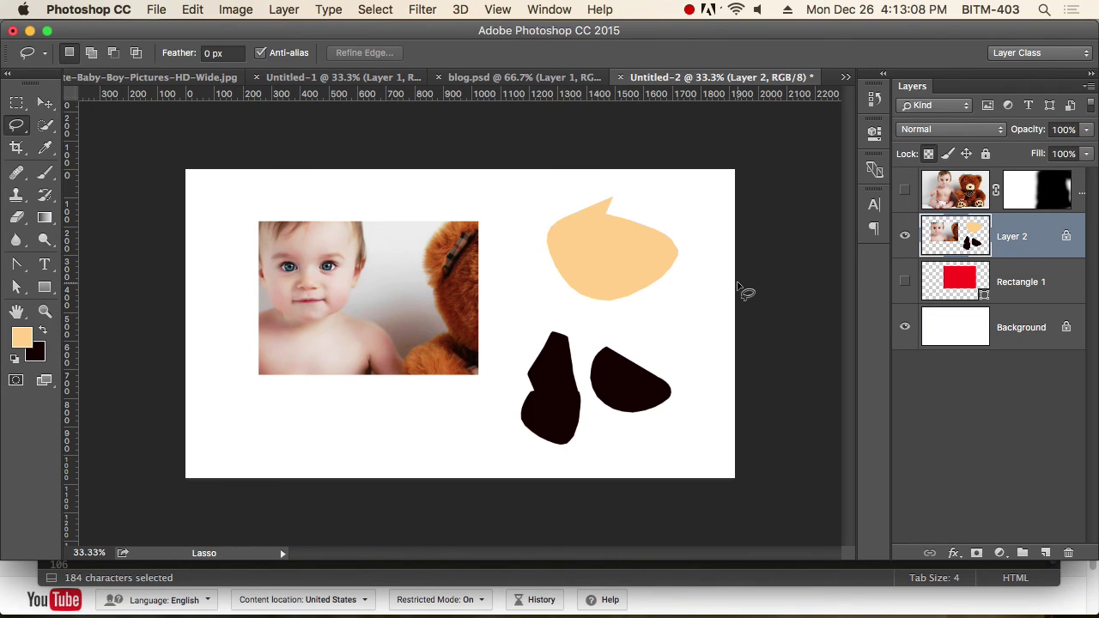
pyautogui.hotkey('alt', 'BackSpace')
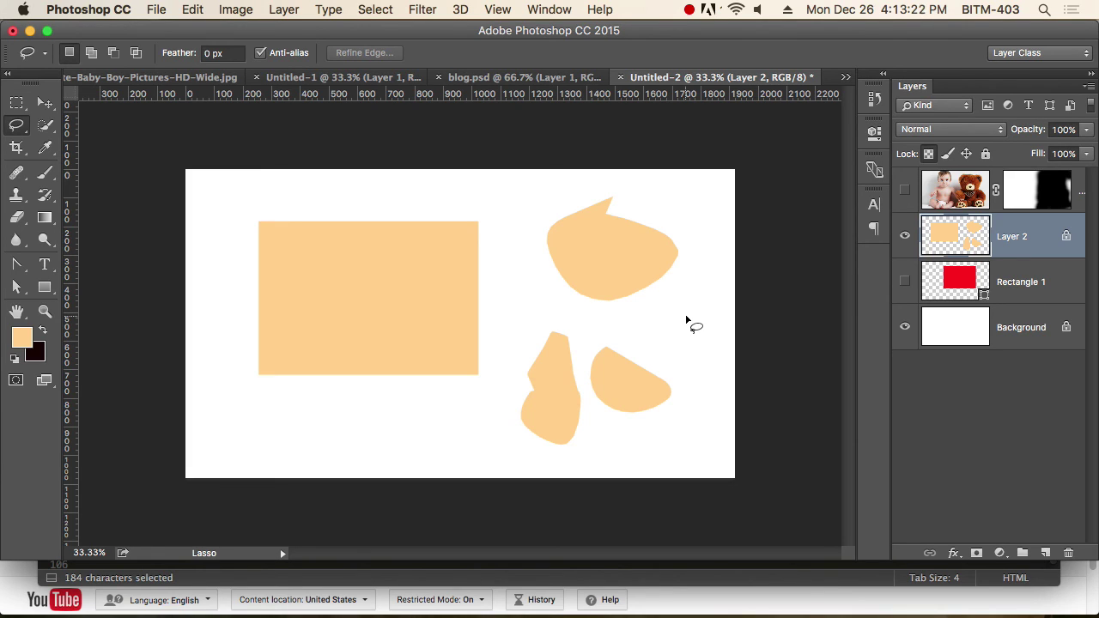
pyautogui.press('super+BackSpace')
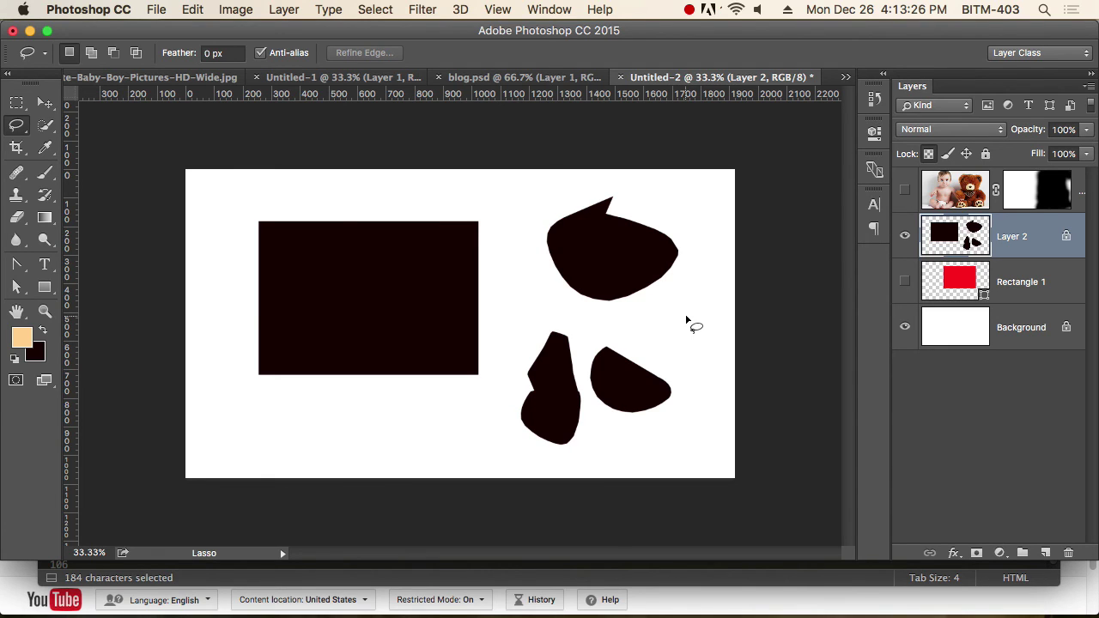
# Change the foreground colour to dark red and fill only the existing shapes on Layer 2 with it.
pyautogui.click(25, 340)
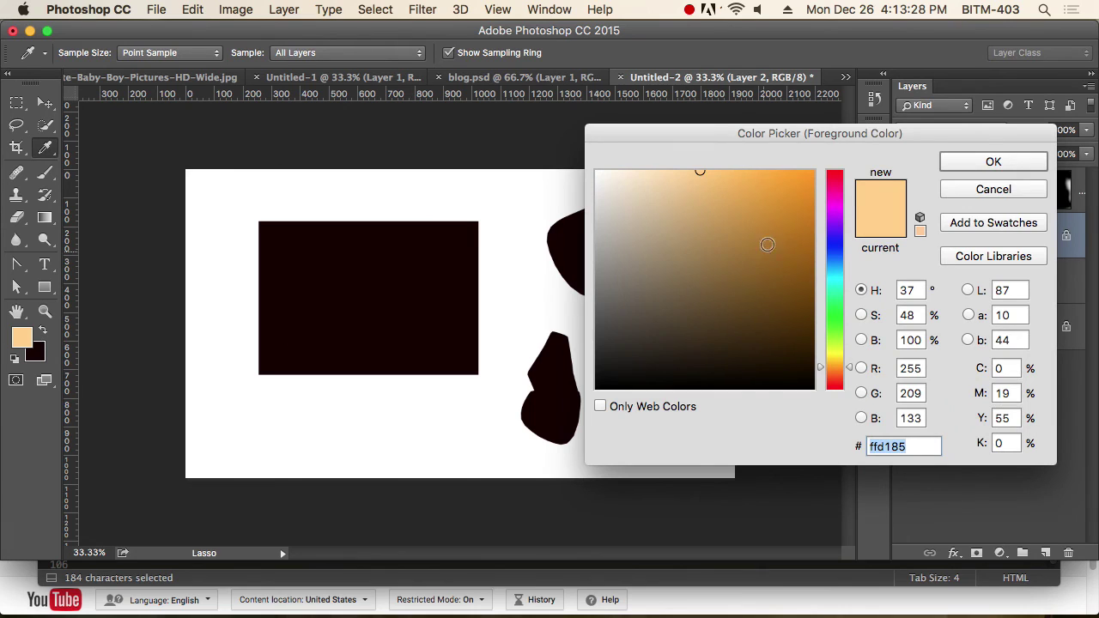
pyautogui.moveTo(767, 245); pyautogui.dragTo(815, 222)
pyautogui.moveTo(835, 180); pyautogui.dragTo(835, 168)
pyautogui.click(1022, 164)
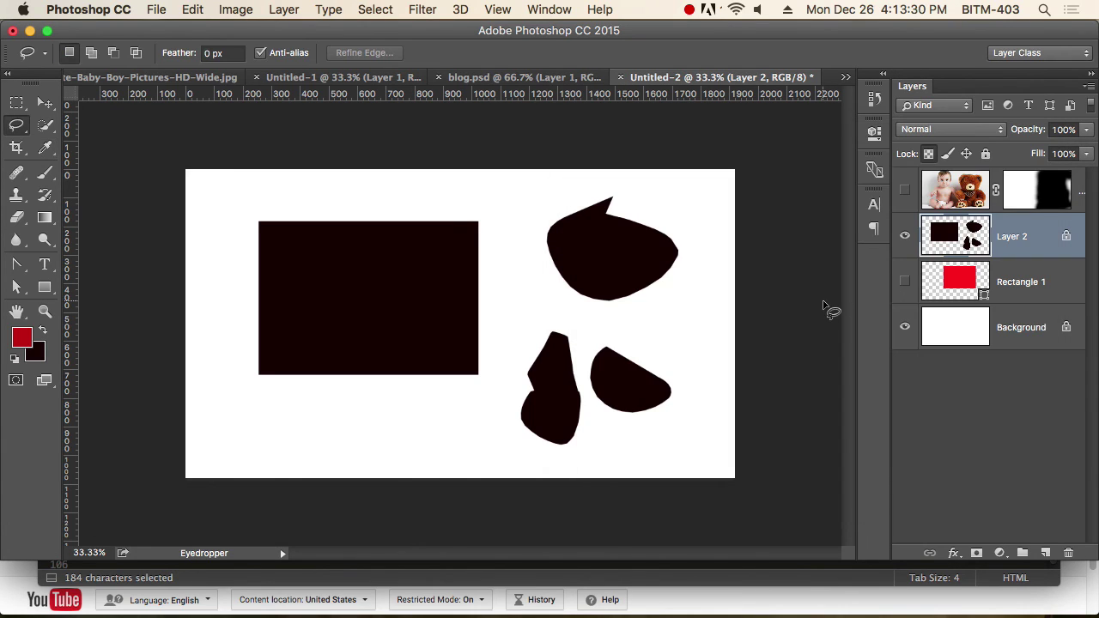
pyautogui.hotkey('alt', 'shift', 'BackSpace')
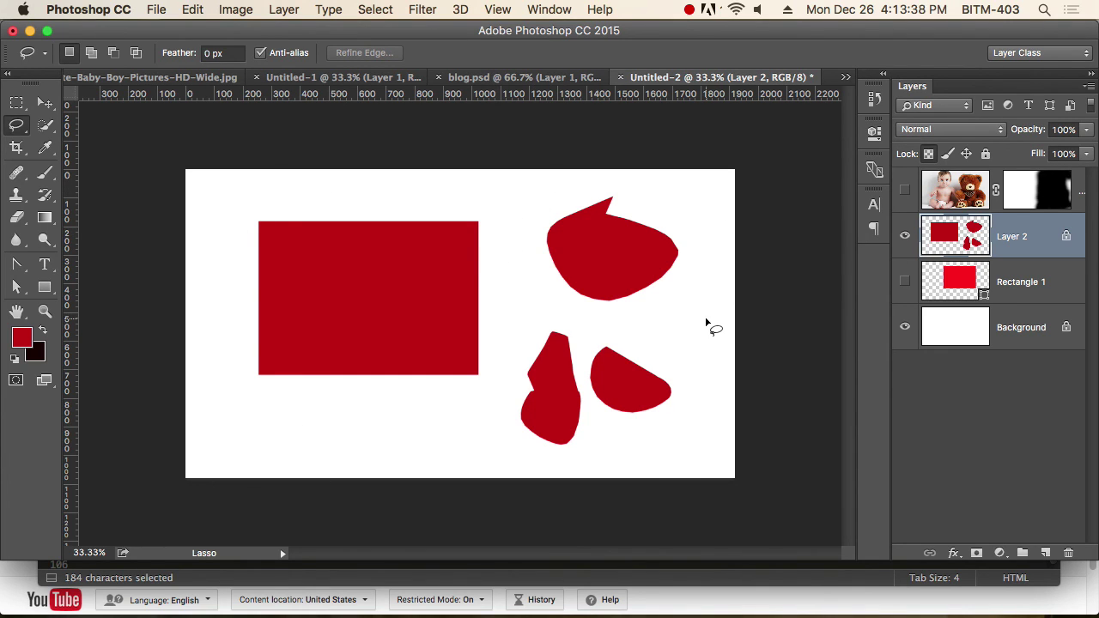
# Unlock Layer 2's transparent pixels, fill the entire layer with dark red, and undo that fill.
pyautogui.click(930, 154)
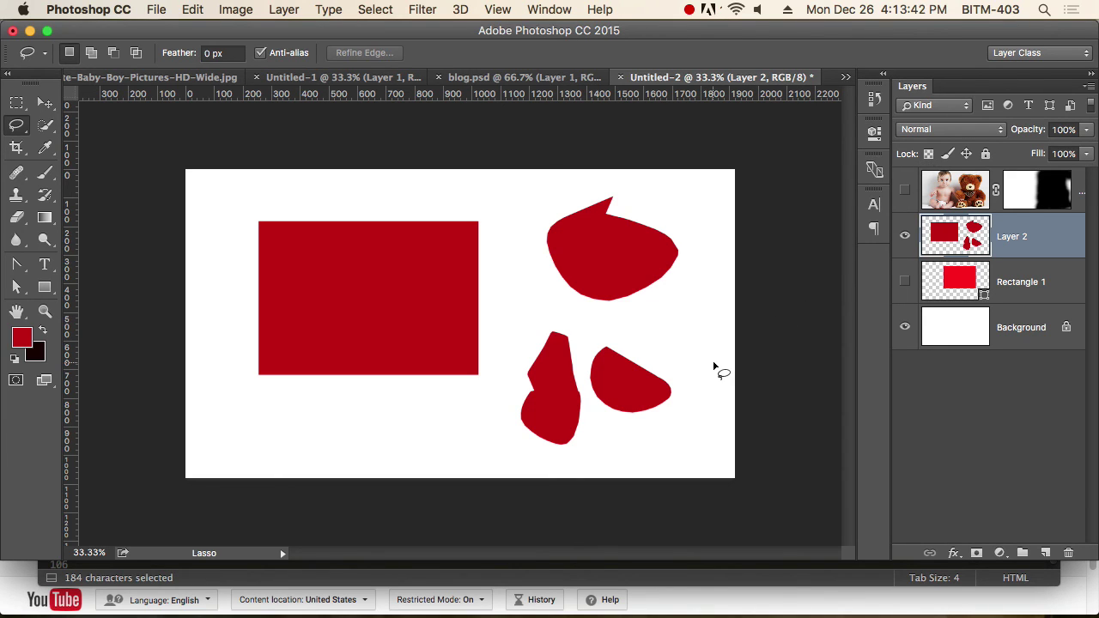
pyautogui.hotkey('alt', 'BackSpace')
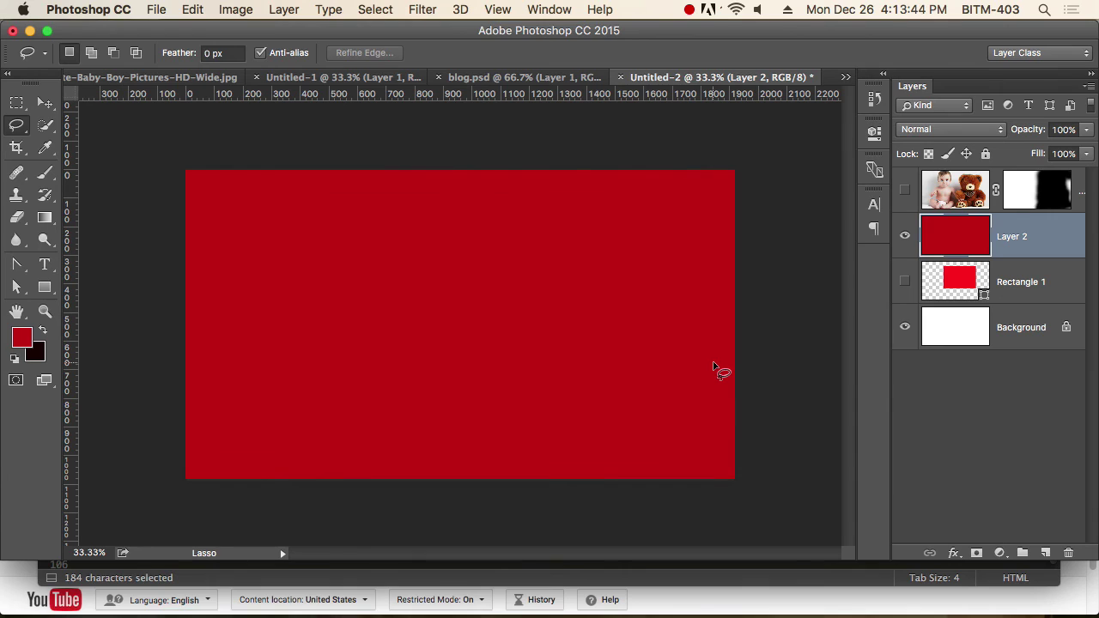
pyautogui.press('super+z')
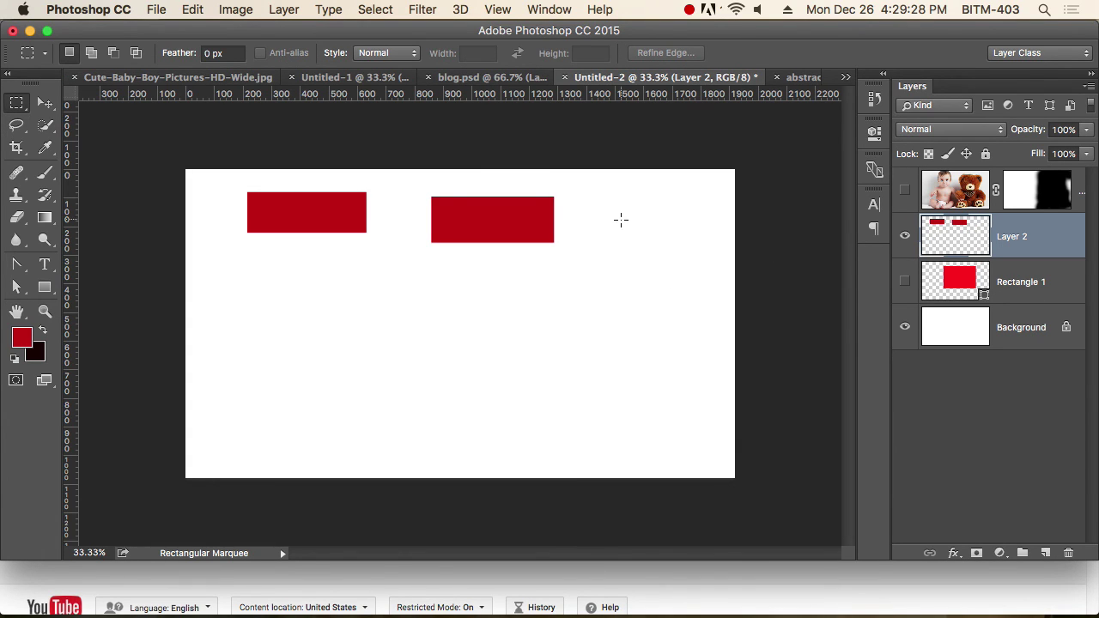
# Add eight new empty layers above Layer 2, Layer 3 through Layer 10.
pyautogui.click(45, 104)
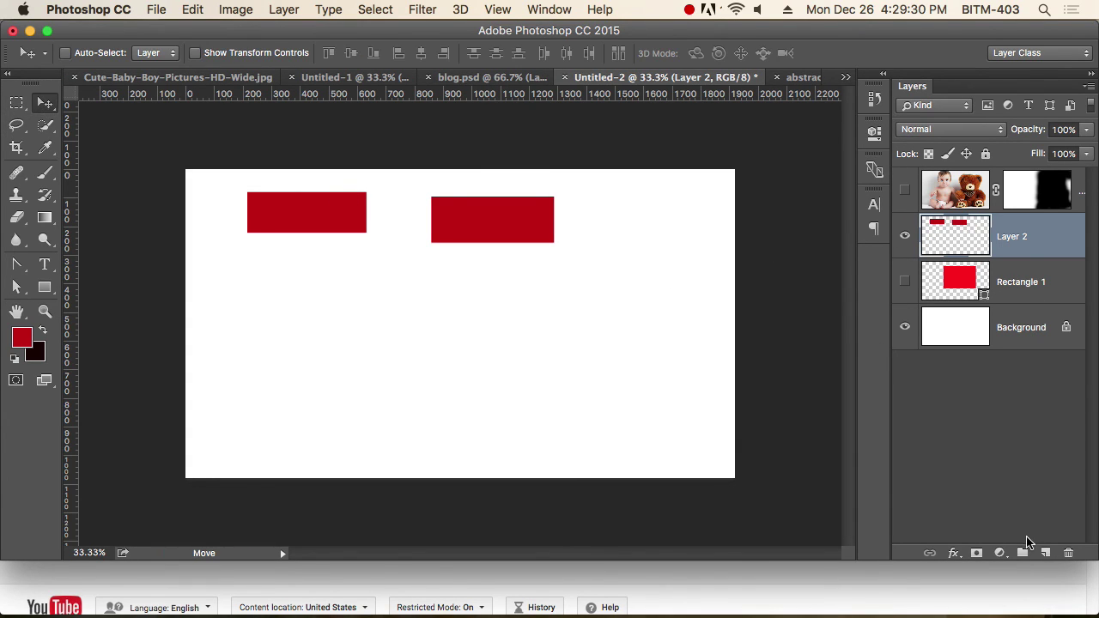
pyautogui.click(1045, 552)
pyautogui.click(1045, 553)
pyautogui.click(1045, 553)
pyautogui.click(1046, 552)
pyautogui.click(1045, 552)
pyautogui.click(1045, 552)
pyautogui.click(1045, 552)
pyautogui.click(1045, 552)
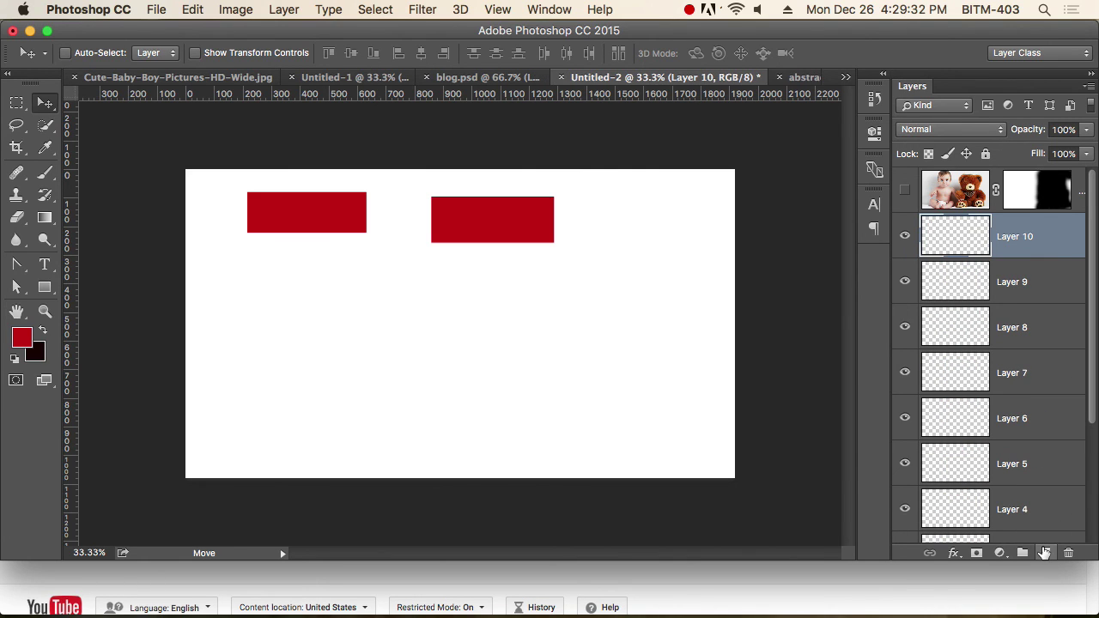
# Look through the layer stack and extend the selection one layer at a time from Layer 10 down to Layer 6.
pyautogui.scroll(-3, 955, 399)
pyautogui.scroll(3, 955, 399)
pyautogui.scroll(-5, 954, 408)
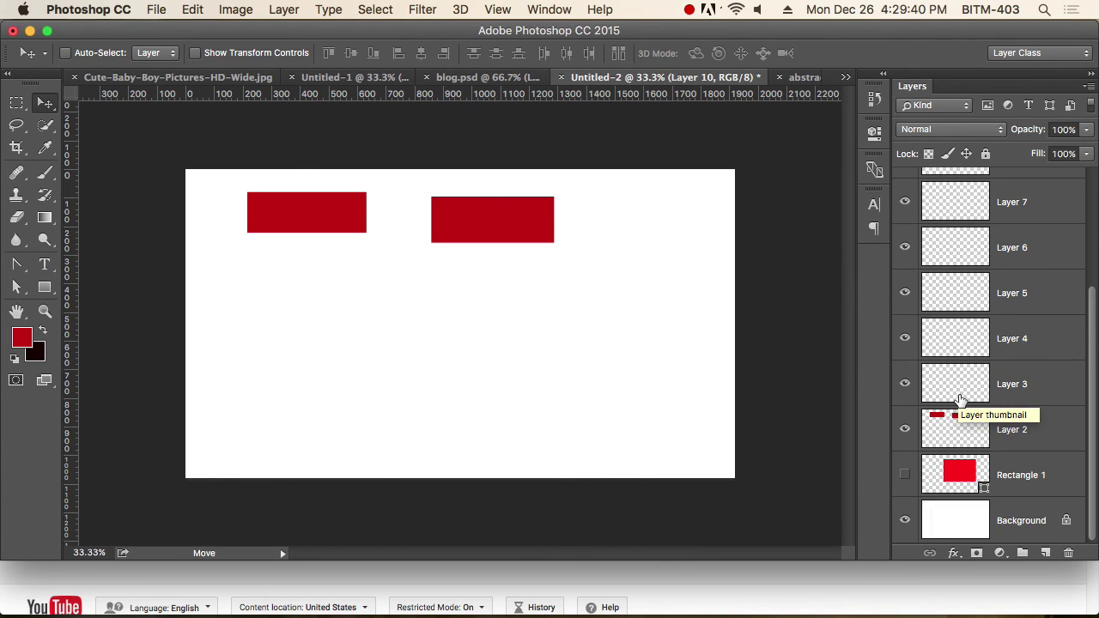
pyautogui.scroll(5, 960, 400)
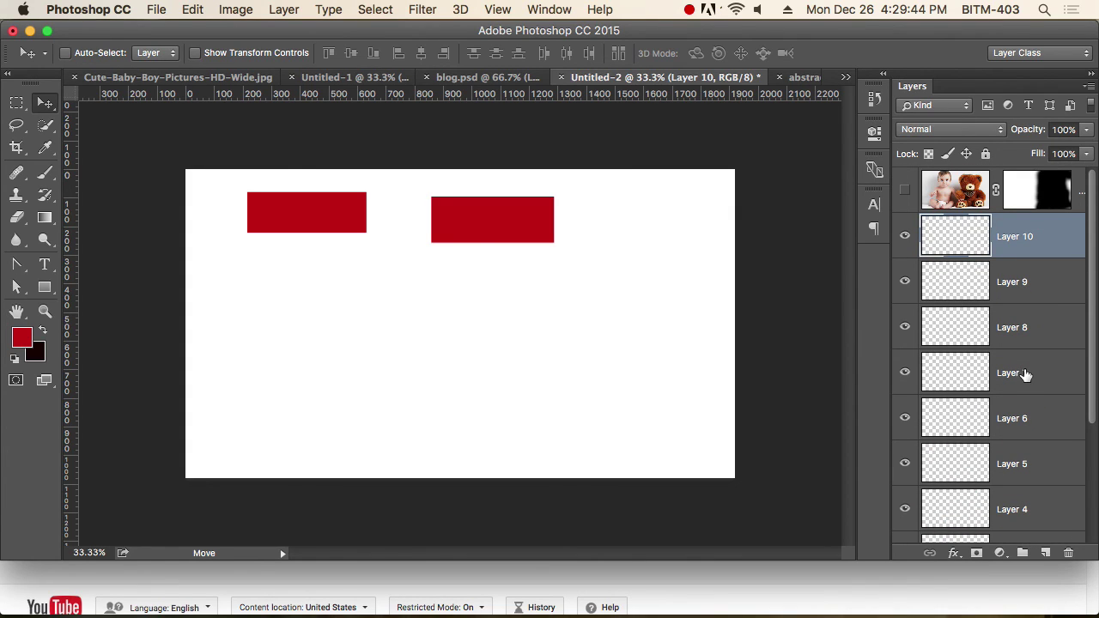
pyautogui.scroll(-1, 1026, 374)
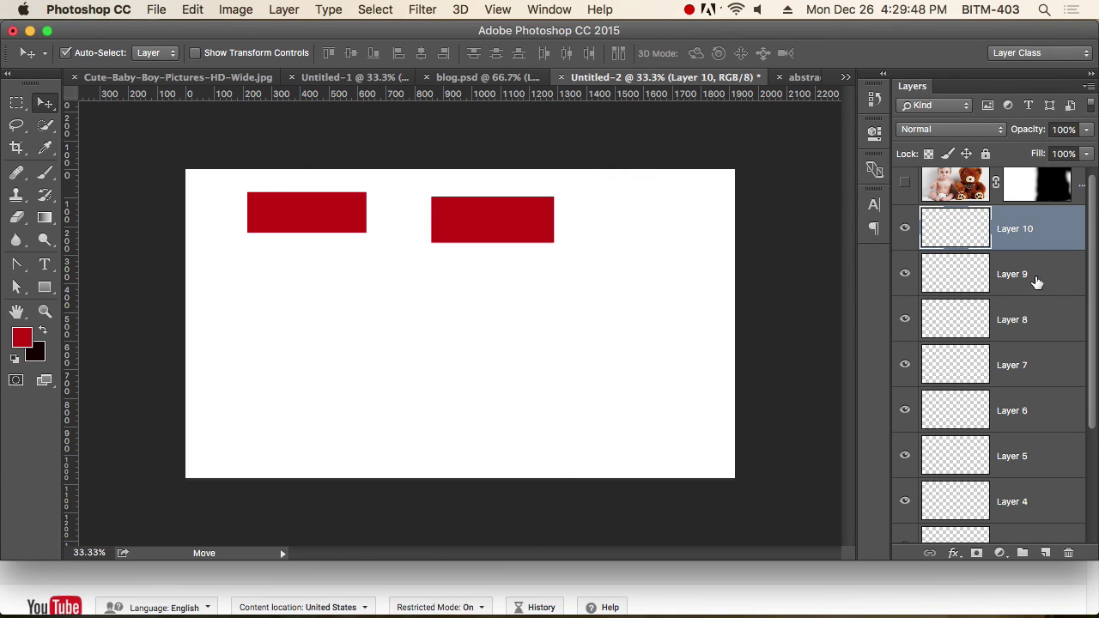
pyautogui.keyDown('shift'); pyautogui.click(1039, 277); pyautogui.keyUp('shift')
pyautogui.keyDown('shift'); pyautogui.click(1044, 326); pyautogui.keyUp('shift')
pyautogui.keyDown('shift'); pyautogui.click(1034, 369); pyautogui.keyUp('shift')
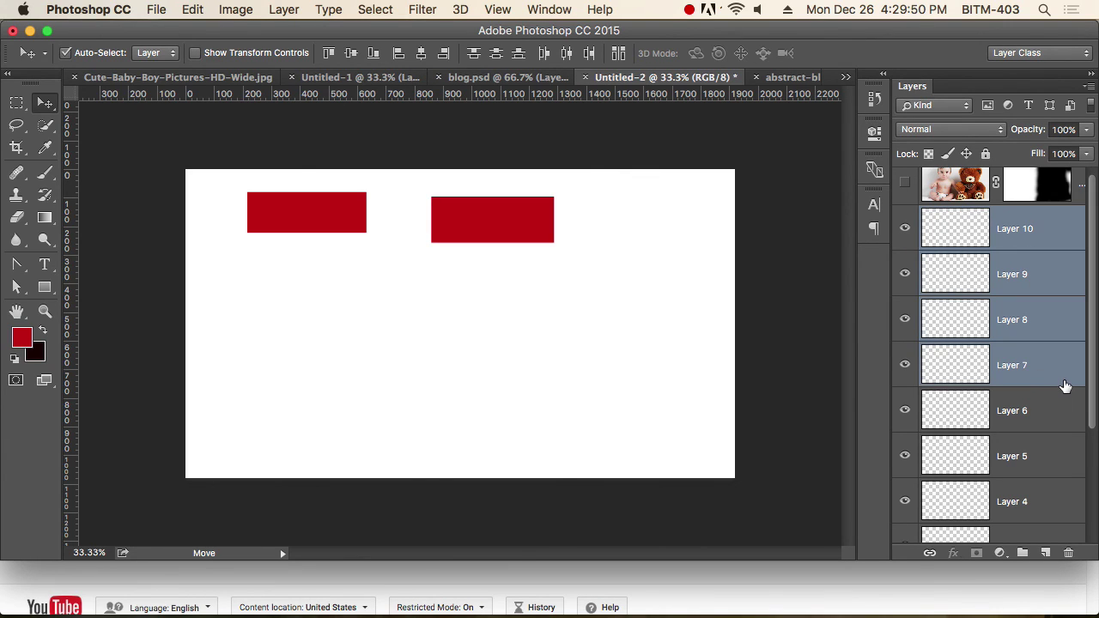
pyautogui.keyDown('shift'); pyautogui.click(1043, 417); pyautogui.keyUp('shift')
# Reselect only Layer 10 and extend the selection in one range down to Layer 3.
pyautogui.click(1048, 315)
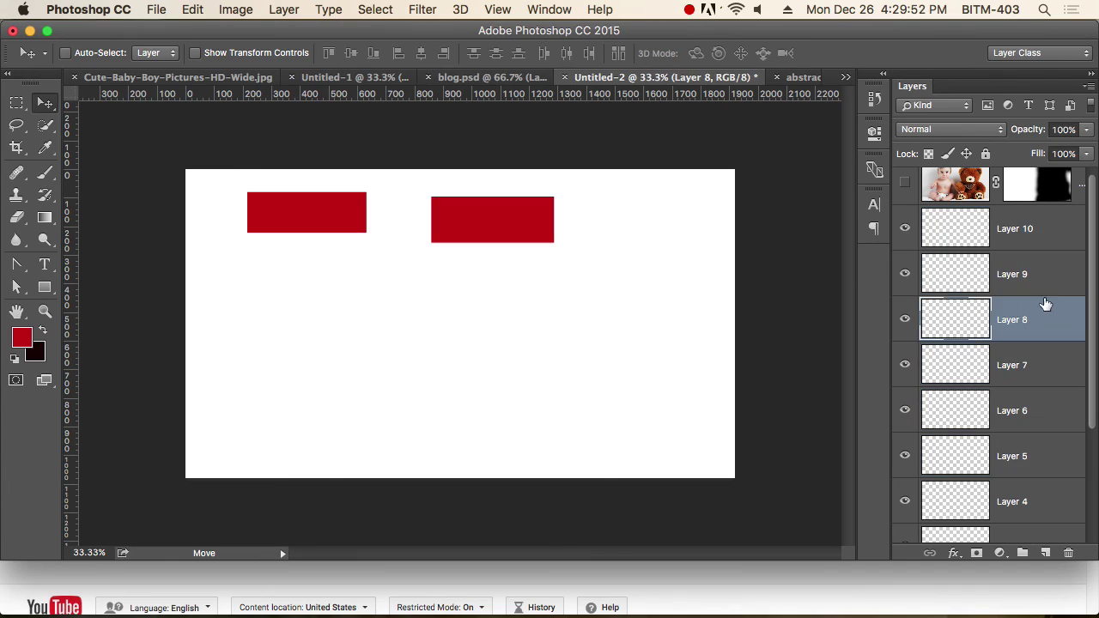
pyautogui.click(1026, 231)
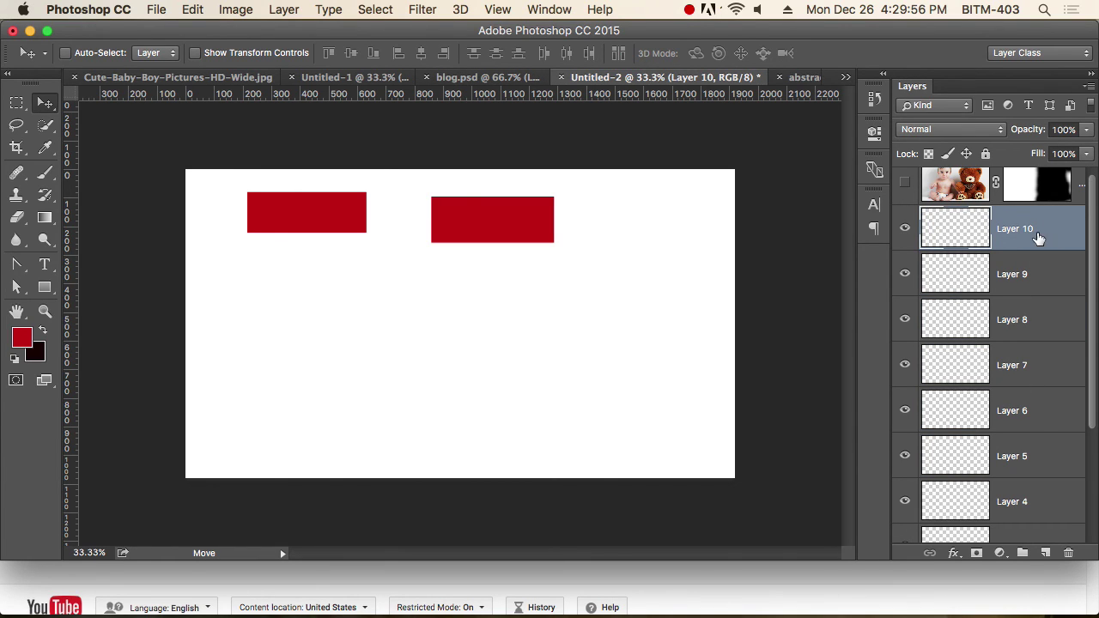
pyautogui.scroll(-5, 1040, 400)
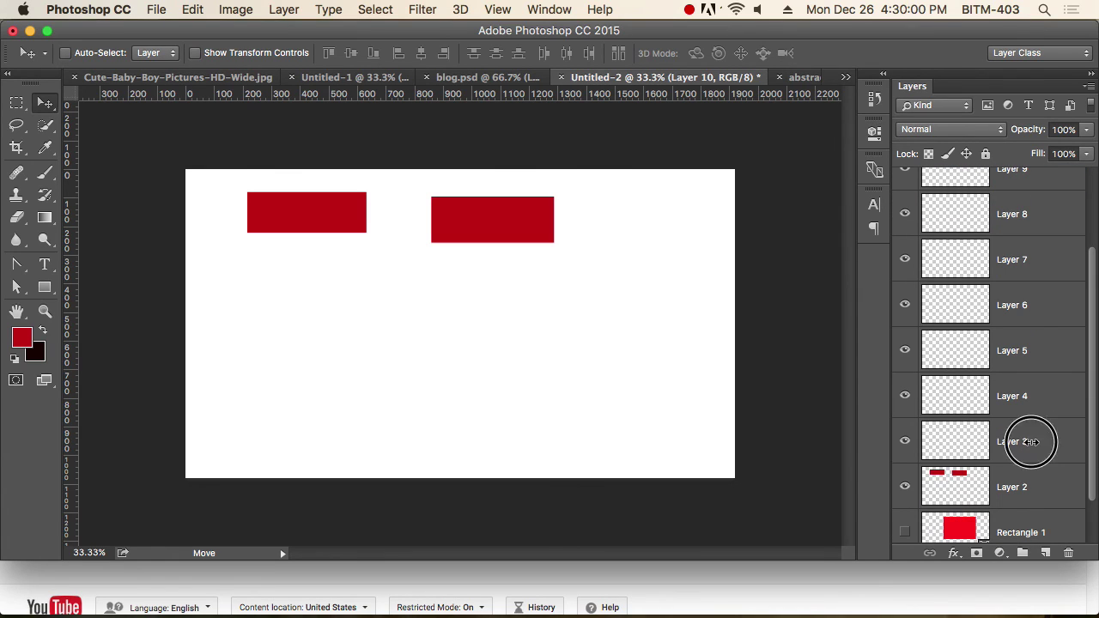
pyautogui.keyDown('shift'); pyautogui.click(1034, 444); pyautogui.keyUp('shift')
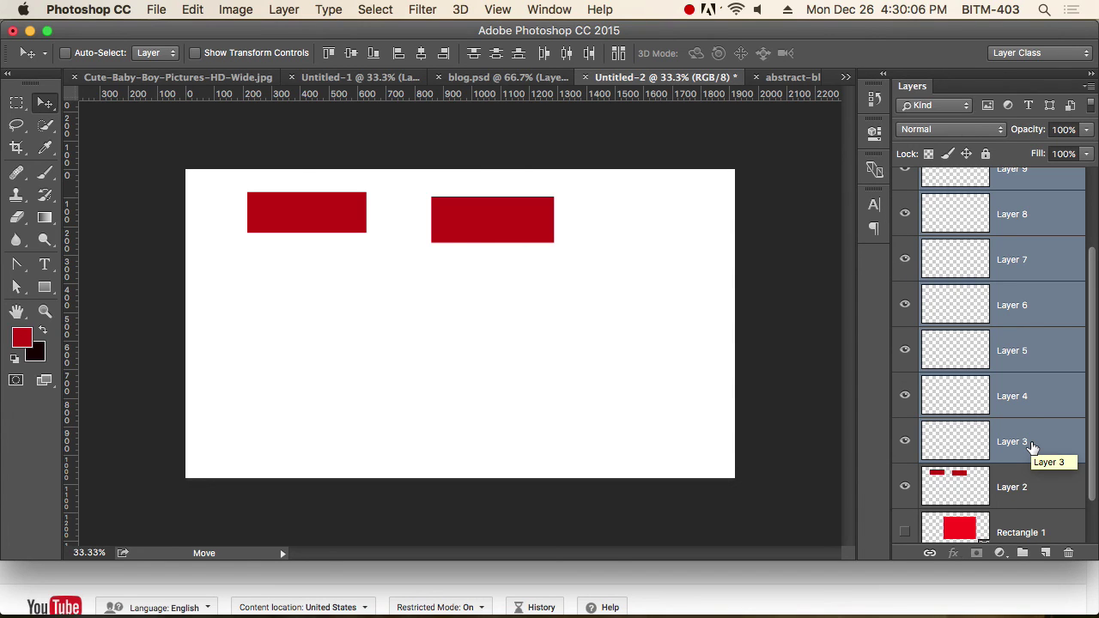
pyautogui.scroll(5, 1033, 448)
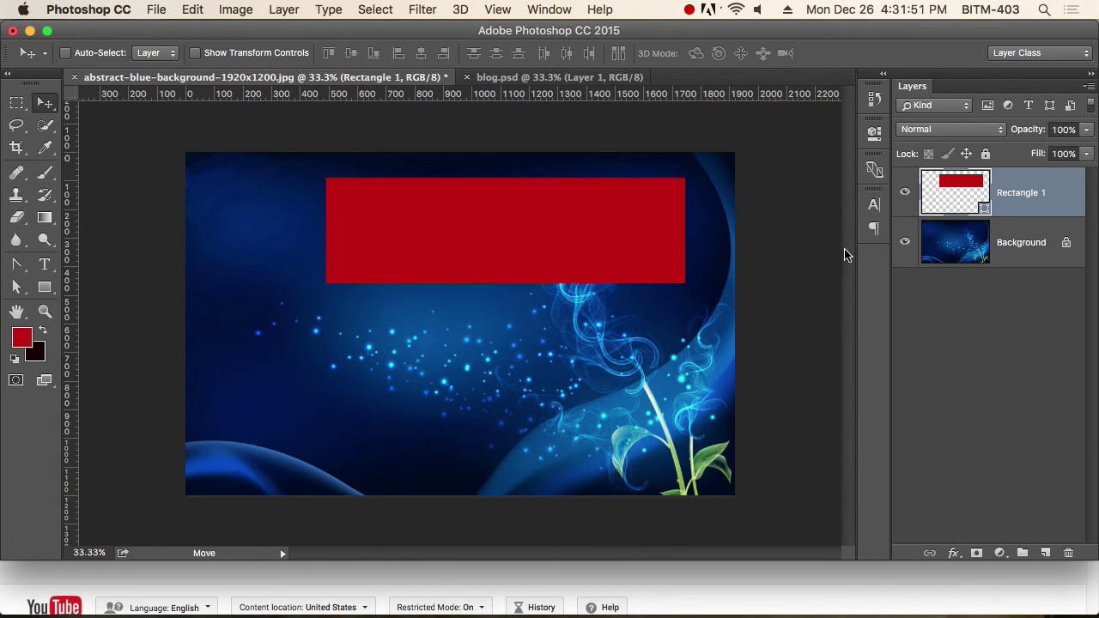
# In the abstract blue background document, toggle the visibility of Rectangle 1 and the Background to compare them, and reselect Rectangle 1.
pyautogui.click(905, 193)
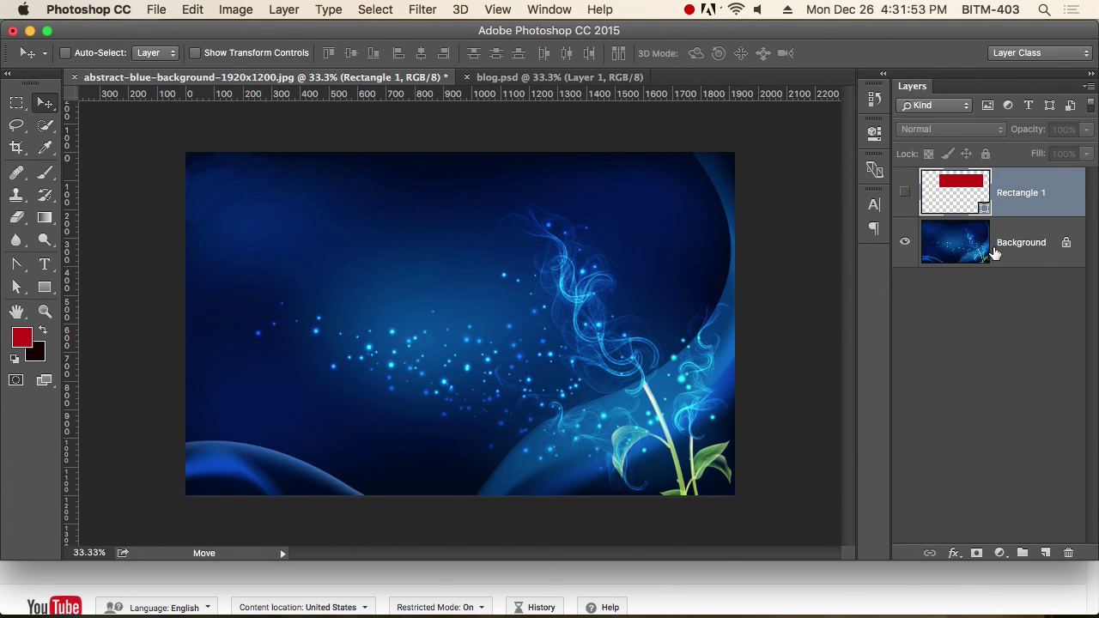
pyautogui.click(998, 253)
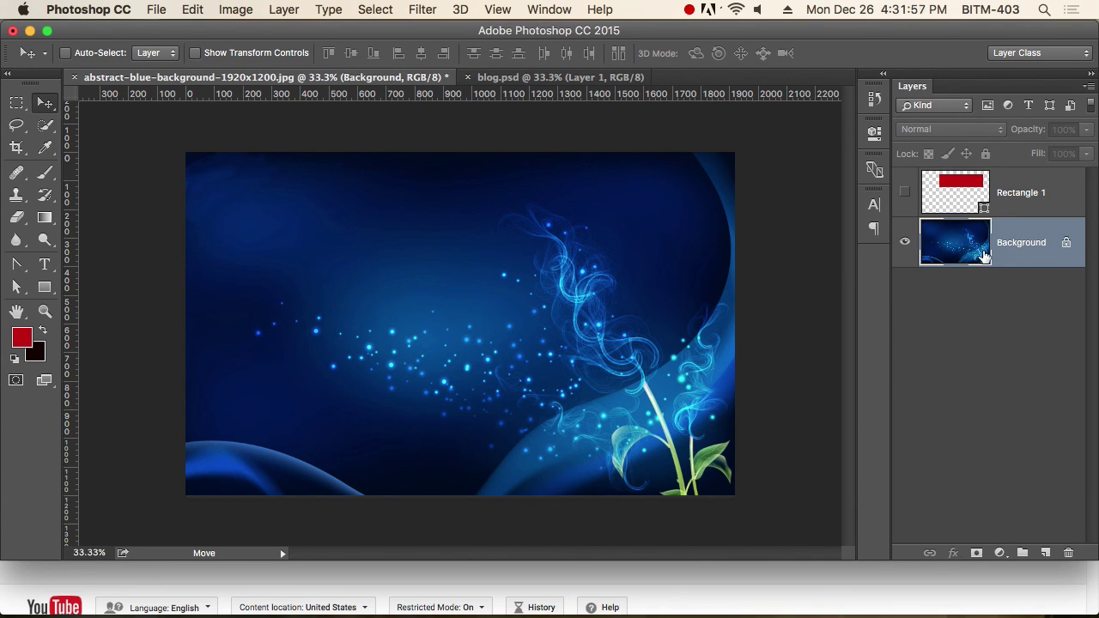
pyautogui.click(905, 242)
pyautogui.click(906, 242)
pyautogui.click(905, 192)
pyautogui.click(958, 202)
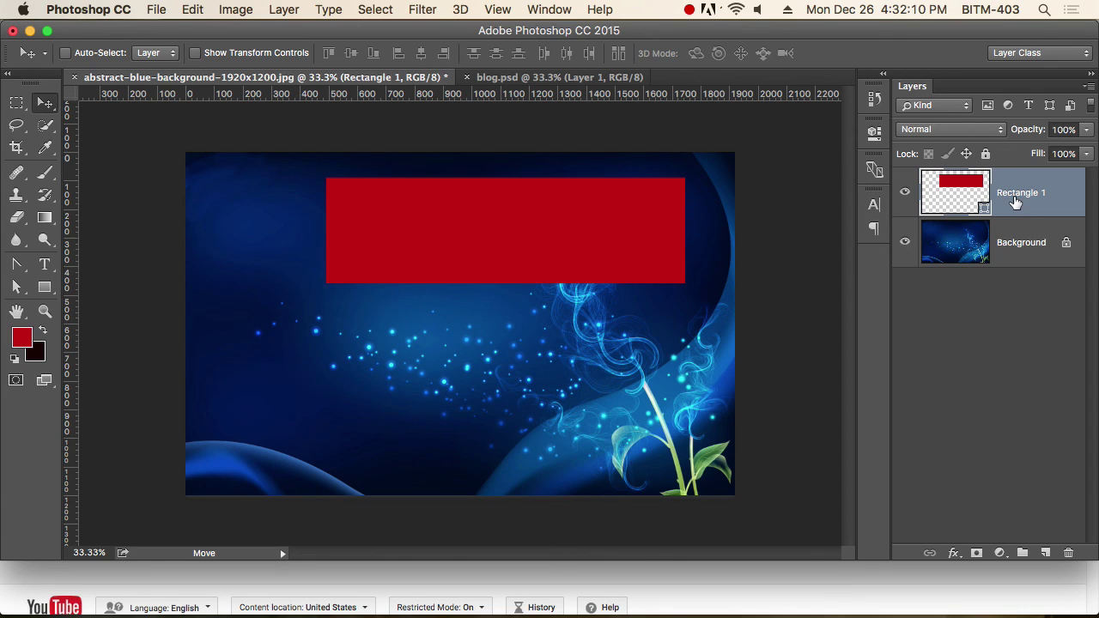
# Set the blend mode of the Rectangle 1 layer to Dissolve.
pyautogui.click(981, 131)
pyautogui.click(979, 131)
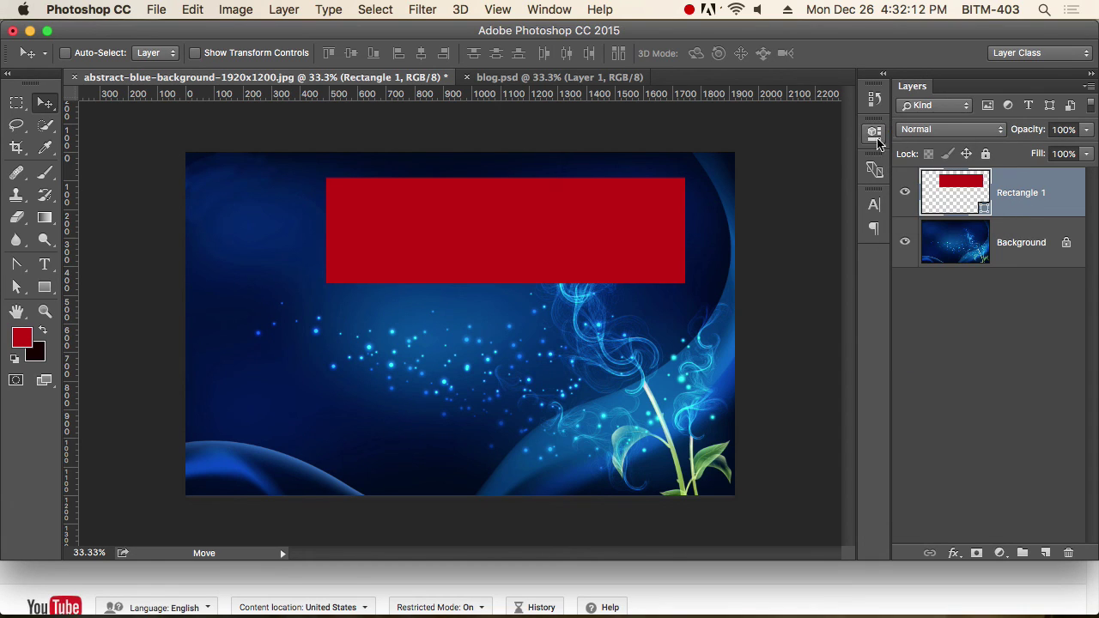
pyautogui.click(937, 133)
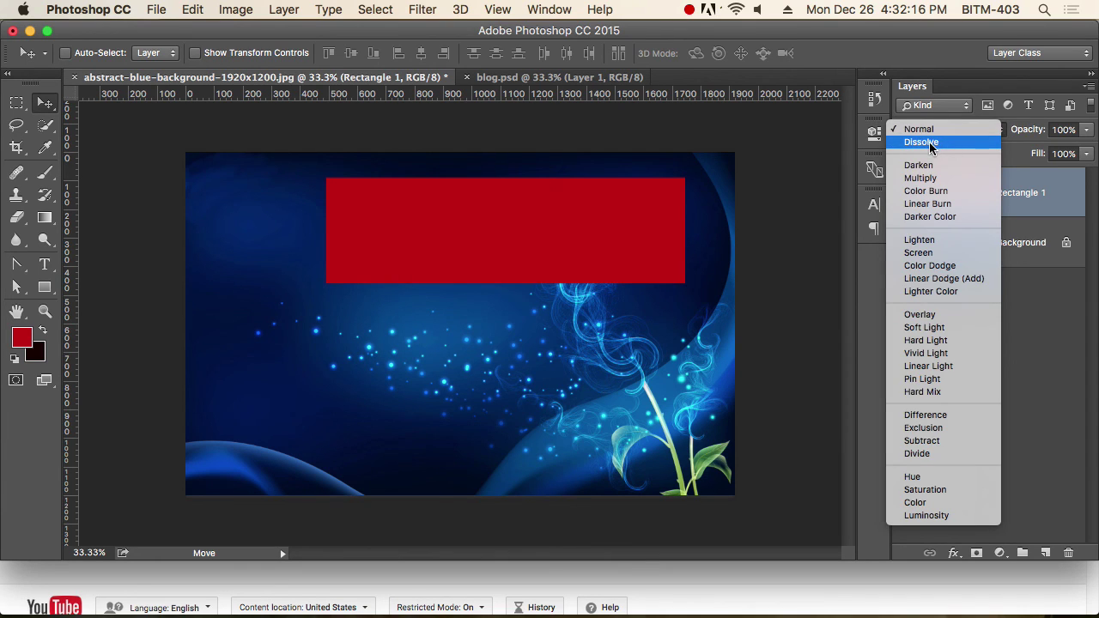
pyautogui.click(930, 145)
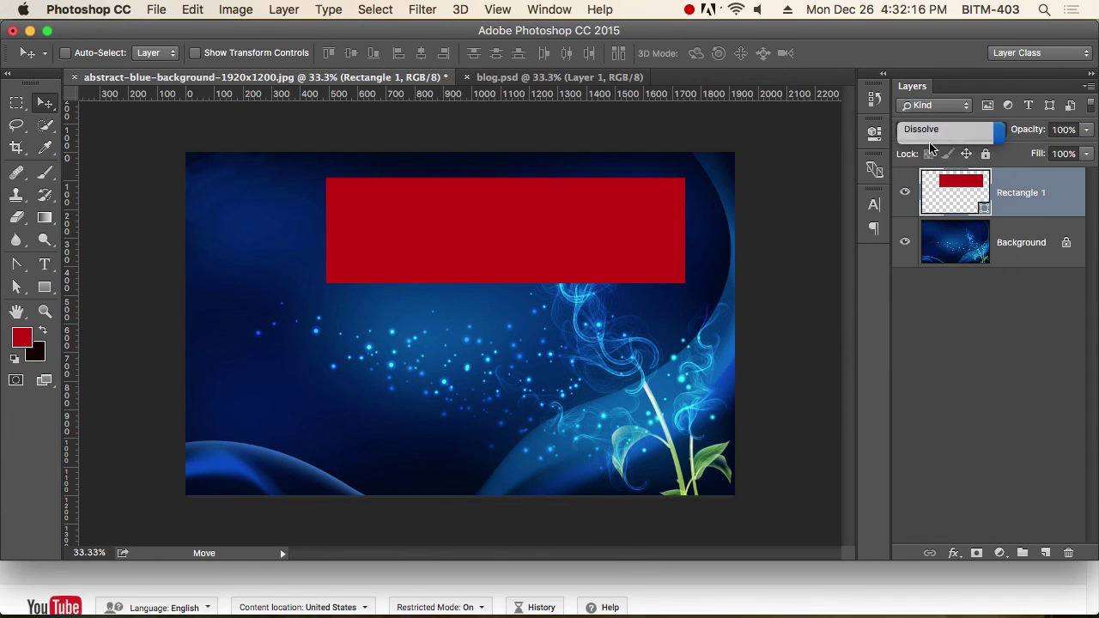
# Set the blend mode of the Rectangle 1 layer to Darken and inspect the rectangle's lower edge up close.
pyautogui.click(950, 134)
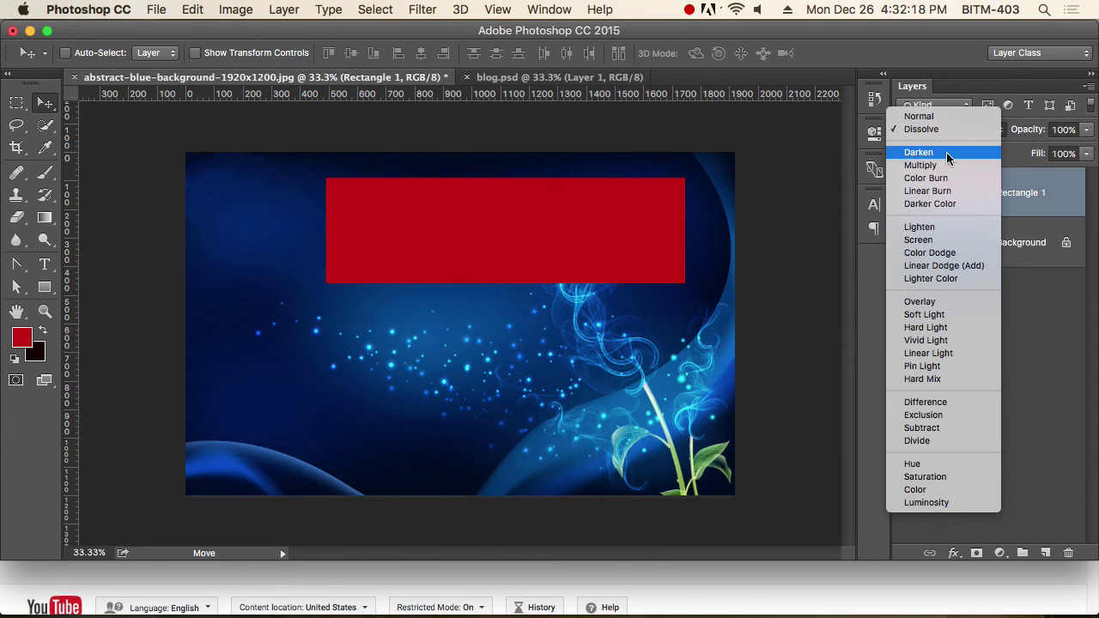
pyautogui.click(948, 154)
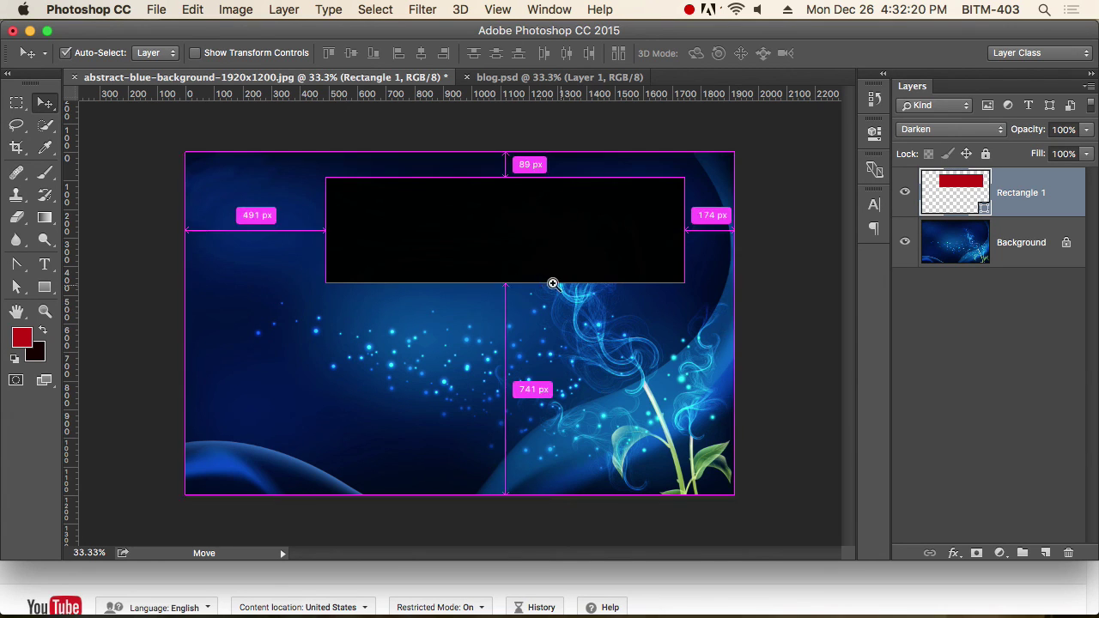
pyautogui.moveTo(554, 285); pyautogui.dragTo(485, 378)
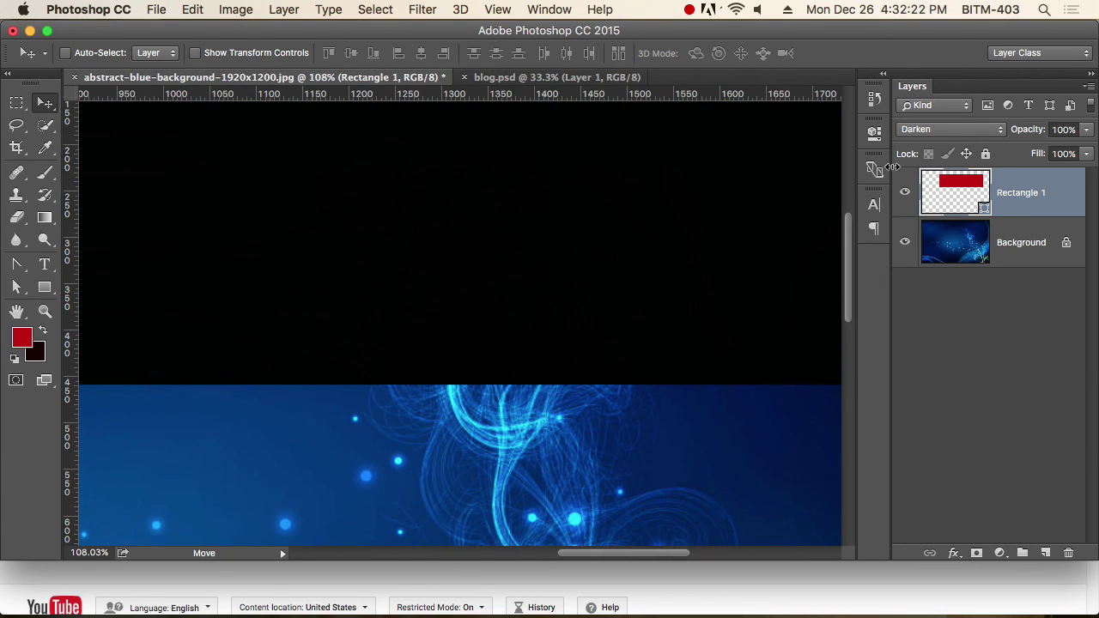
# Change the Rectangle 1 blend mode to Multiply and from there to Color Burn.
pyautogui.click(923, 130)
pyautogui.click(932, 148)
pyautogui.click(948, 128)
pyautogui.click(949, 142)
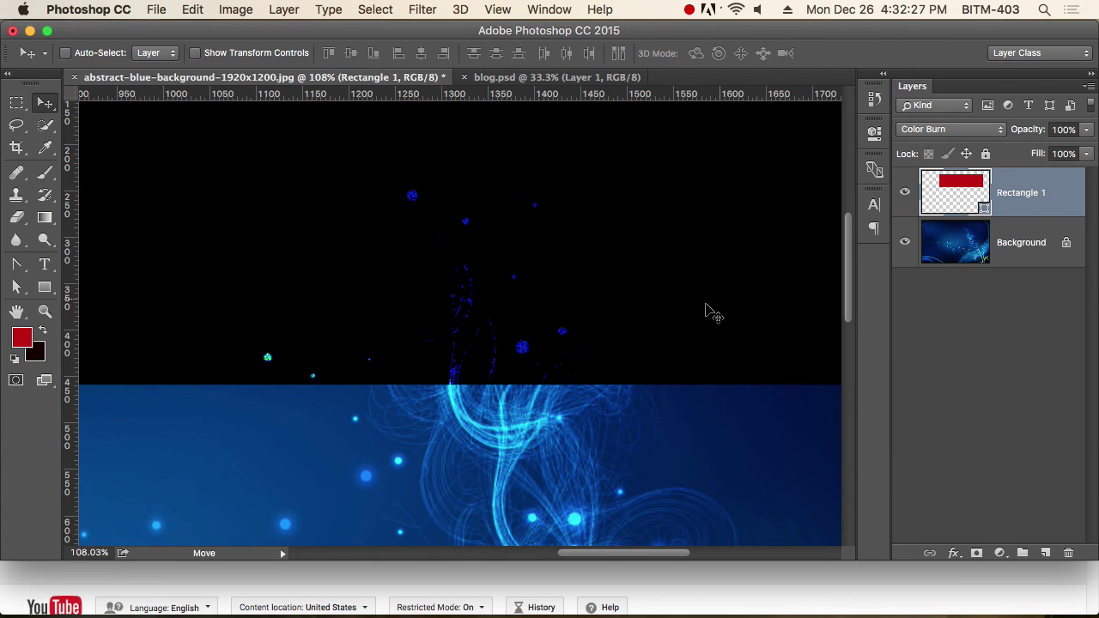
# Set the Rectangle 1 blend mode to Linear Burn and inspect the rectangle's lower edge above the smoke swirls.
pyautogui.scroll(-3, 515, 297)
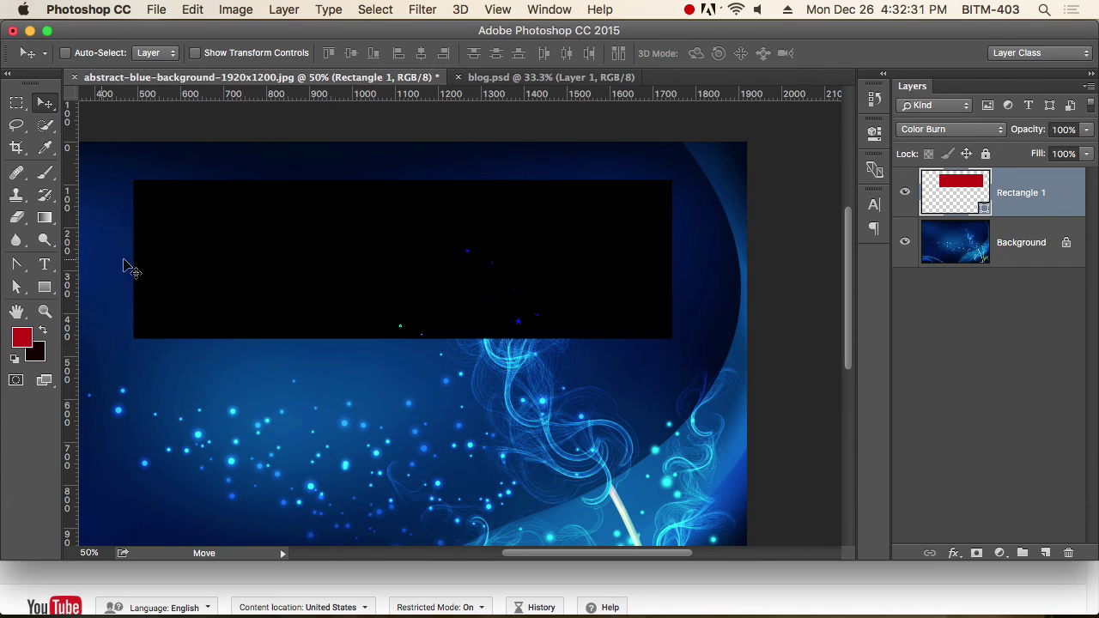
pyautogui.scroll(-5, 490, 260)
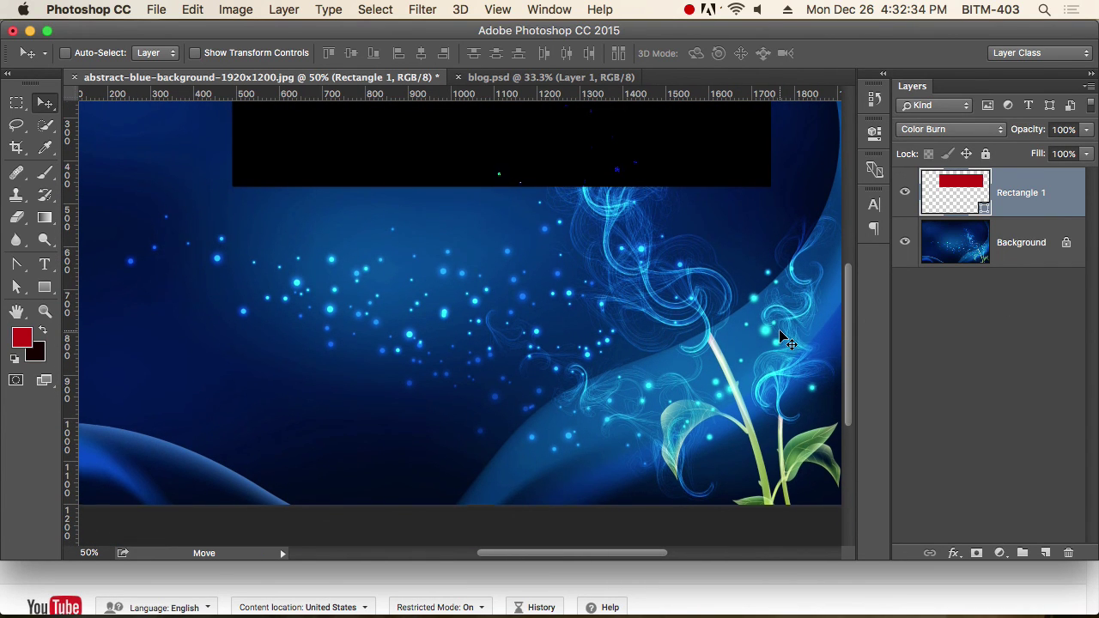
pyautogui.scroll(3, 780, 331)
pyautogui.keyDown('super'); pyautogui.click(673, 269); pyautogui.keyUp('super')
pyautogui.press('super+minus')
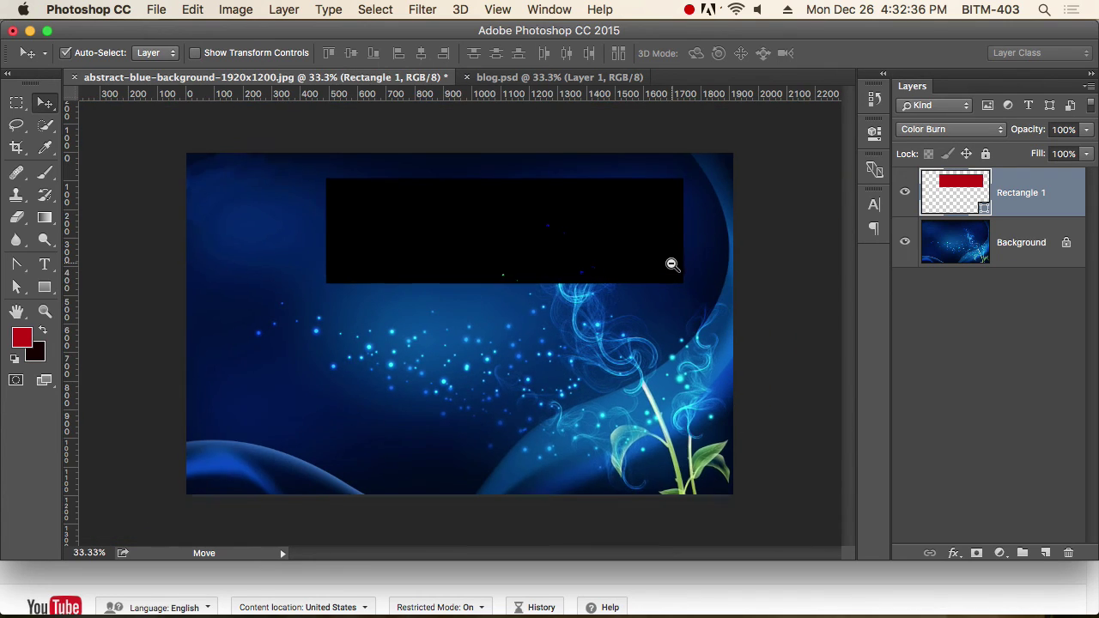
pyautogui.press('super+minus')
pyautogui.click(958, 129)
pyautogui.click(952, 143)
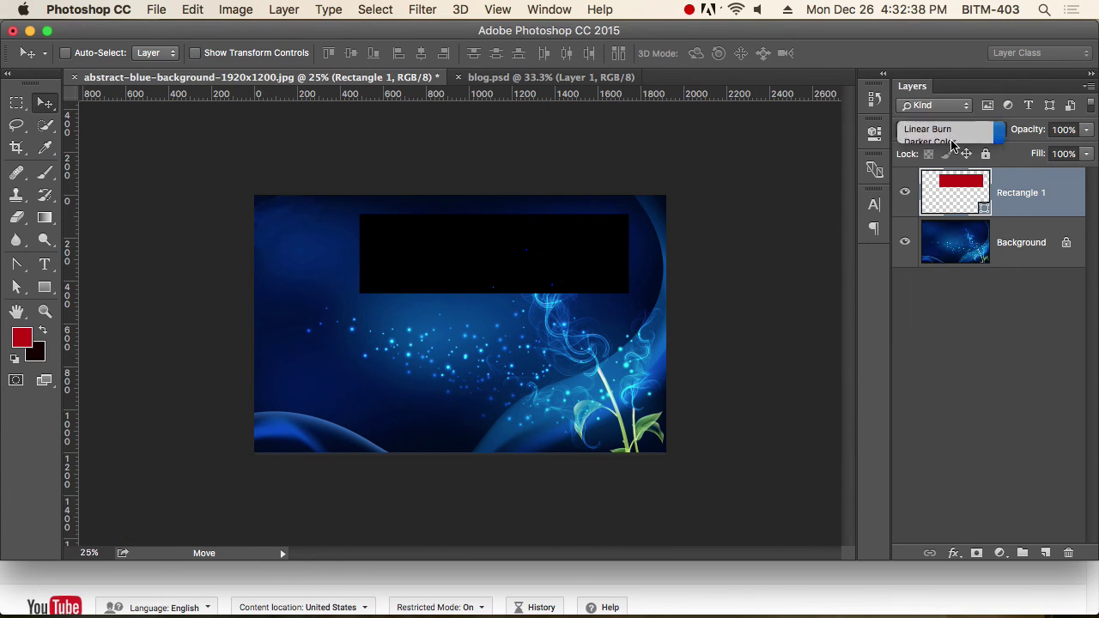
pyautogui.keyDown('super'); pyautogui.click(542, 284); pyautogui.keyUp('super')
pyautogui.moveTo(542, 284); pyautogui.dragTo(767, 292)
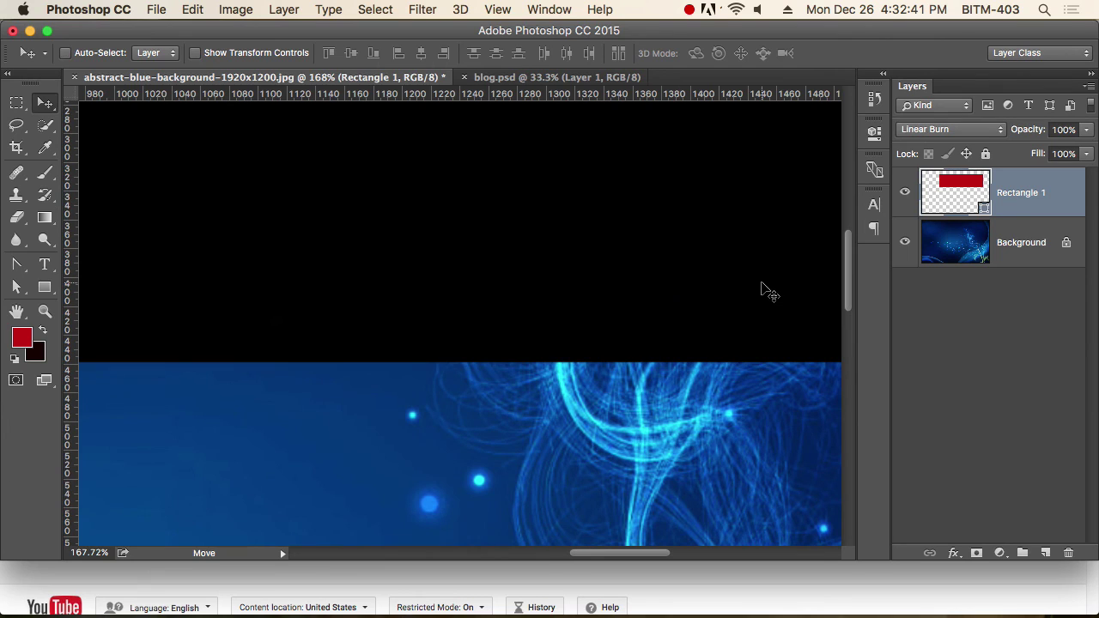
# Set the Rectangle 1 blend mode to Darker Color and examine its effect on the smoke swirls.
pyautogui.click(967, 129)
pyautogui.click(967, 142)
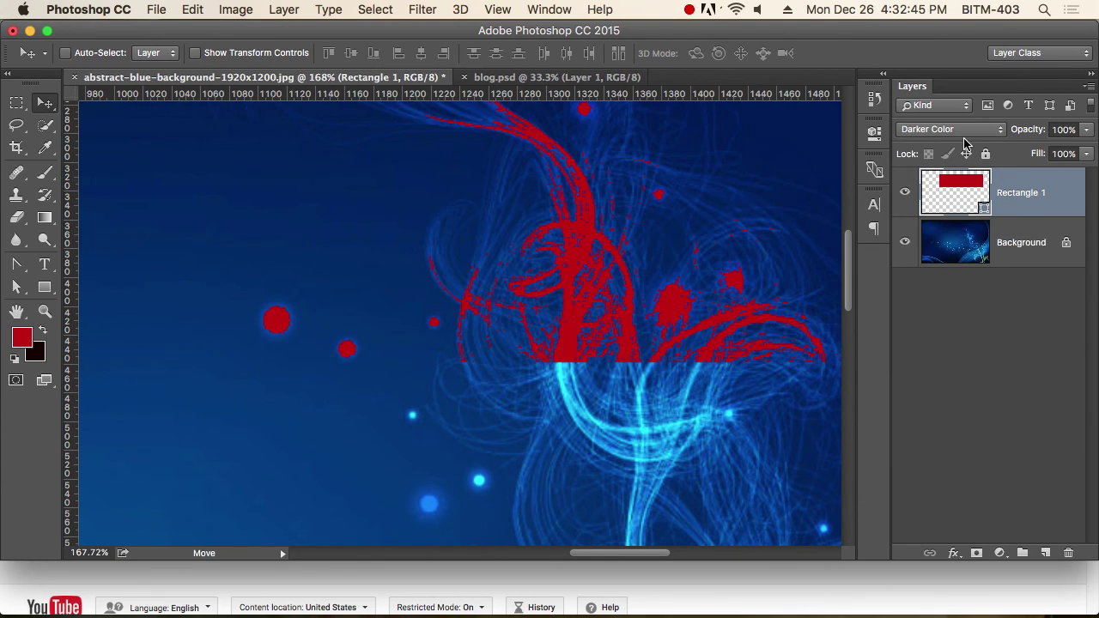
pyautogui.keyDown('alt'); pyautogui.keyDown('super'); pyautogui.click(567, 277); pyautogui.keyUp('super'); pyautogui.keyUp('alt')
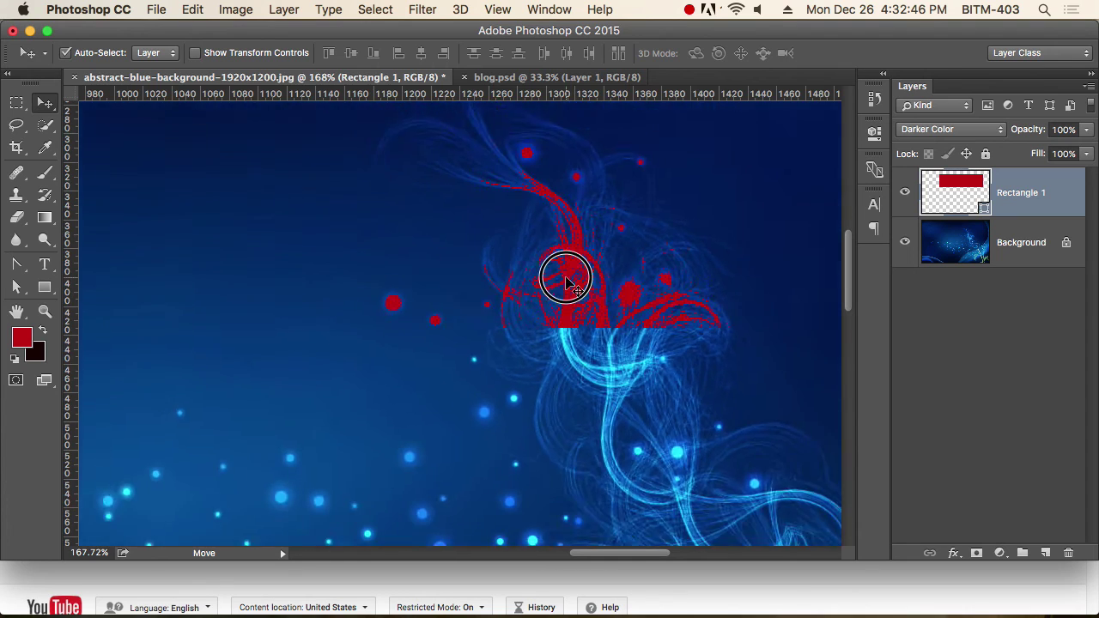
pyautogui.keyDown('alt'); pyautogui.keyDown('super'); pyautogui.click(602, 338); pyautogui.keyUp('super'); pyautogui.keyUp('alt')
# Set the Rectangle 1 blend mode to Lighten and advance it mode by mode to Color Dodge.
pyautogui.click(965, 129)
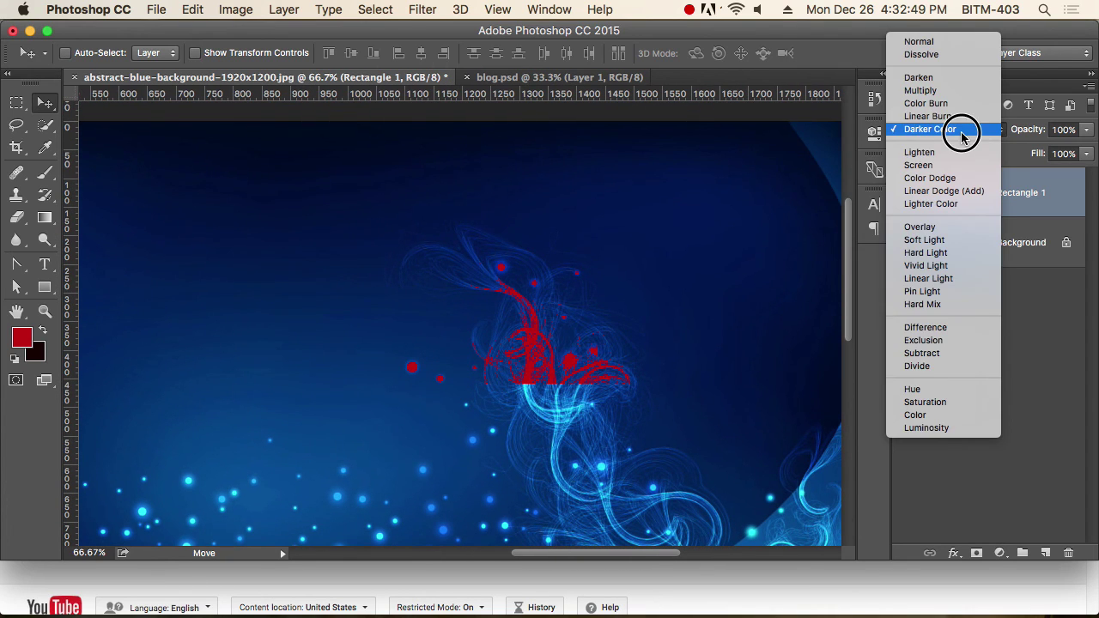
pyautogui.click(949, 150)
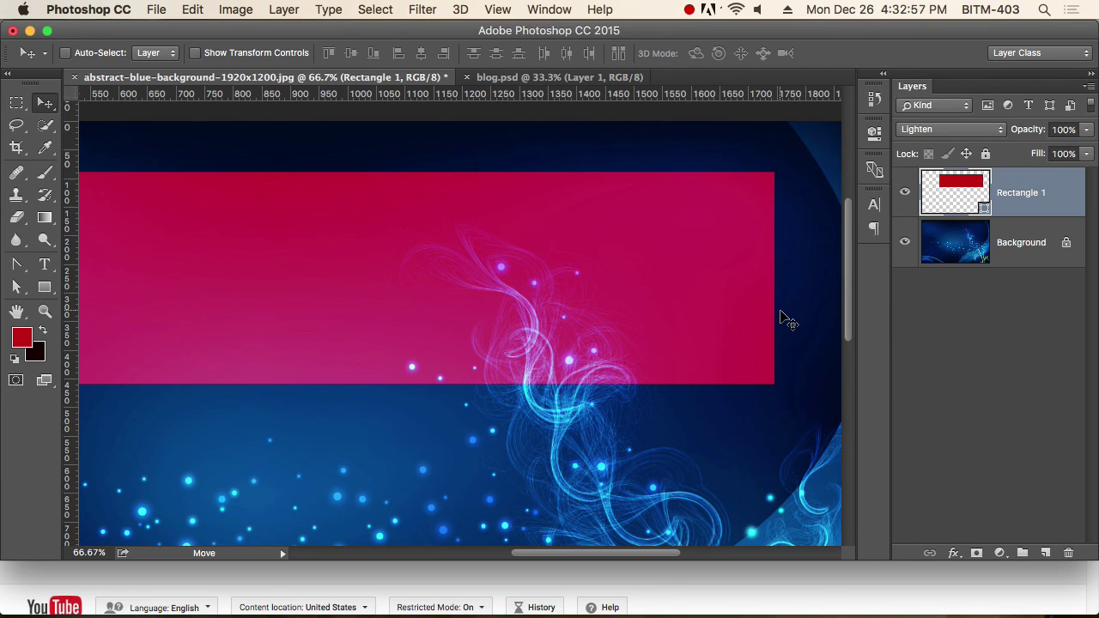
pyautogui.hotkey('shift', '+')
pyautogui.hotkey('shift', '+')
pyautogui.hotkey('shift', '+')
pyautogui.hotkey('shift', '+')
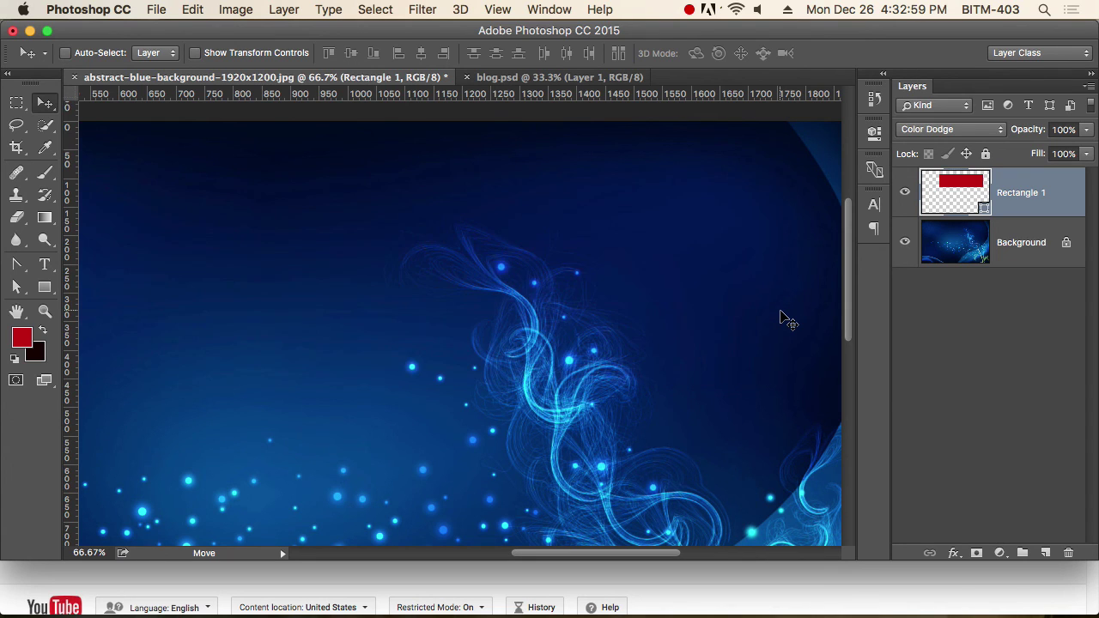
# Keep advancing the Rectangle 1 blend mode one at a time through Soft Light and the modes after it.
pyautogui.hotkey('shift', '+')
pyautogui.hotkey('shift', '+')
pyautogui.hotkey('shift', '+')
pyautogui.hotkey('shift', '+')
pyautogui.hotkey('shift', '+')
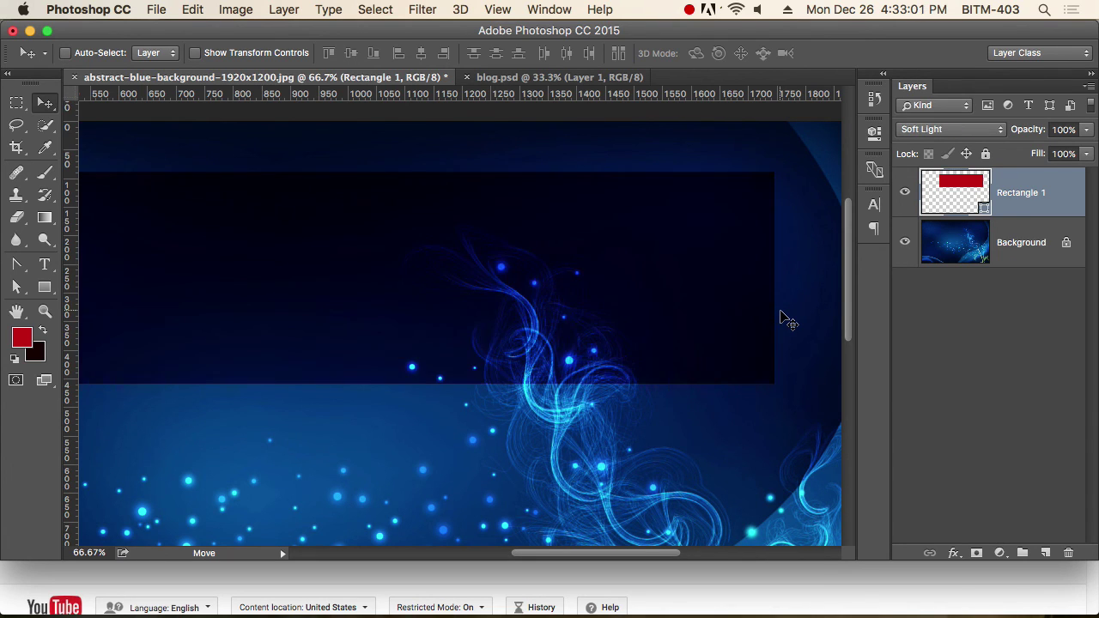
pyautogui.hotkey('shift', '+')
pyautogui.hotkey('shift', '+')
pyautogui.hotkey('shift', '+')
pyautogui.hotkey('shift', '+')
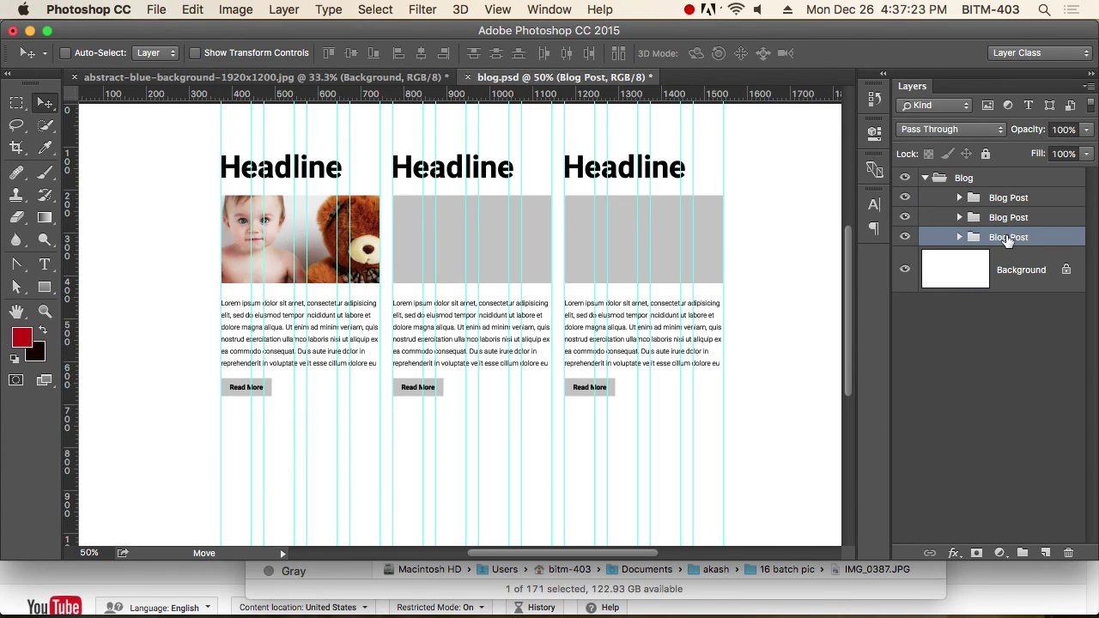
# In blog.psd, select each of the three Blog Post groups in turn to review them.
pyautogui.click(1010, 220)
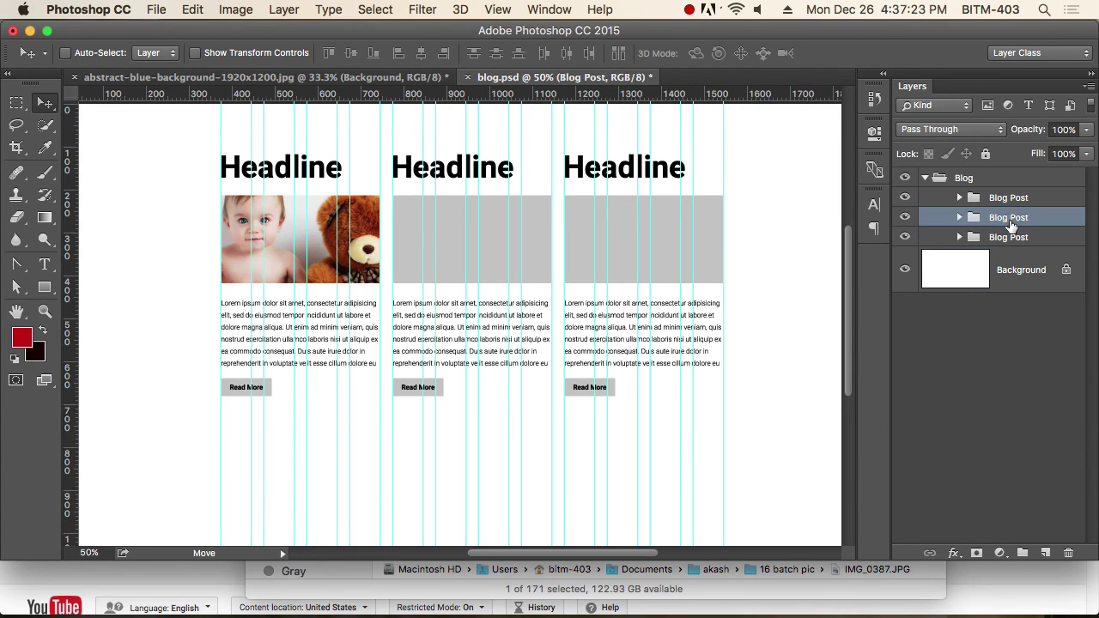
pyautogui.click(1007, 201)
pyautogui.click(1010, 235)
pyautogui.click(1005, 217)
pyautogui.click(1007, 199)
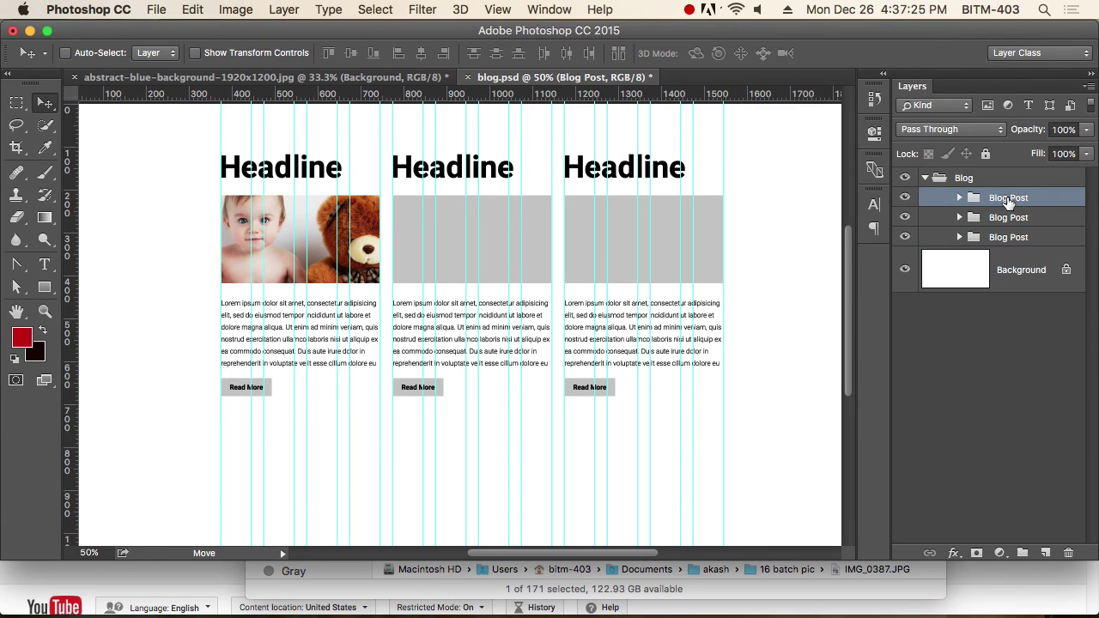
# Select the lower two Blog Post groups inside the Blog group and link them together.
pyautogui.click(1020, 218)
pyautogui.keyDown('shift'); pyautogui.click(1022, 237); pyautogui.keyUp('shift')
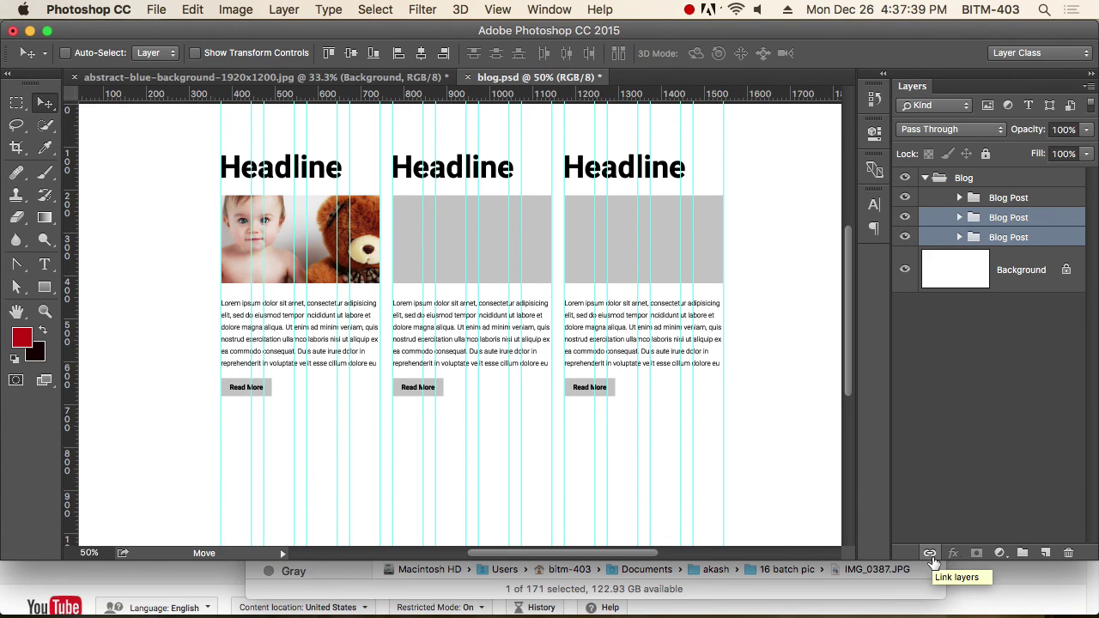
pyautogui.moveTo(945, 560); pyautogui.dragTo(969, 399)
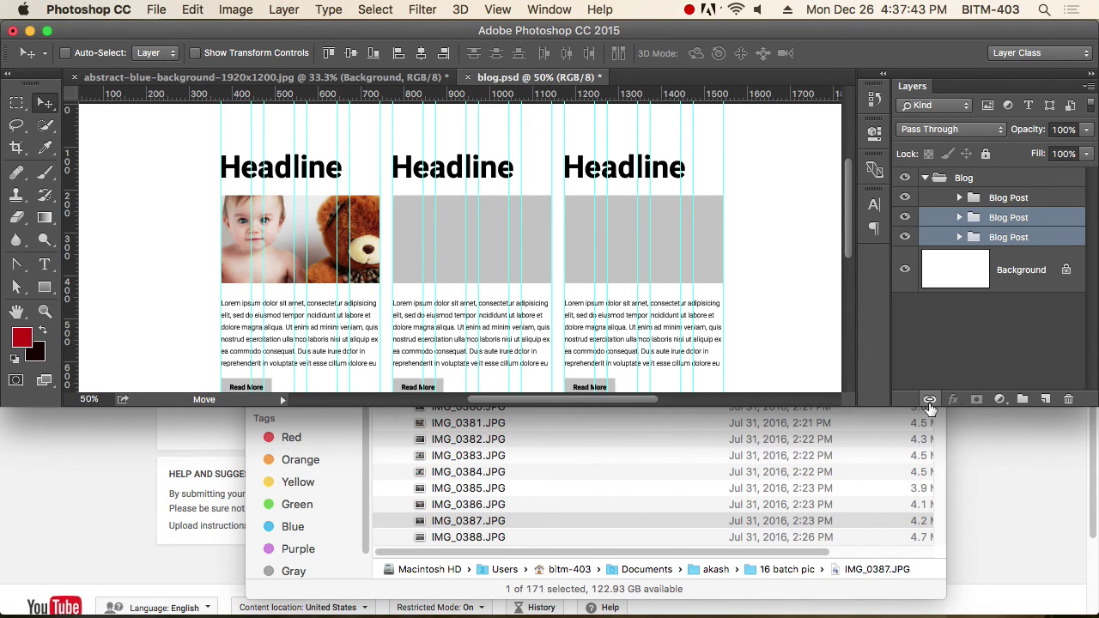
pyautogui.click(930, 402)
# Select each Blog Post group individually to check which ones carry the link marker, ending on the lowest one.
pyautogui.click(1017, 199)
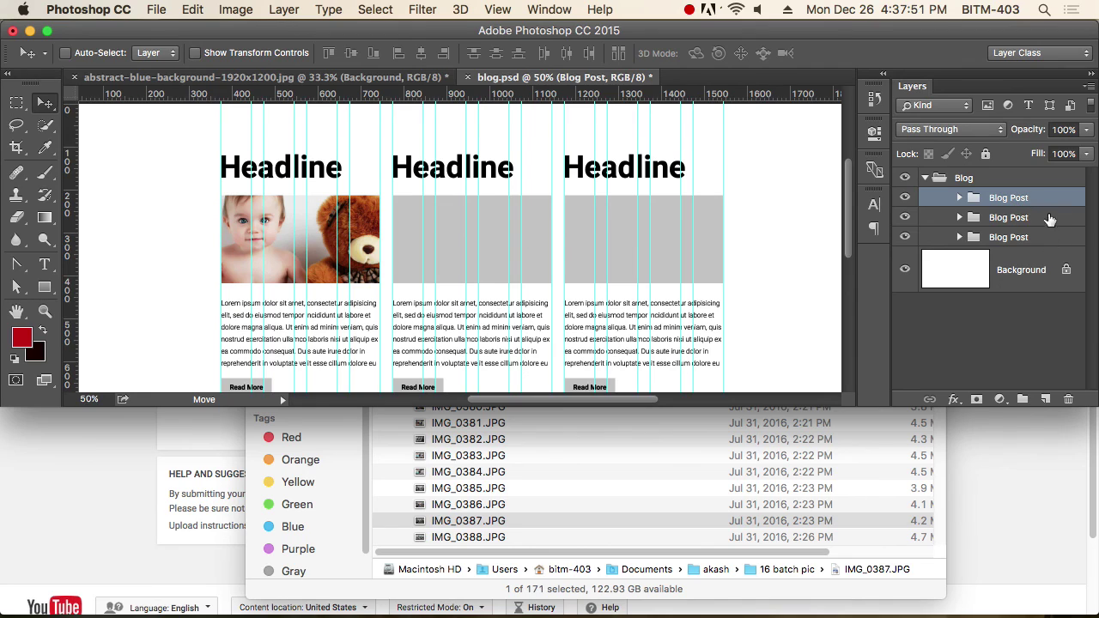
pyautogui.click(1010, 219)
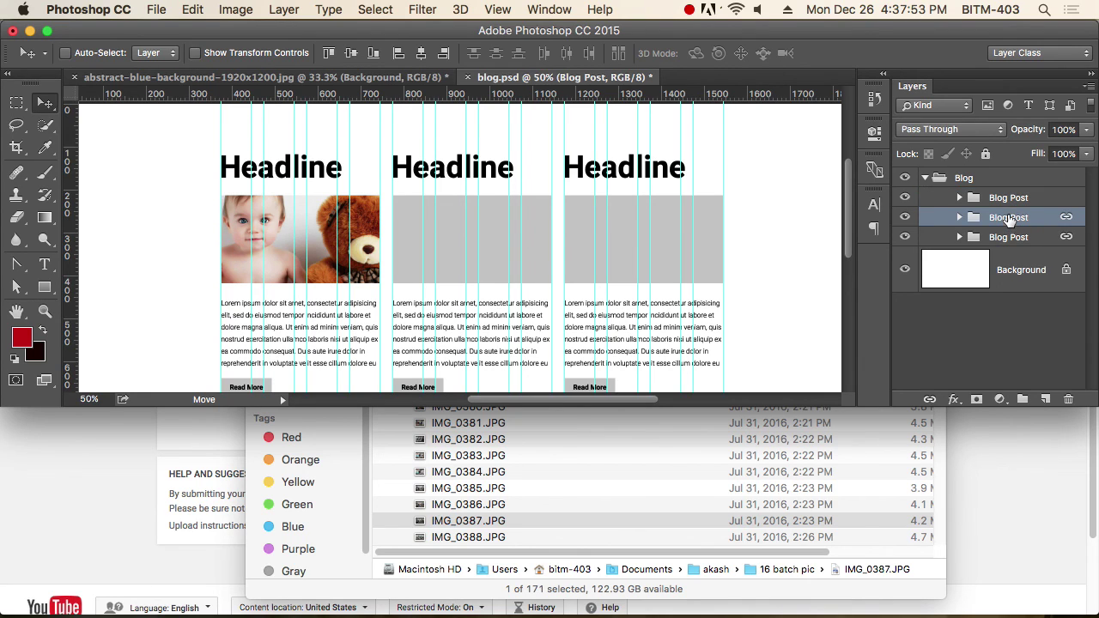
pyautogui.click(1009, 237)
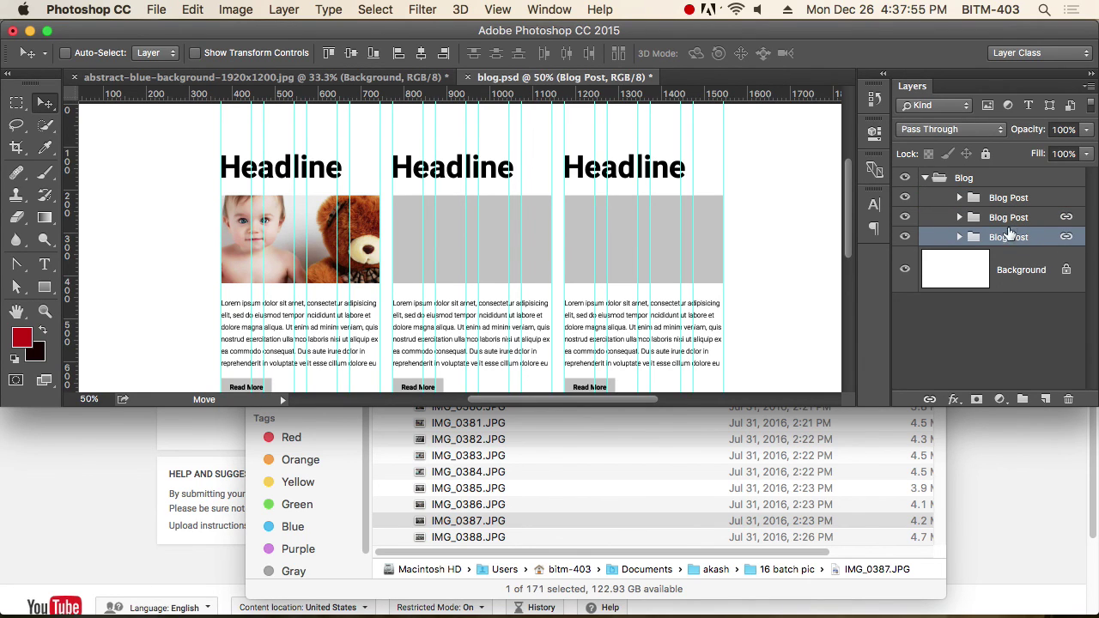
pyautogui.click(1010, 219)
pyautogui.click(1010, 237)
# Enlarge the application window and move the linked Blog Post groups down the page below the third post.
pyautogui.moveTo(925, 406); pyautogui.dragTo(920, 589)
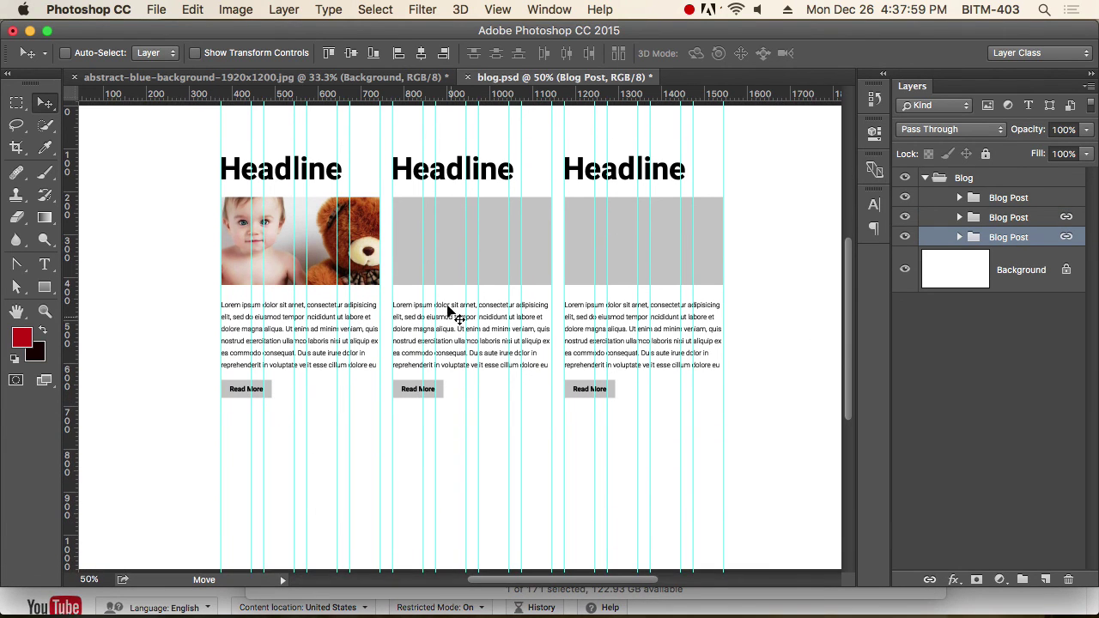
pyautogui.moveTo(369, 248); pyautogui.dragTo(361, 311)
pyautogui.press('super+minus')
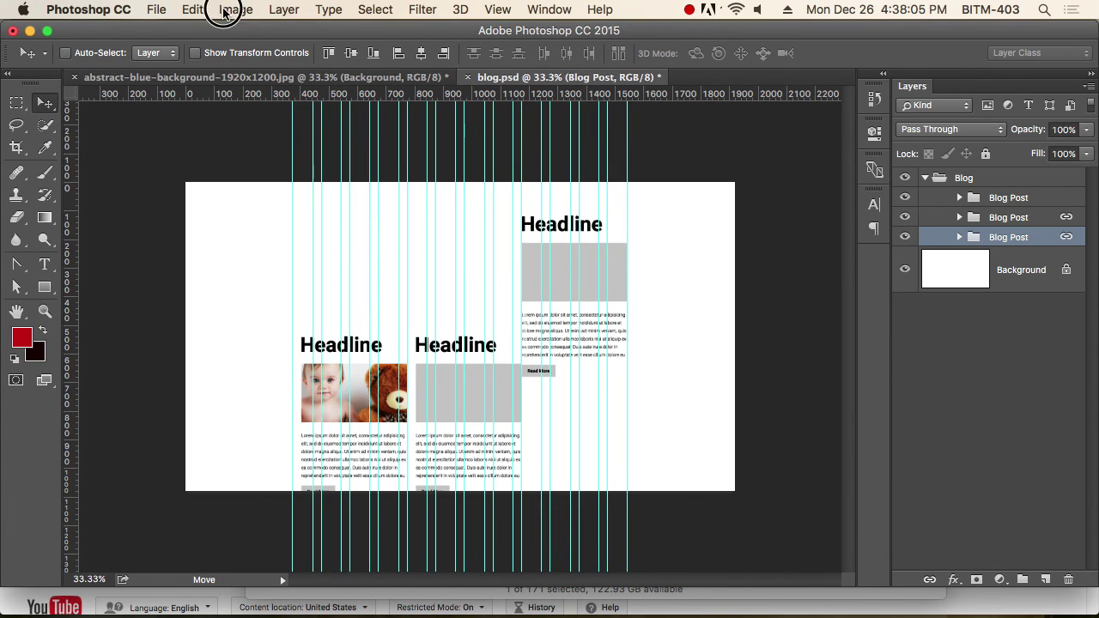
# Extend the canvas downward by anchoring it at the top centre and setting its height to 2080 pixels.
pyautogui.click(236, 10)
pyautogui.click(318, 160)
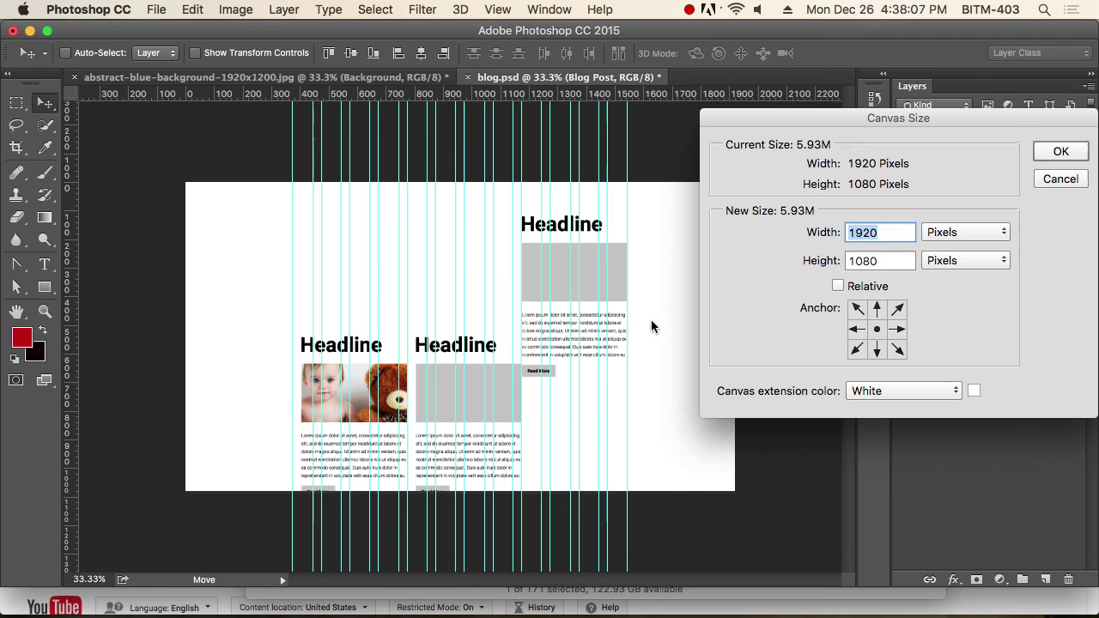
pyautogui.click(876, 309)
pyautogui.click(830, 260)
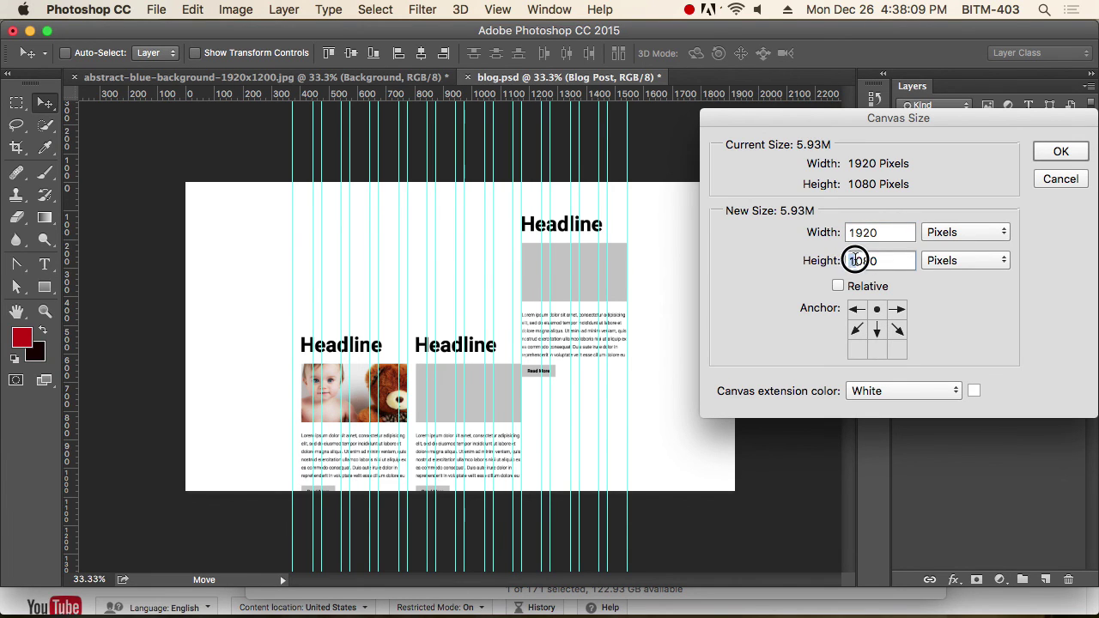
pyautogui.press('Delete')
pyautogui.write('2')
pyautogui.press('Return')
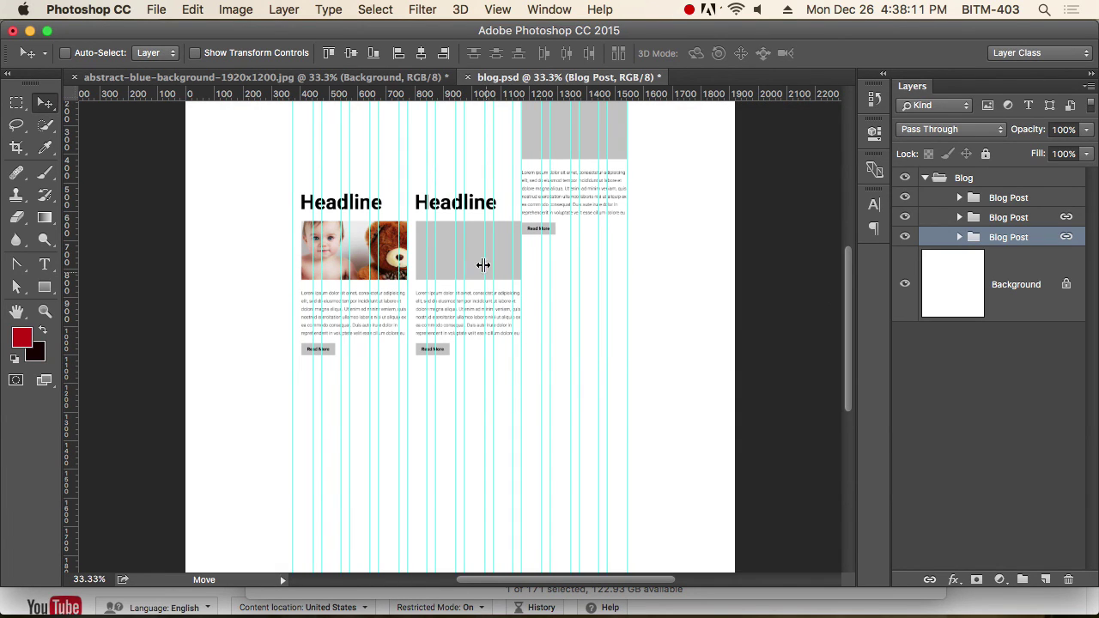
# Move the linked blog posts to the second and third guide columns, below the remaining post and aligned to the guides.
pyautogui.moveTo(448, 255); pyautogui.dragTo(562, 336)
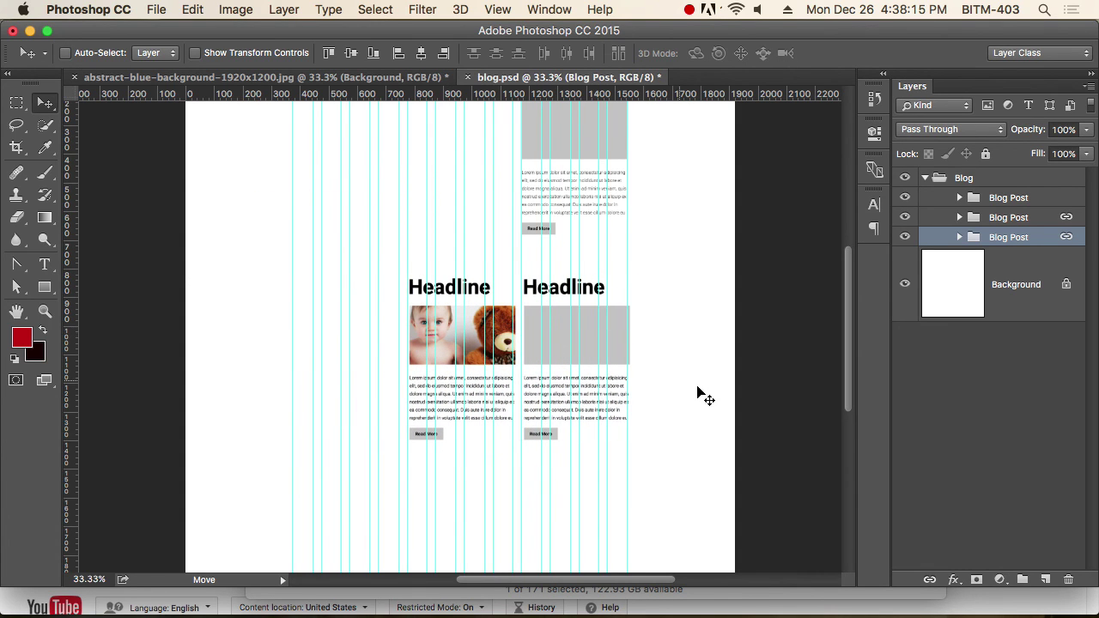
pyautogui.scroll(10, 633, 358)
pyautogui.moveTo(655, 380); pyautogui.dragTo(574, 338)
pyautogui.scroll(-10, 567, 402)
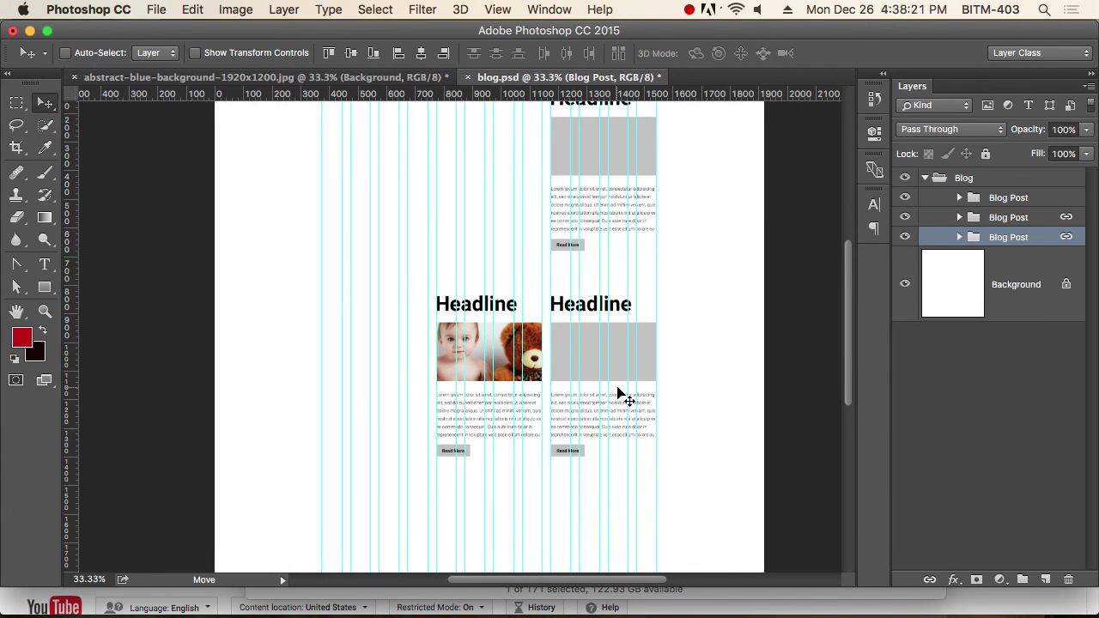
# Unlink the lower two Blog Post groups and select each of them separately to check.
pyautogui.keyDown('shift'); pyautogui.click(1015, 221); pyautogui.keyUp('shift')
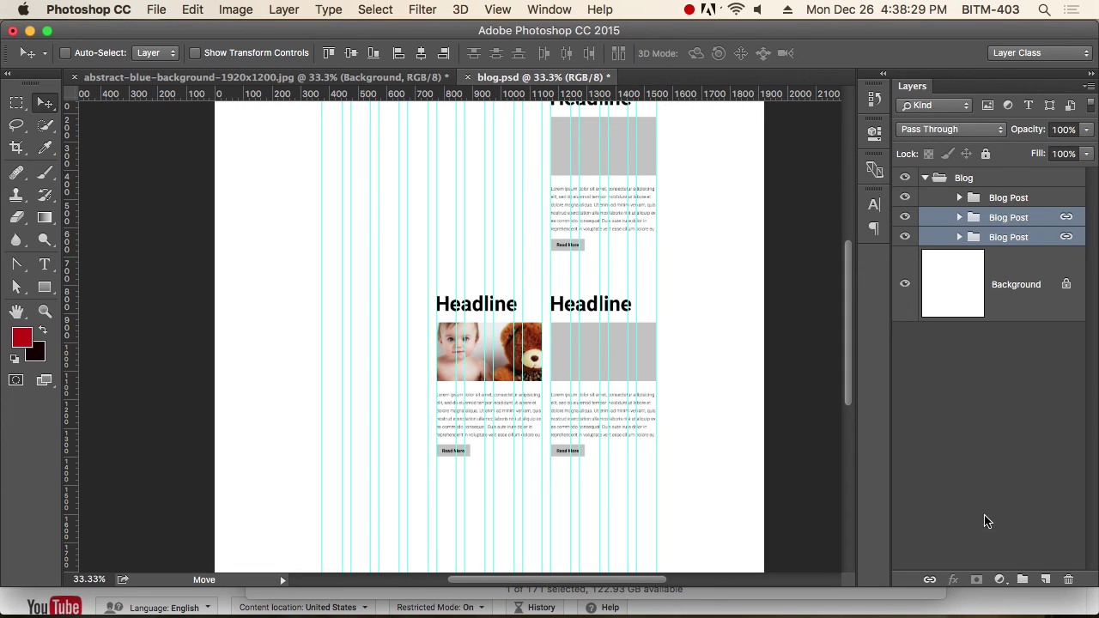
pyautogui.click(927, 580)
pyautogui.click(1022, 236)
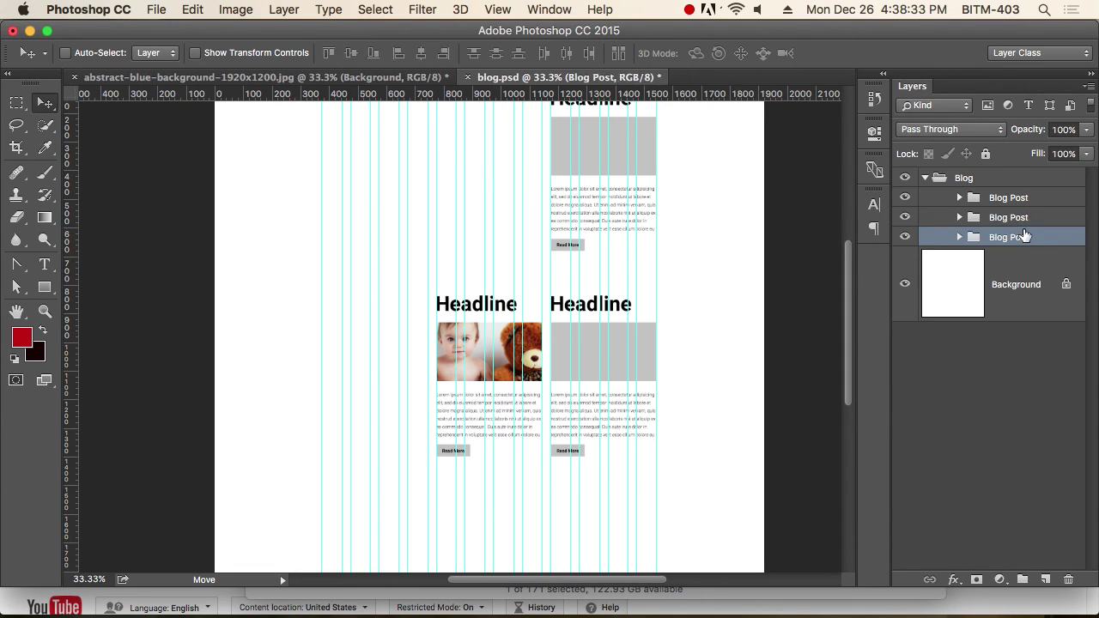
pyautogui.click(1009, 222)
pyautogui.click(1005, 238)
pyautogui.click(1007, 221)
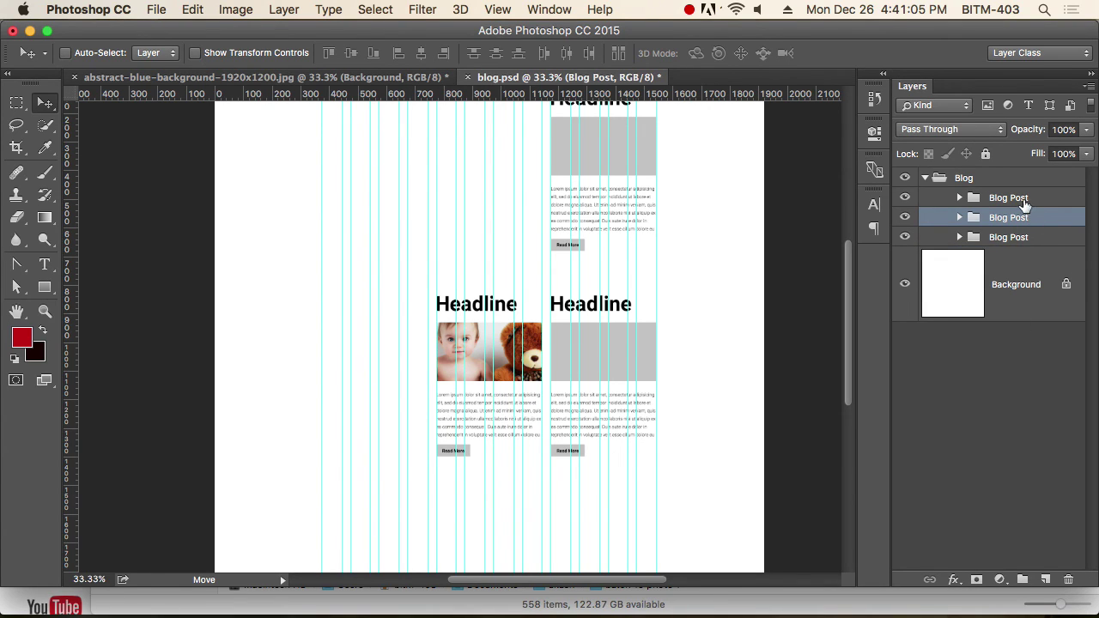
# Expand the lowest Blog Post group and select the clipped baby-and-teddy image layer inside it.
pyautogui.click(1025, 203)
pyautogui.click(1011, 220)
pyautogui.click(1017, 237)
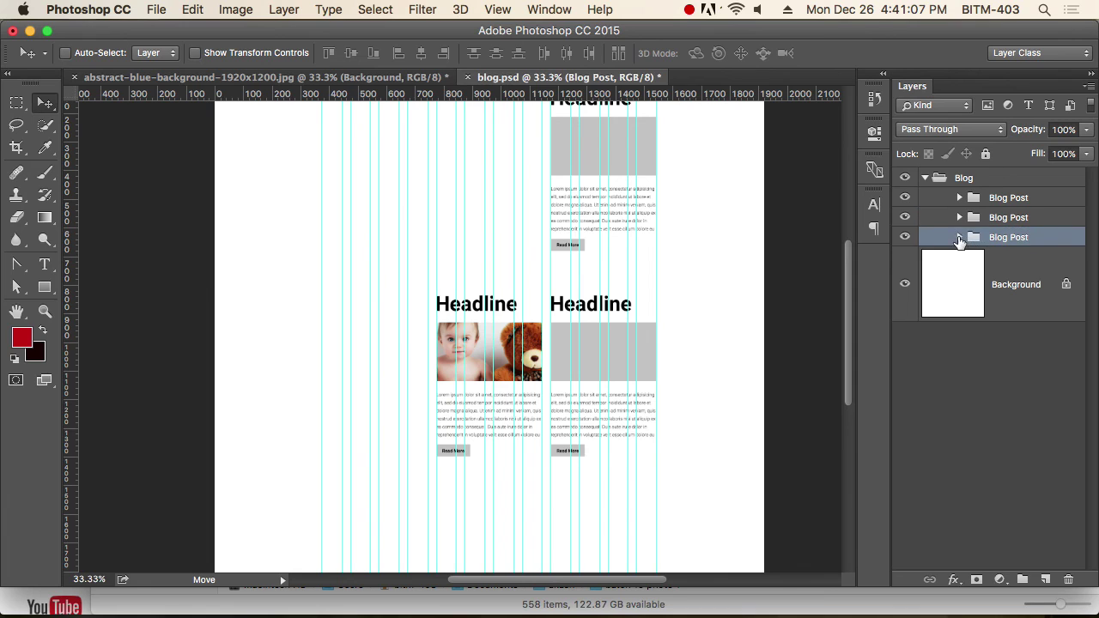
pyautogui.click(959, 237)
pyautogui.click(1046, 298)
pyautogui.click(1057, 365)
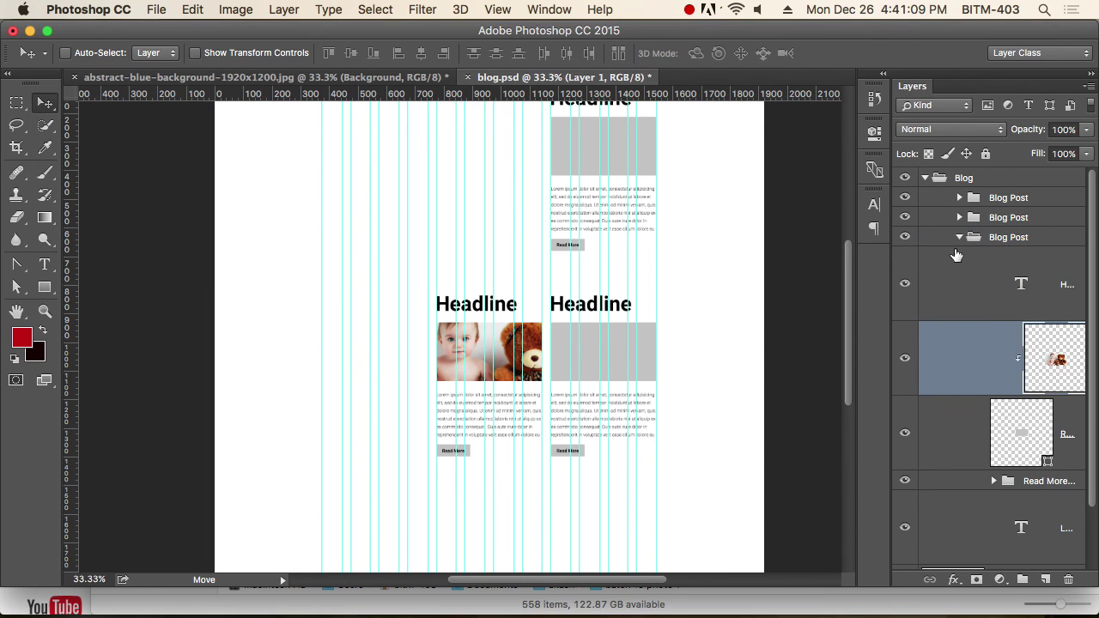
# Collapse the lowest Blog Post group and activate the Rectangular Marquee tool.
pyautogui.click(959, 238)
pyautogui.click(619, 226)
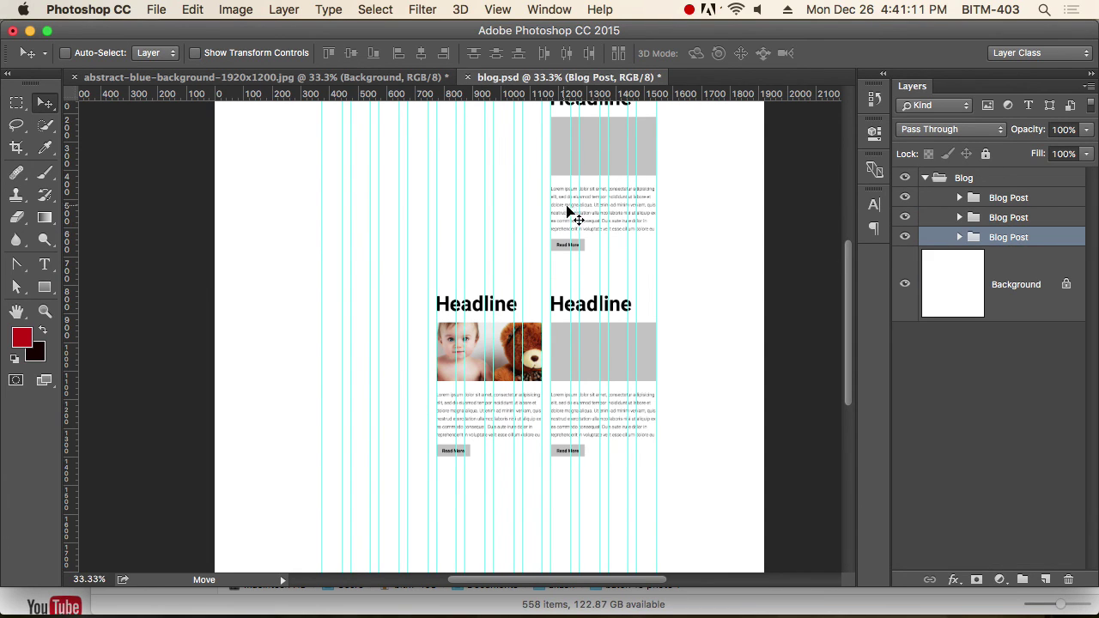
pyautogui.click(16, 102)
pyautogui.click(45, 102)
pyautogui.click(624, 164)
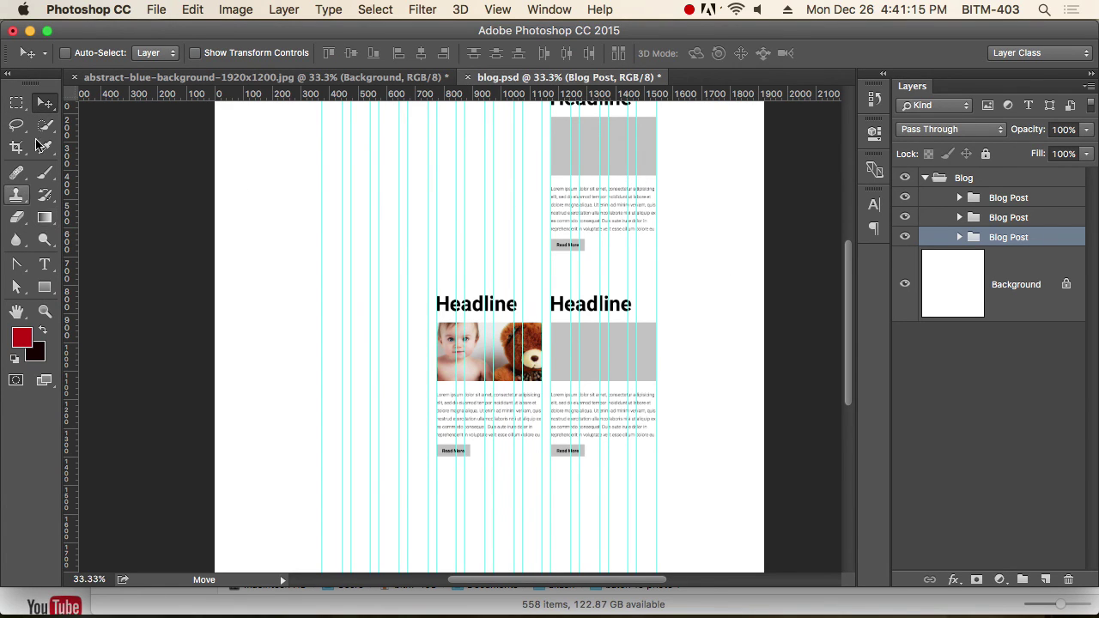
pyautogui.click(16, 102)
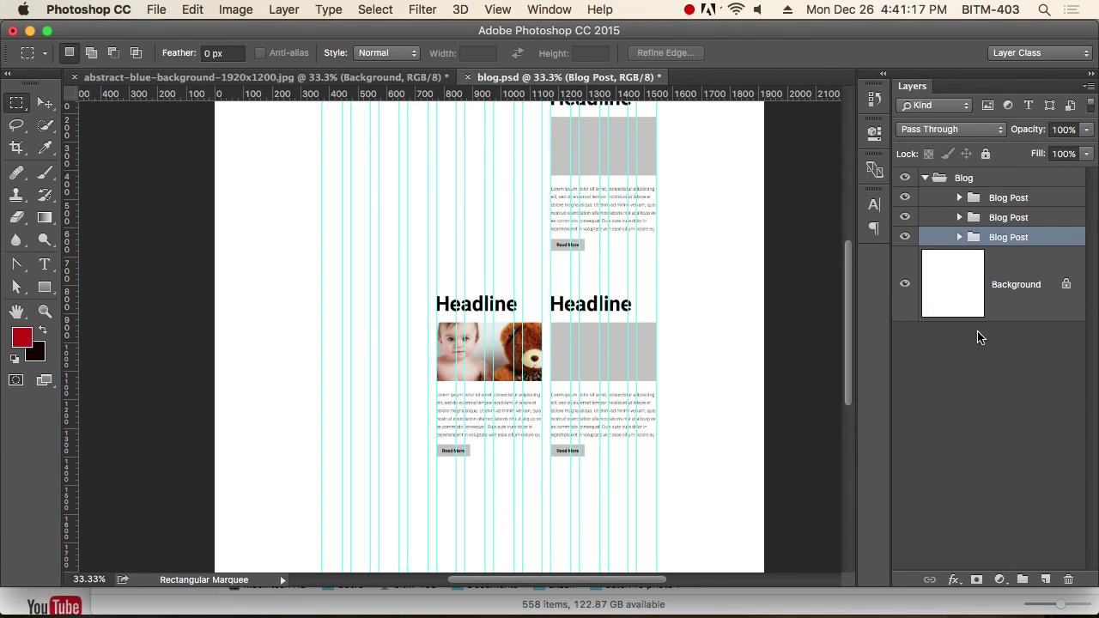
# Deselect all layers, briefly selecting the uppermost Blog Post group and clearing that selection as well.
pyautogui.click(988, 404)
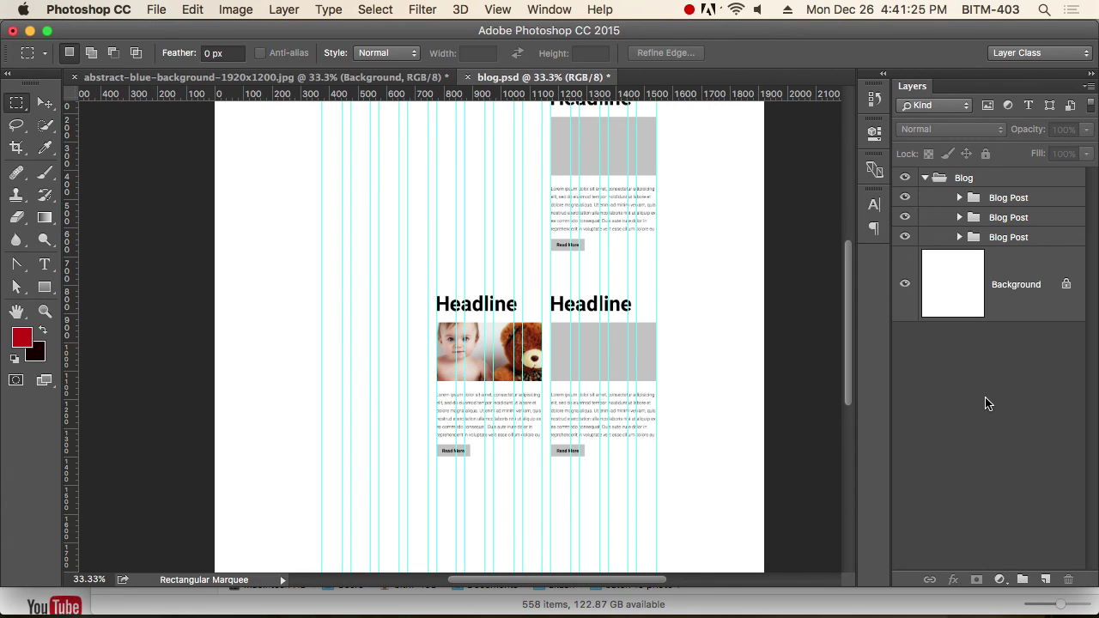
pyautogui.click(1010, 198)
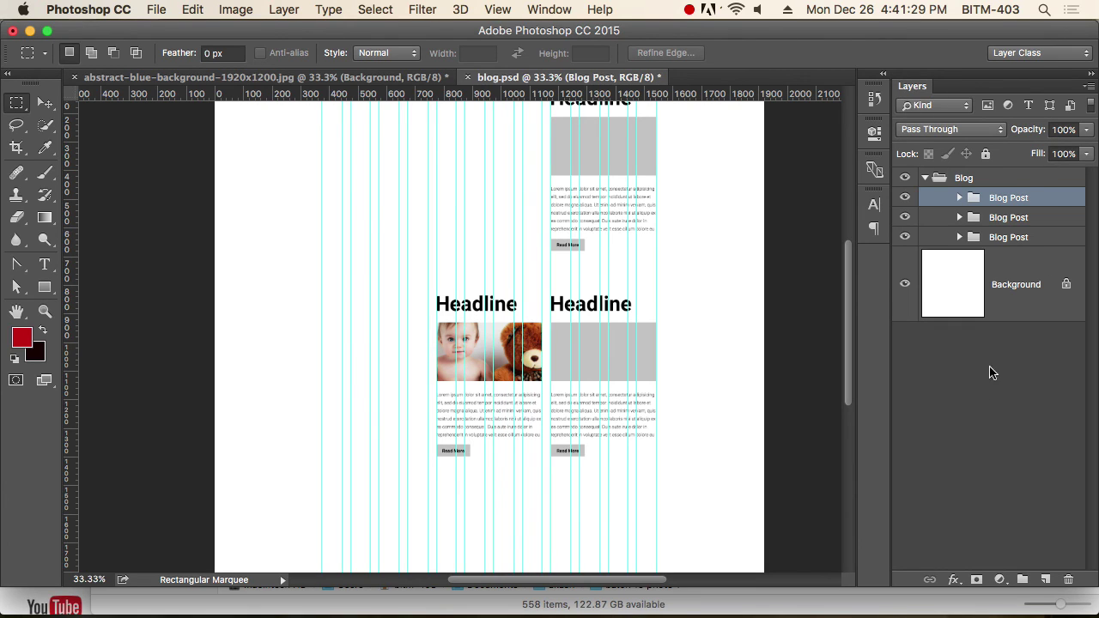
pyautogui.click(1015, 412)
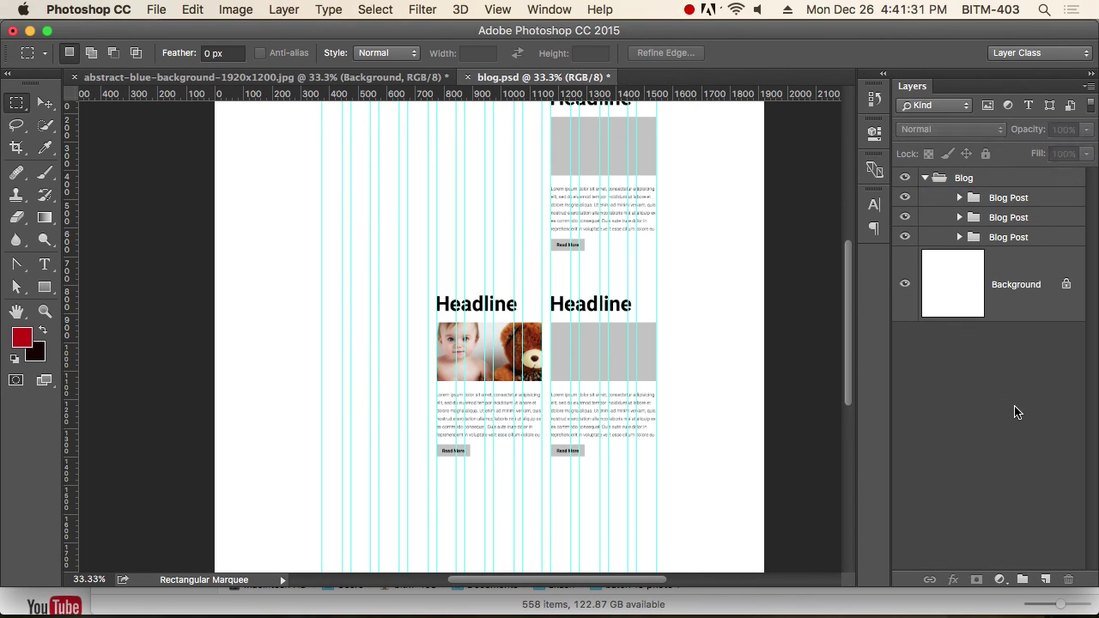